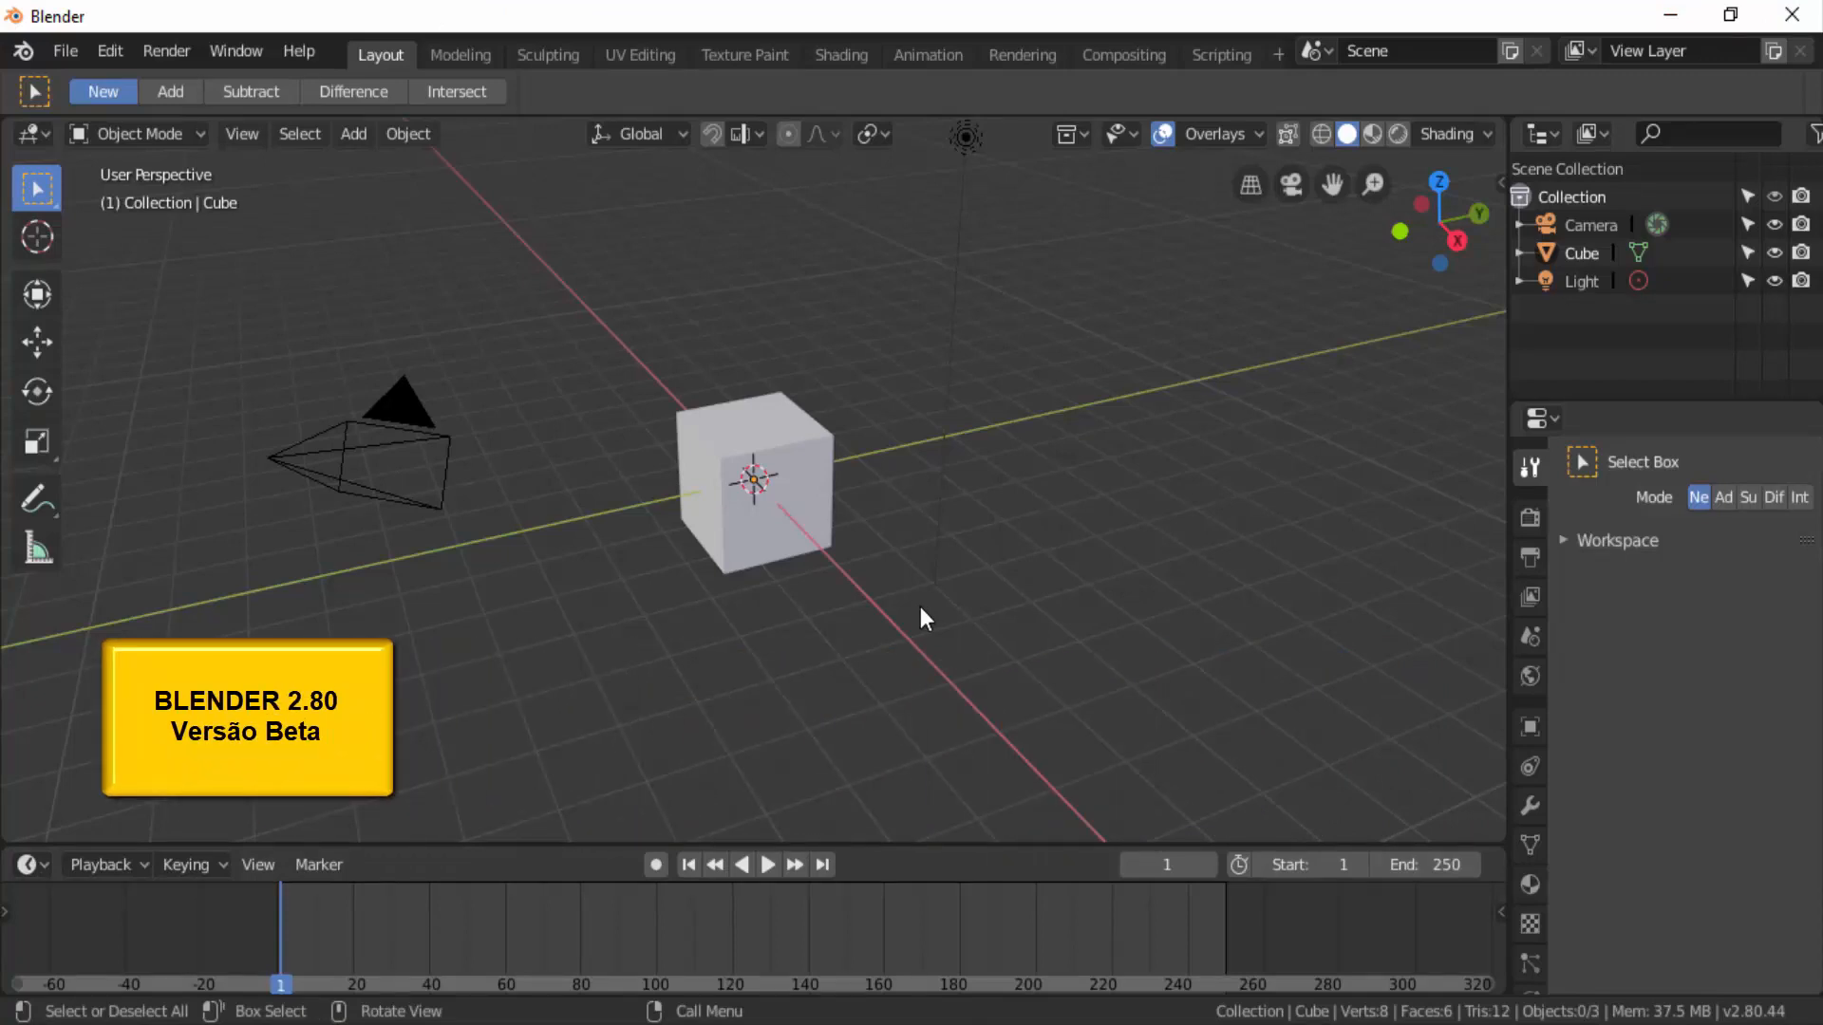
# Switch to the top orthographic view and delete the default cube
pyautogui.click(1440, 183)
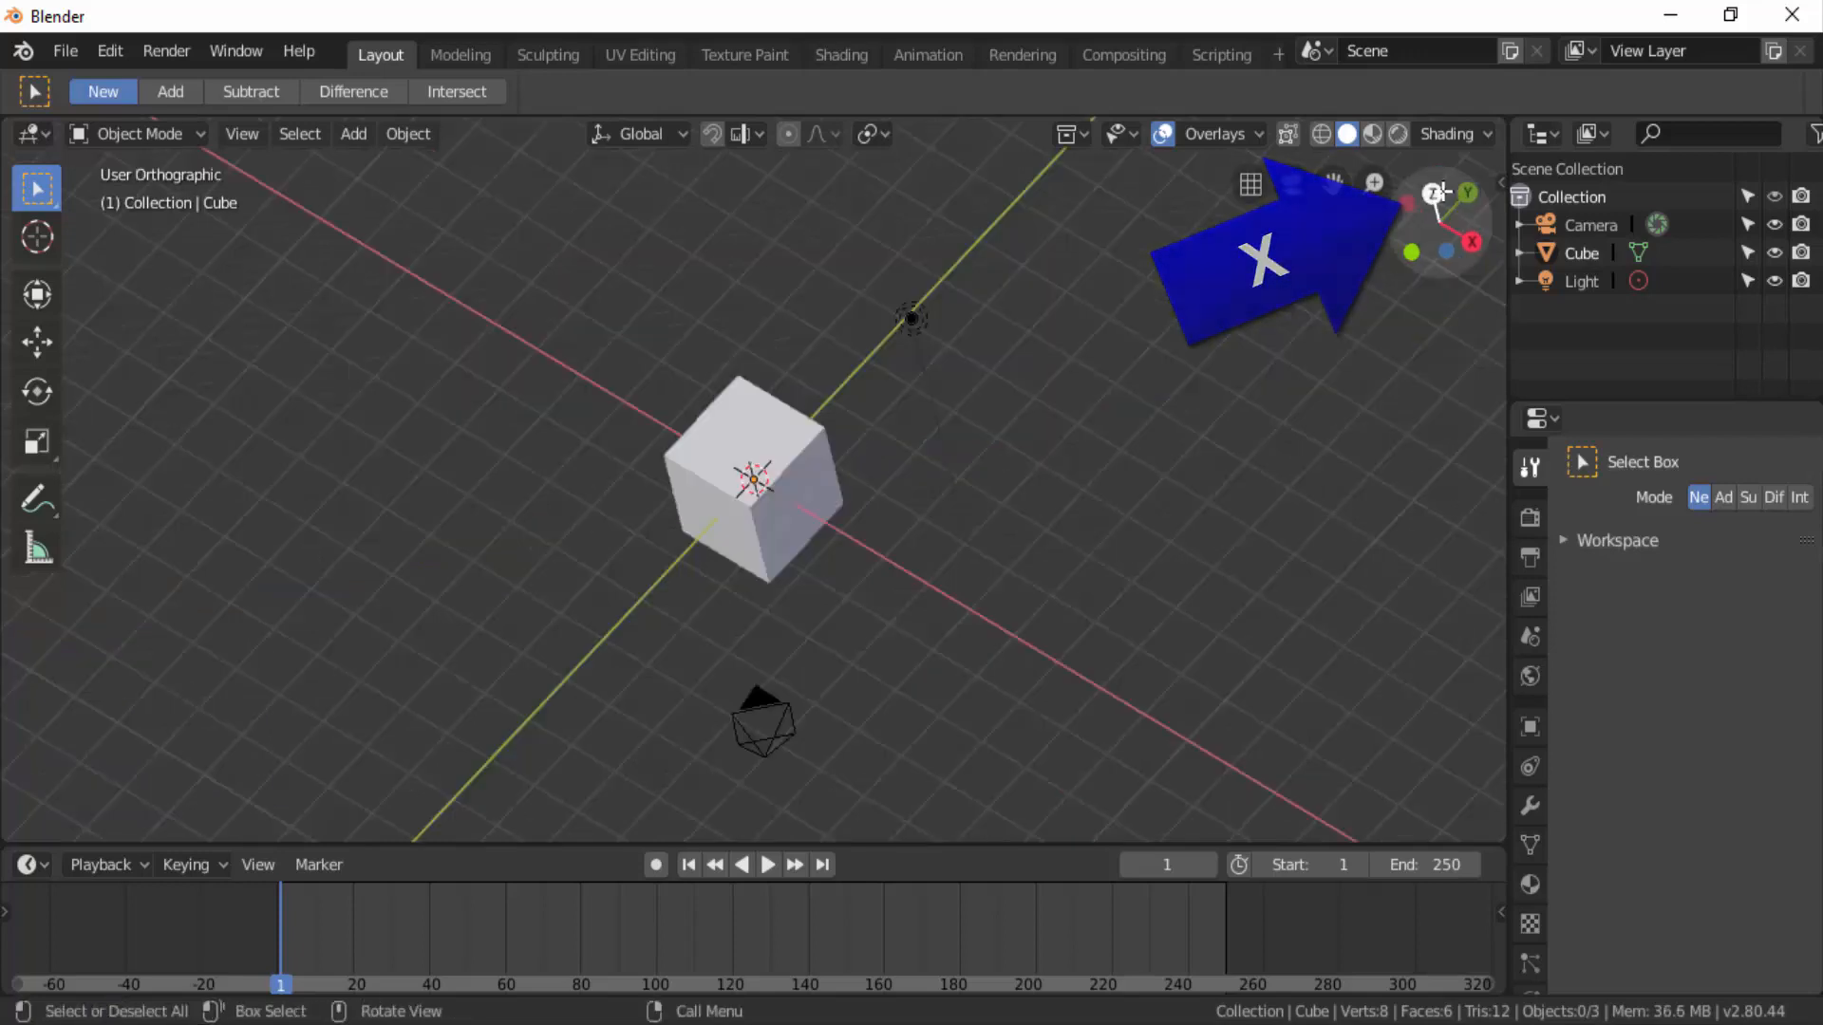
pyautogui.click(795, 453)
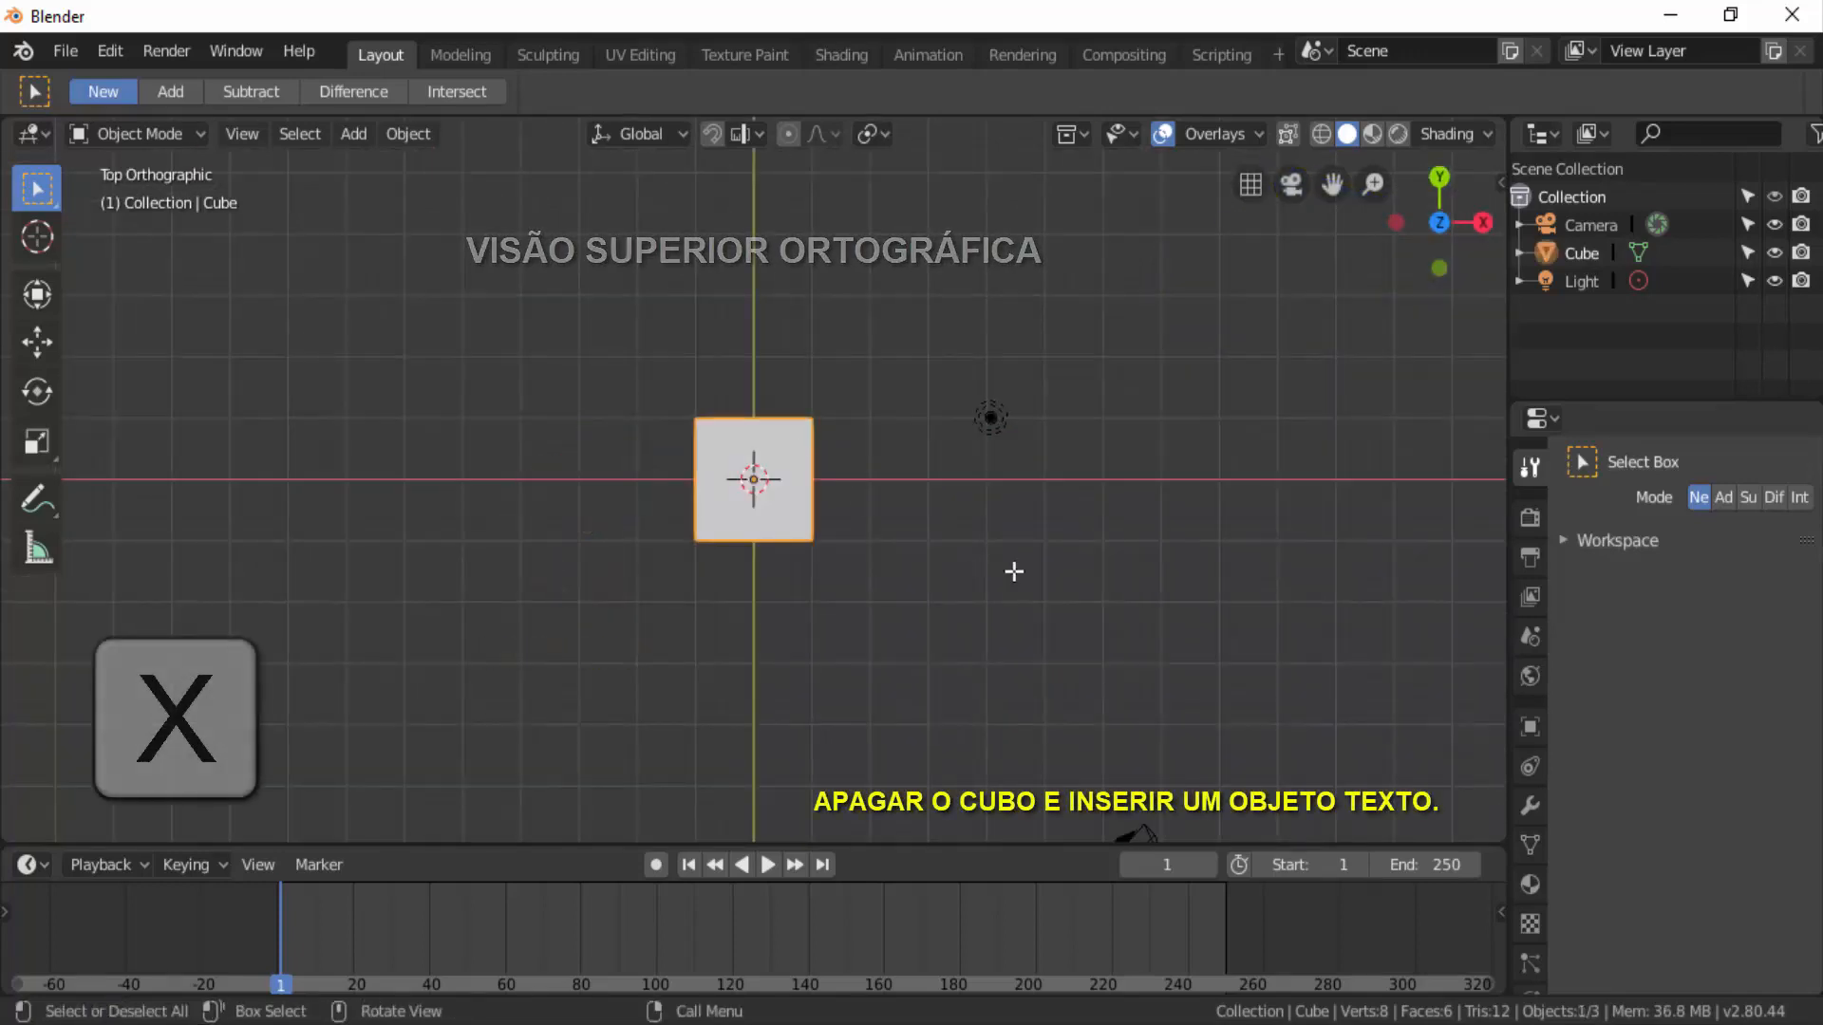
pyautogui.press('x')
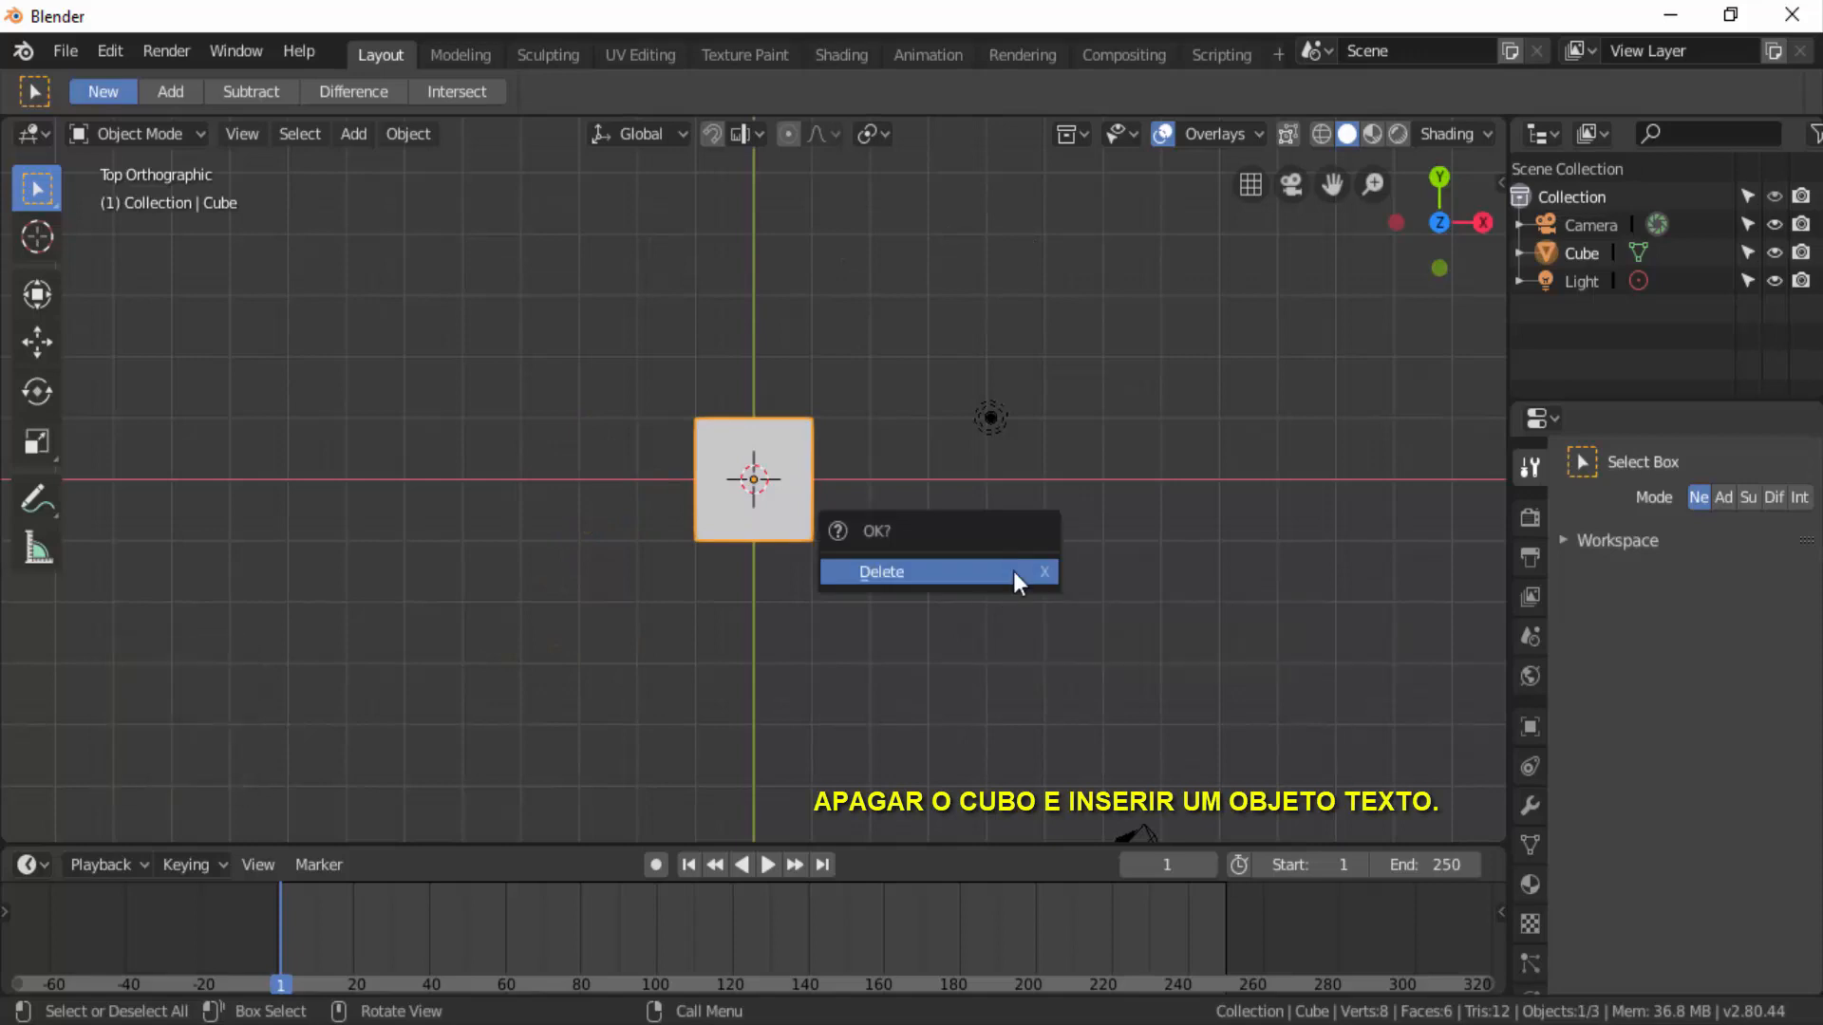
pyautogui.click(1012, 572)
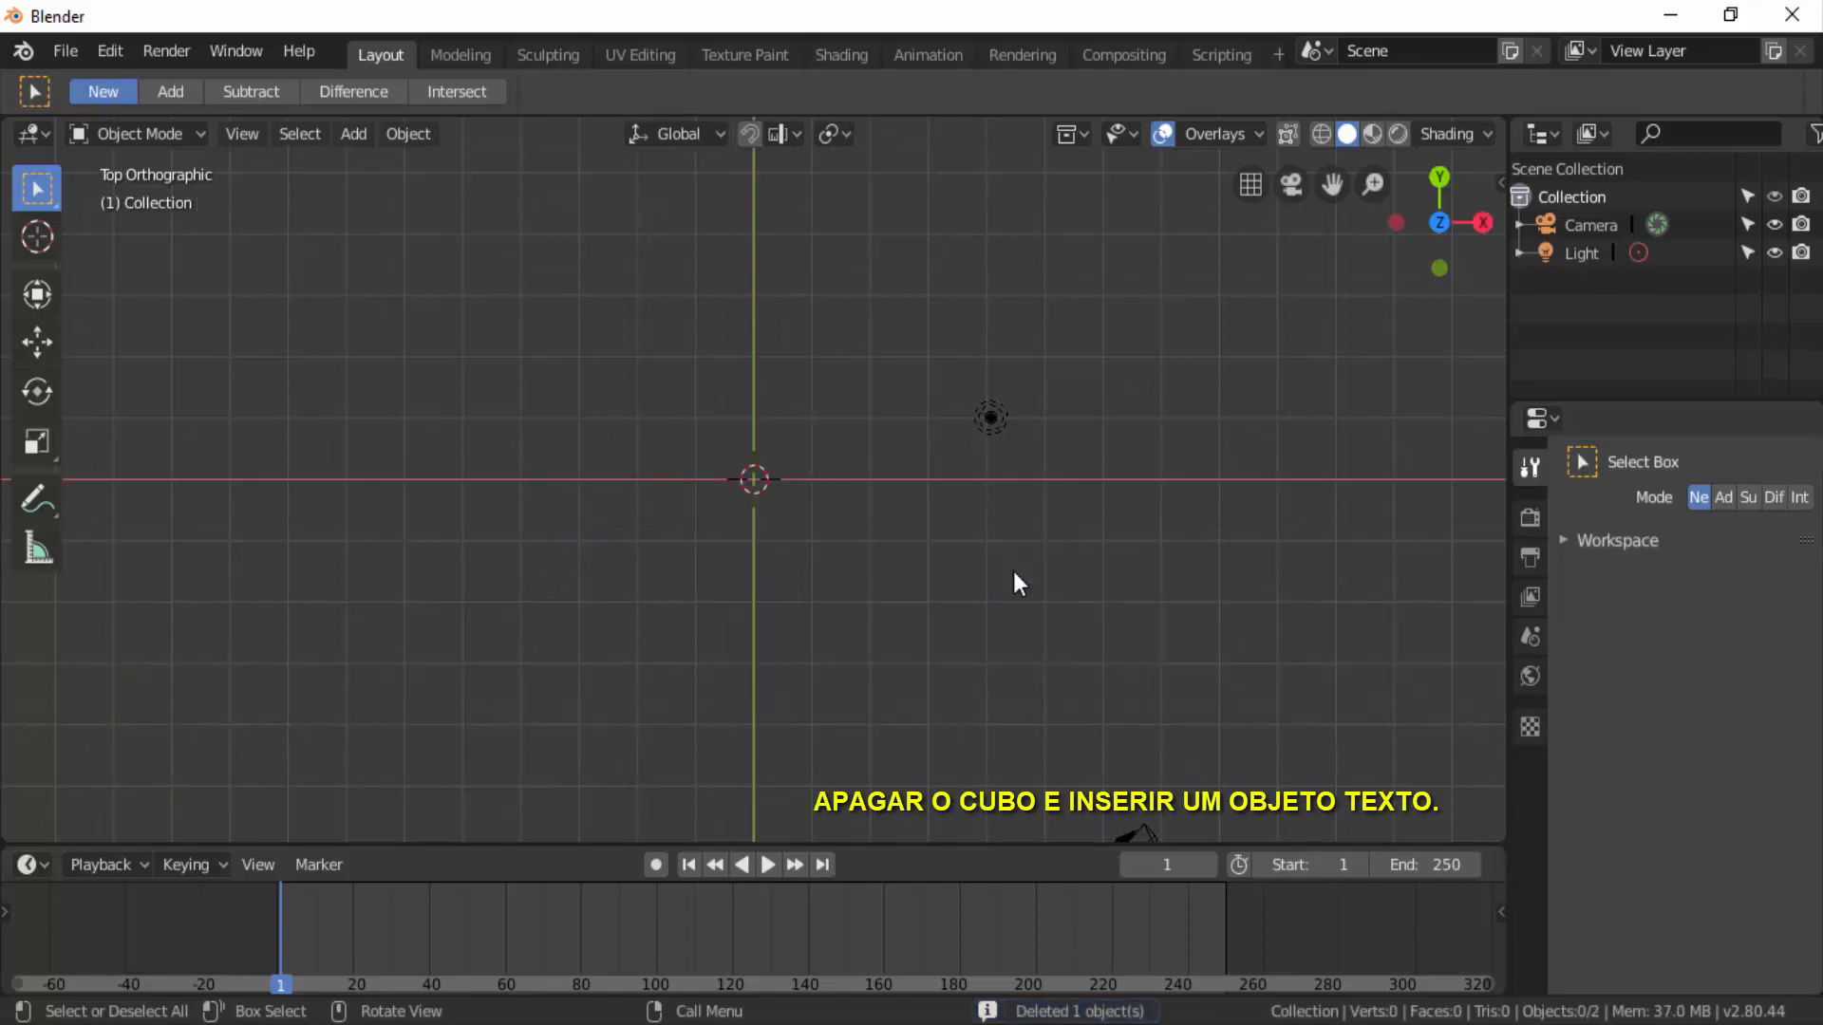
# Add a text object at the origin and erase its default wording in Edit Mode
pyautogui.hotkey('shift', 'a')
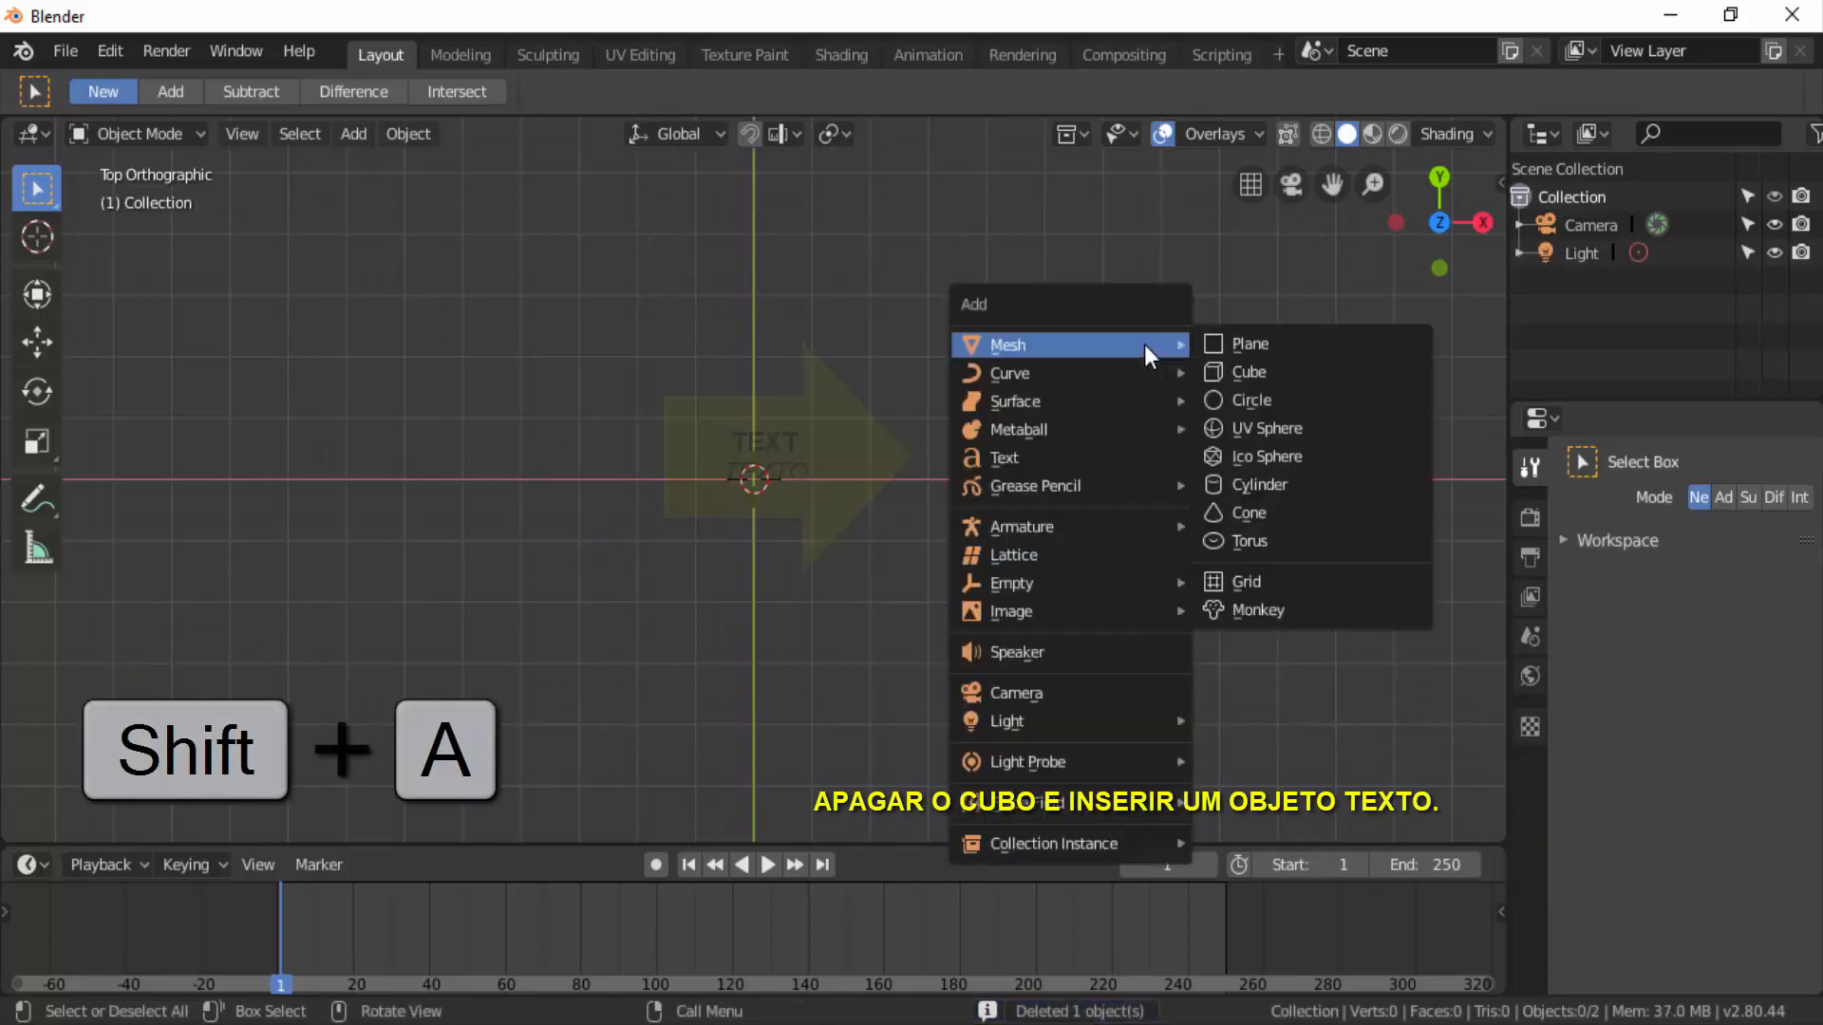
pyautogui.click(1018, 456)
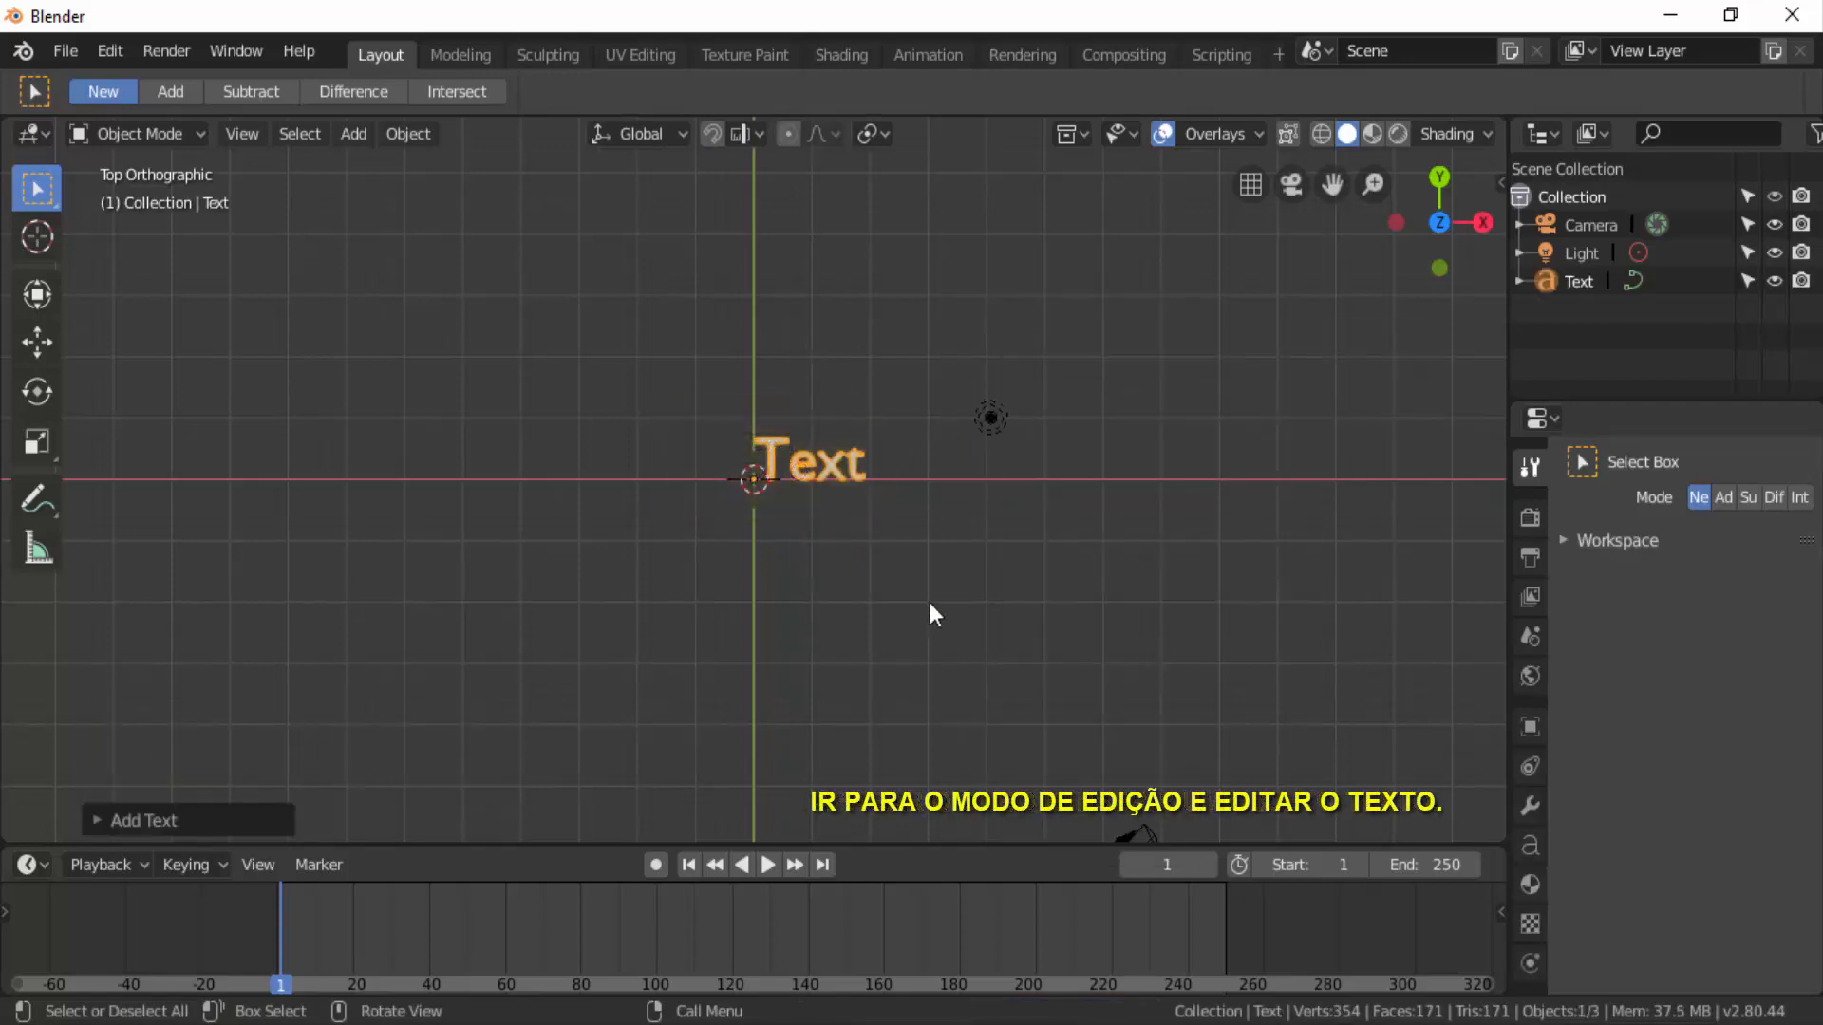
pyautogui.press('Tab')
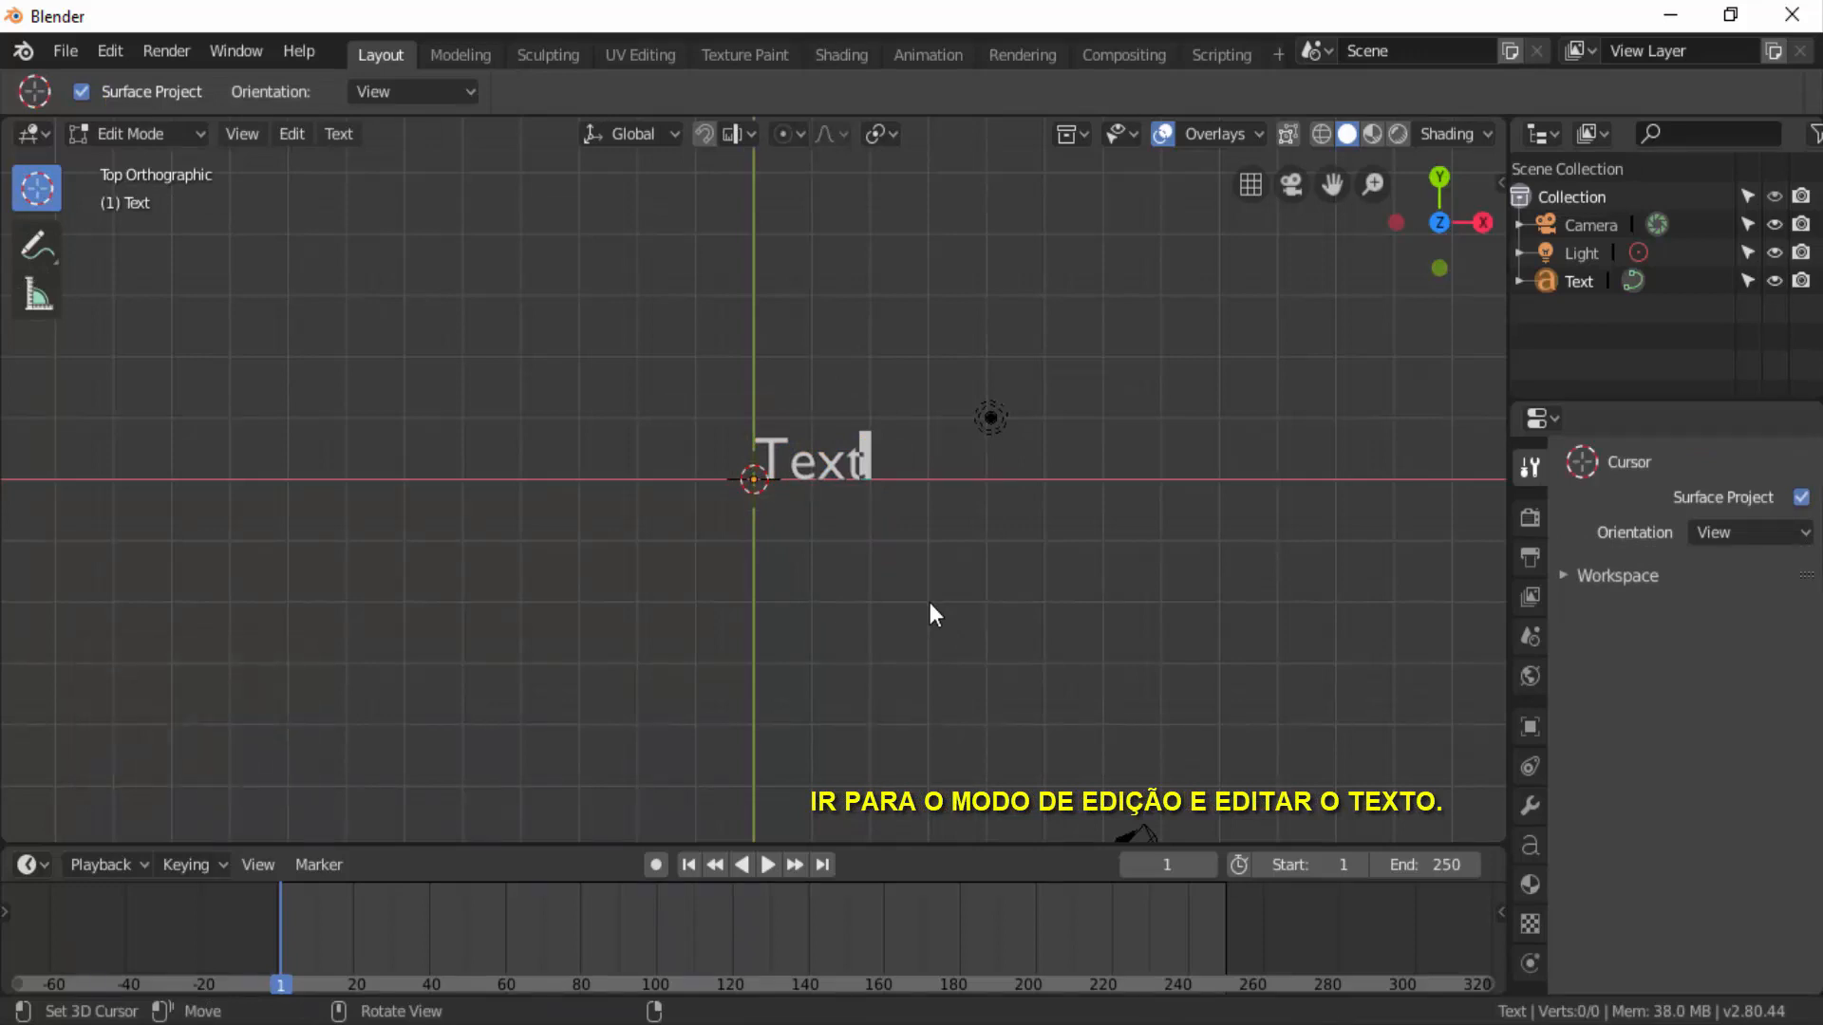
pyautogui.press('BackSpace')
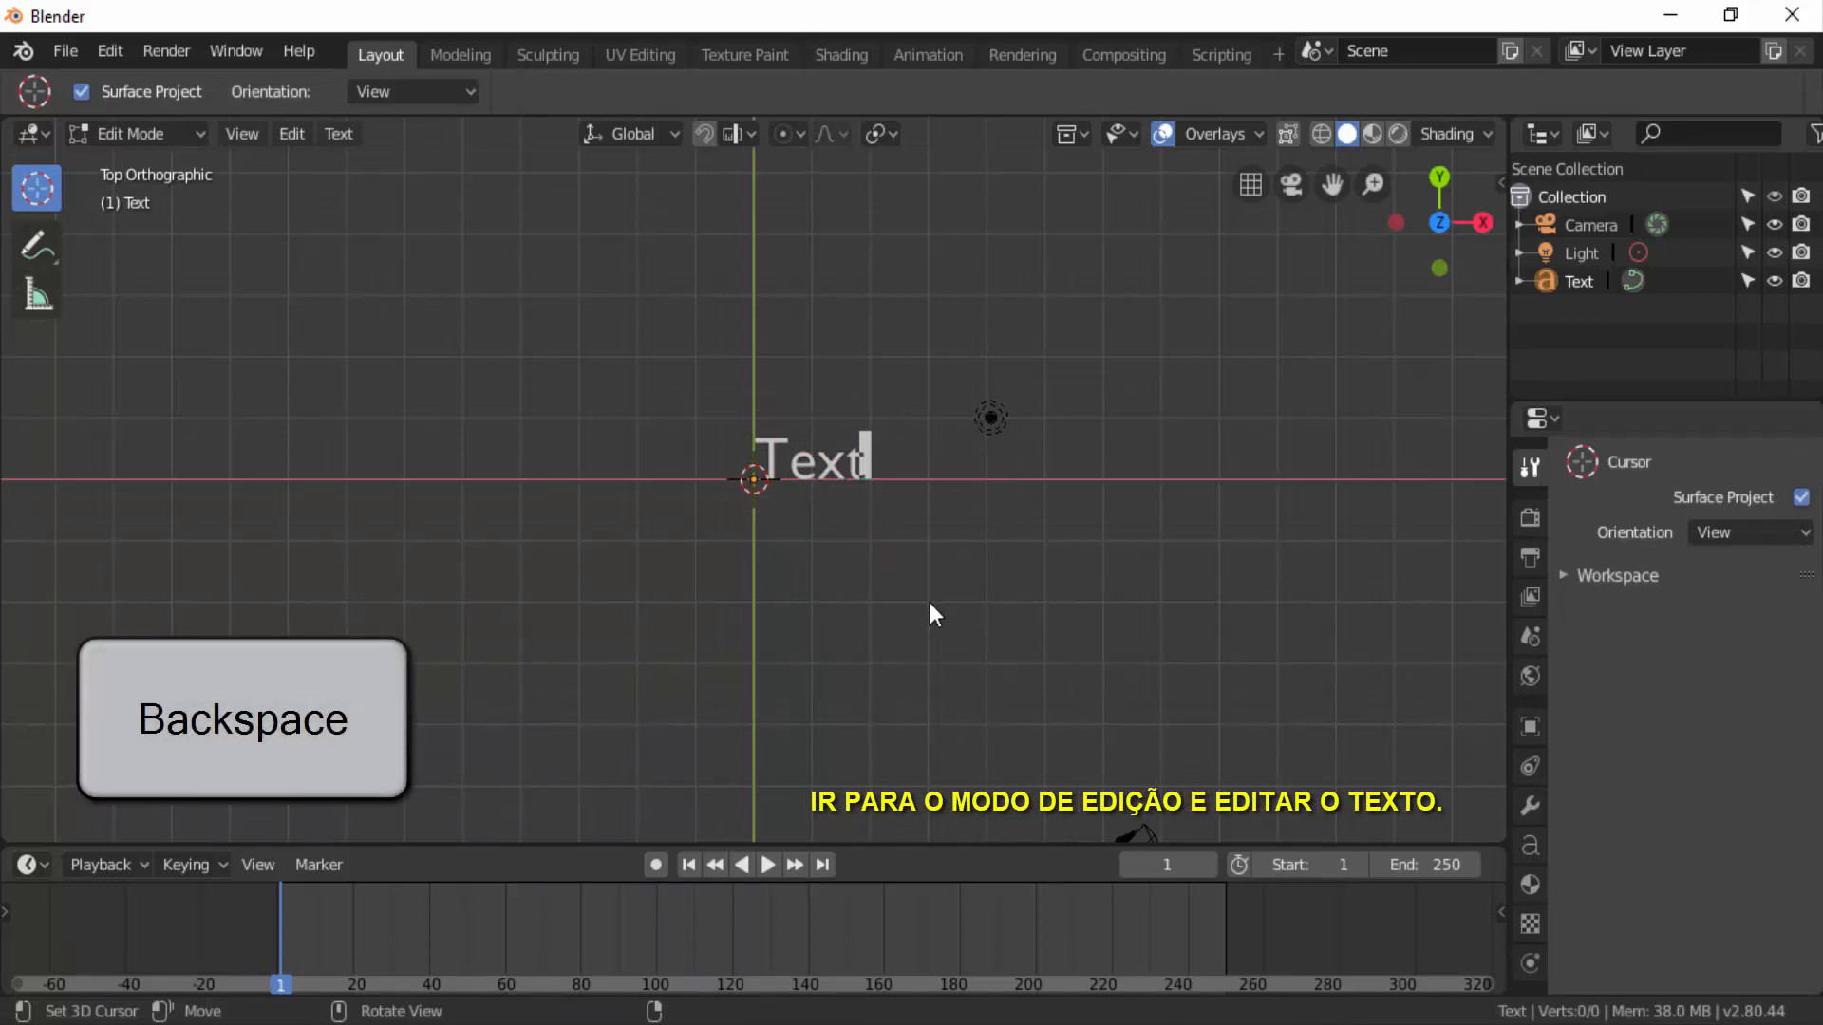
pyautogui.press('BackSpace')
pyautogui.press('BackSpace')
pyautogui.press('BackSpace')
pyautogui.press('BackSpace')
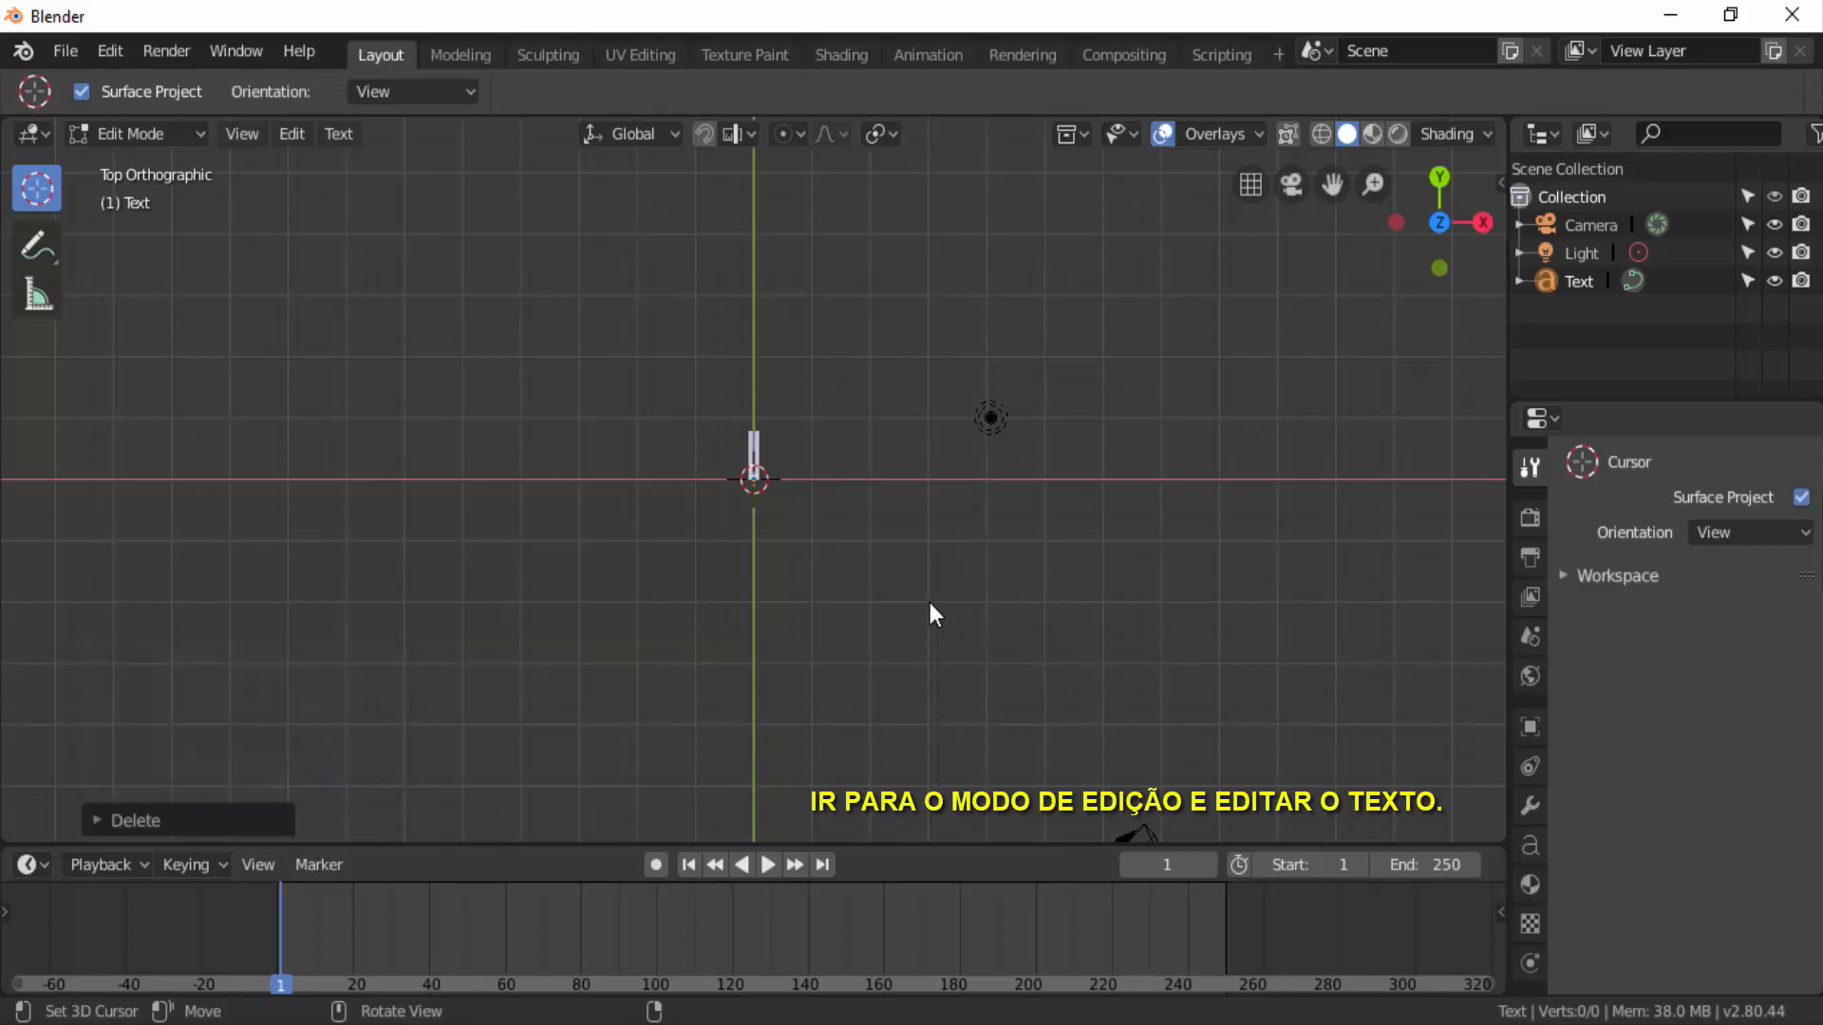
# Enter "texto incrustado numa esfera" as the text content and return to Object Mode
pyautogui.write('text')
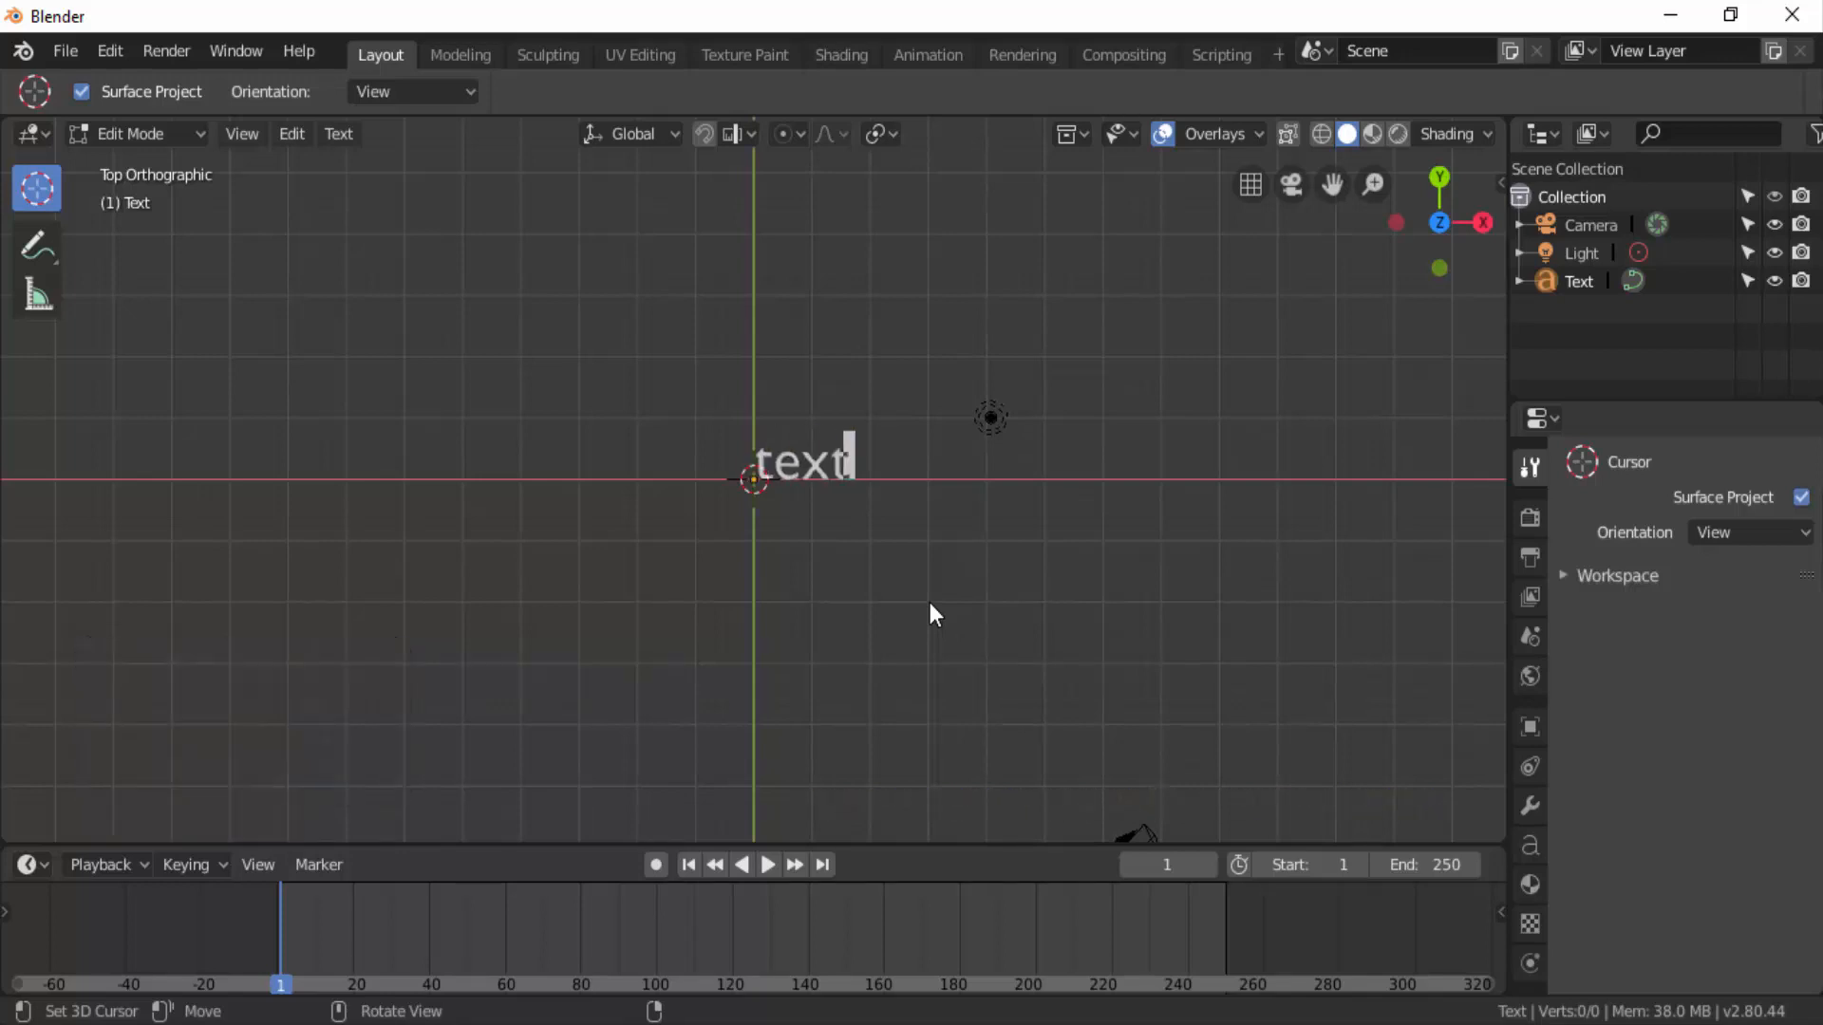
pyautogui.write('o ind')
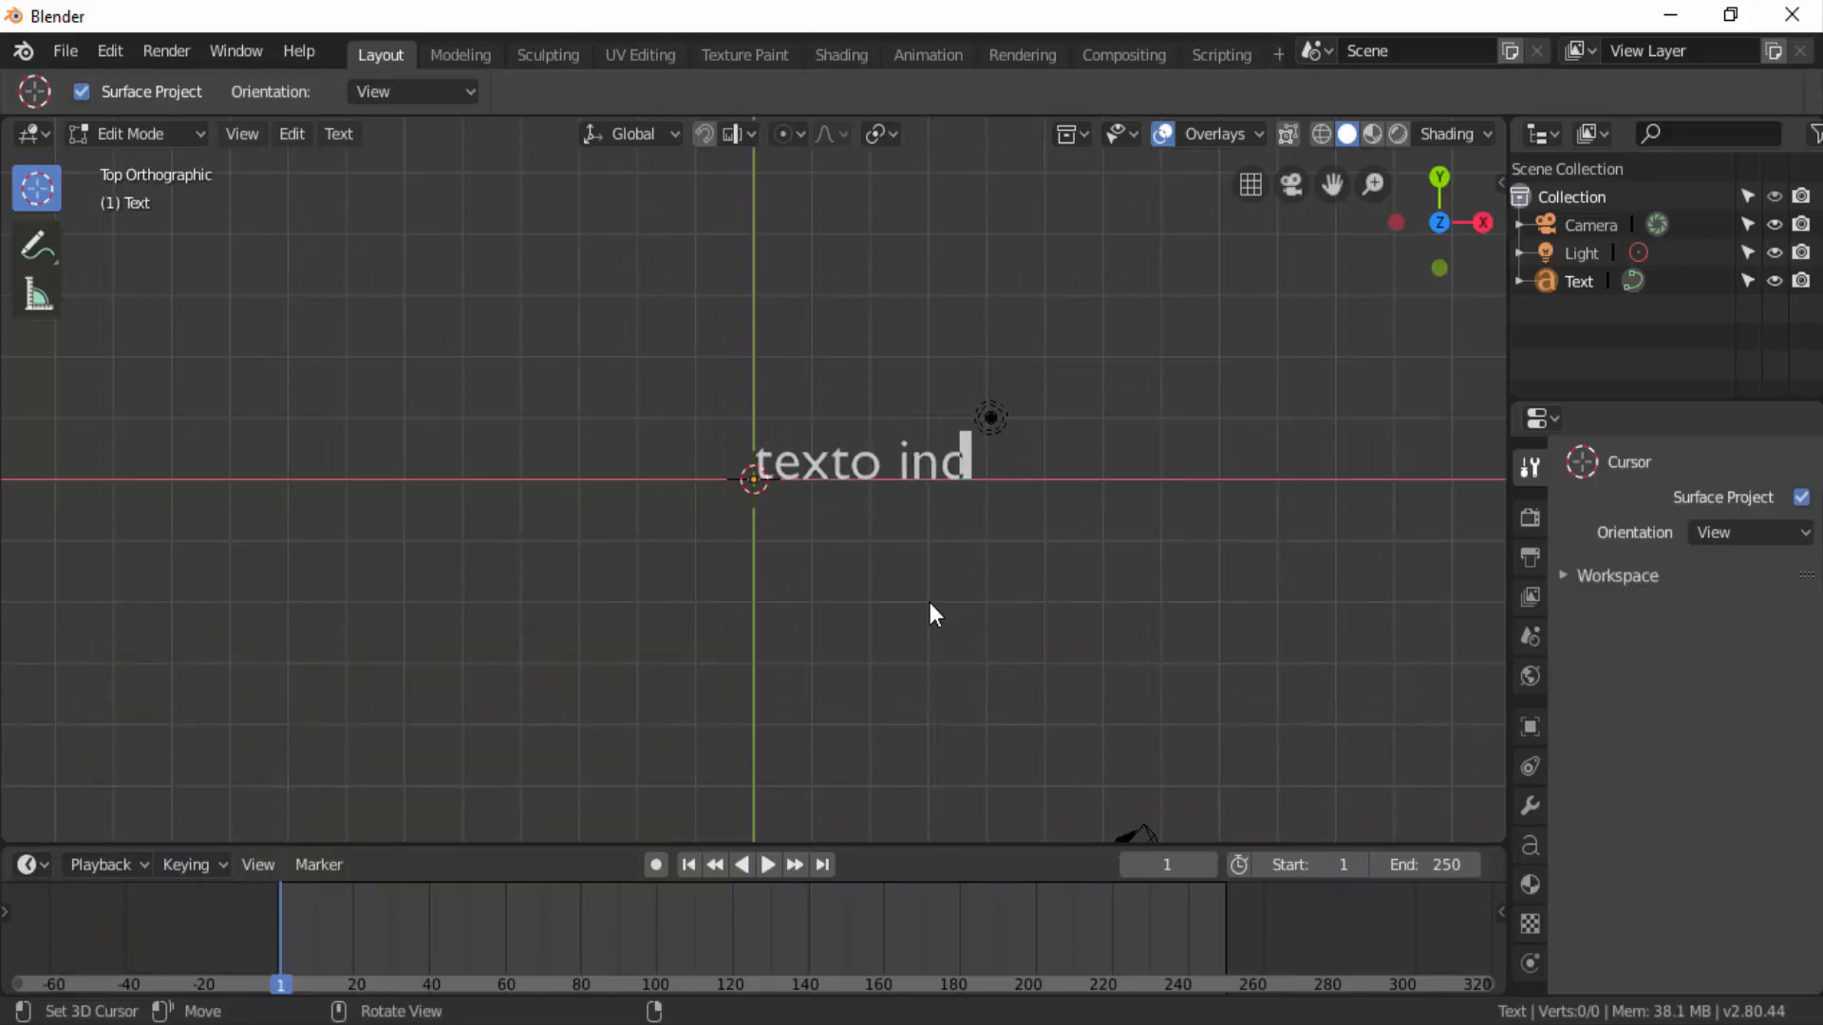
pyautogui.press('BackSpace')
pyautogui.write('crustado ')
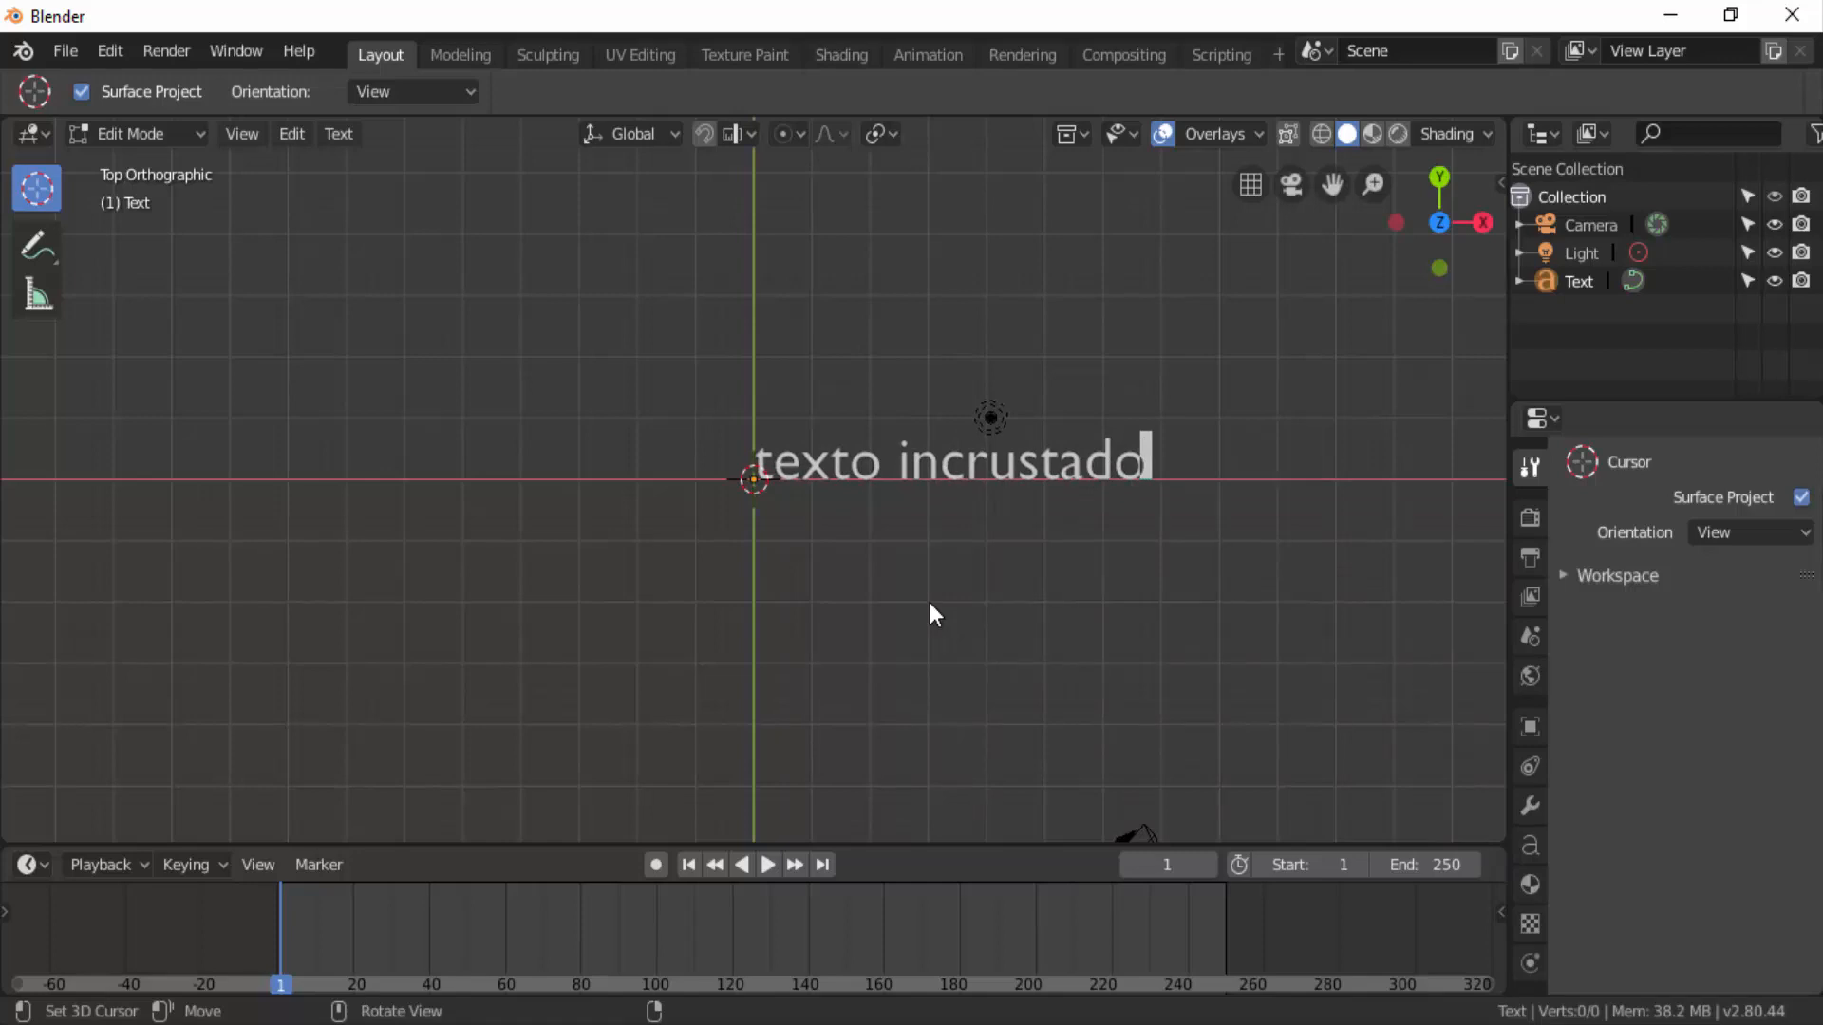
pyautogui.write('numa ')
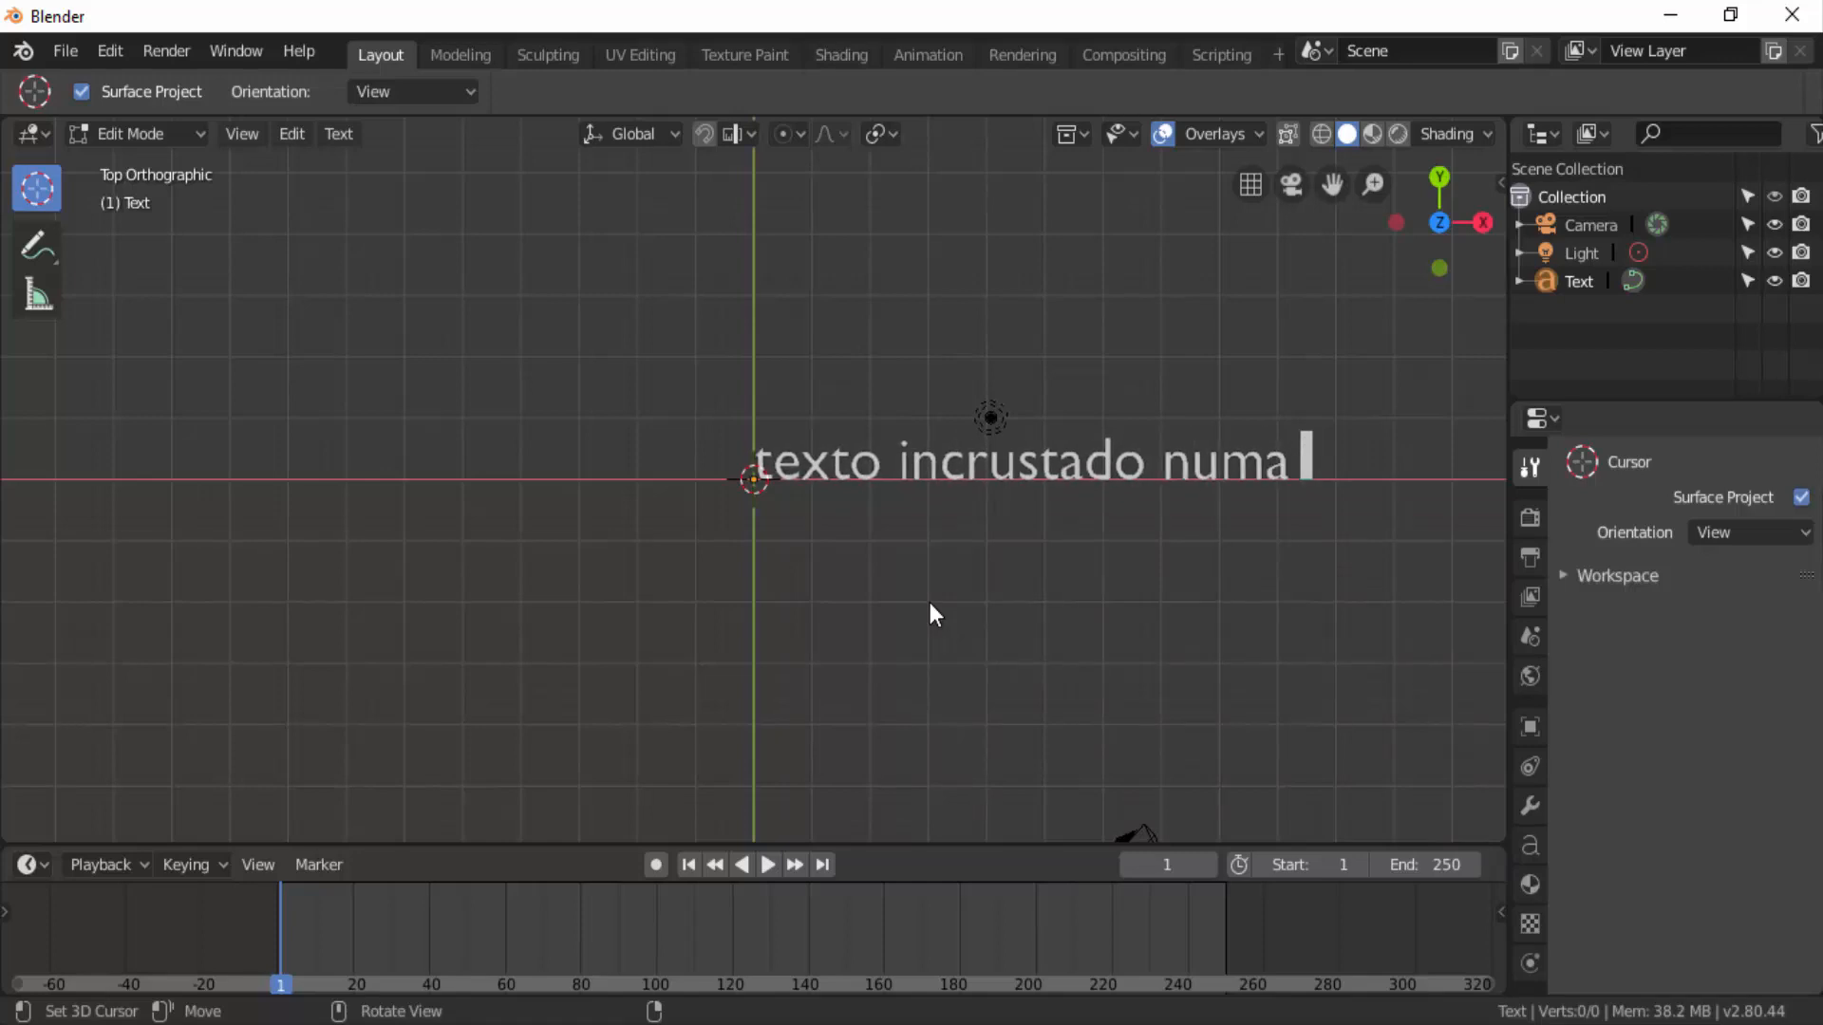
pyautogui.write('esfera')
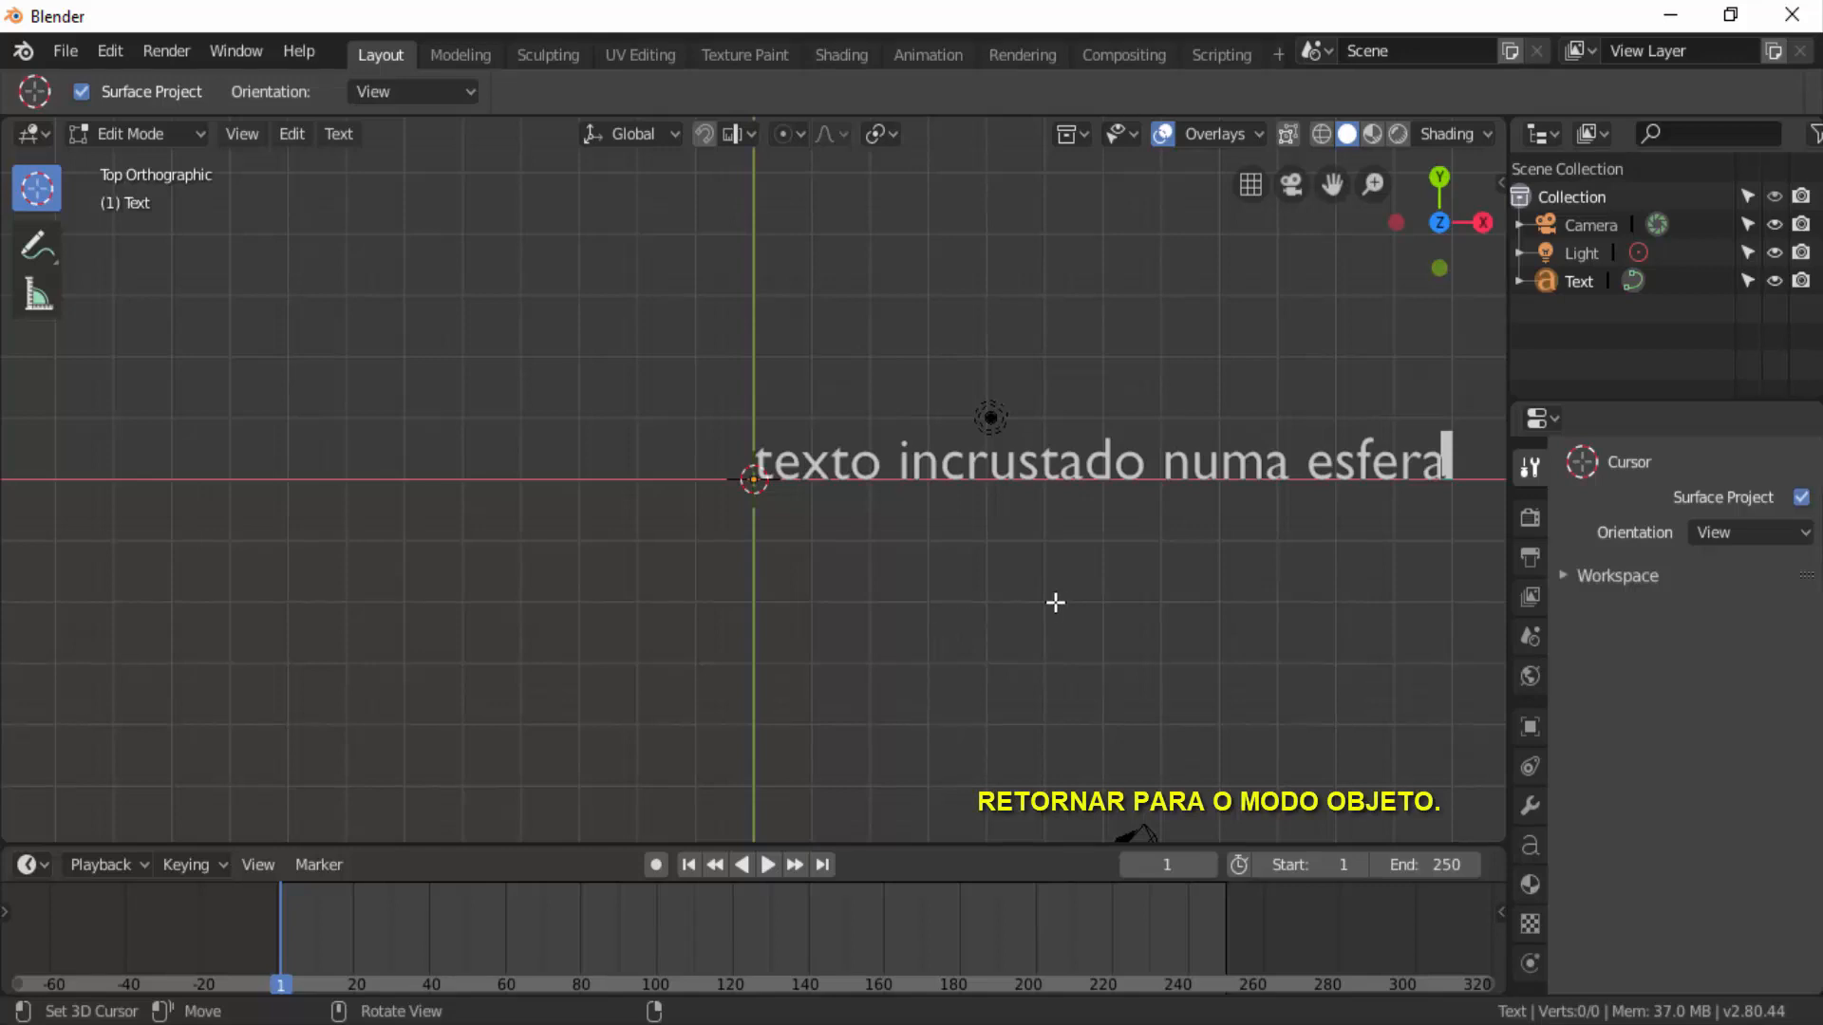
pyautogui.press('Tab')
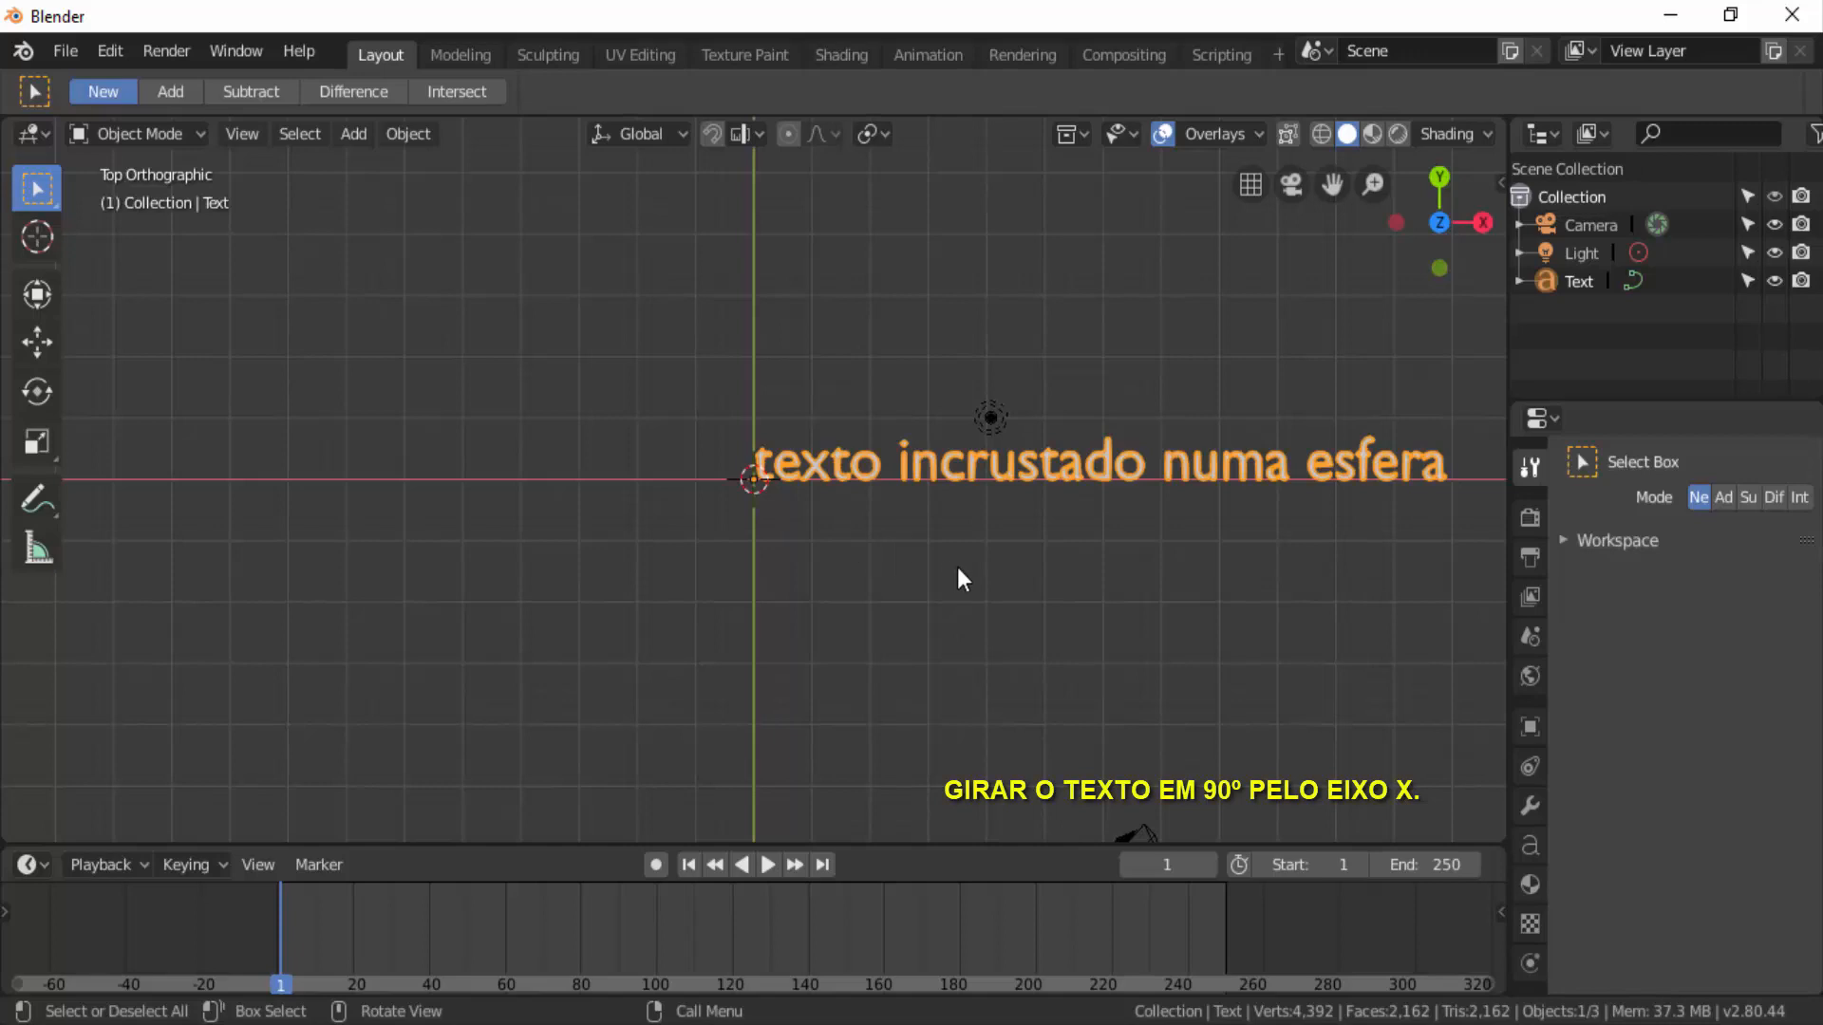
# Rotate the text object 90 degrees about the global X axis
pyautogui.press('r')
pyautogui.press('x')
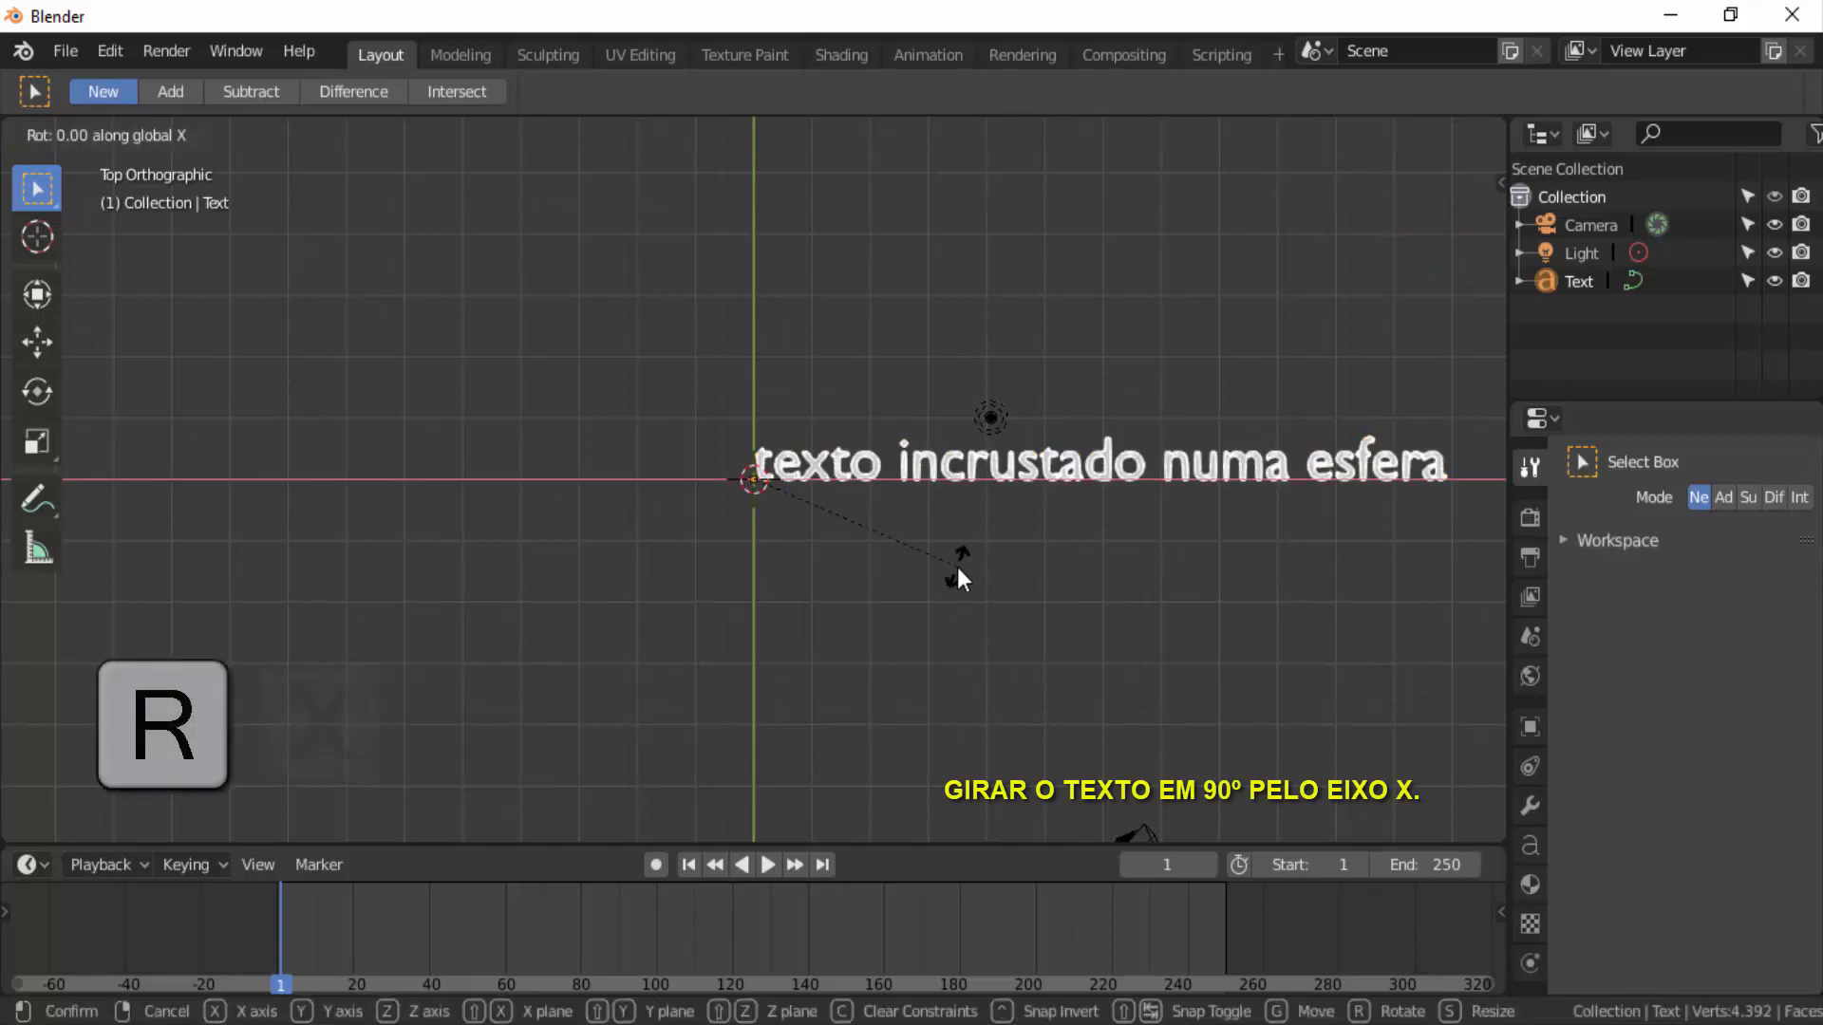
pyautogui.press('9')
pyautogui.press('0')
pyautogui.click(958, 569)
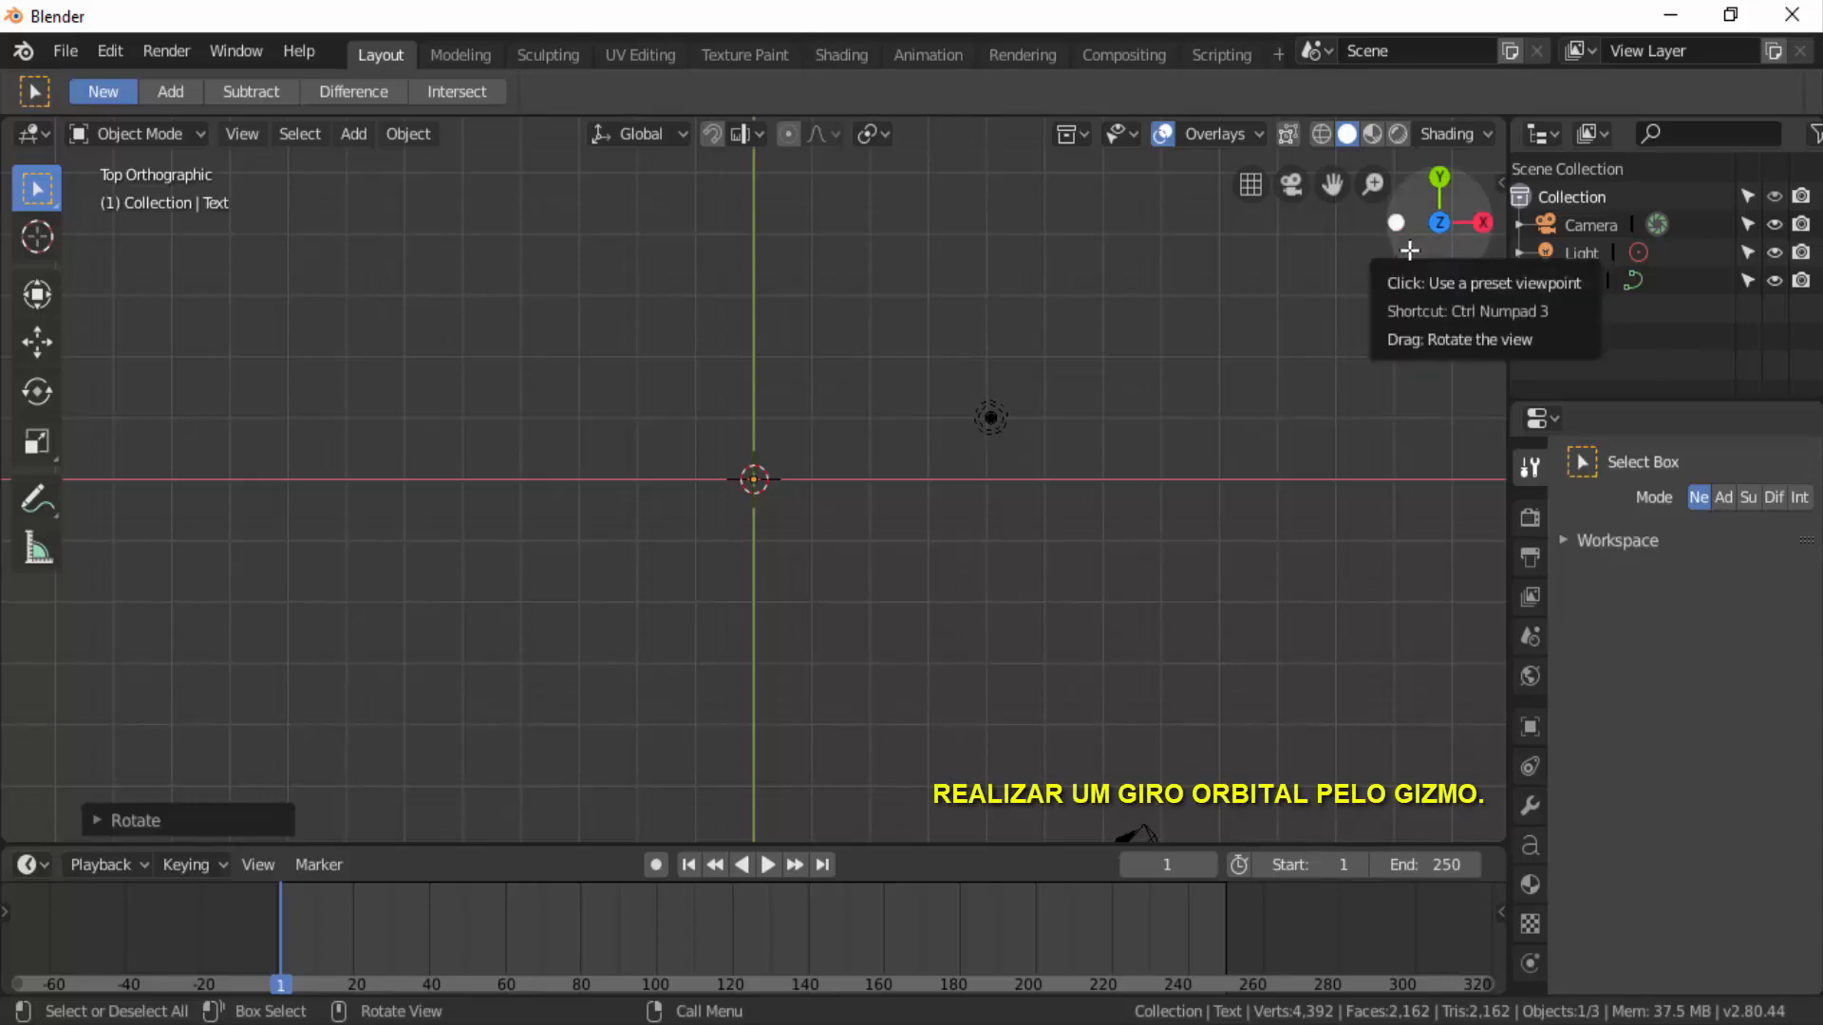
# Set the text's geometry Extrude value to 0.16 m to give the letters depth
pyautogui.moveTo(1409, 249); pyautogui.dragTo(1446, 302)
pyautogui.scroll(-2, 1337, 441)
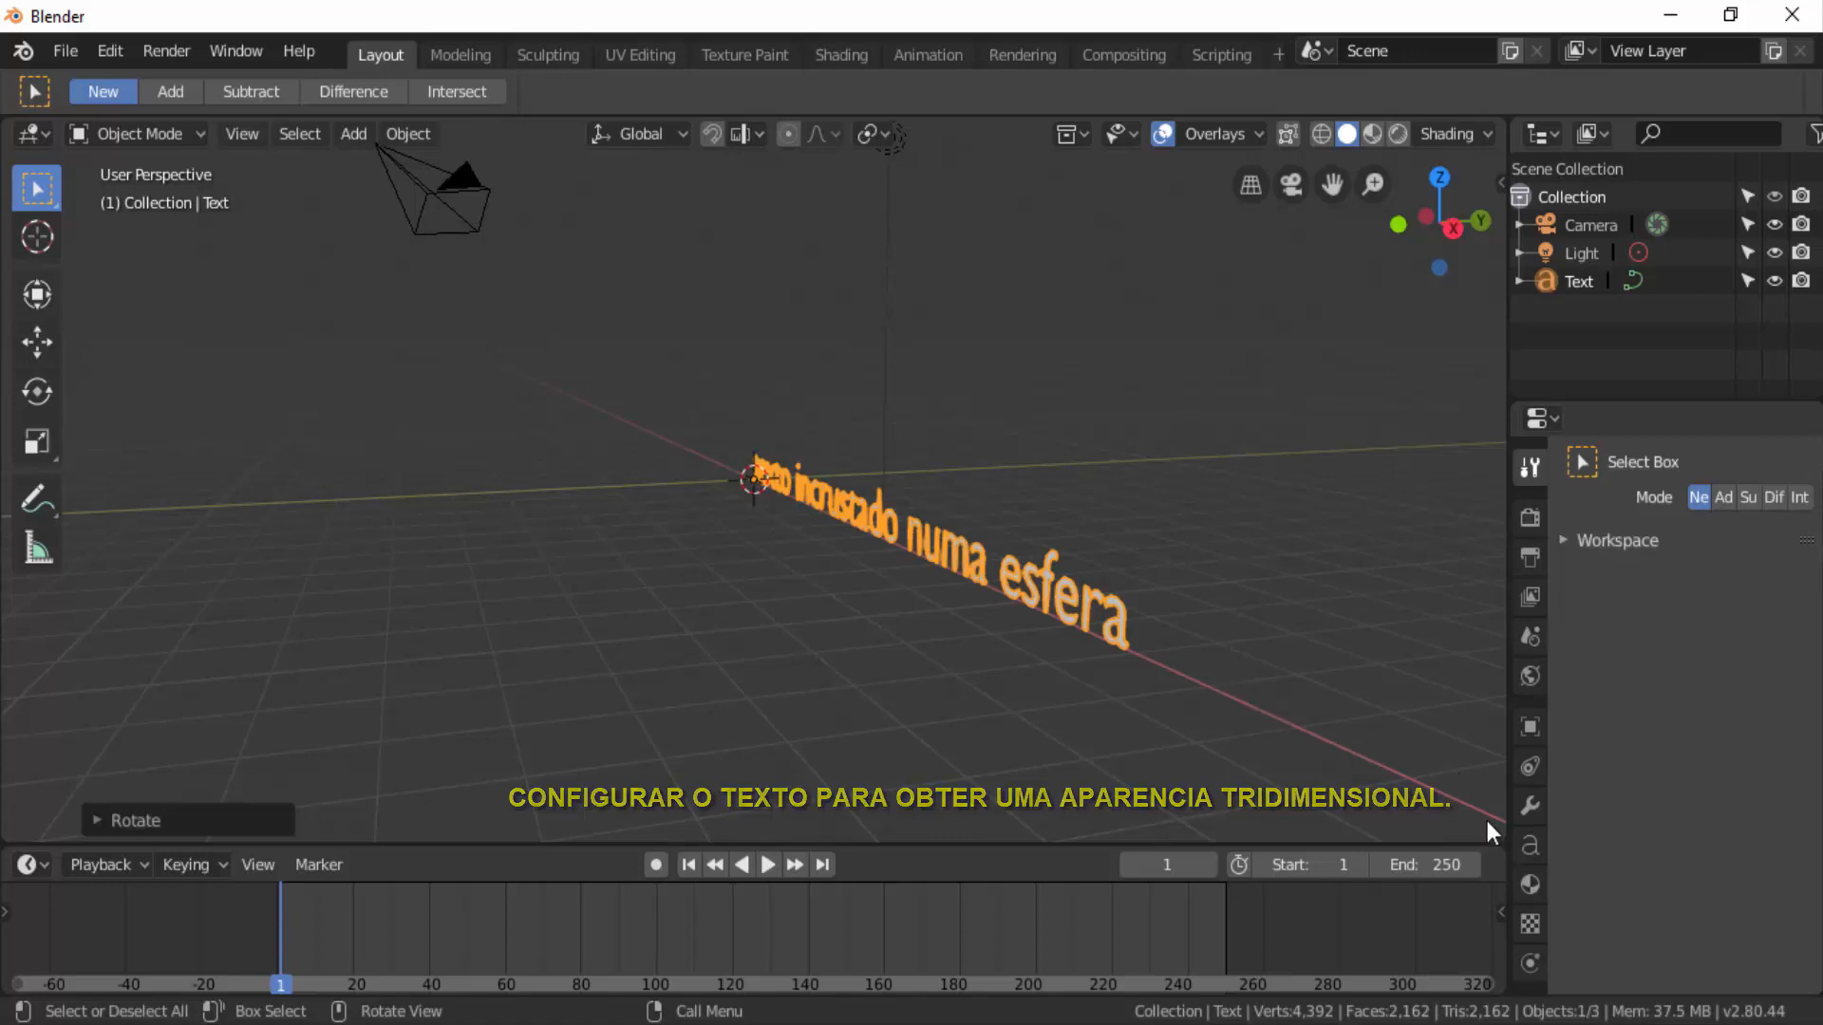
pyautogui.click(1531, 844)
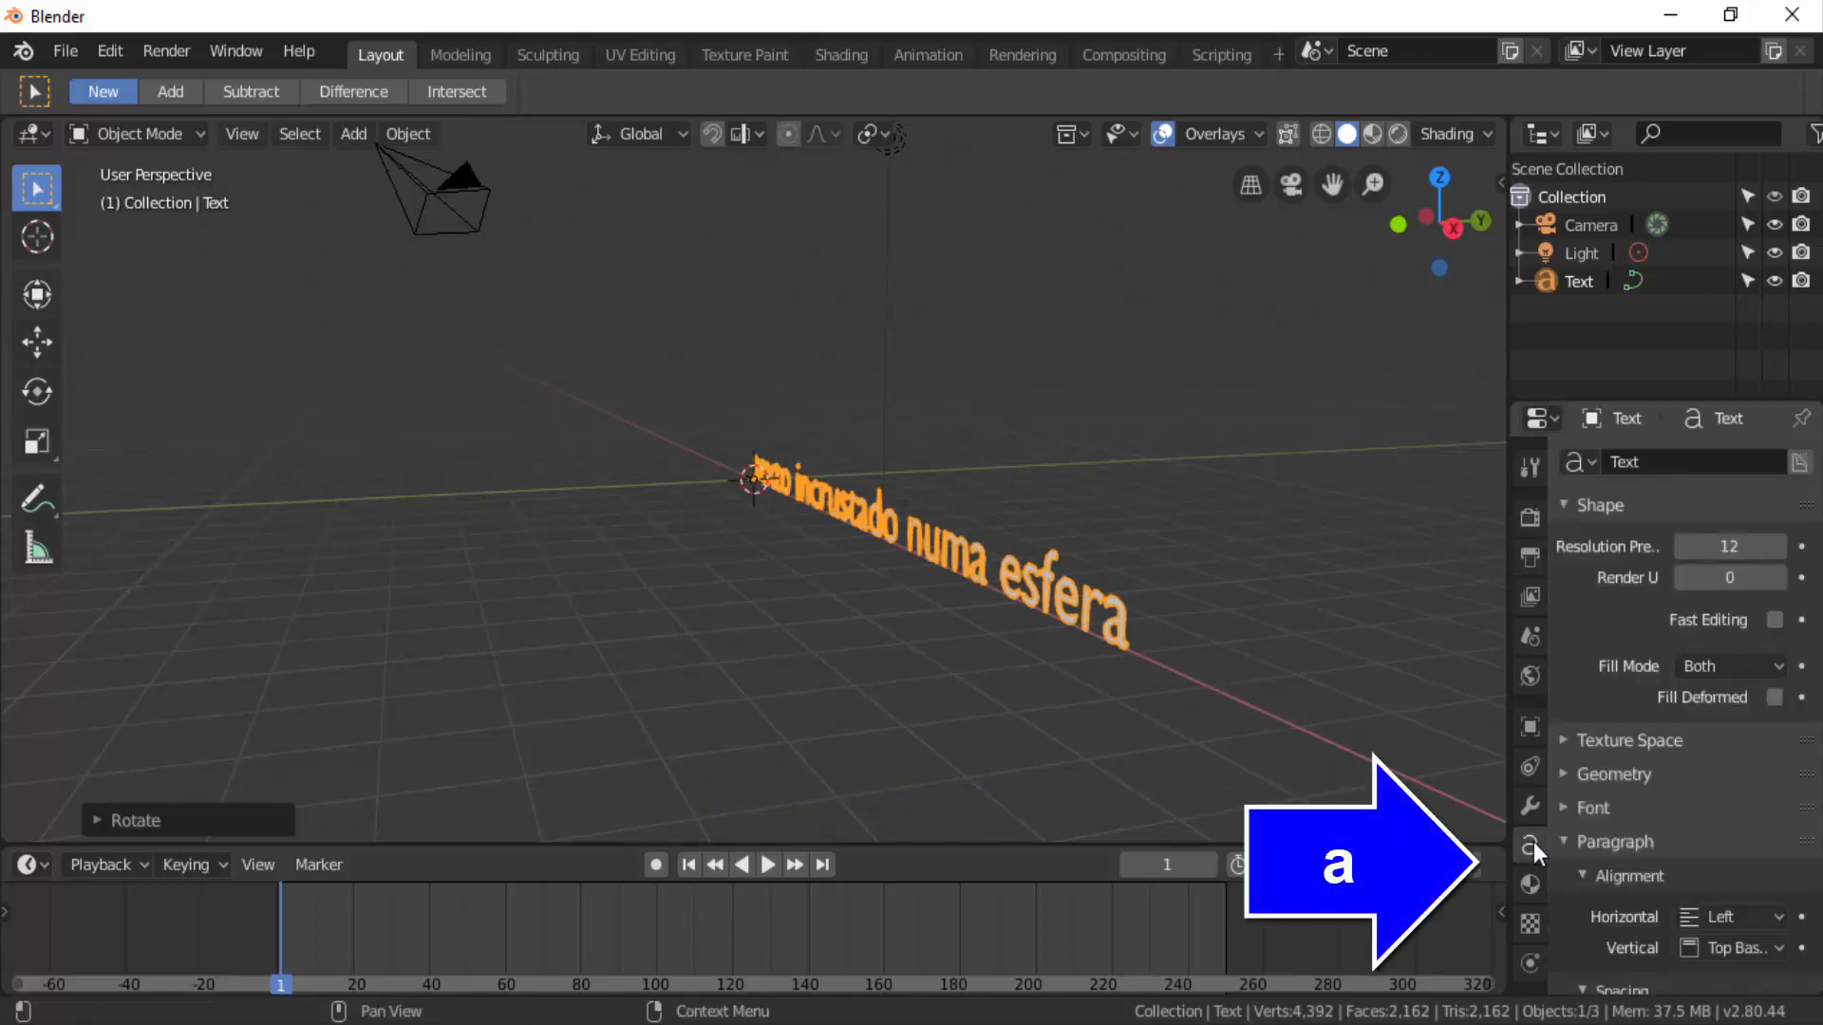
pyautogui.scroll(-5, 1627, 773)
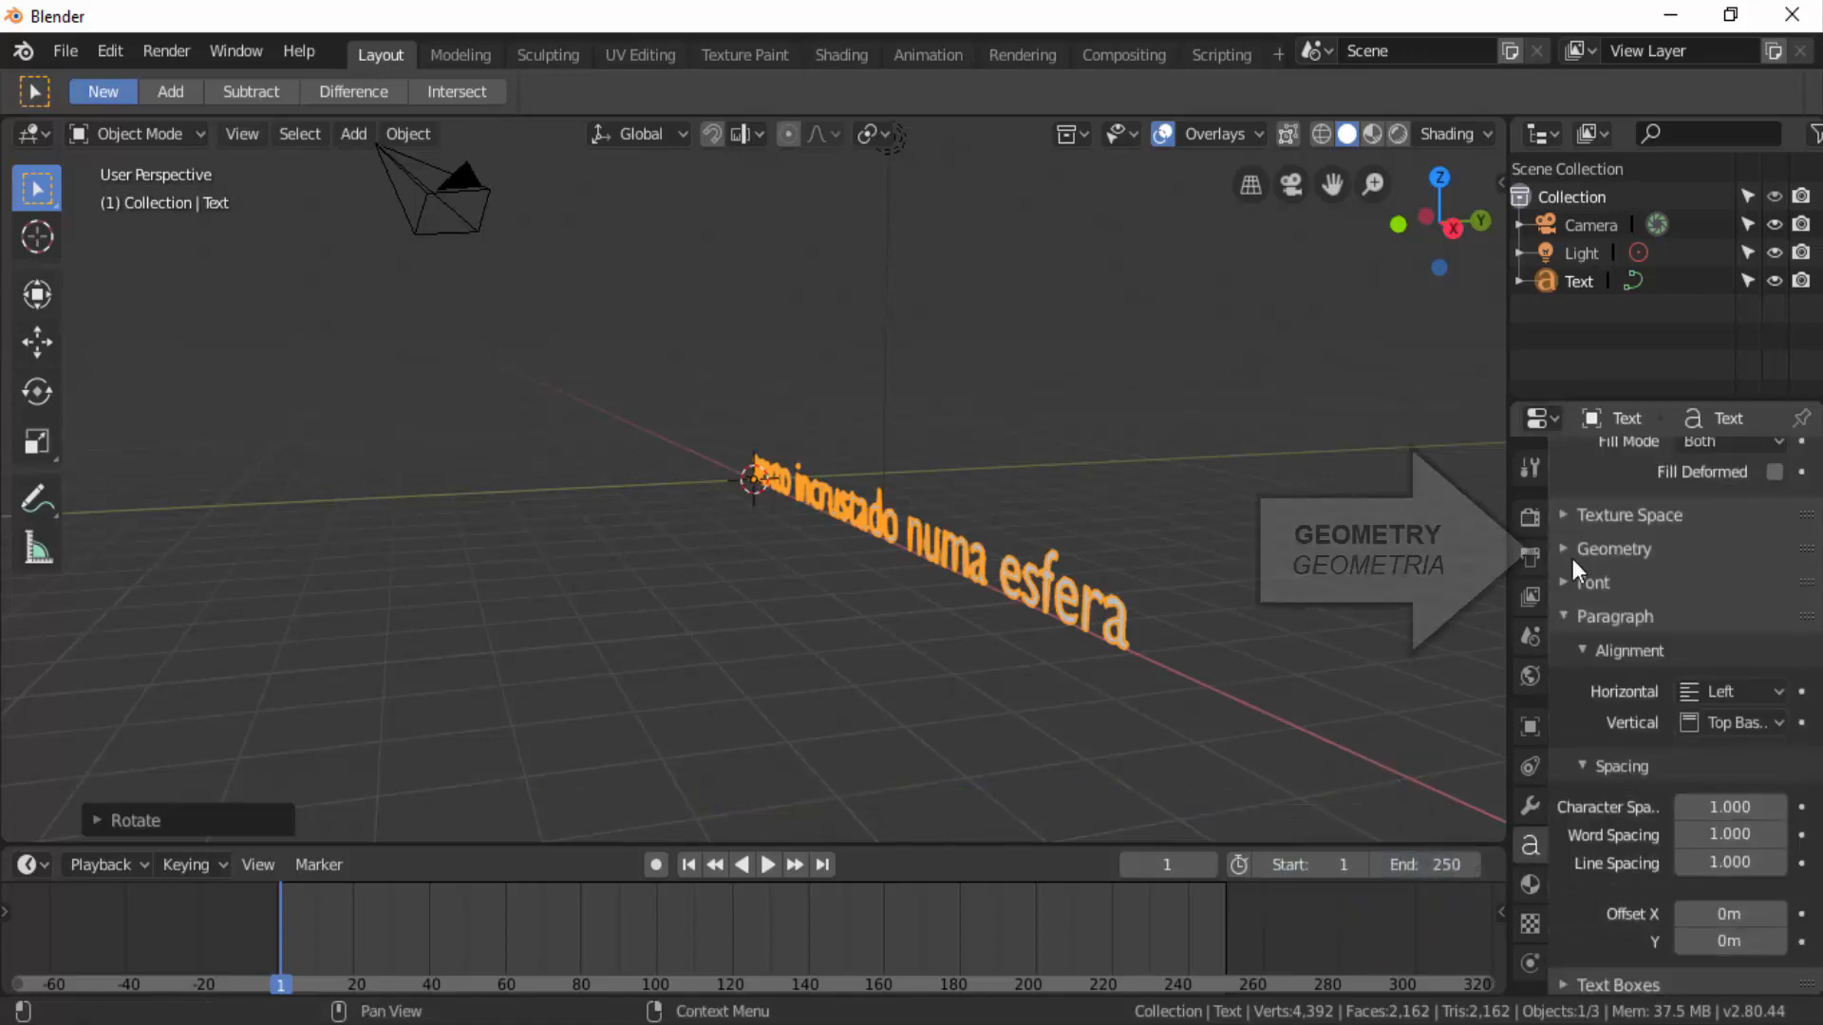
pyautogui.click(1595, 548)
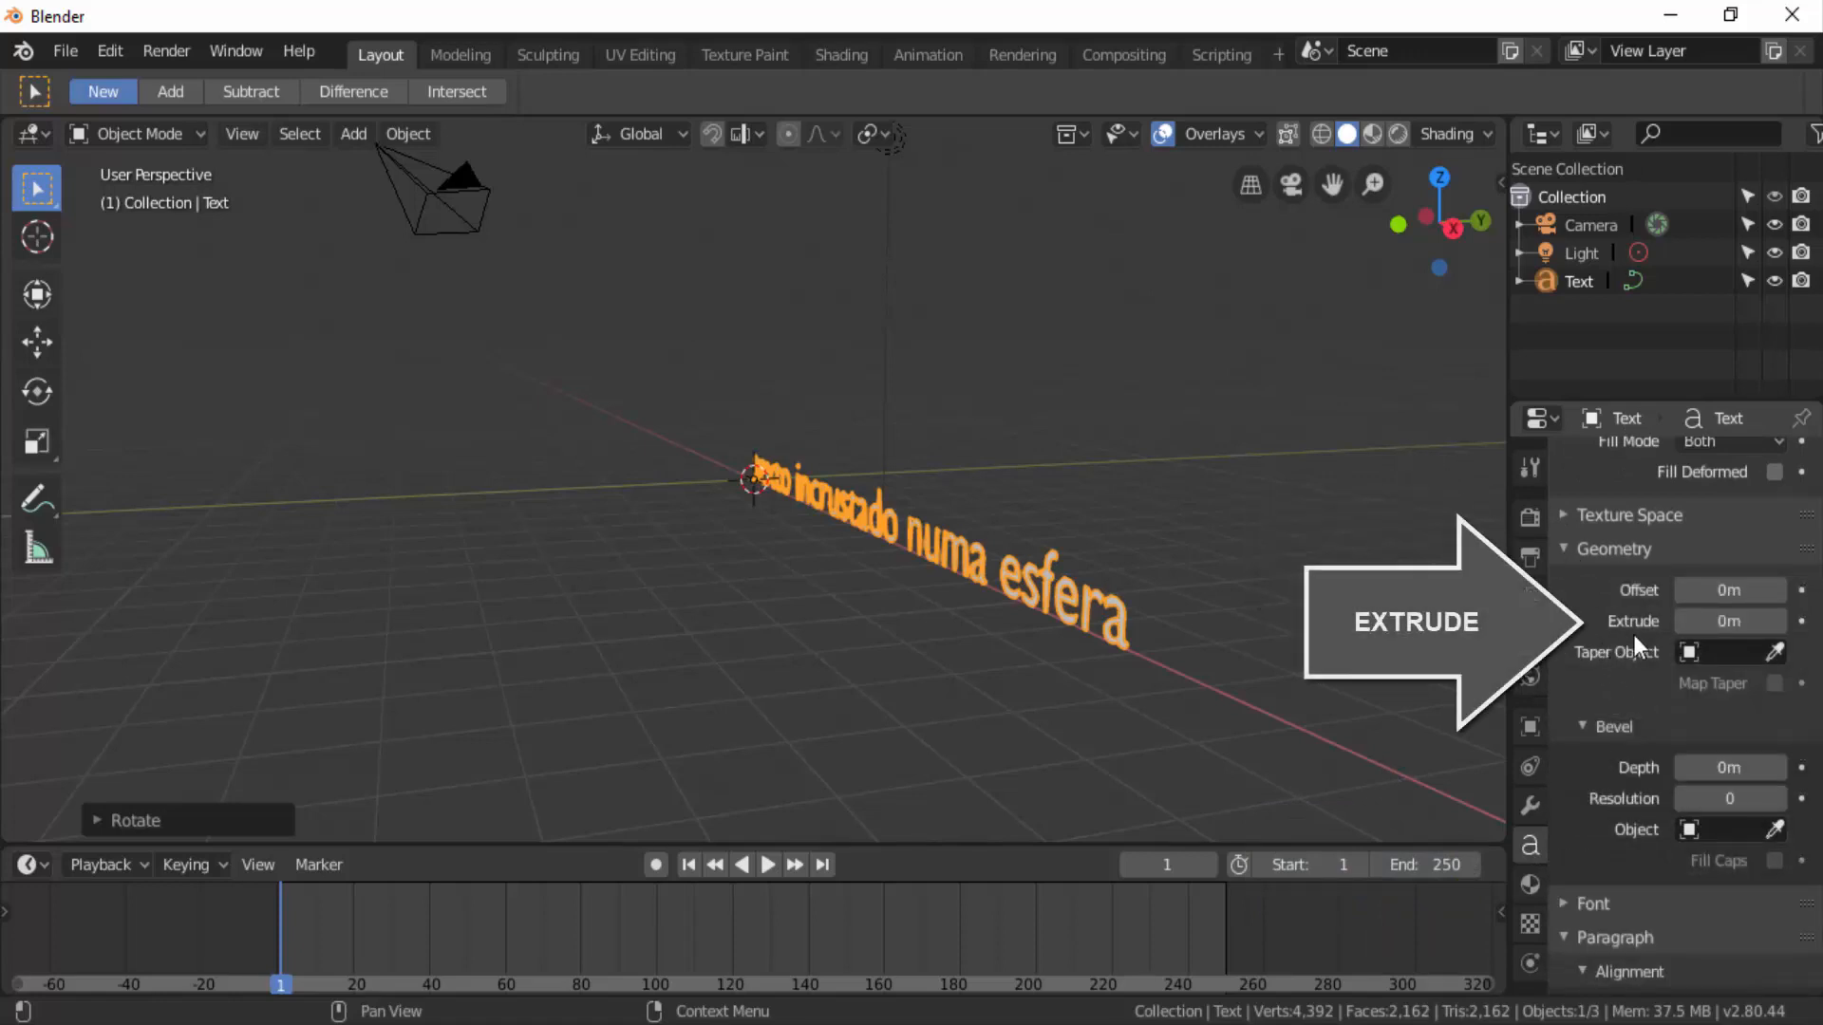
pyautogui.click(1700, 624)
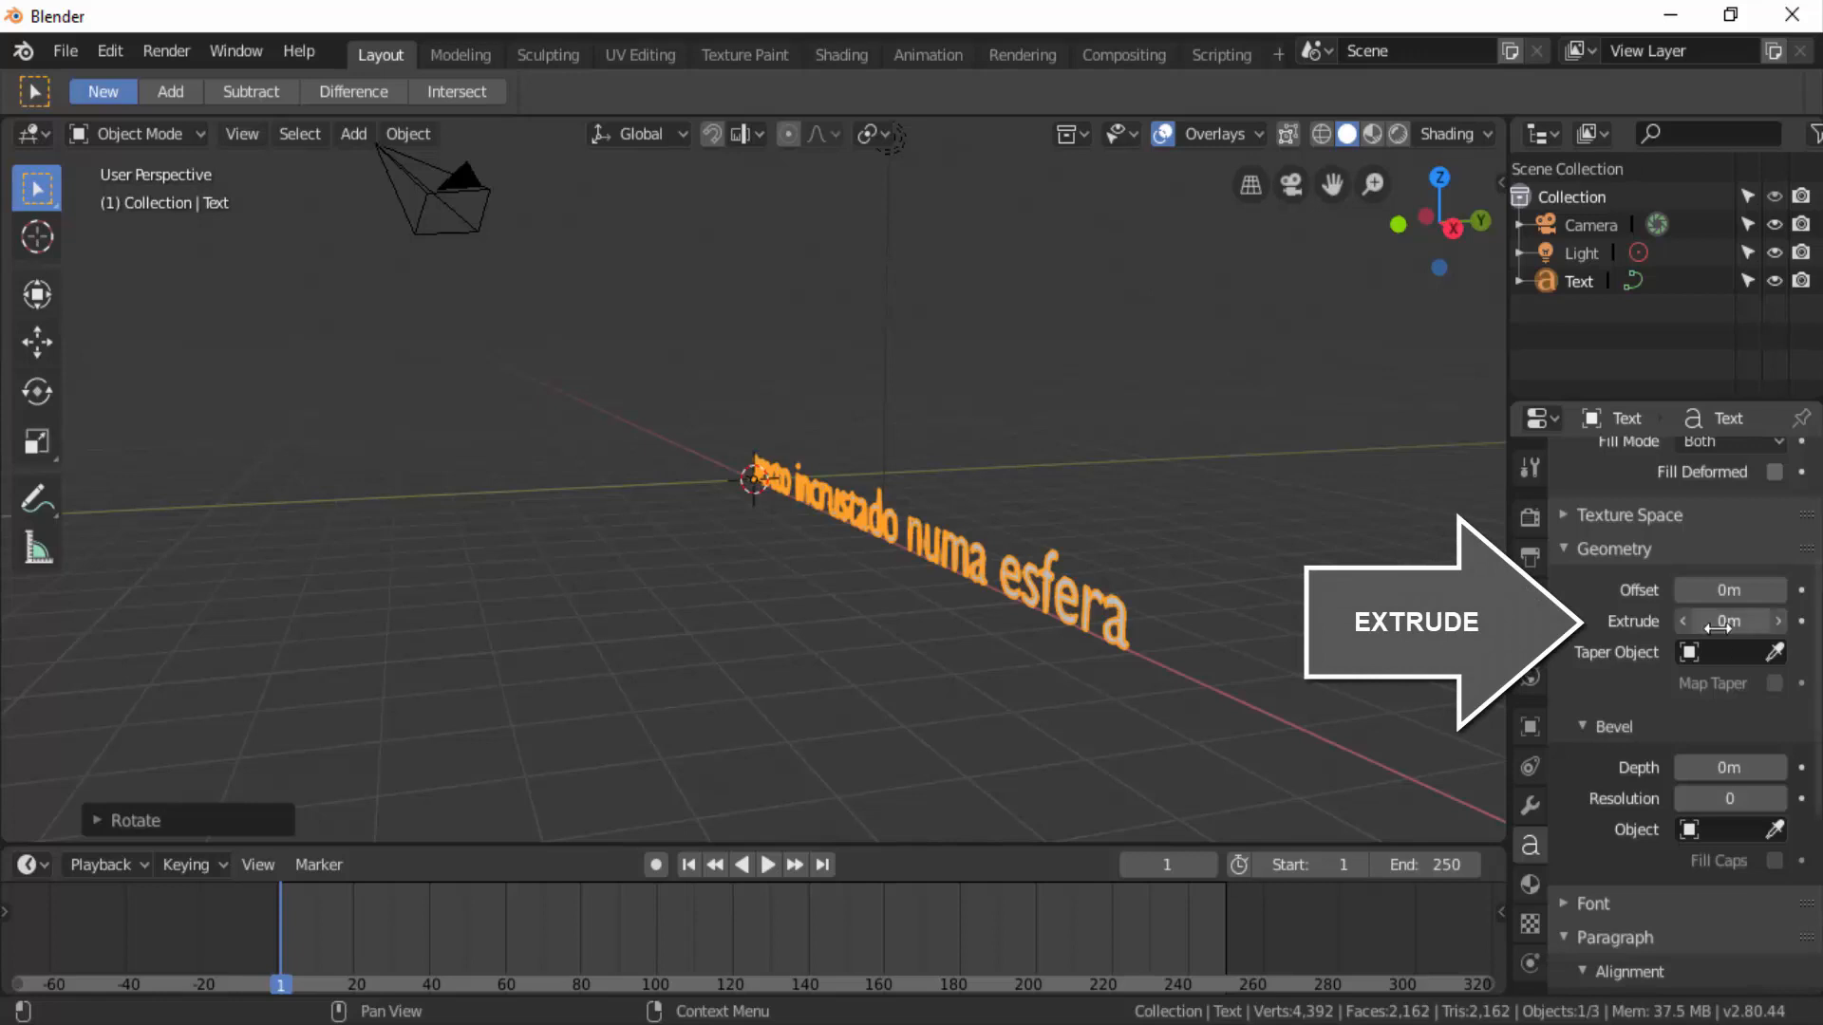
pyautogui.write('0.16')
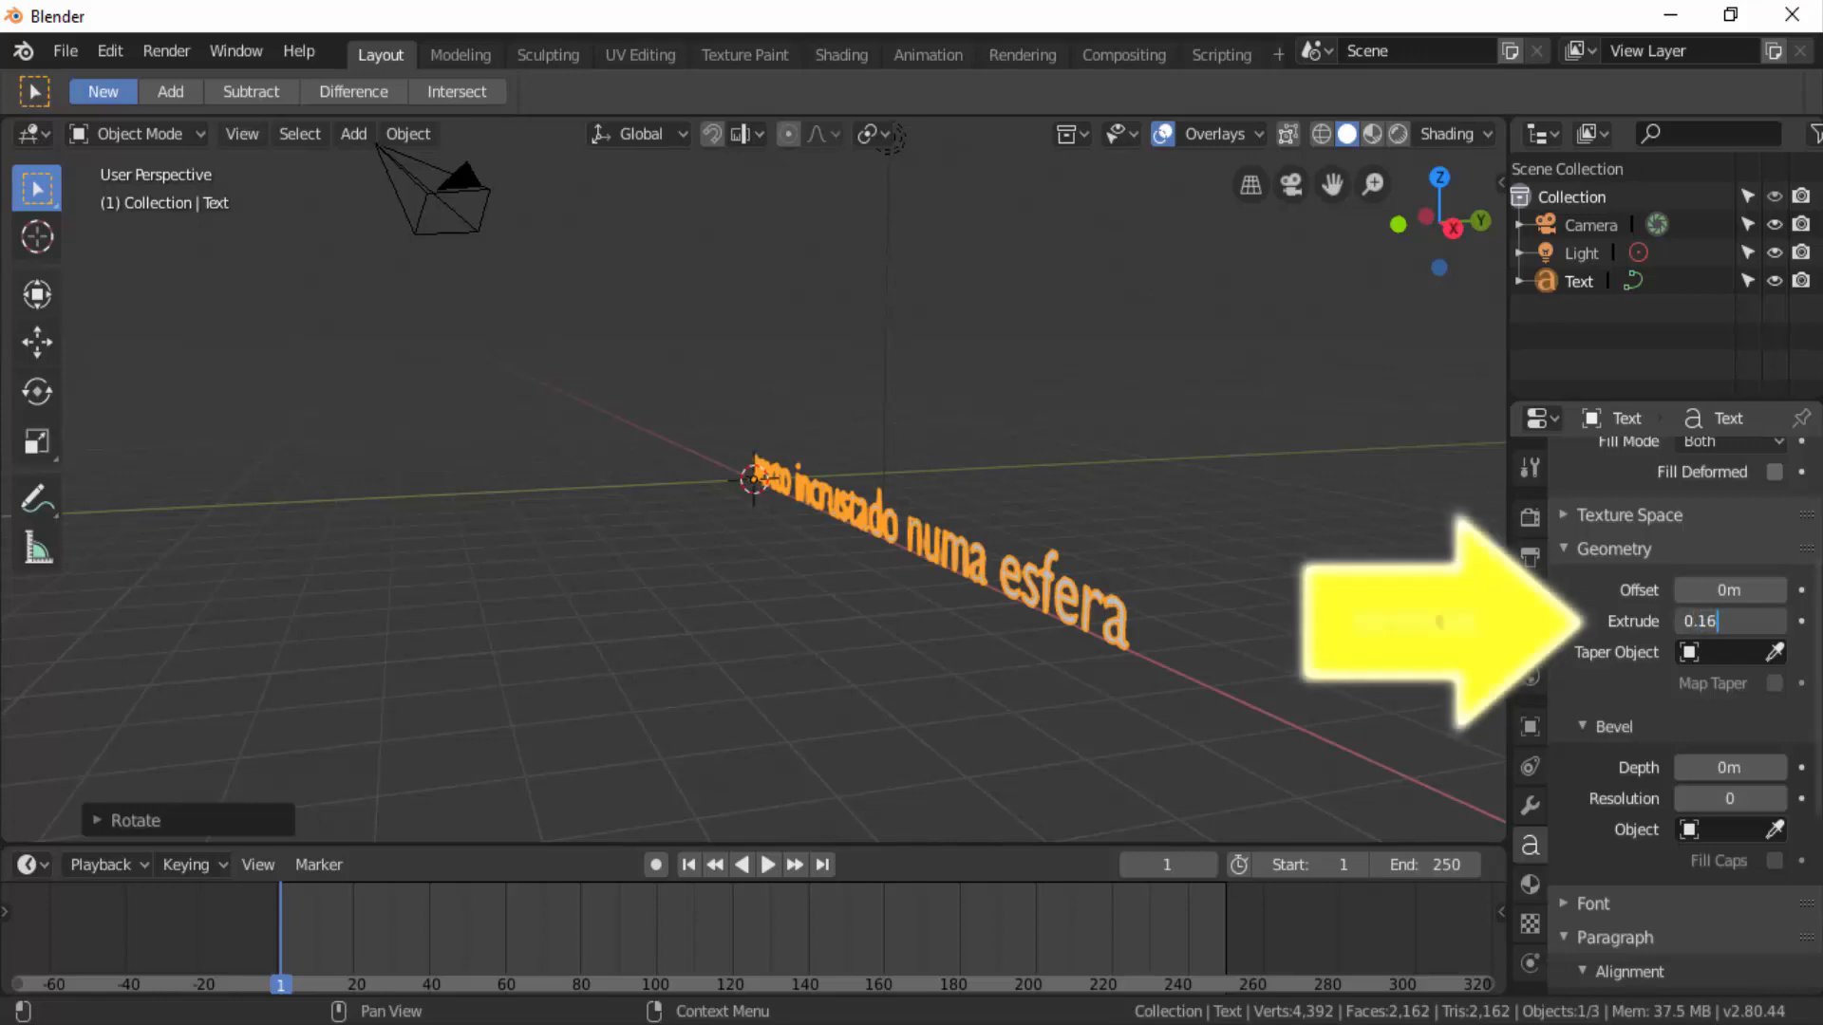
pyautogui.press('Return')
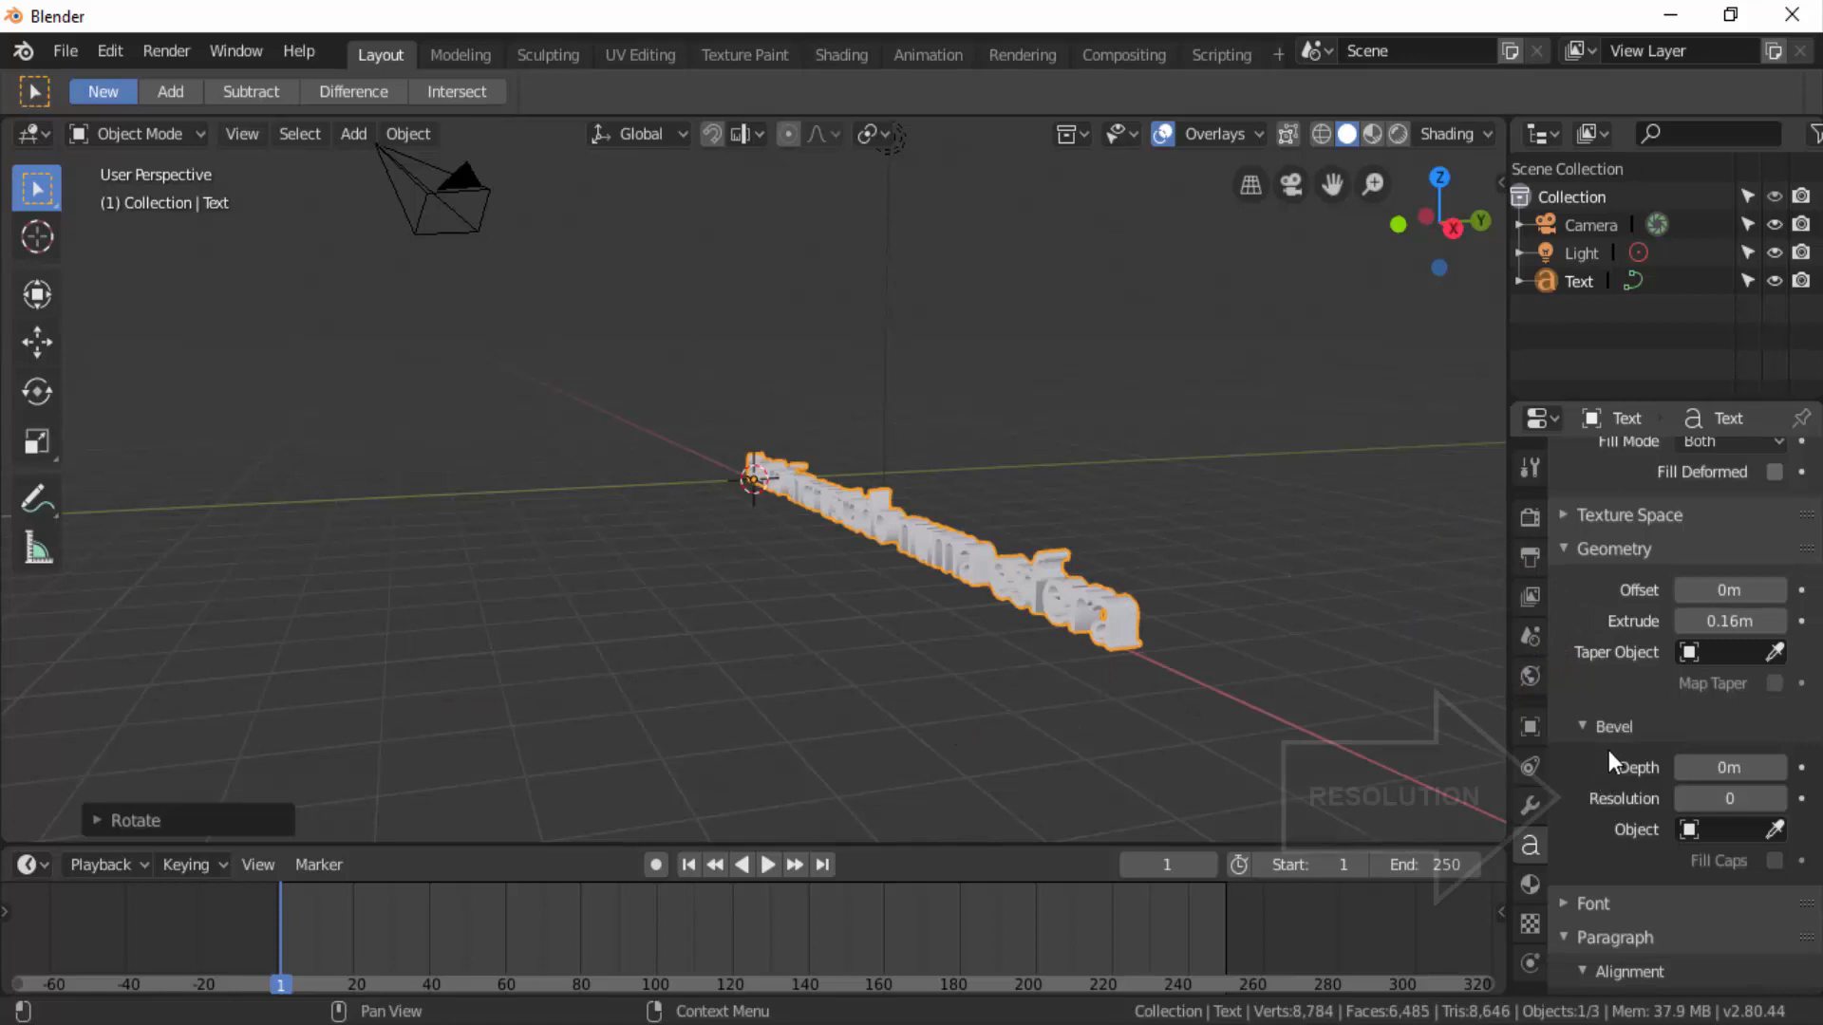
# Set the text's bevel Resolution to 10
pyautogui.click(1719, 801)
pyautogui.write('1')
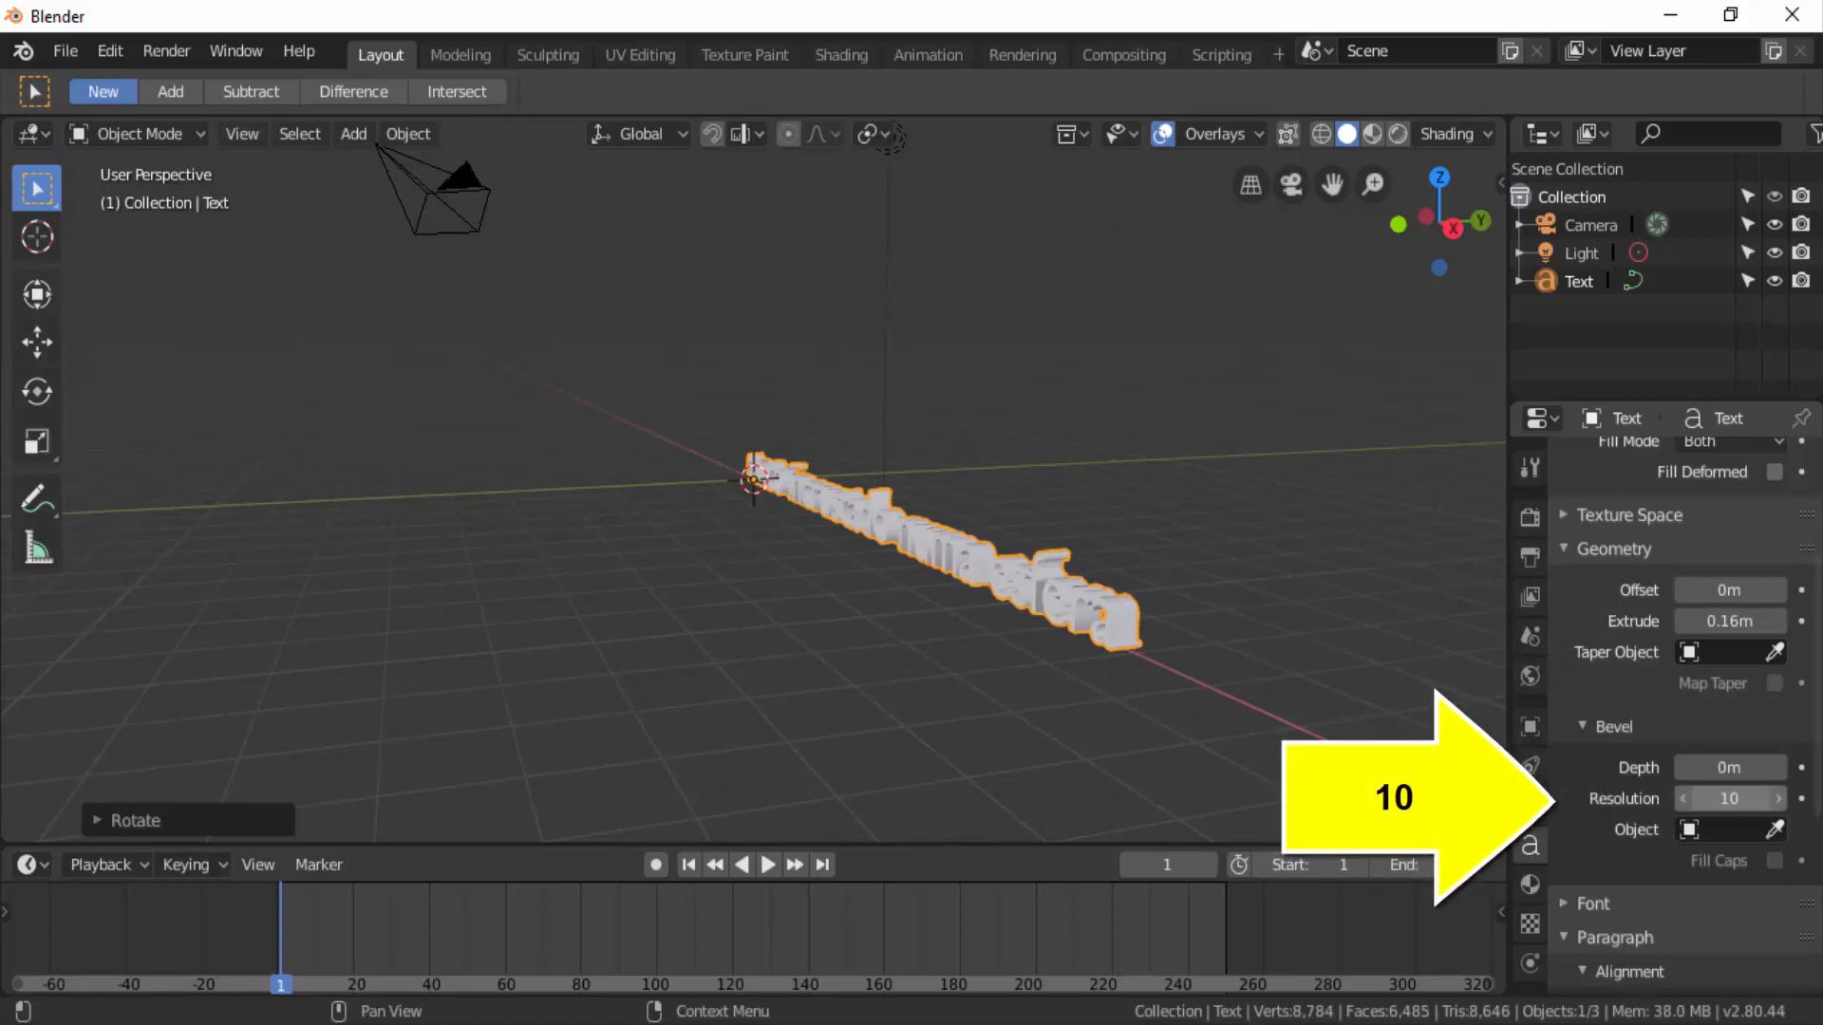
pyautogui.press('Return')
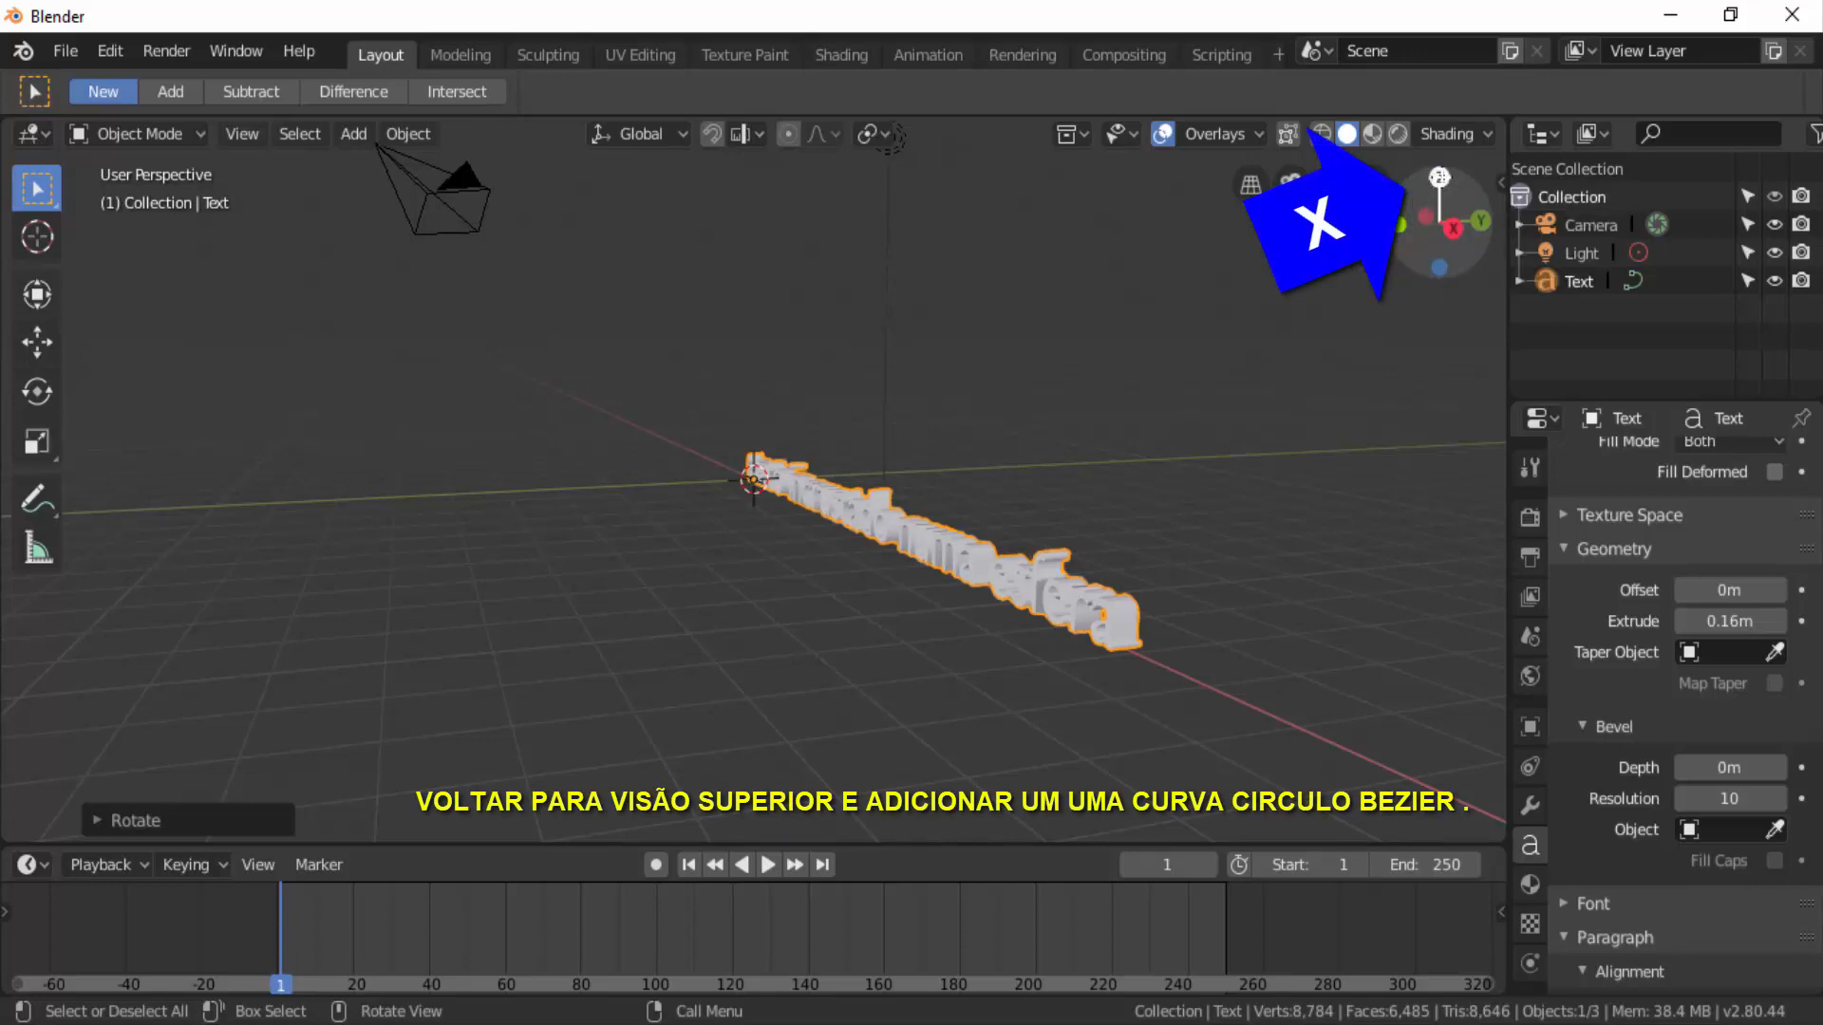
# Add a Bezier circle in the top view and scale it up until it encloses the first word of the text
pyautogui.click(1439, 177)
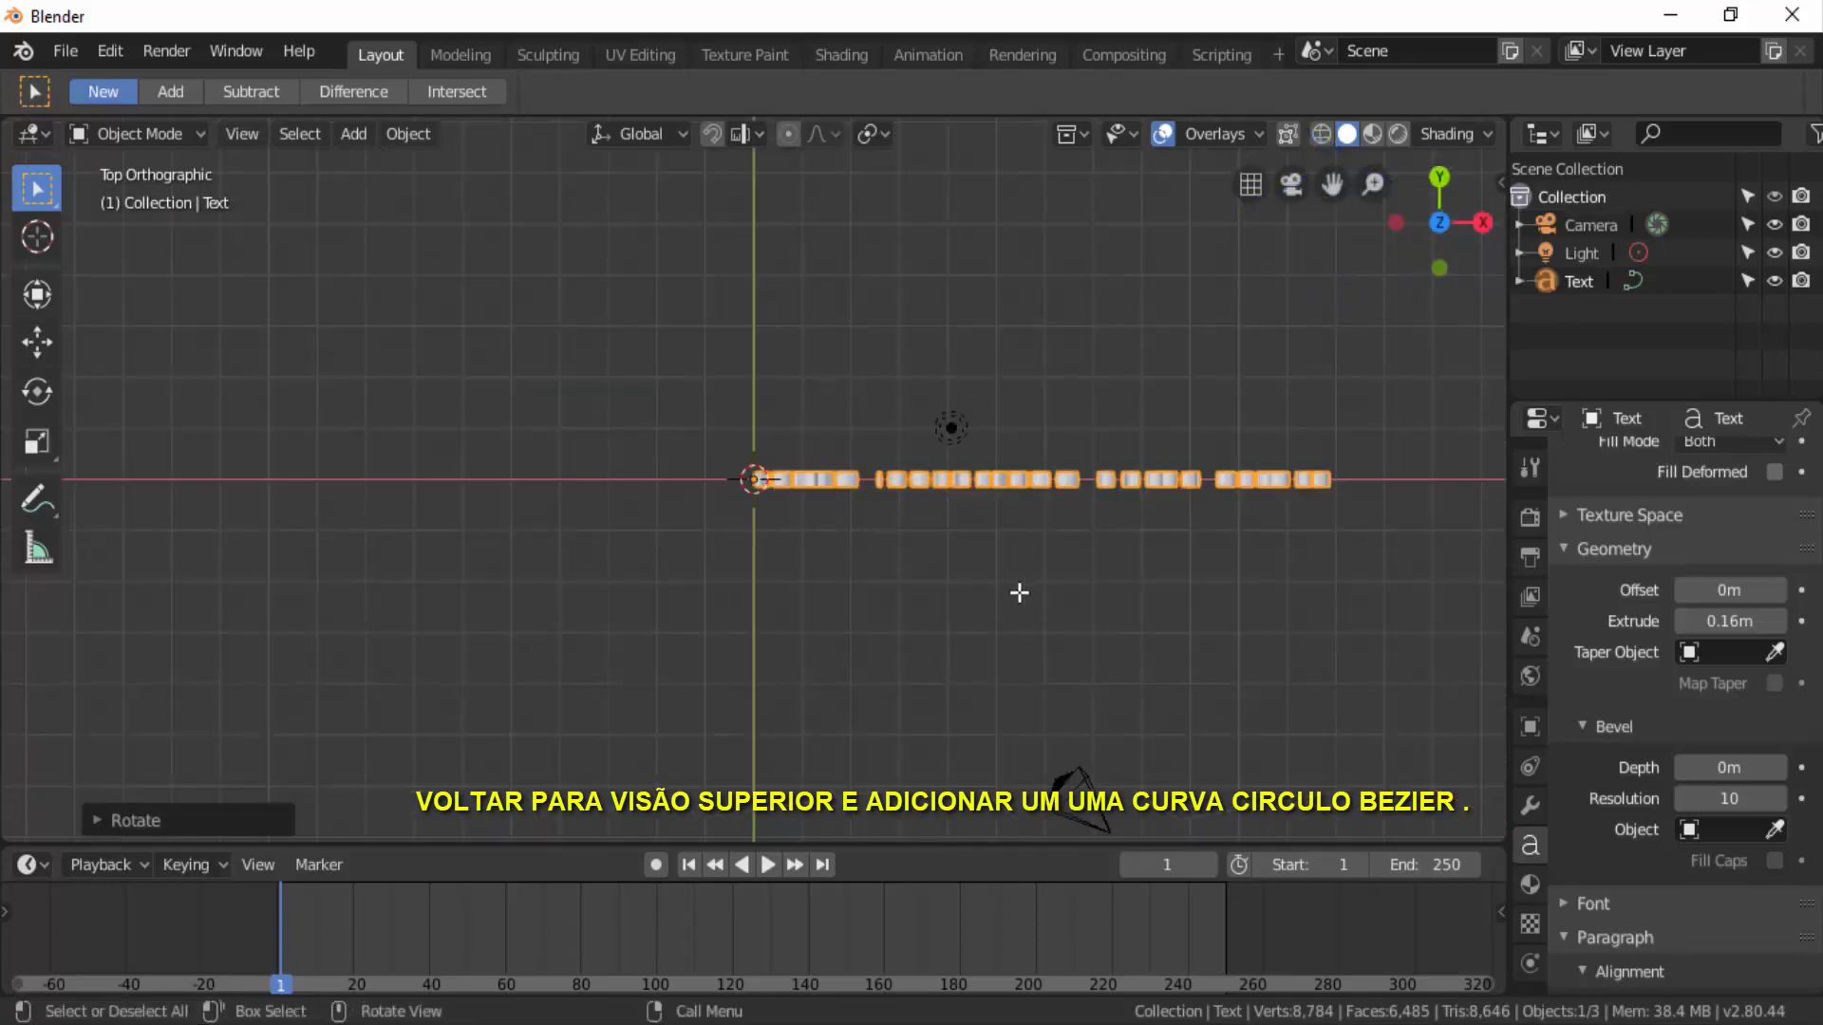
pyautogui.hotkey('shift', 'a')
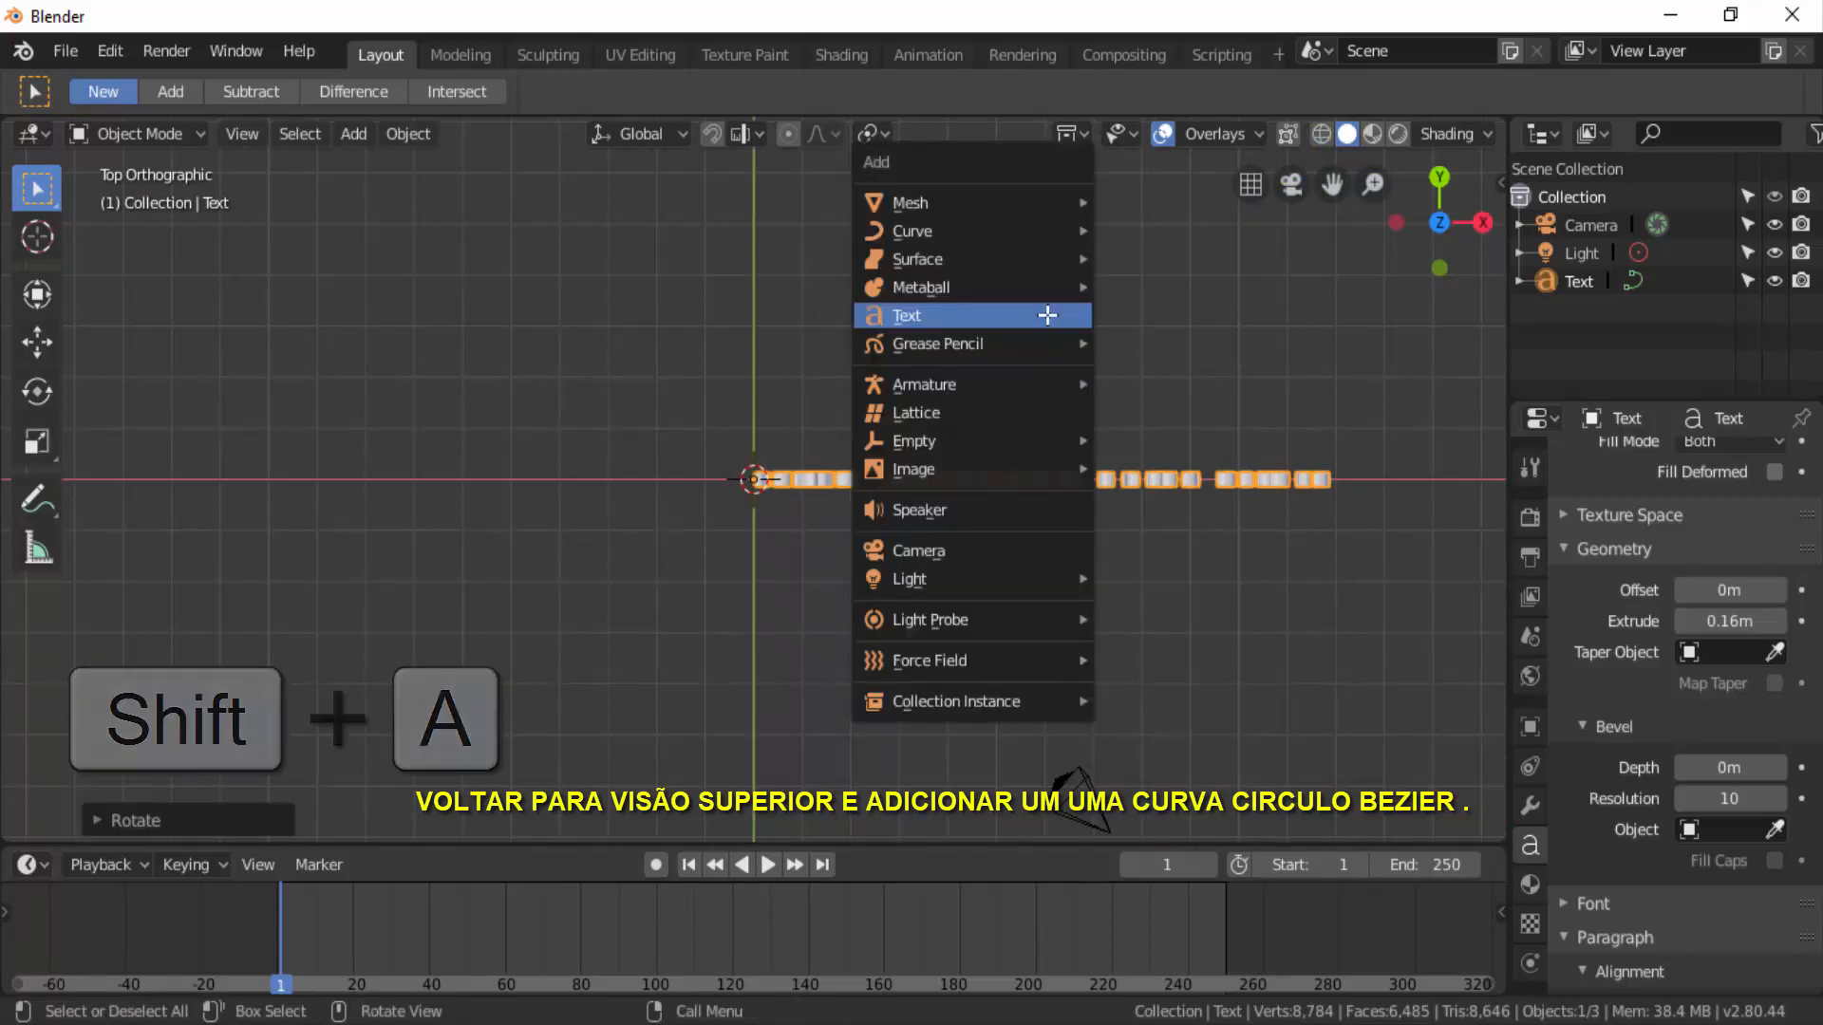
pyautogui.moveTo(915, 241)
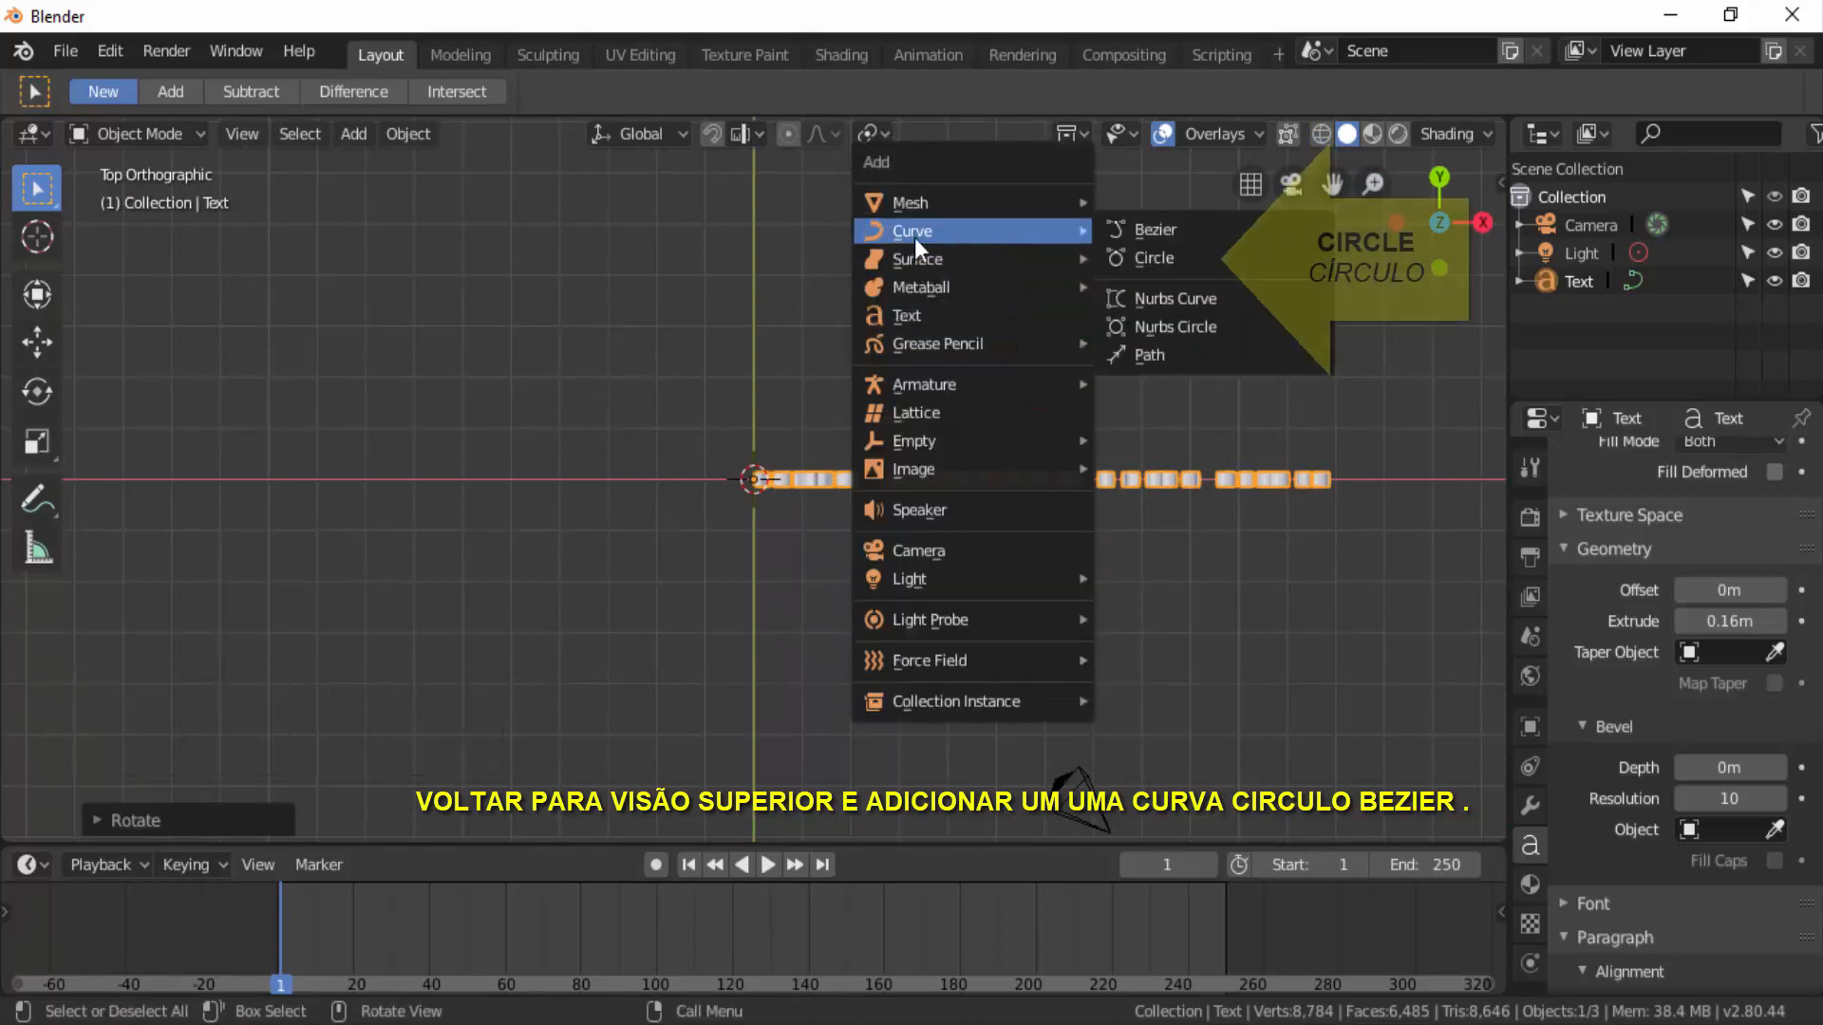
pyautogui.click(1166, 258)
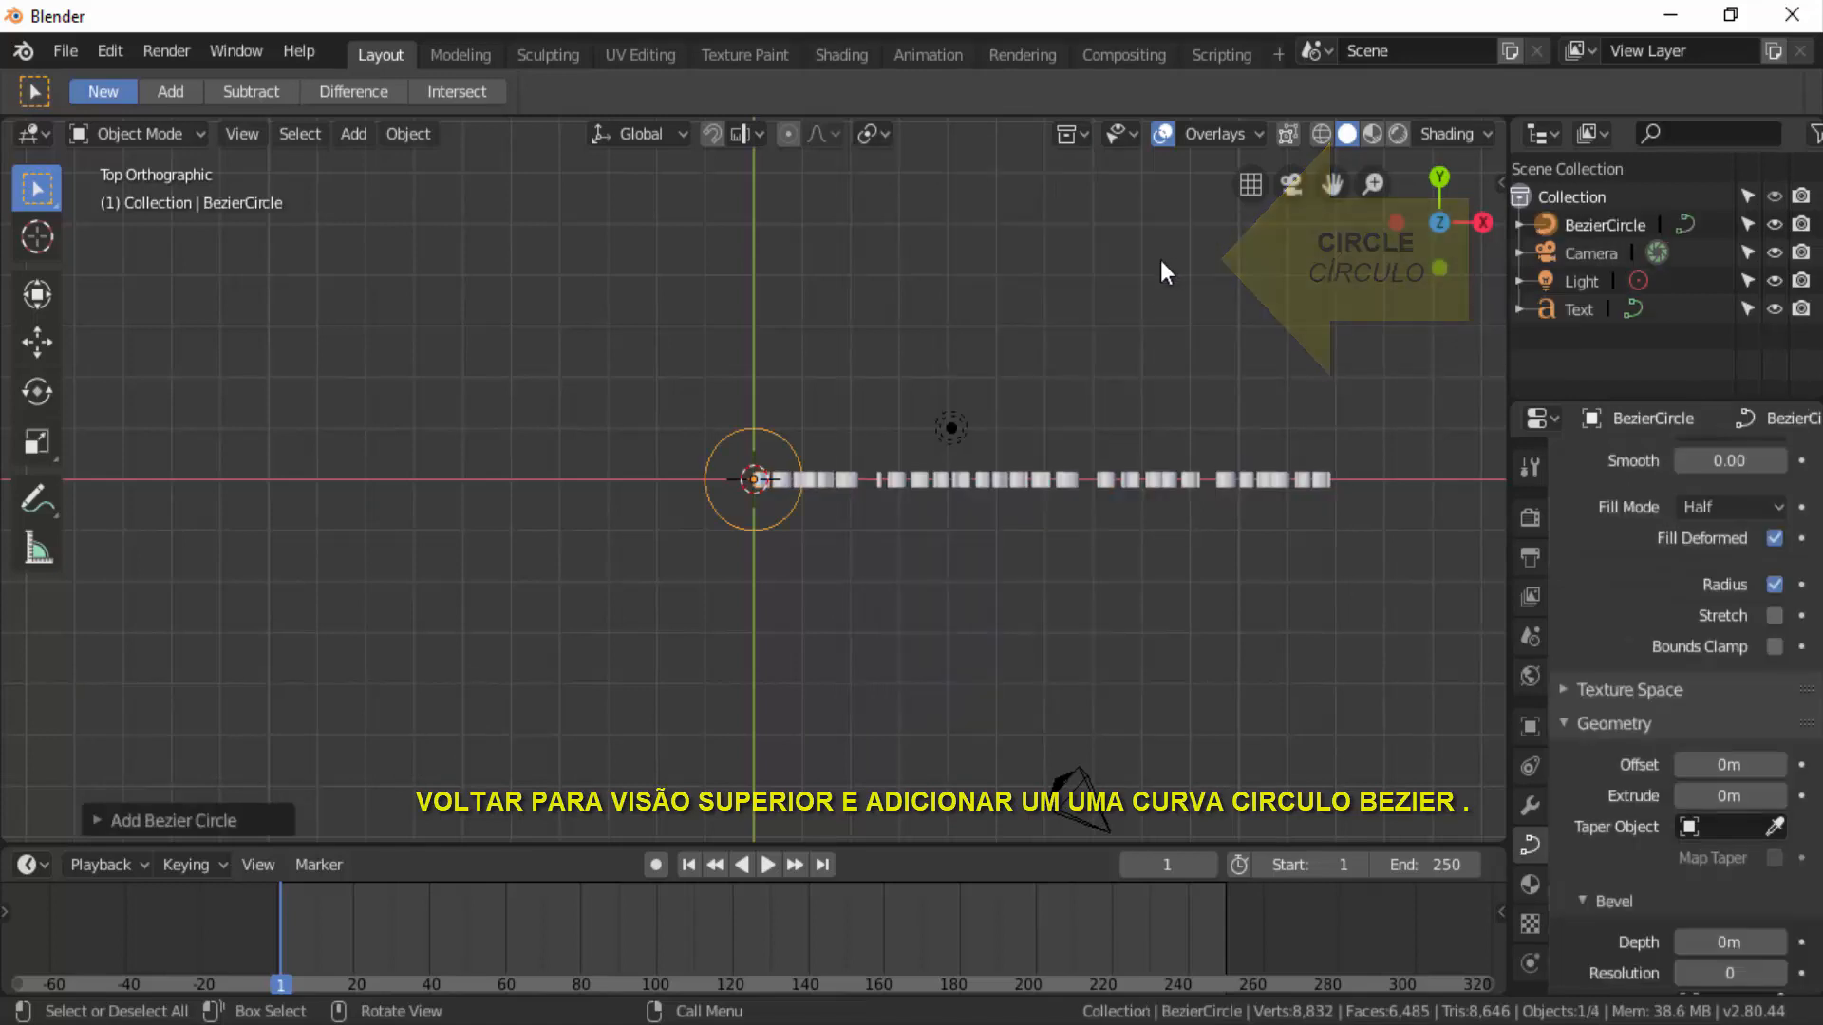
pyautogui.press('s')
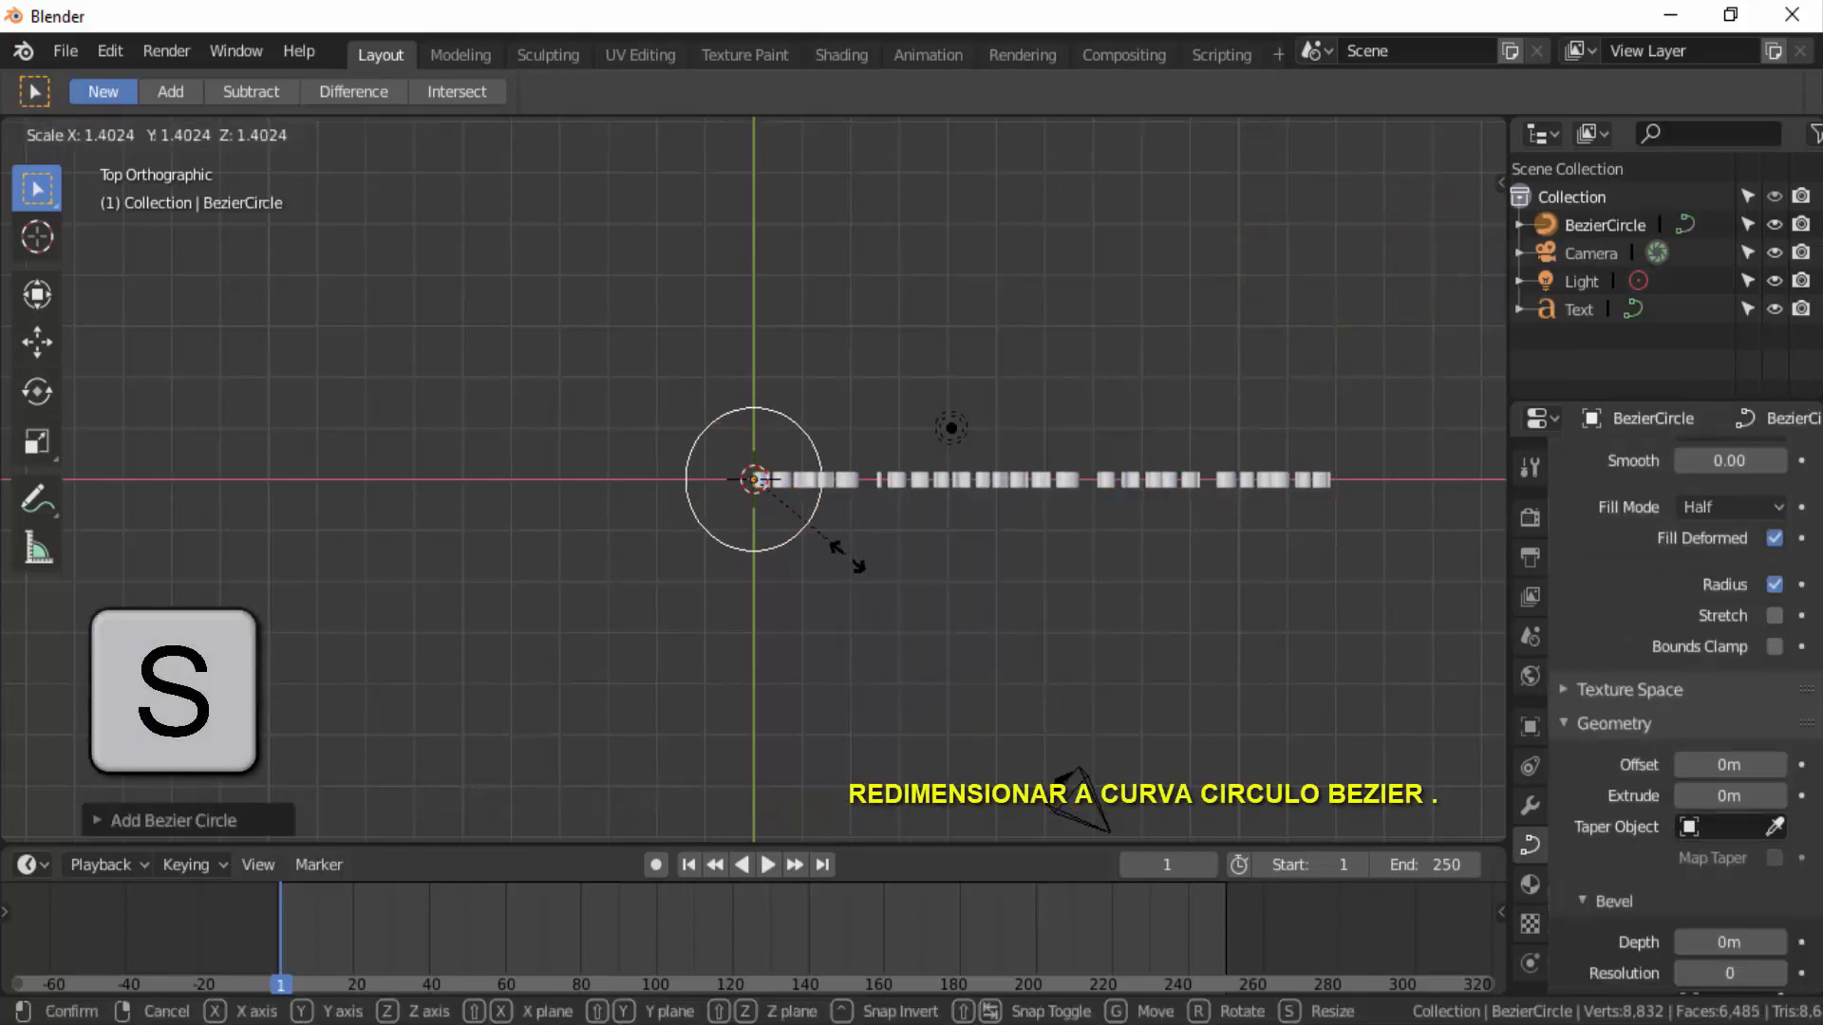
pyautogui.click(893, 612)
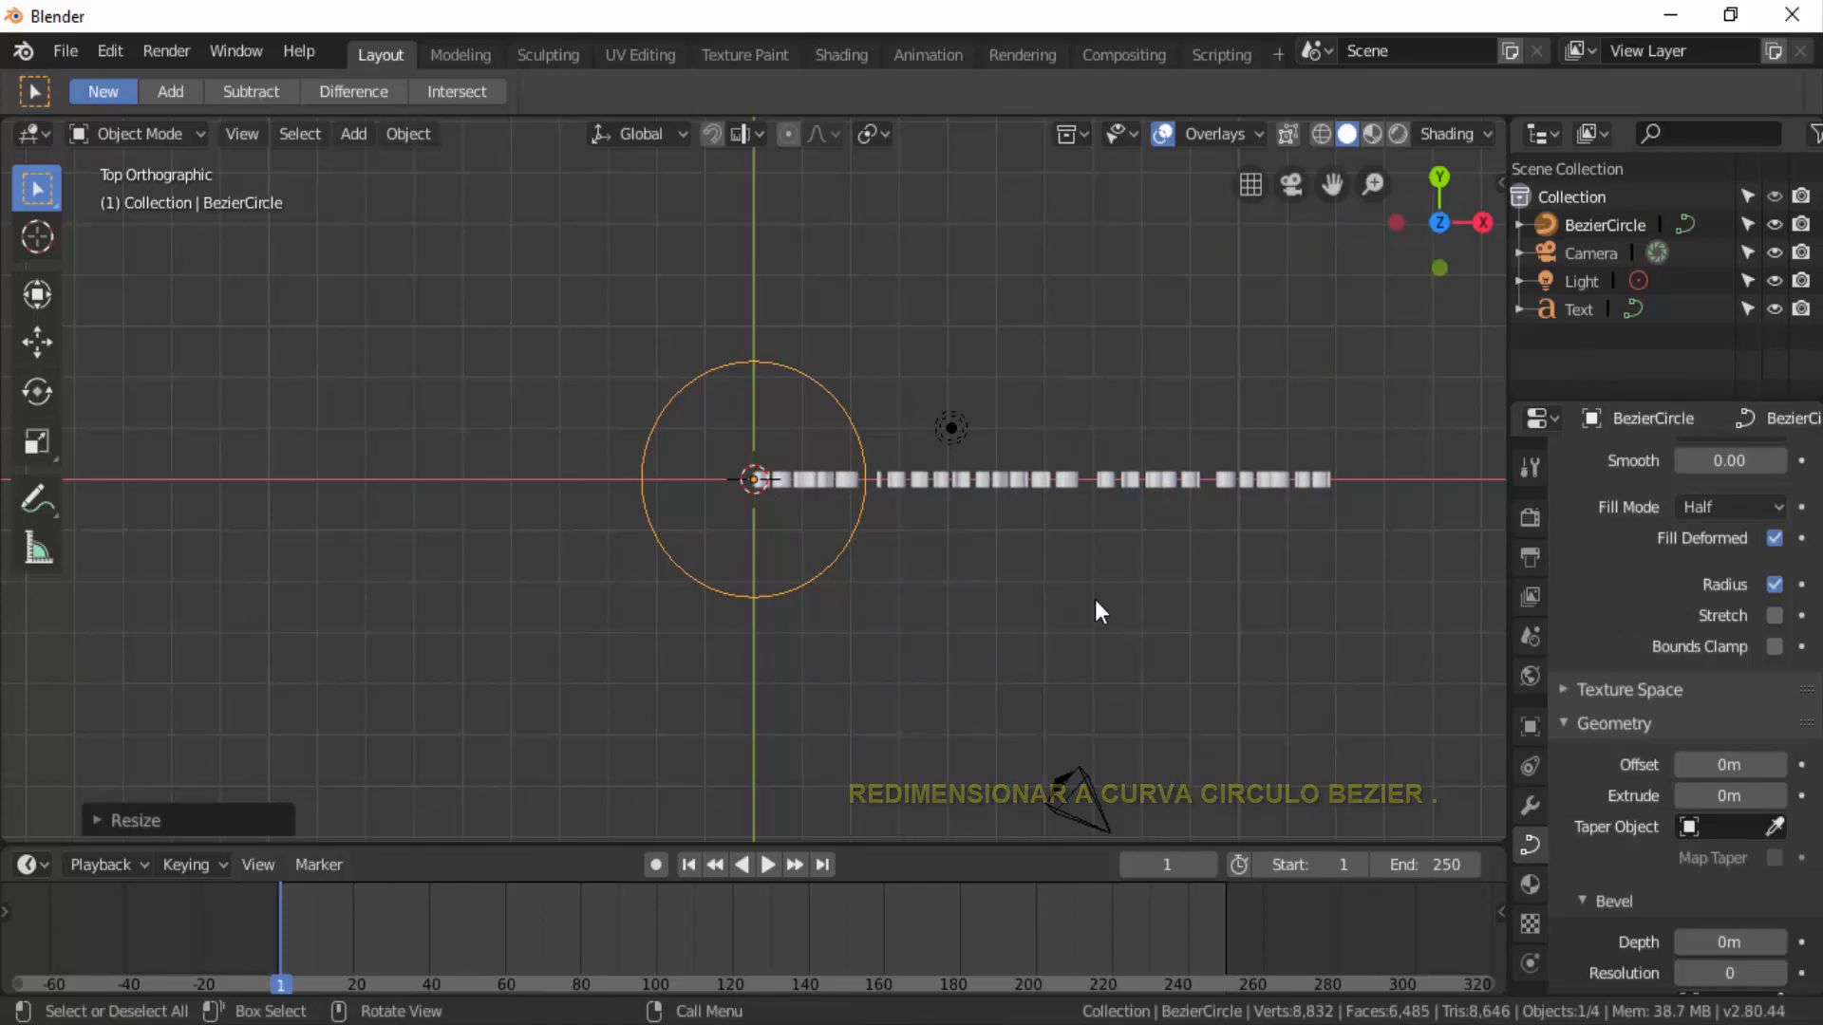
# Select the text object and add a Curve modifier to it
pyautogui.click(1184, 480)
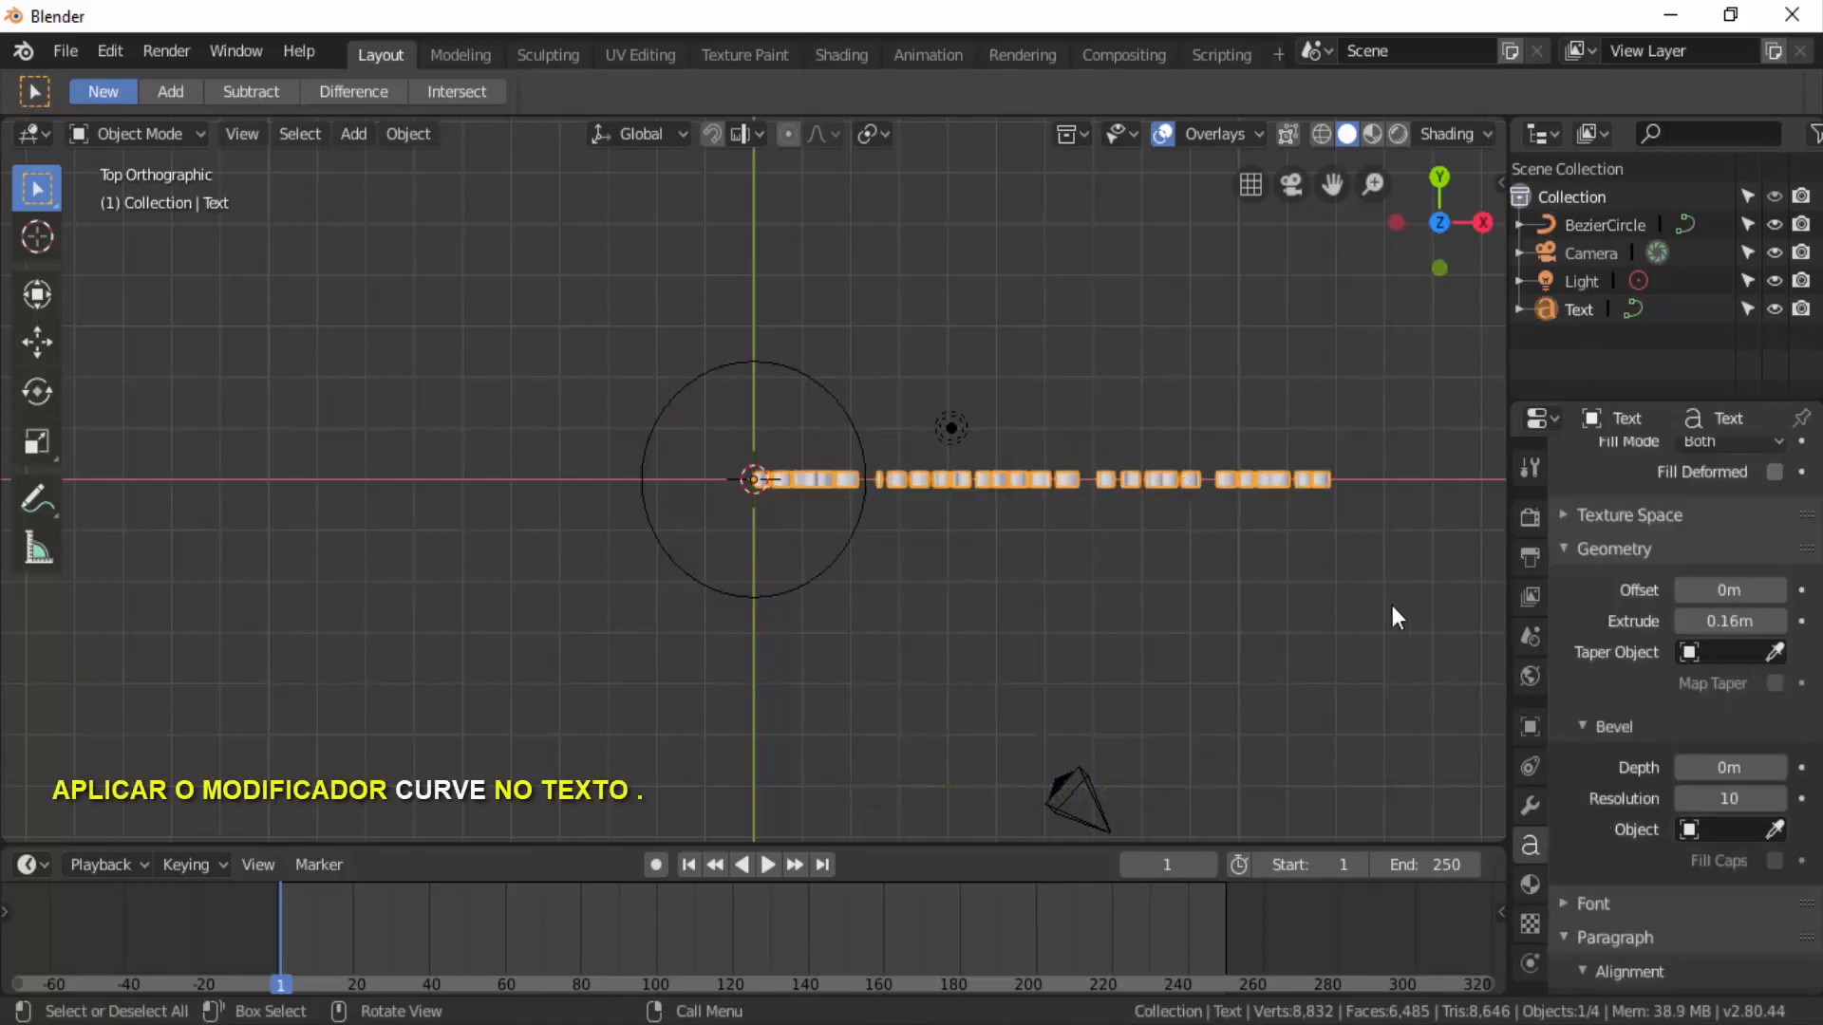
pyautogui.click(1529, 805)
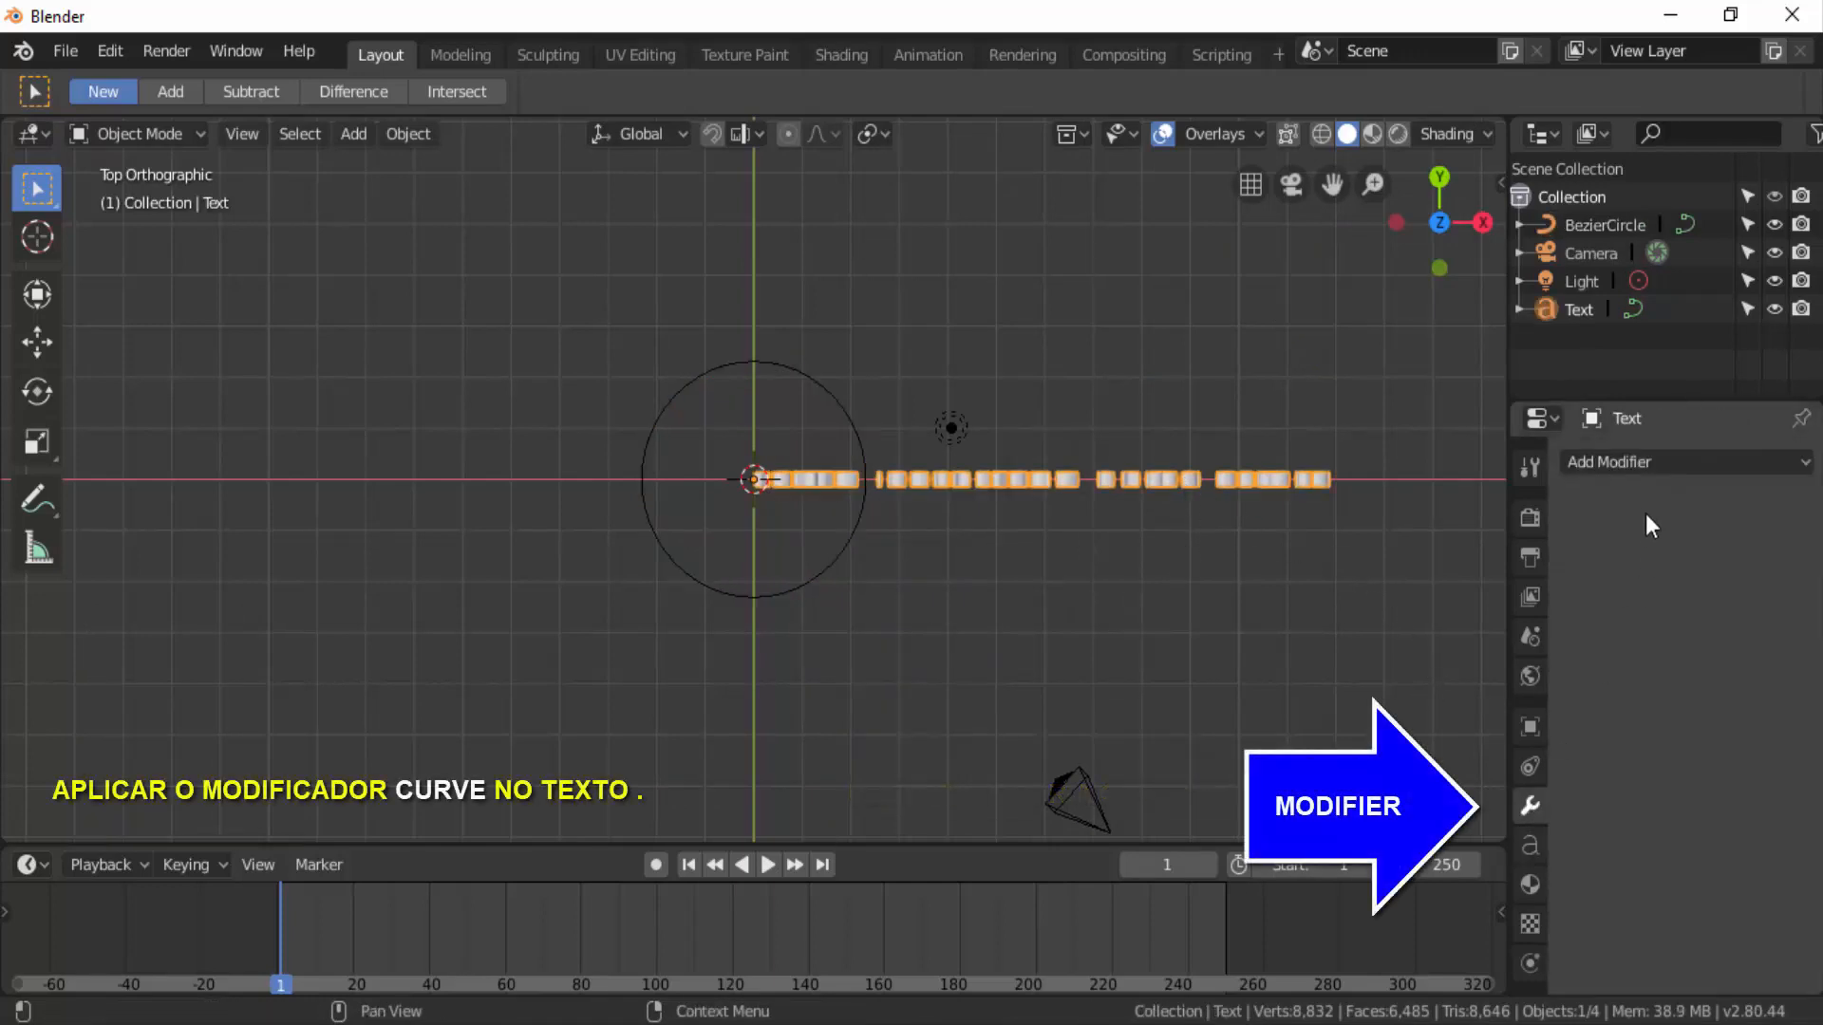
pyautogui.click(1645, 459)
pyautogui.click(1557, 590)
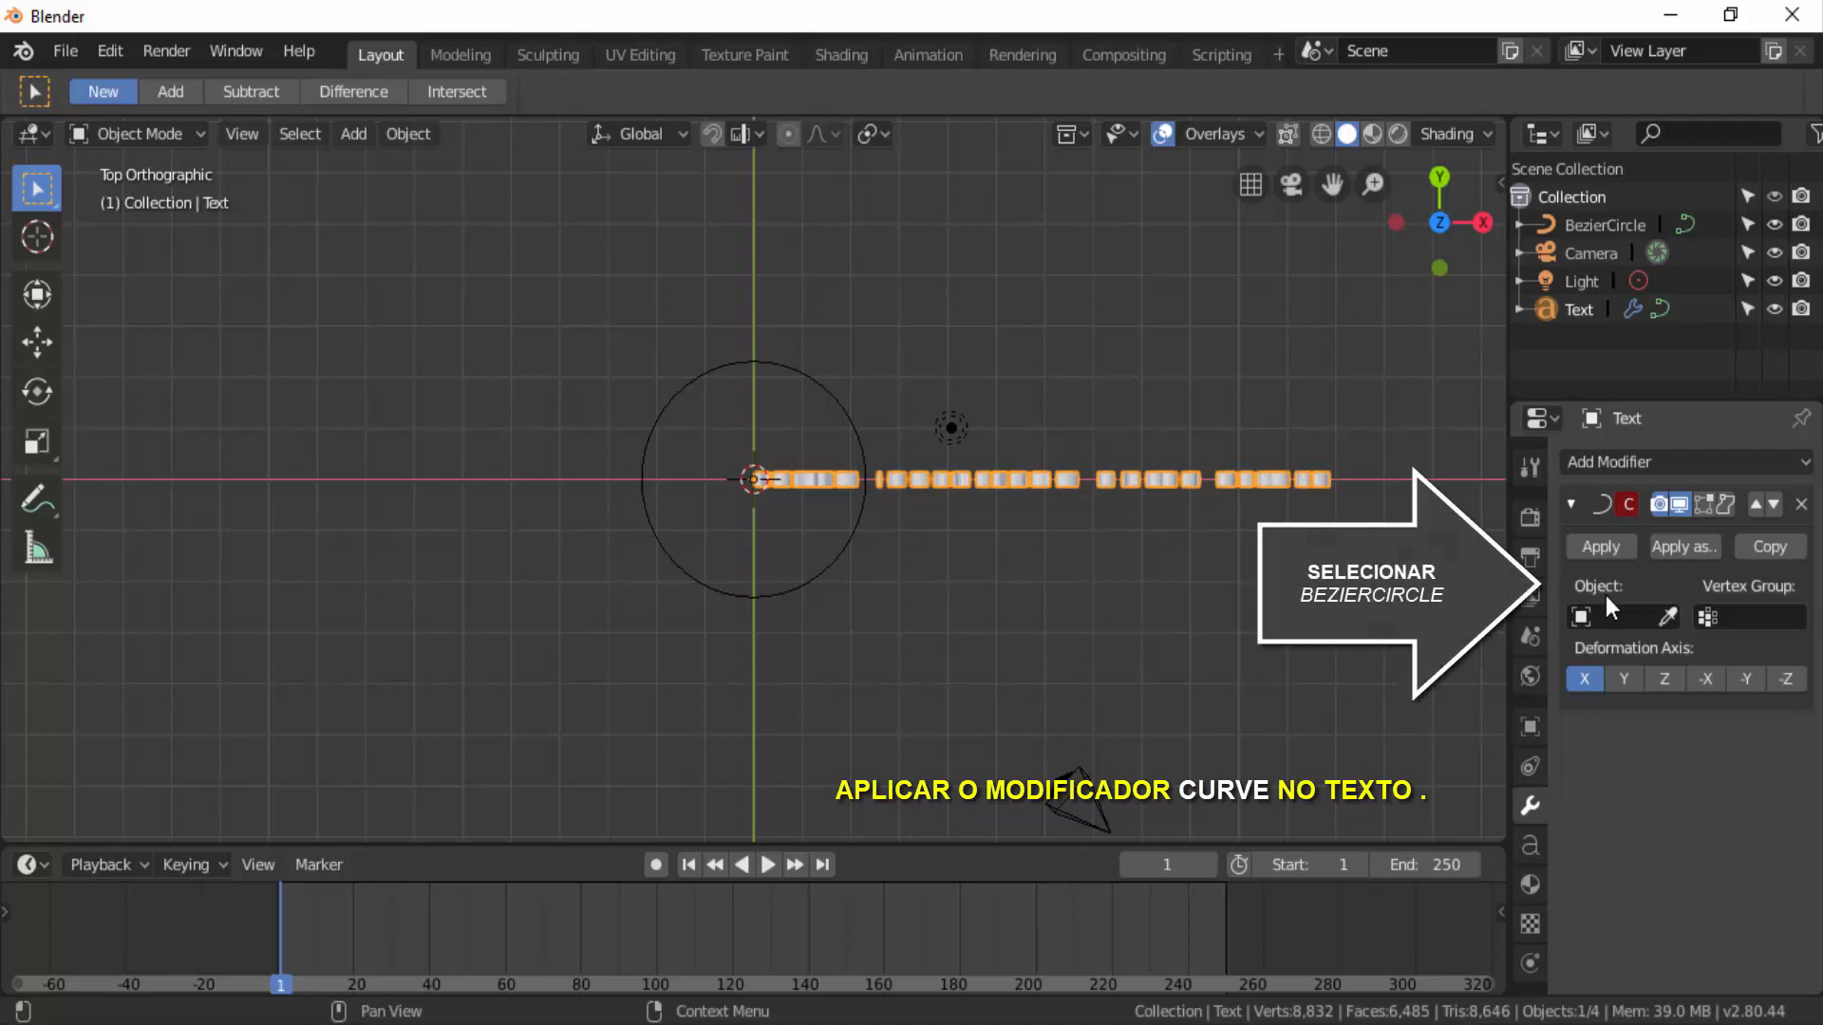
# Set BezierCircle as the Curve modifier's object so the text bends around the circle
pyautogui.click(1626, 617)
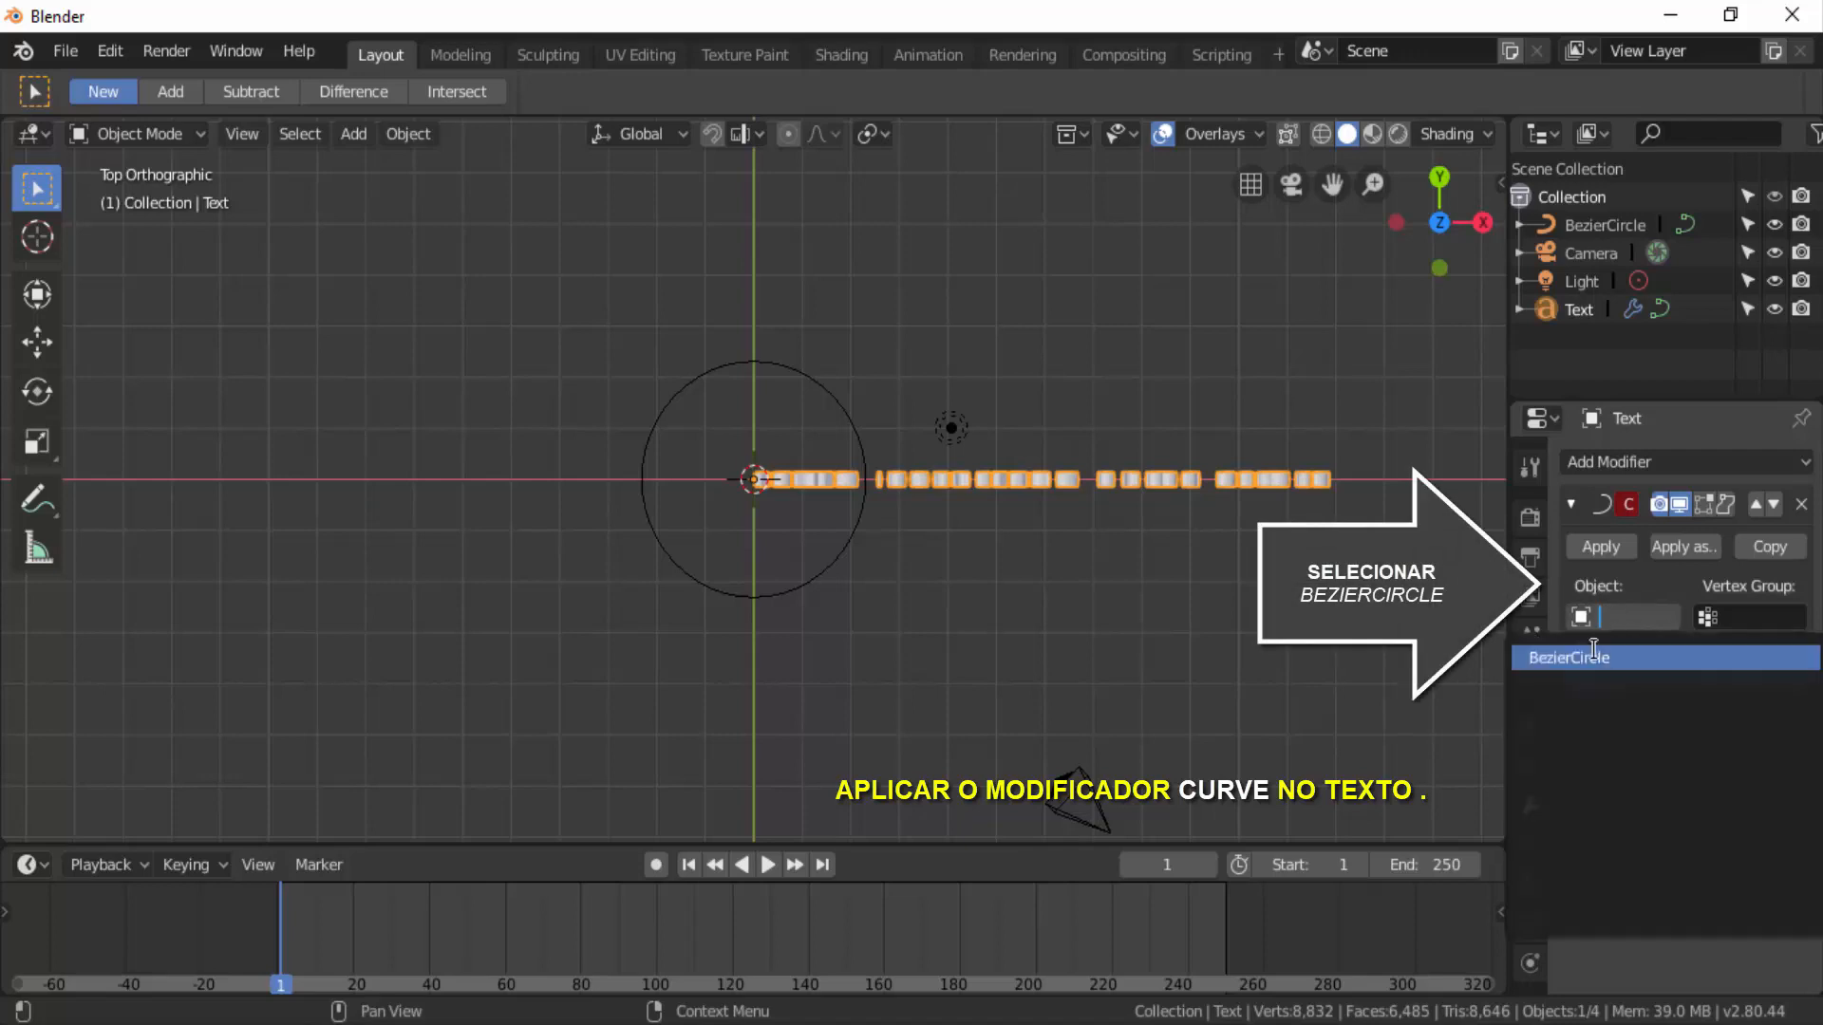
pyautogui.click(1567, 658)
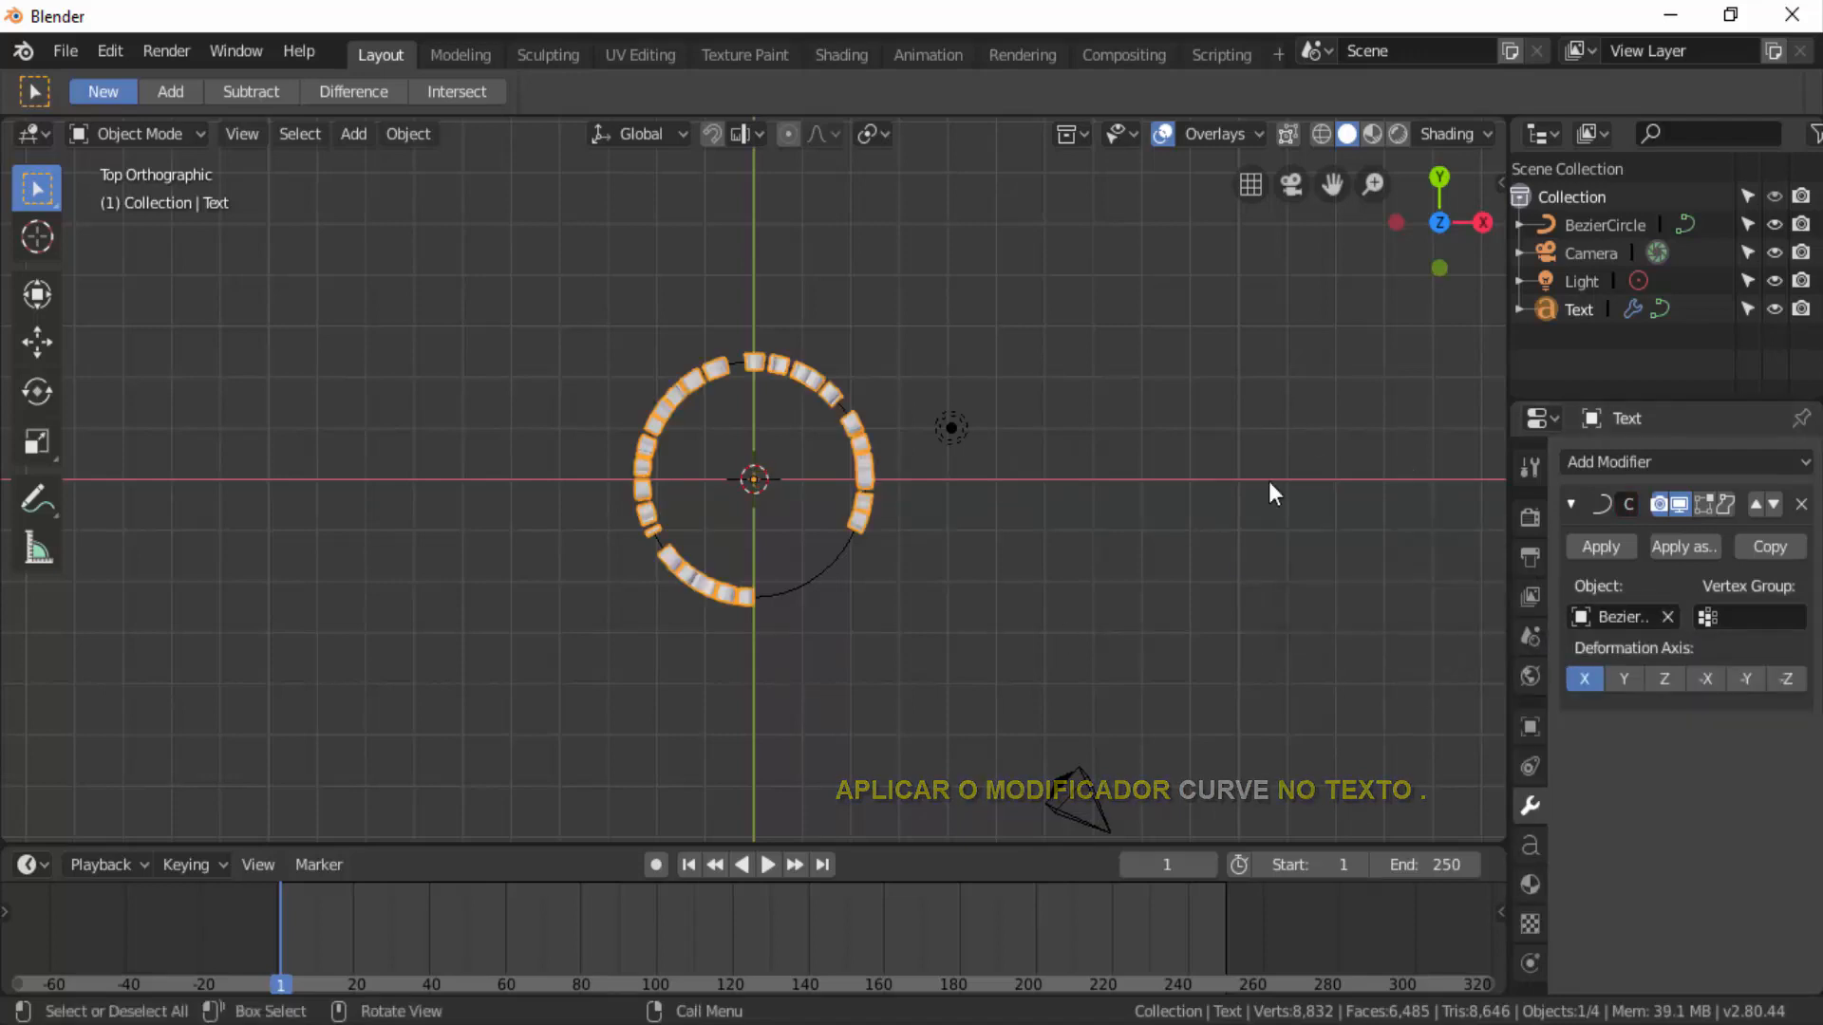
pyautogui.moveTo(1412, 251); pyautogui.dragTo(1194, 501)
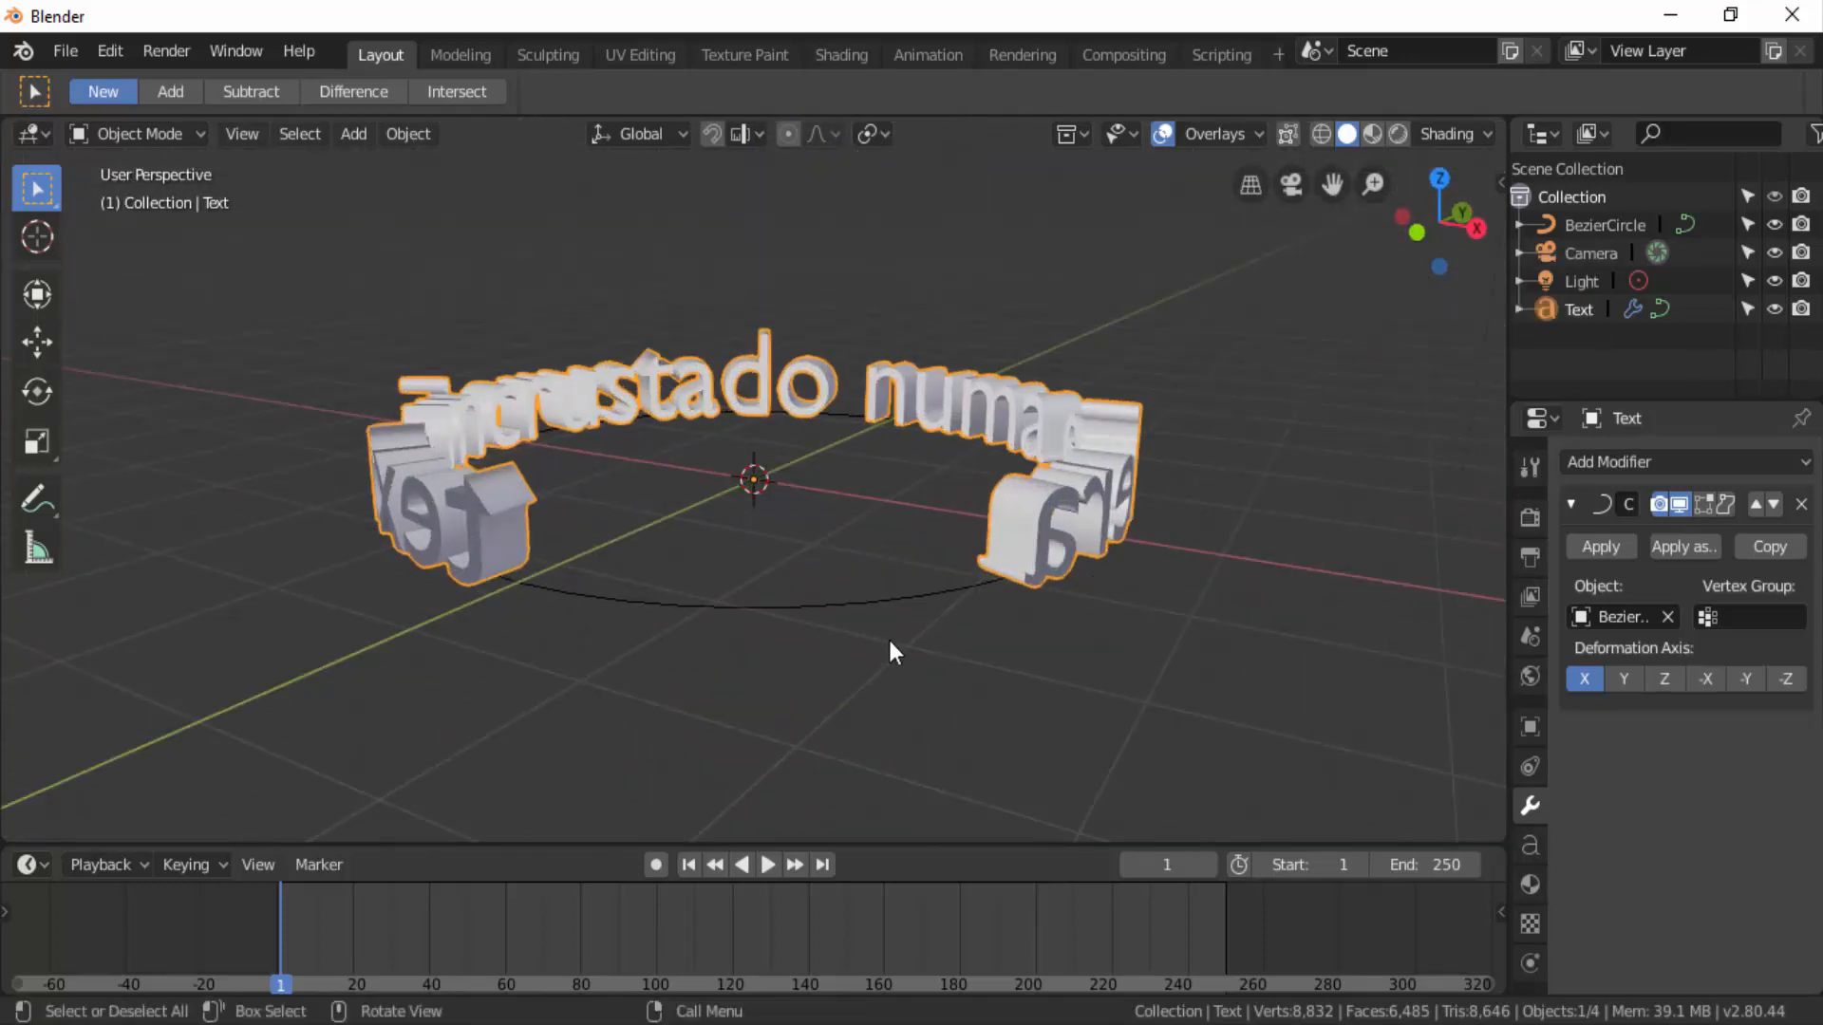
pyautogui.scroll(-1, 890, 642)
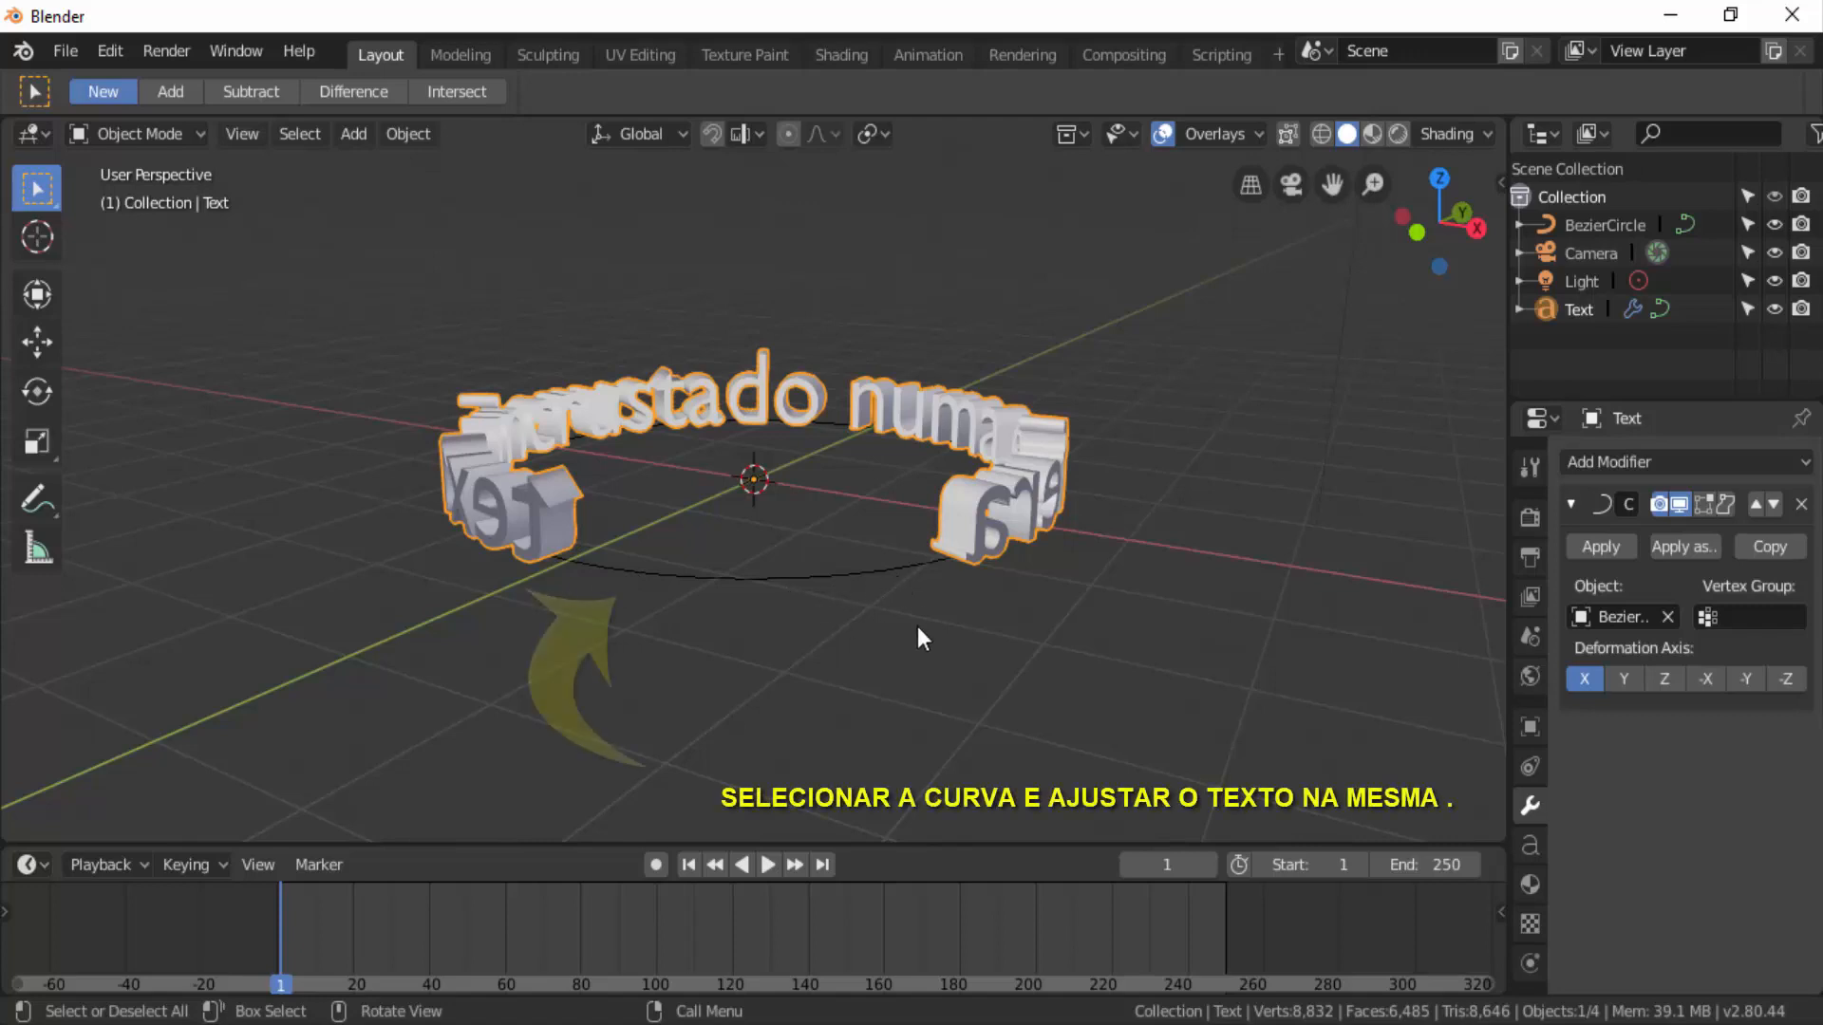
# Select the Bezier circle and scale it down slightly so the text wraps further around it, leaving a gap between its ends
pyautogui.click(803, 573)
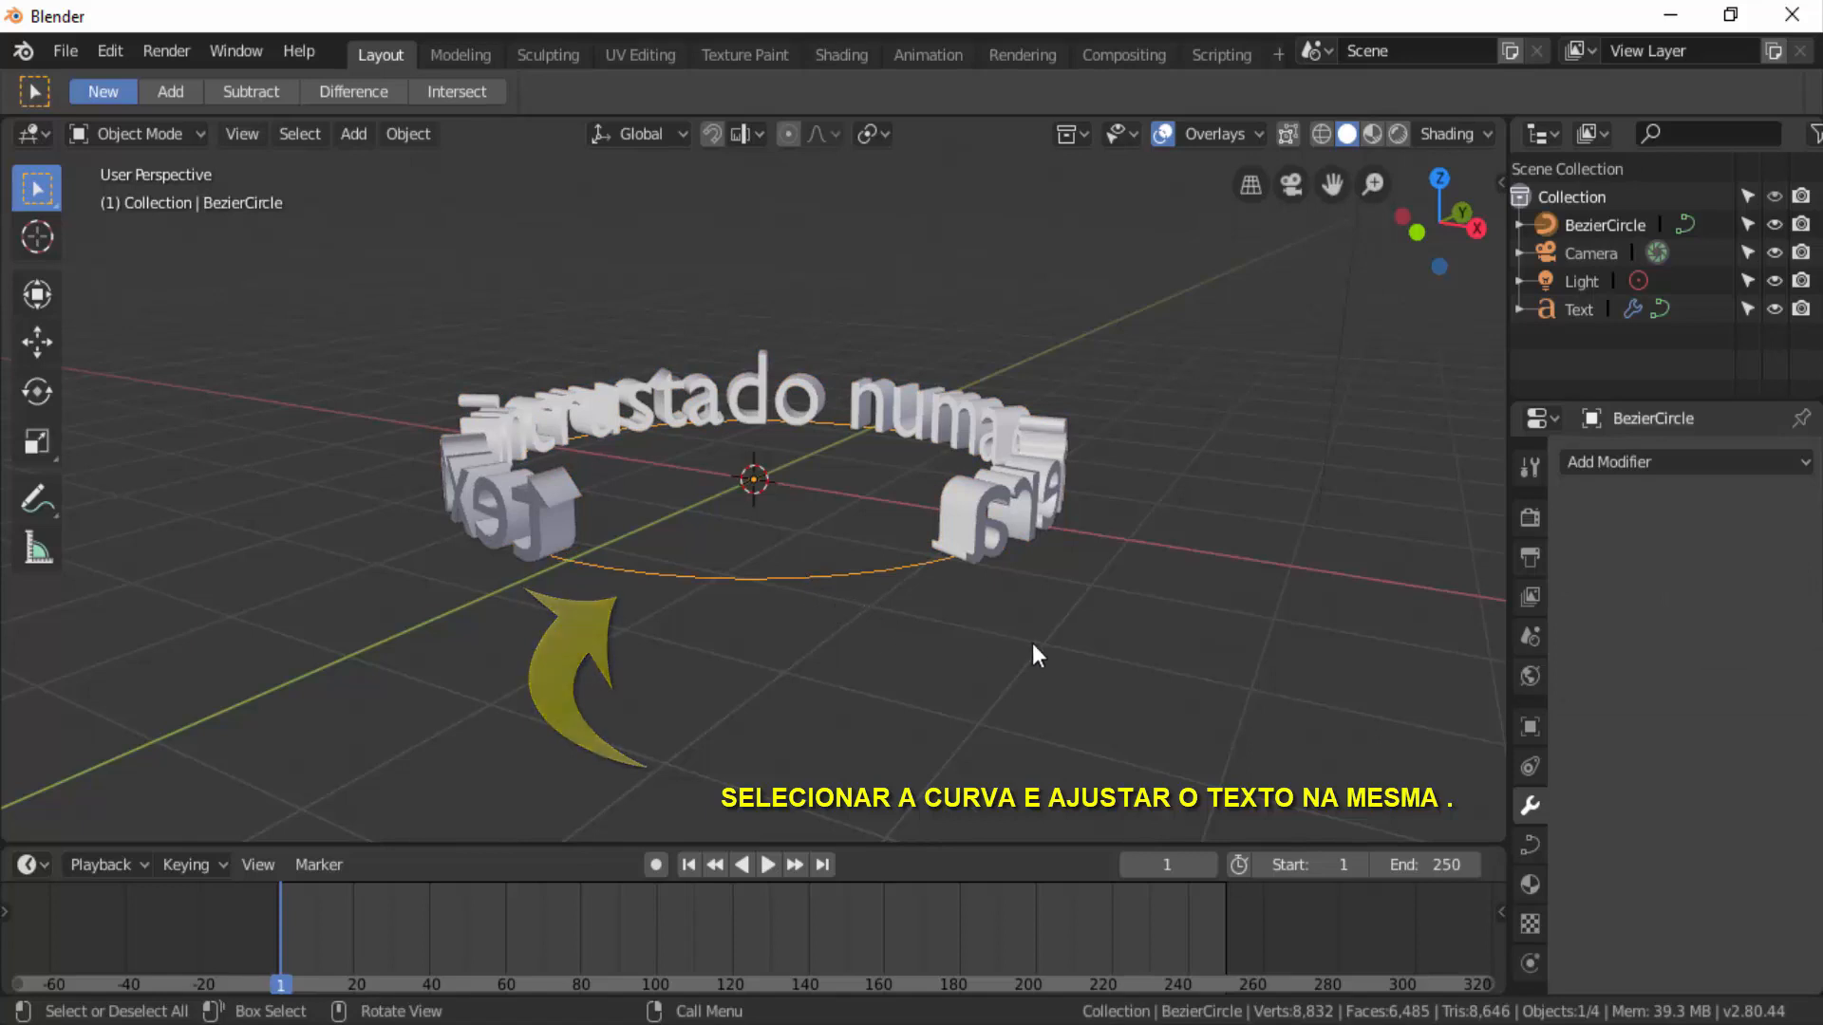
pyautogui.press('s')
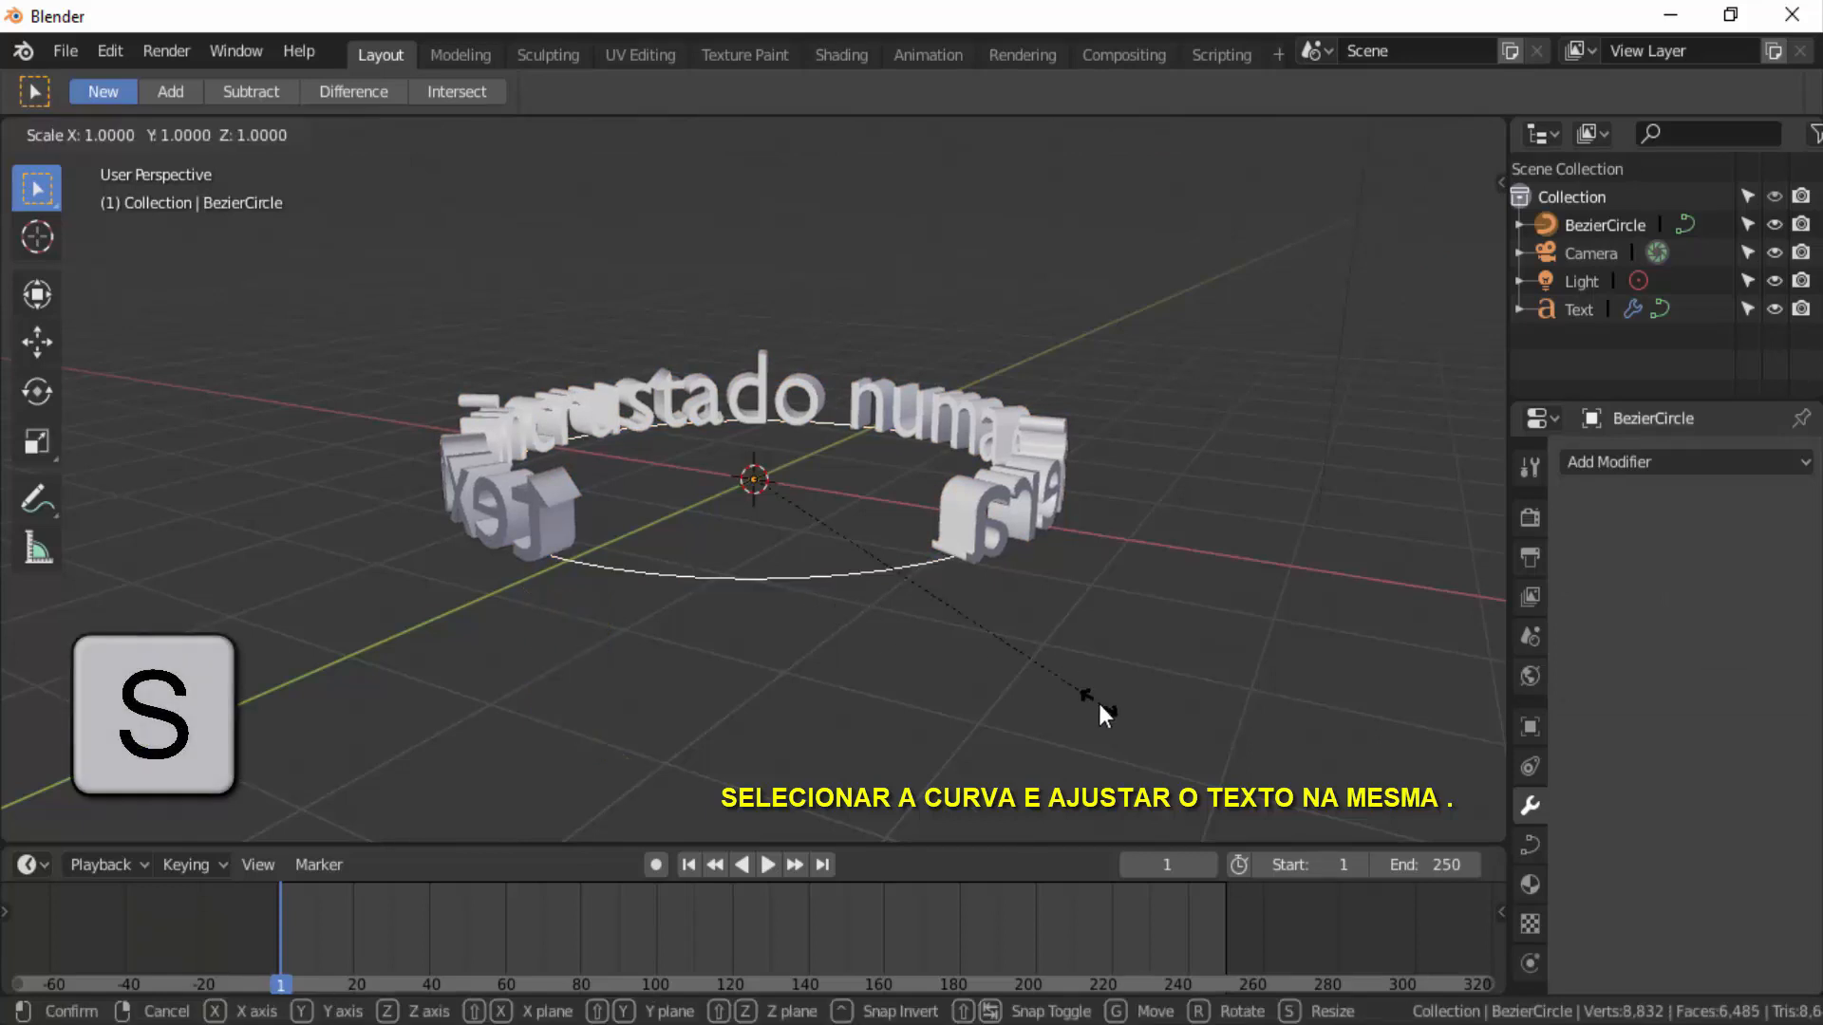
pyautogui.click(1052, 679)
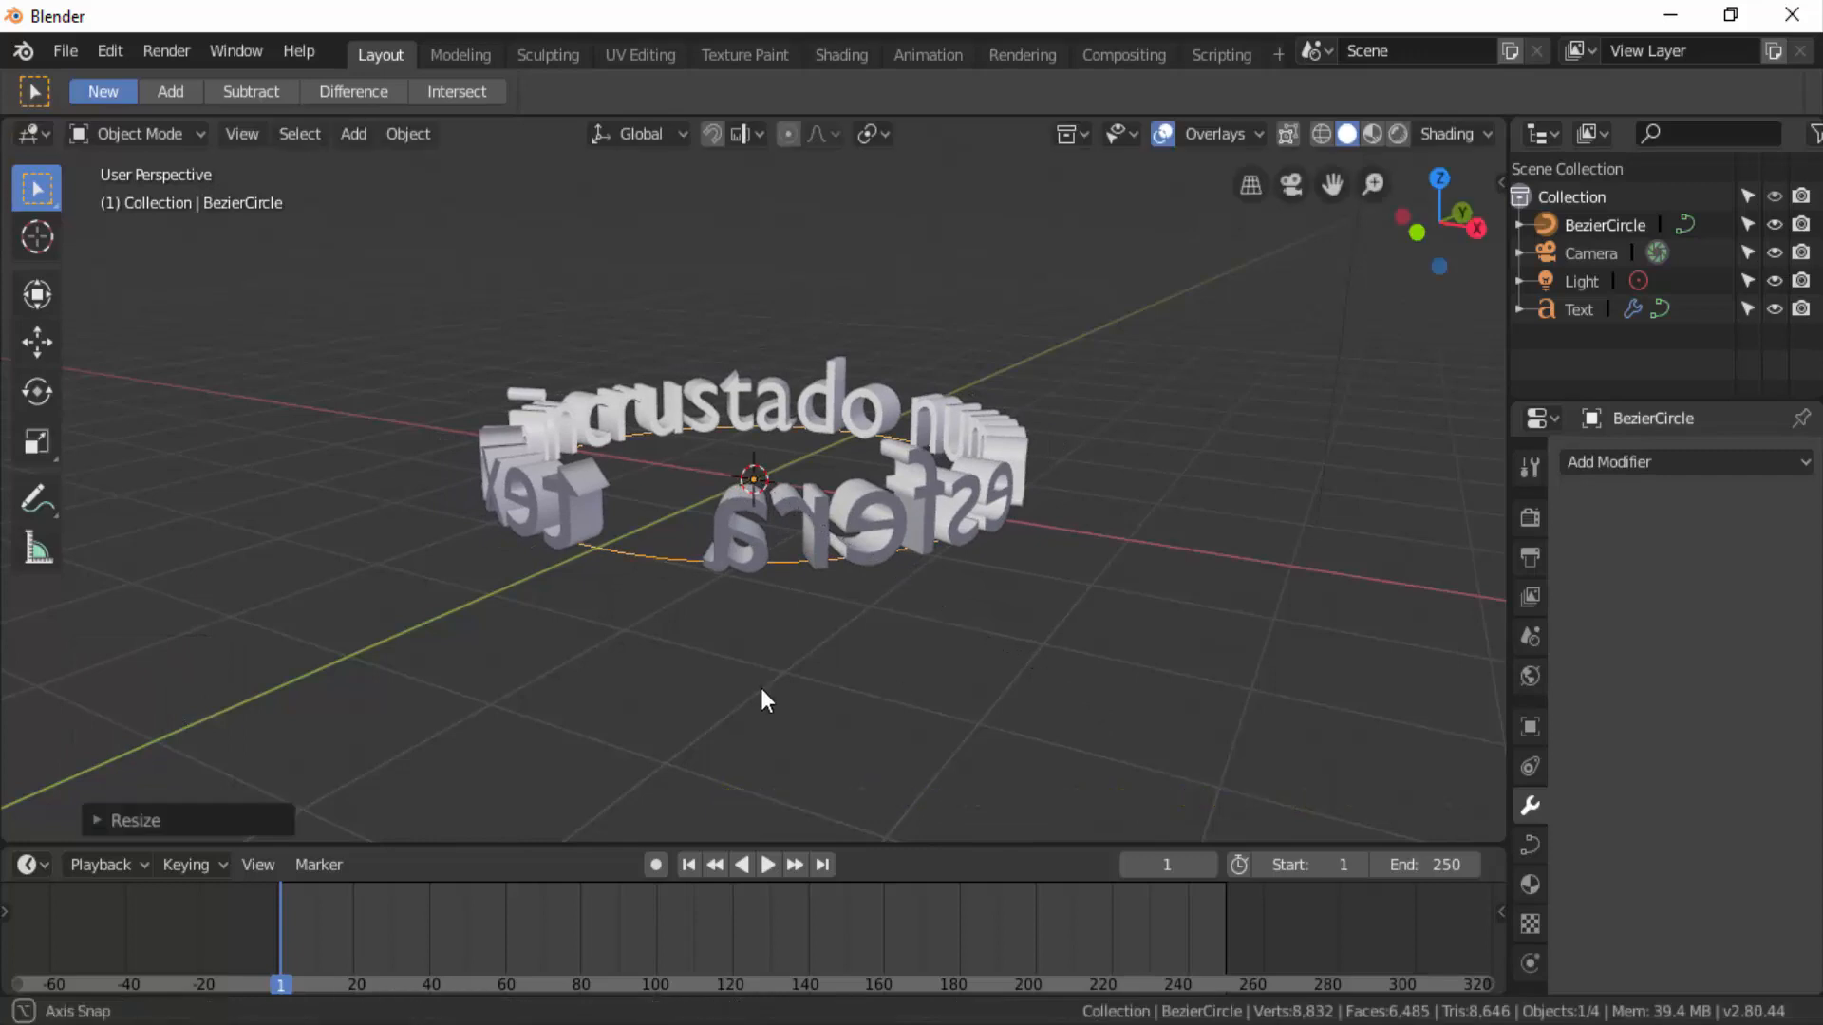
pyautogui.moveTo(760, 687); pyautogui.dragTo(903, 682, button='middle')
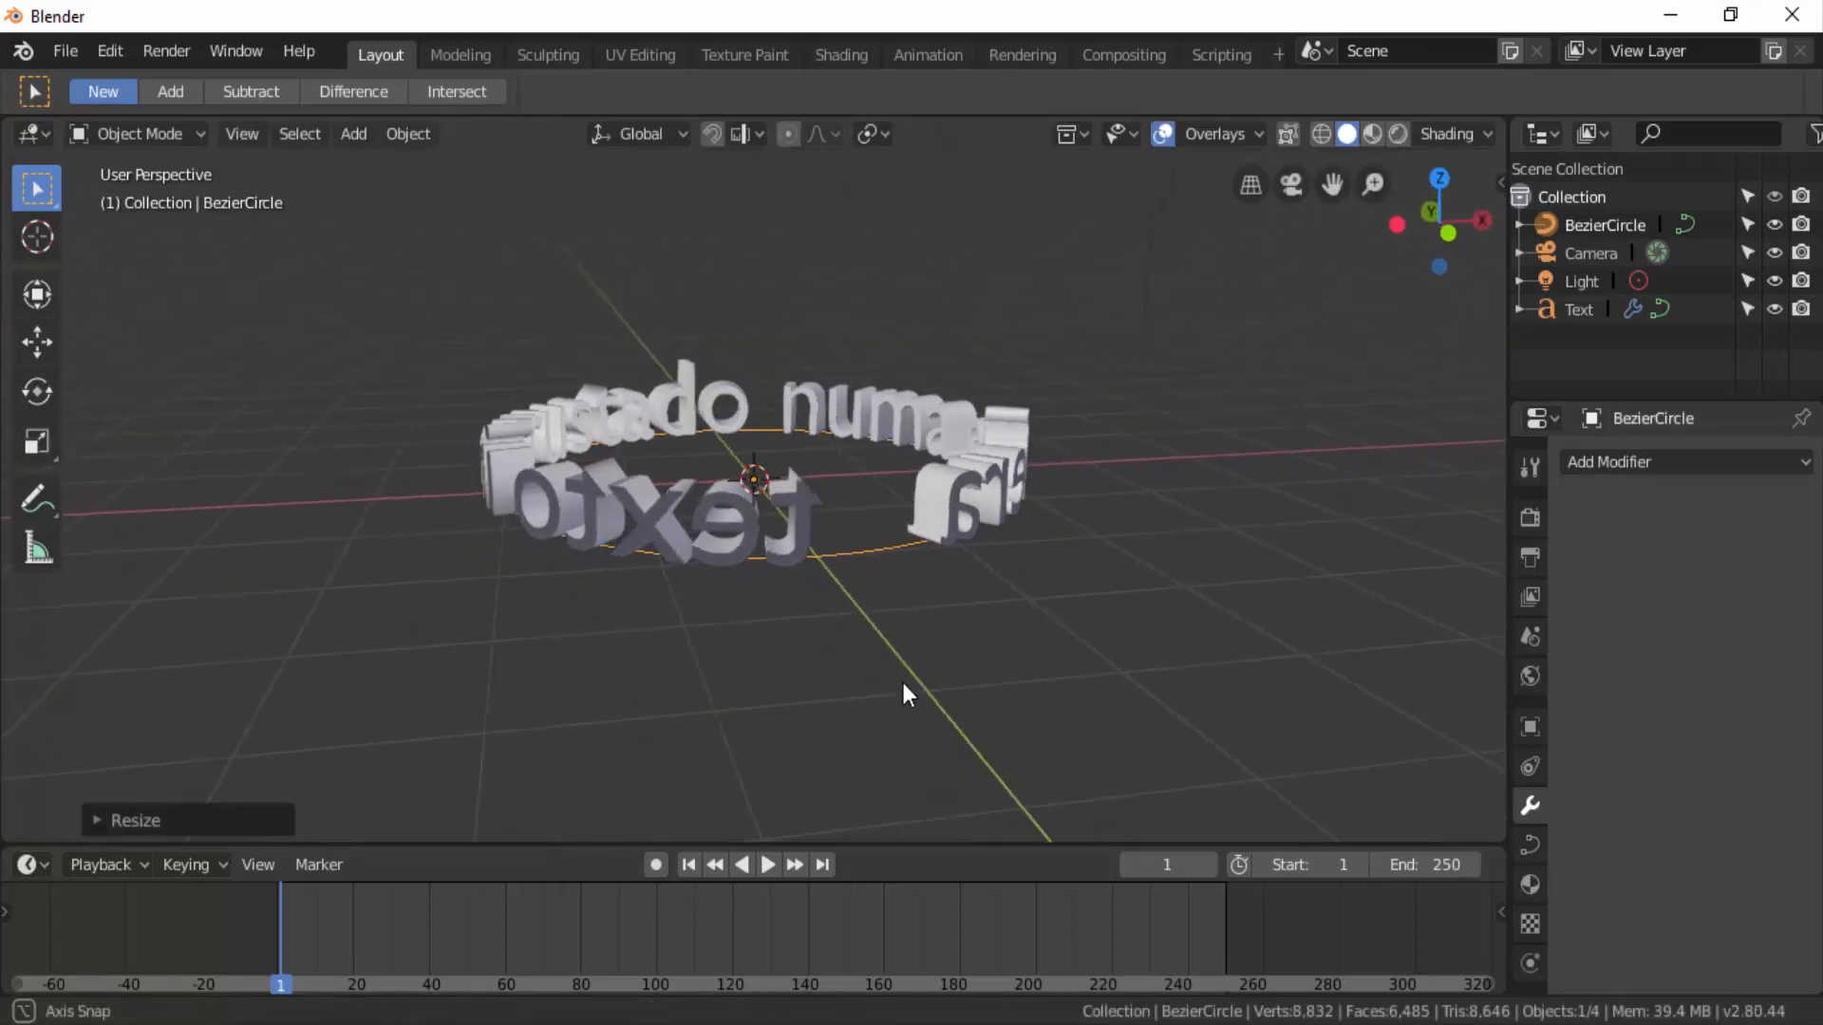
pyautogui.scroll(1, 1035, 678)
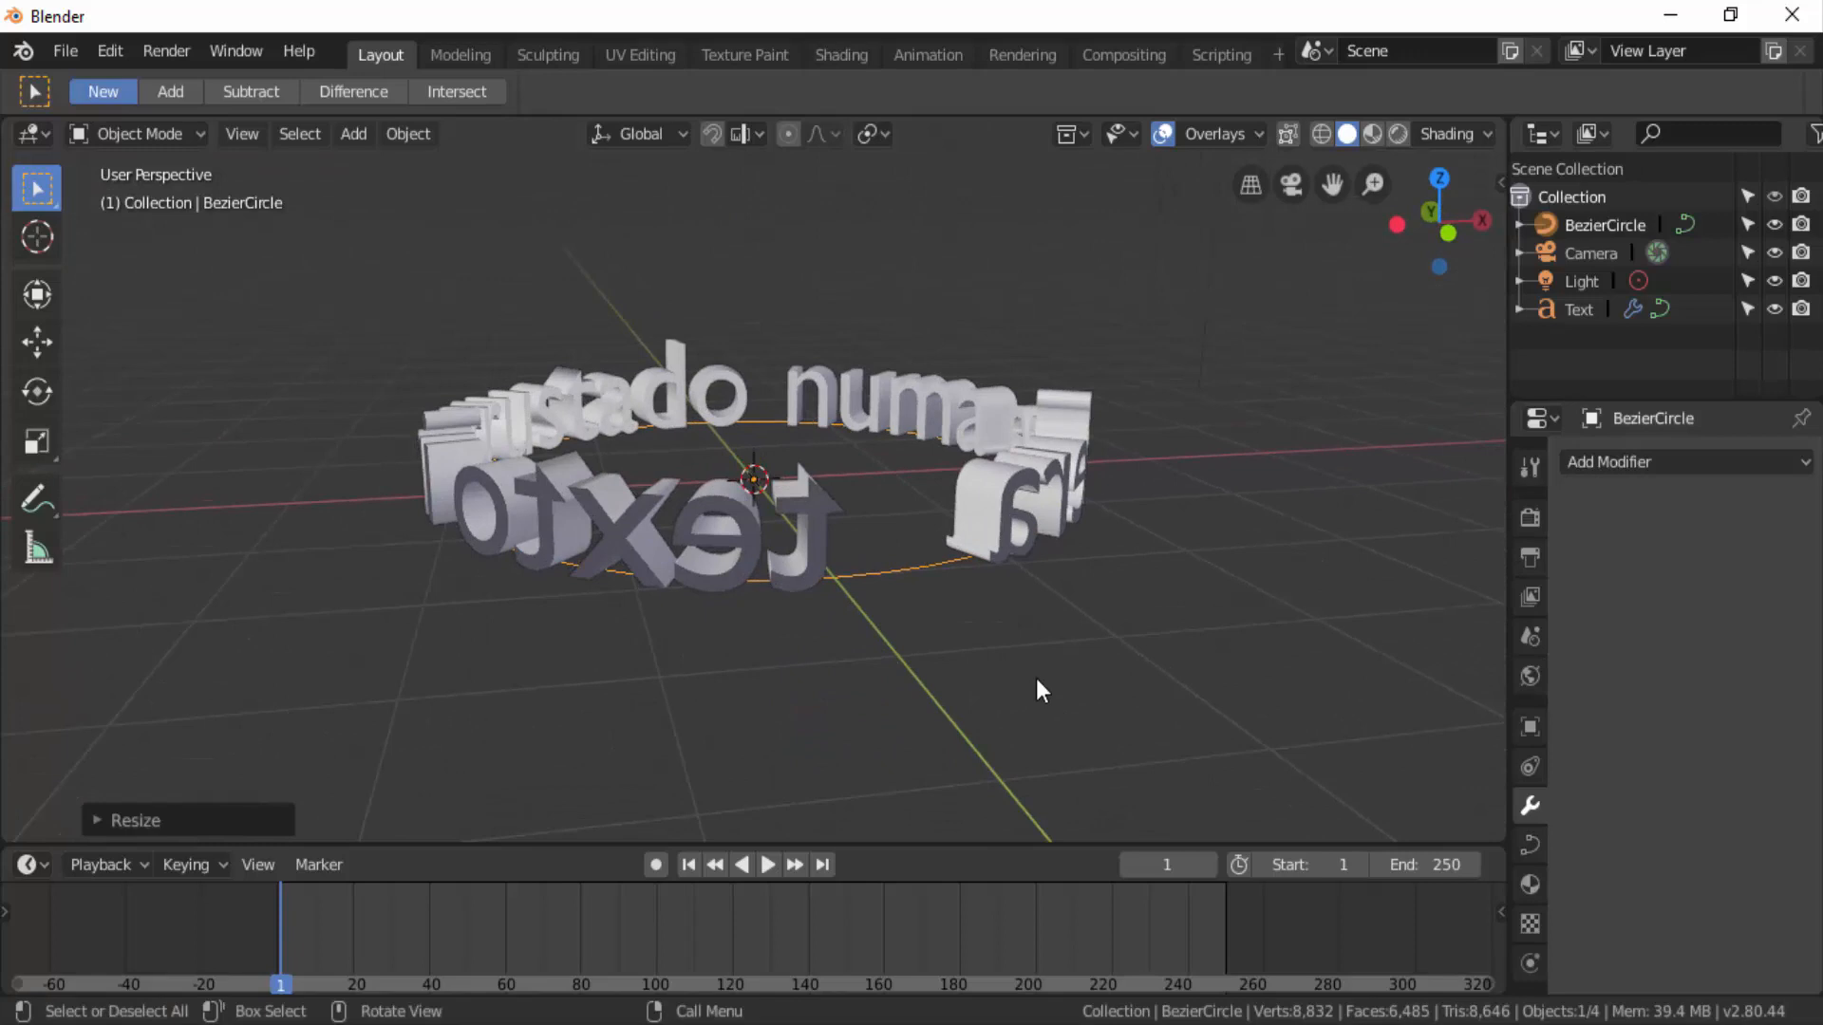
pyautogui.moveTo(1037, 679); pyautogui.dragTo(1003, 681, button='middle')
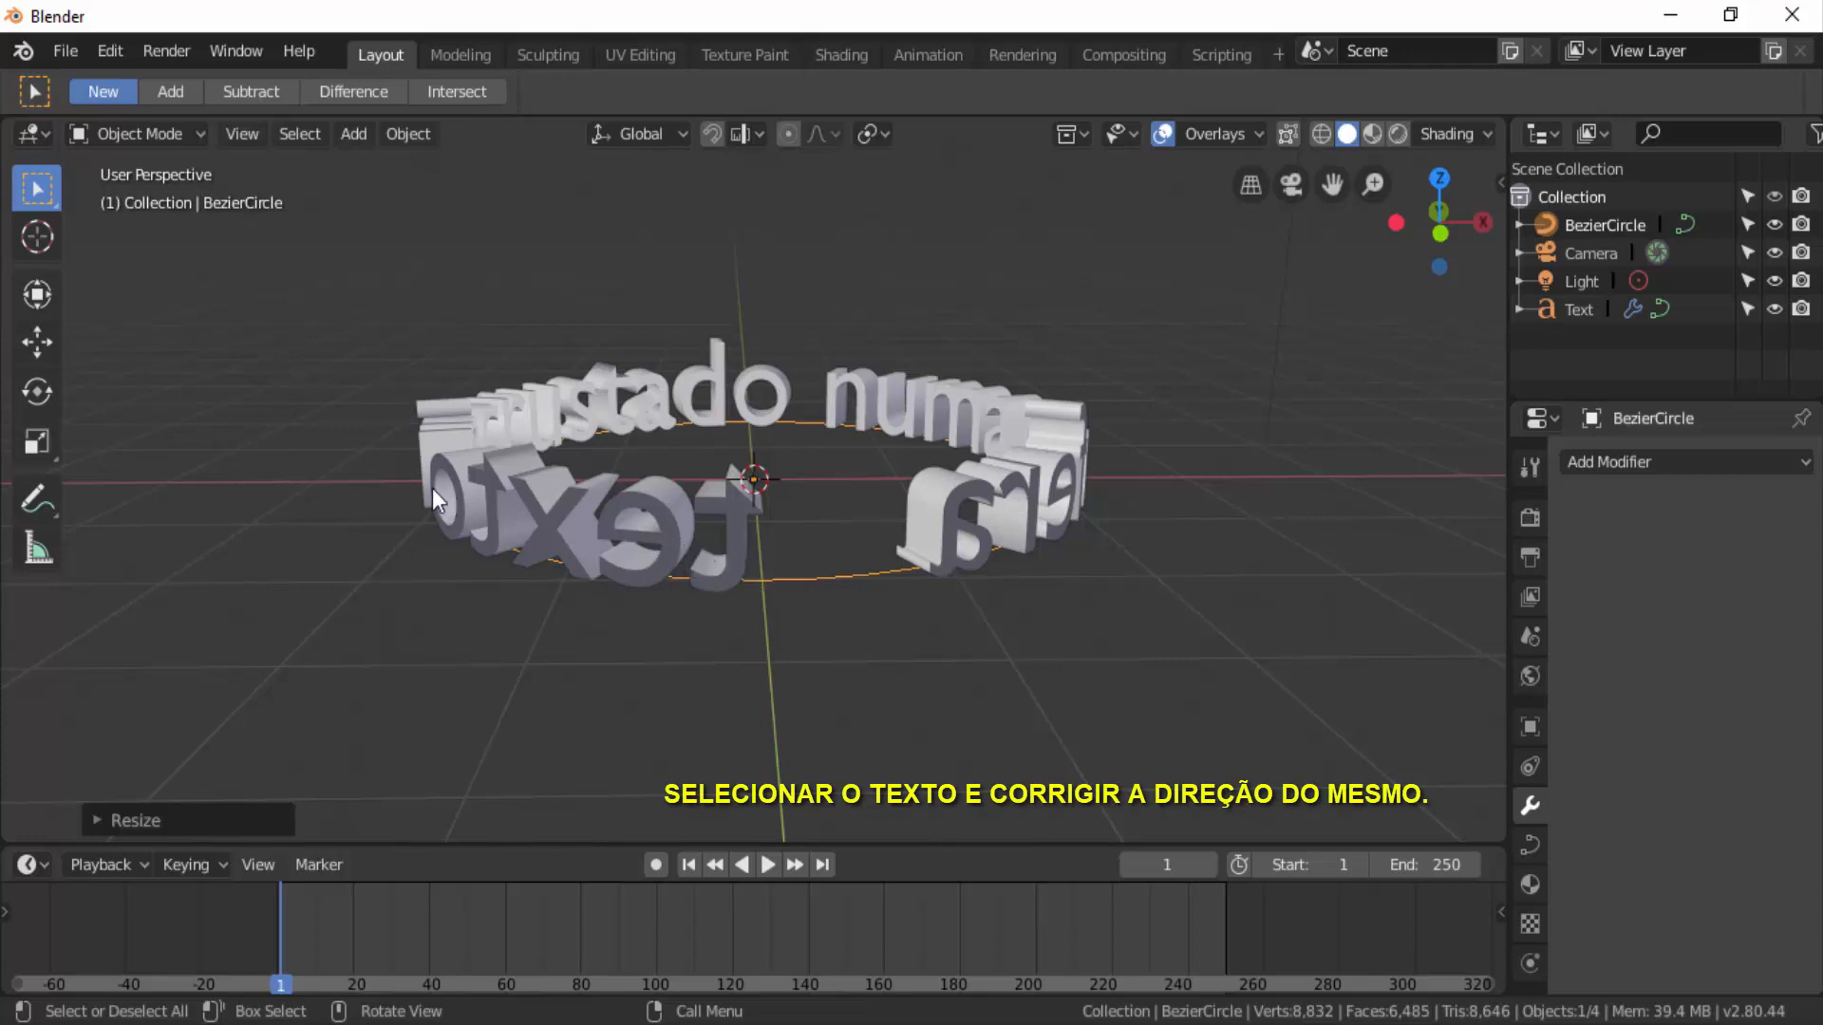
# Correct the curved text's reading direction by scaling the text object along X by -1.0
pyautogui.click(562, 508)
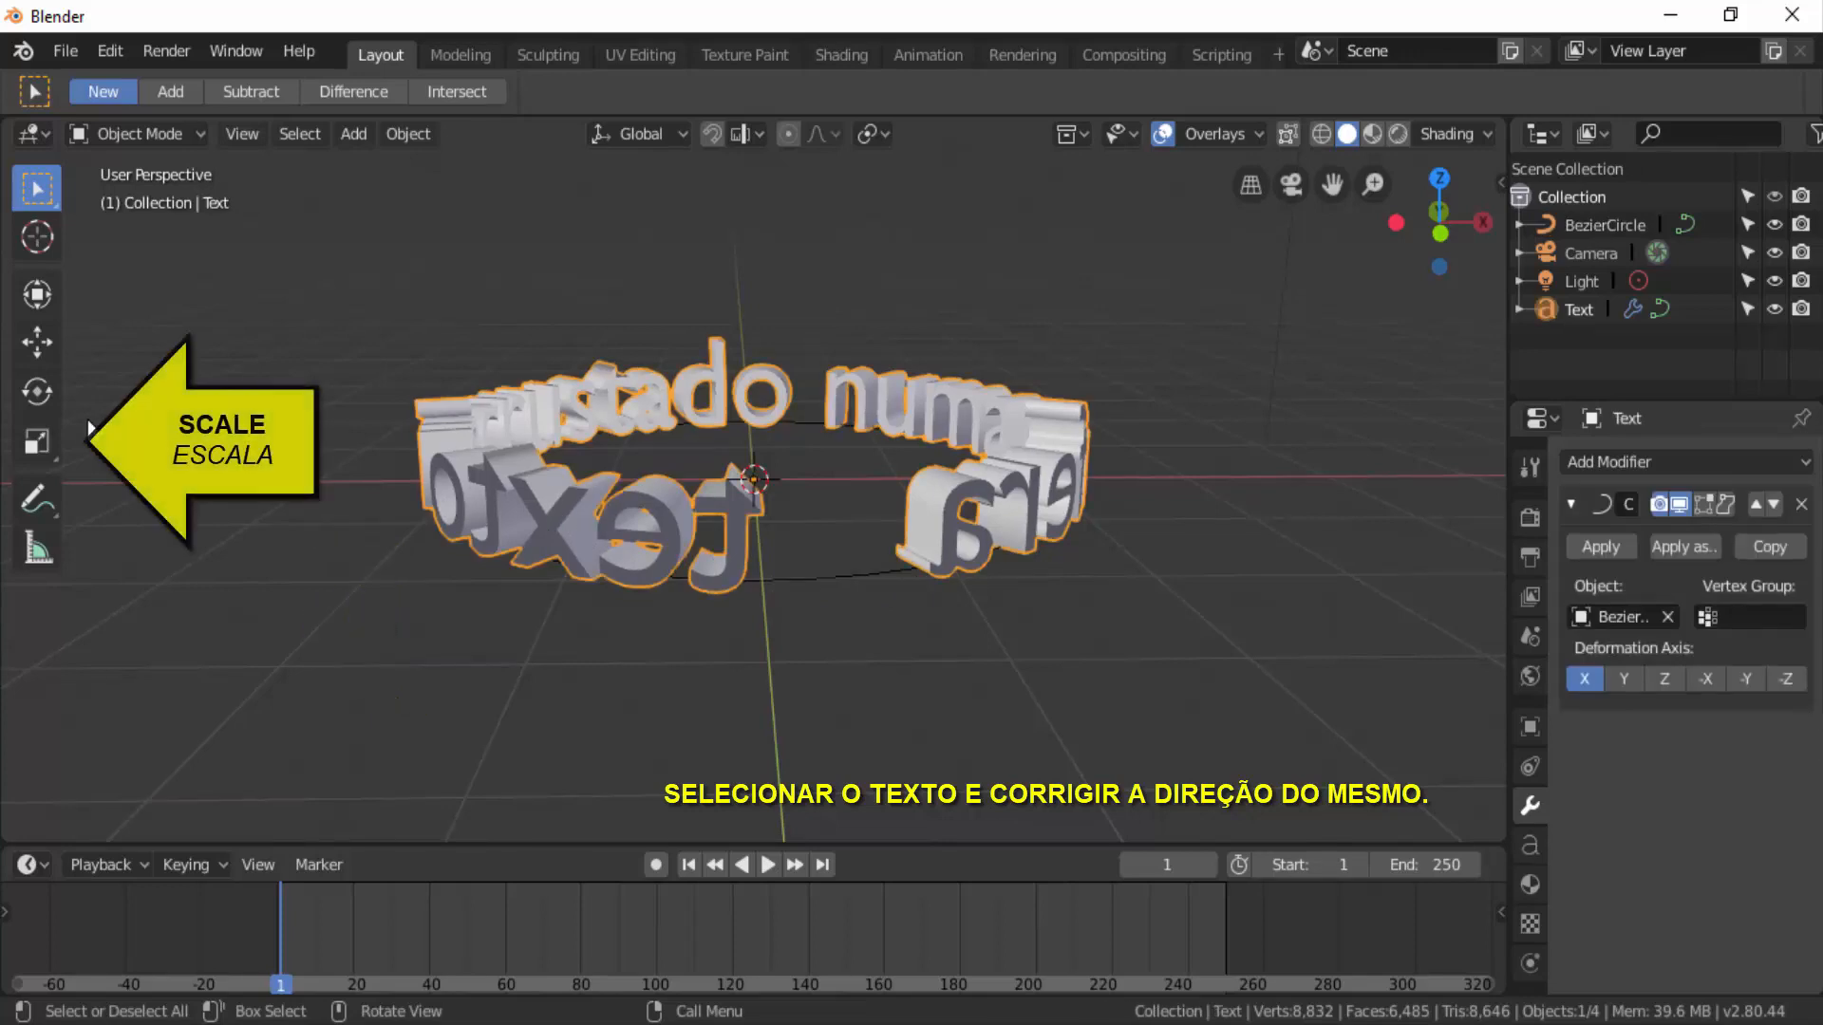
pyautogui.click(39, 442)
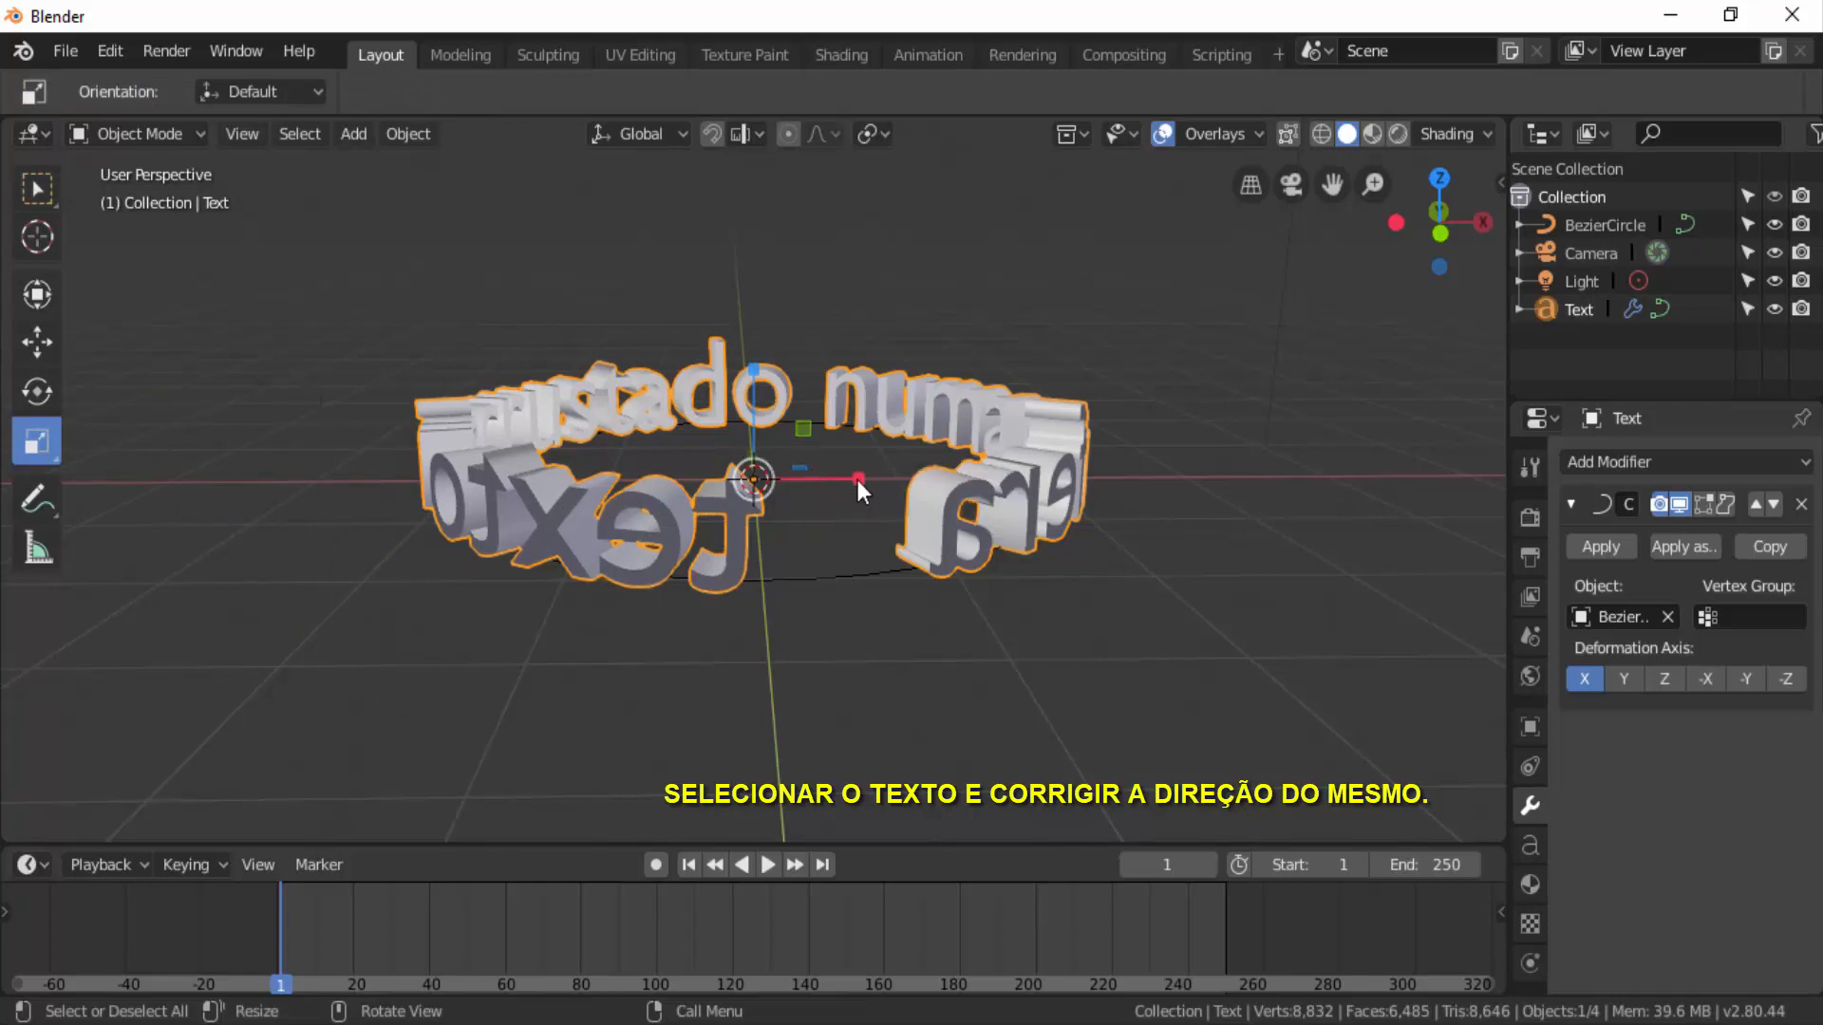
pyautogui.moveTo(858, 480); pyautogui.dragTo(857, 480)
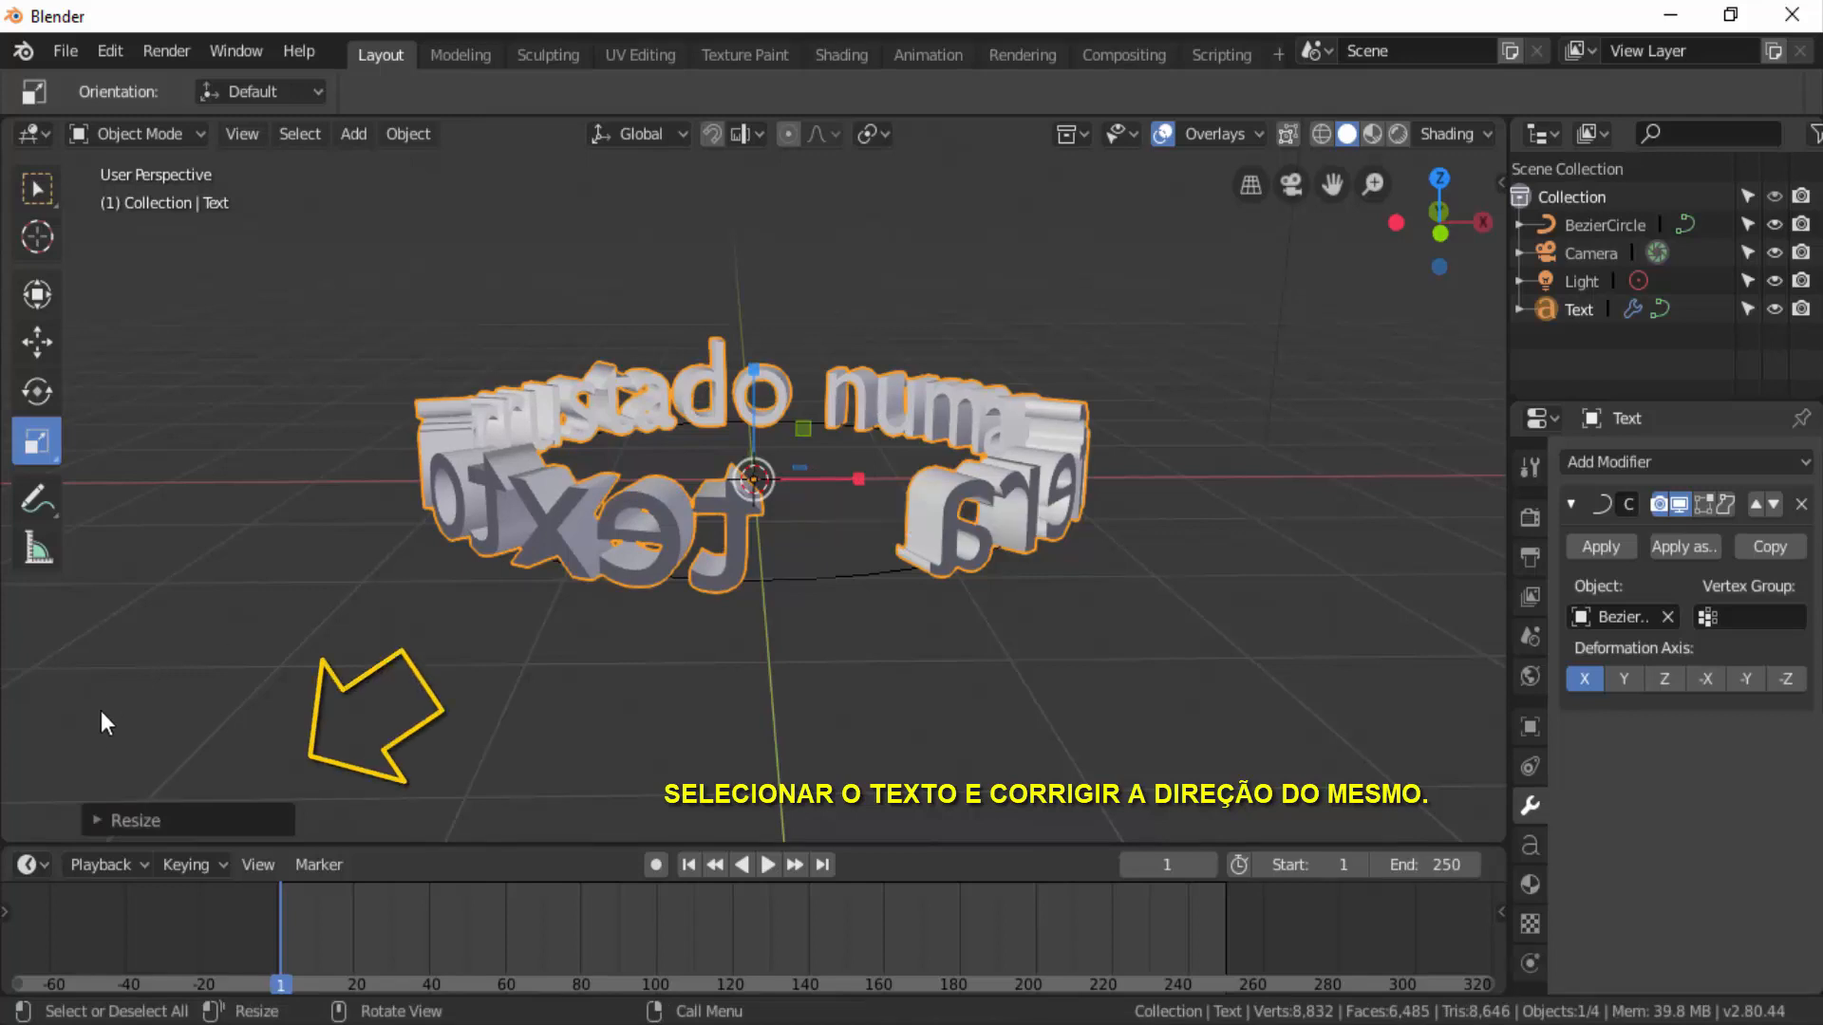
pyautogui.click(95, 819)
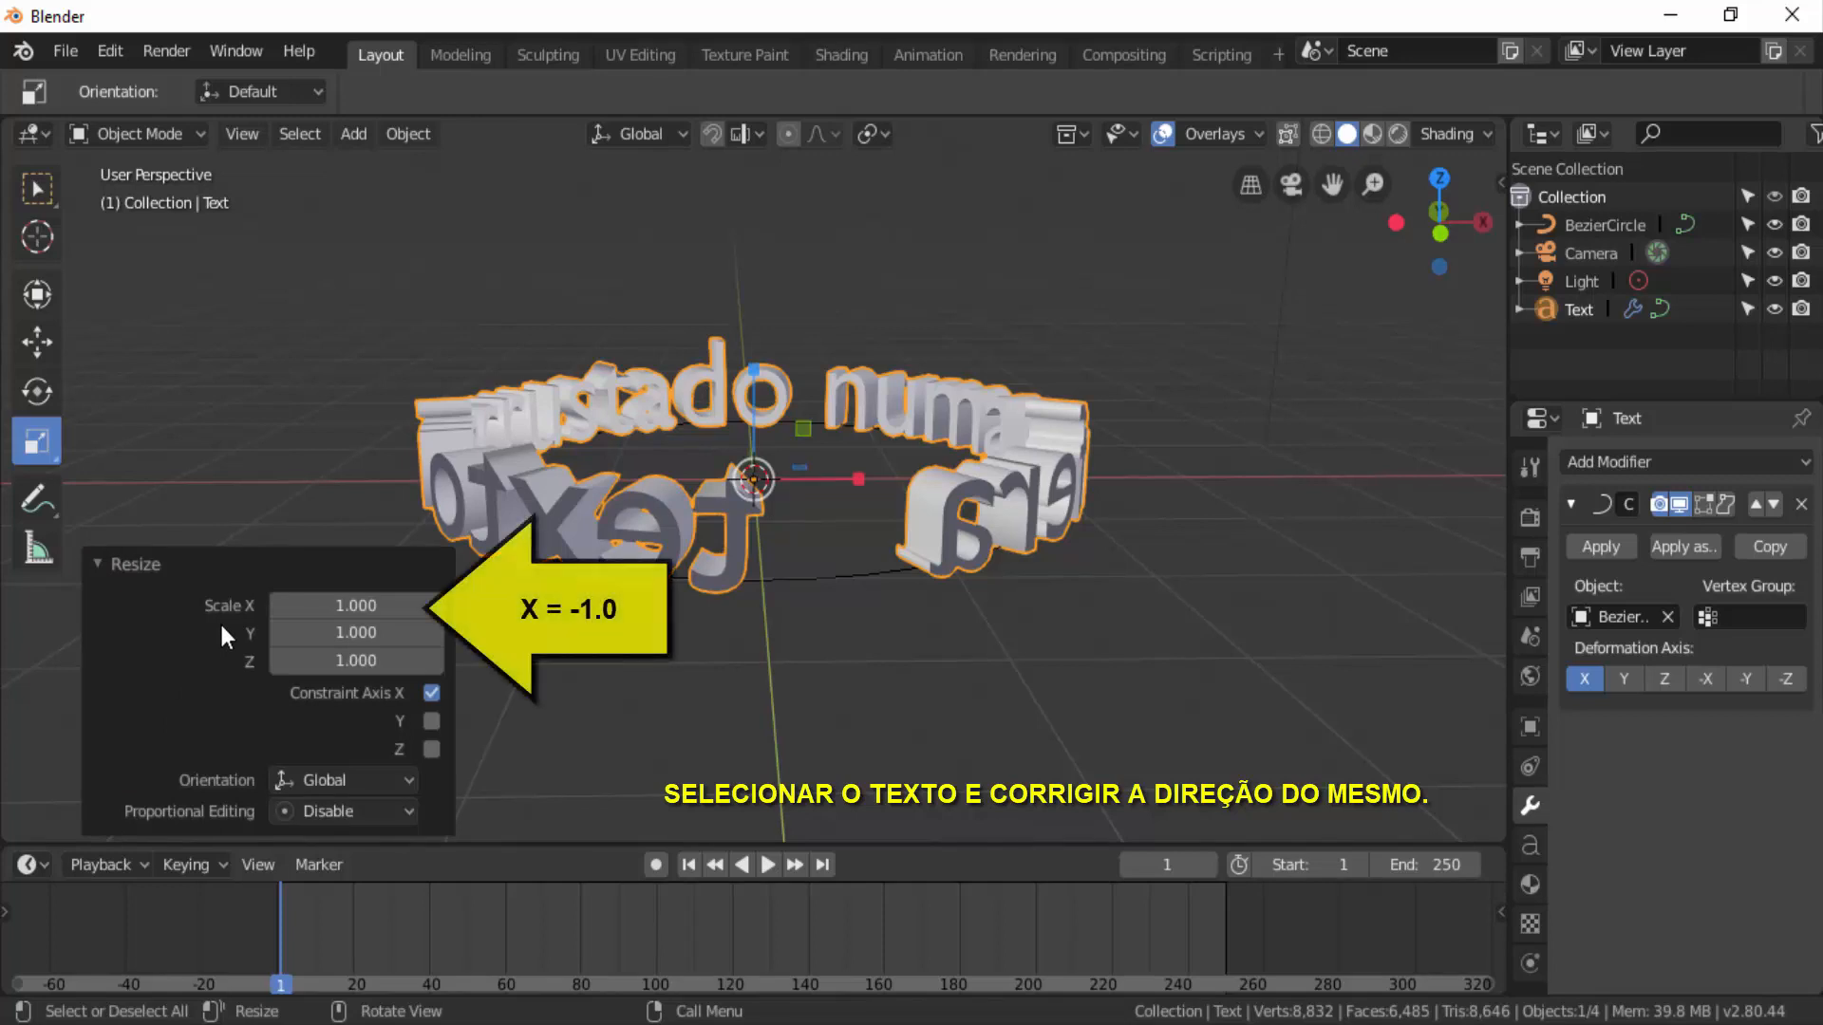
pyautogui.click(313, 607)
pyautogui.write('-1.0')
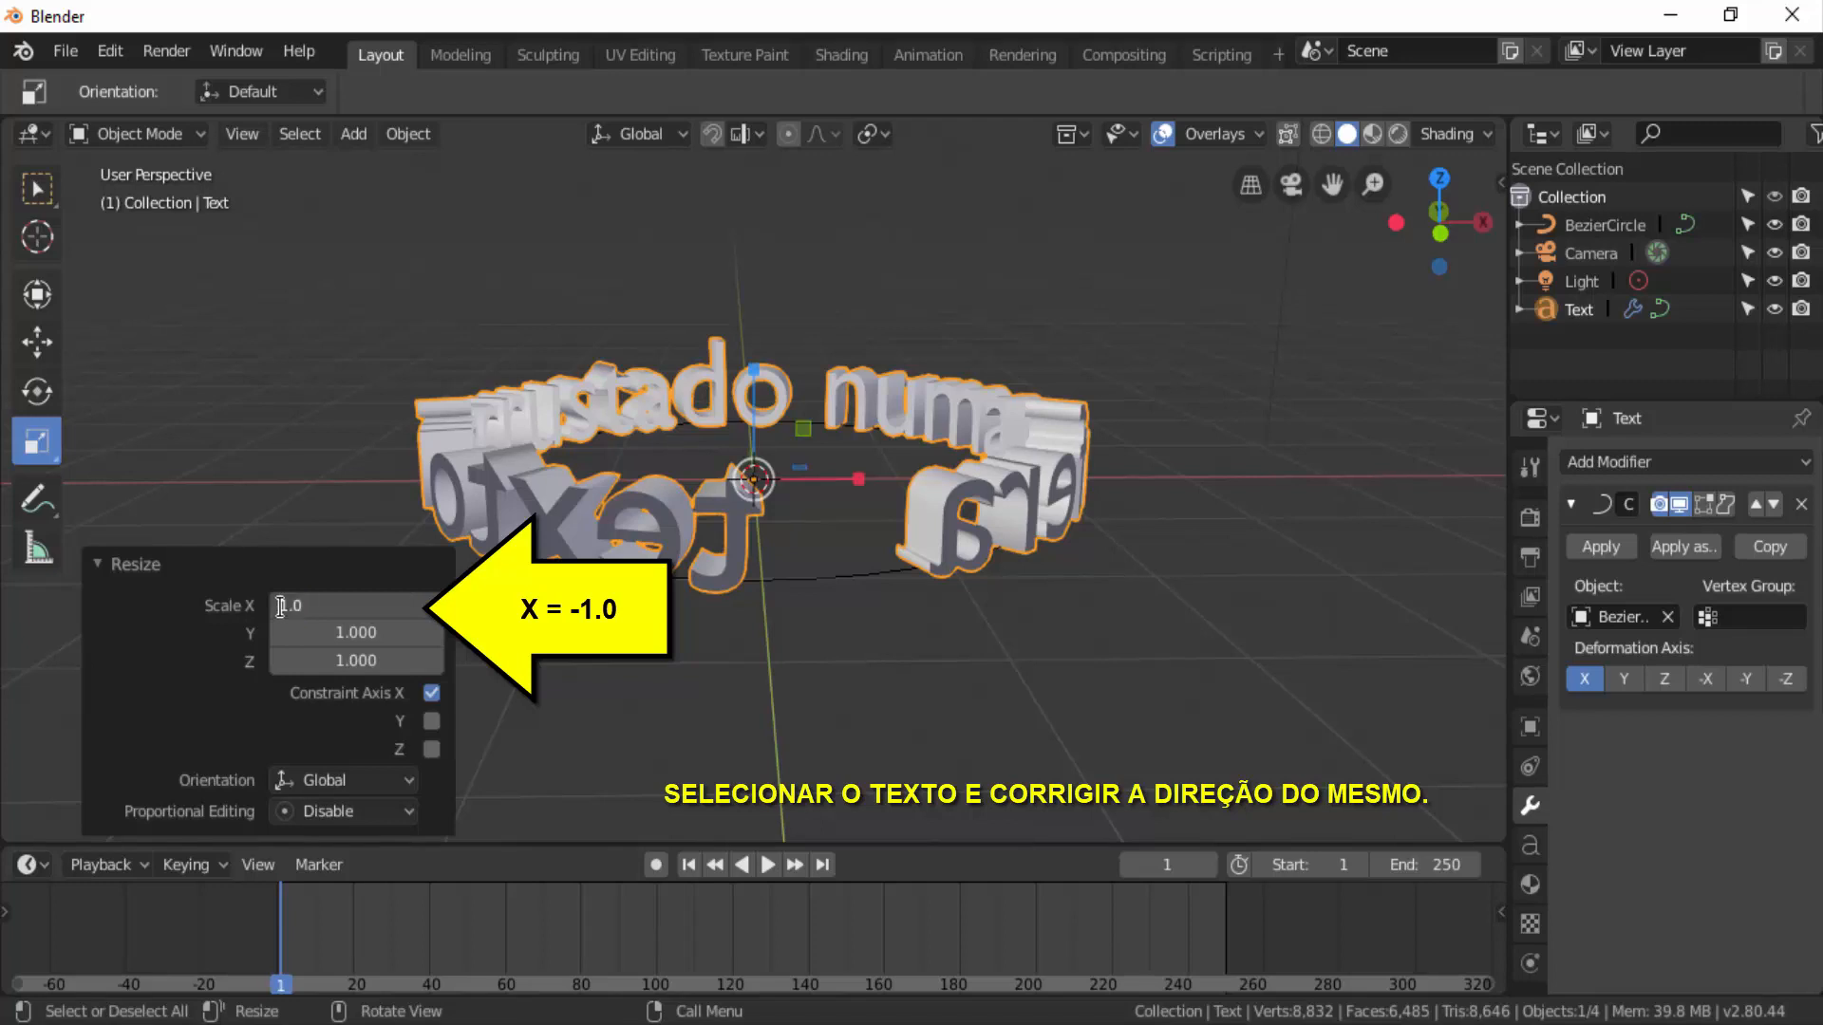
pyautogui.press('Return')
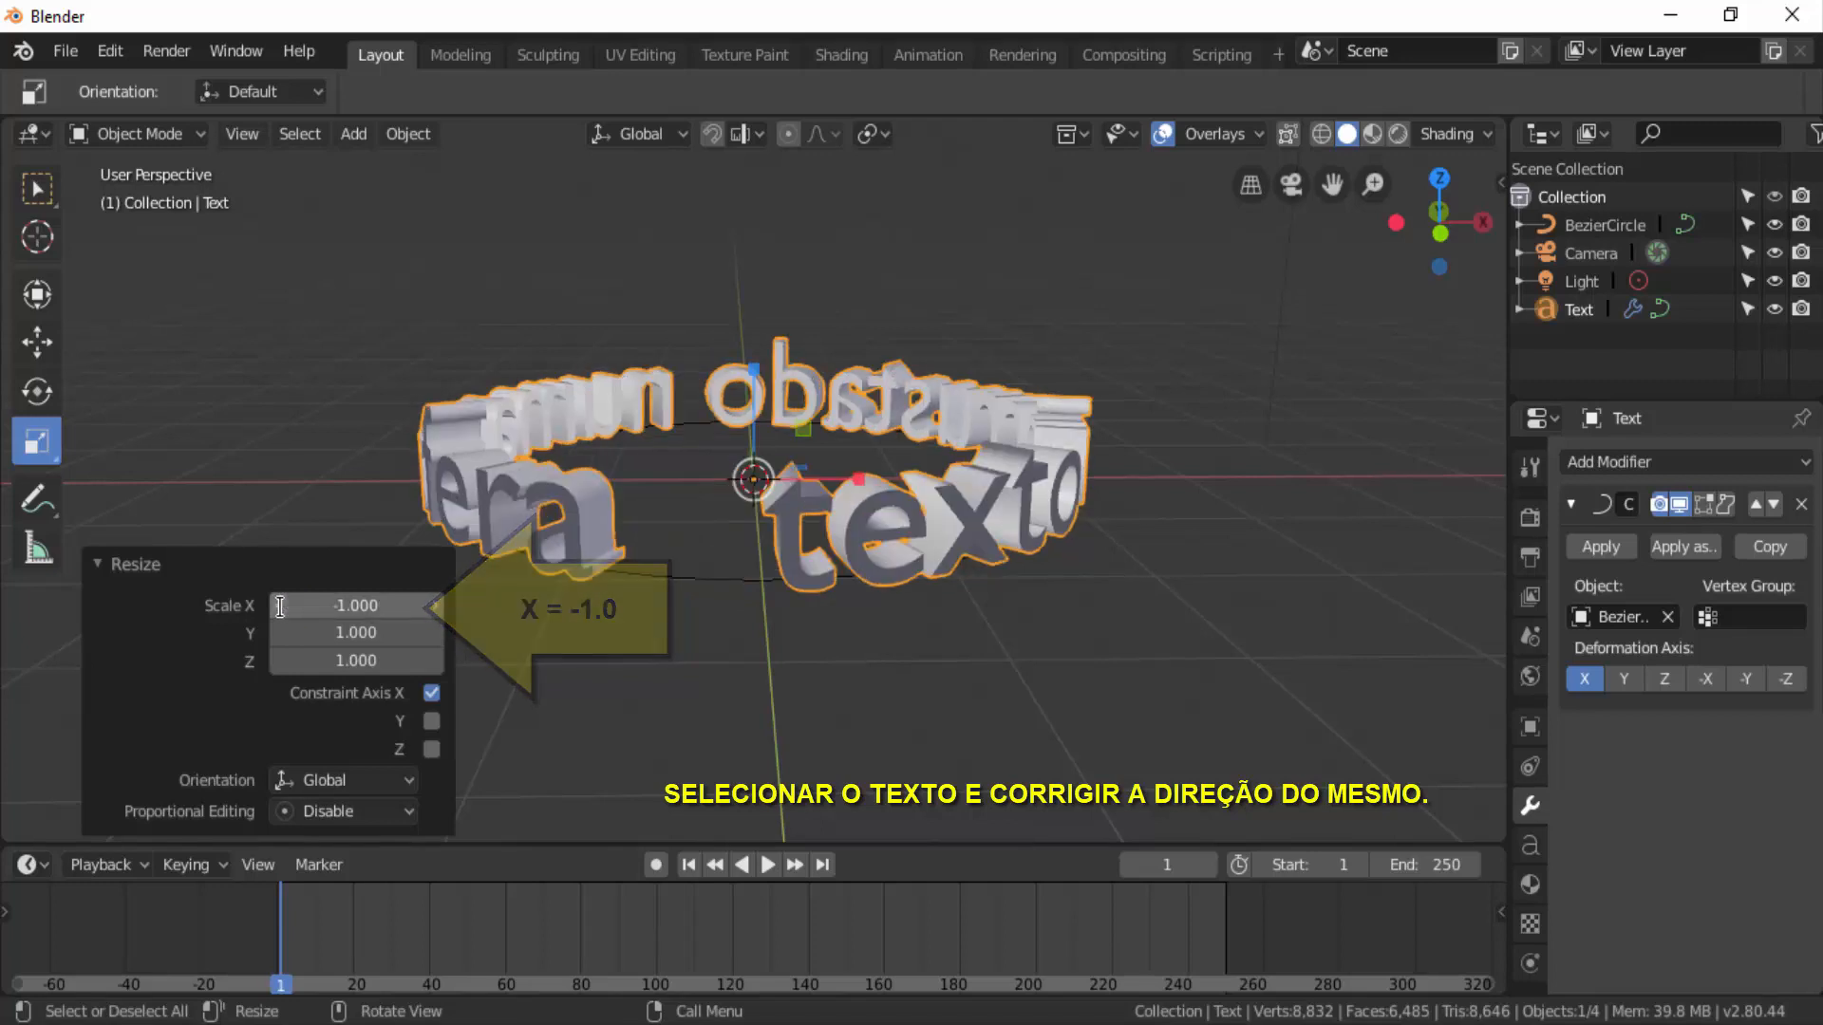
pyautogui.click(985, 635)
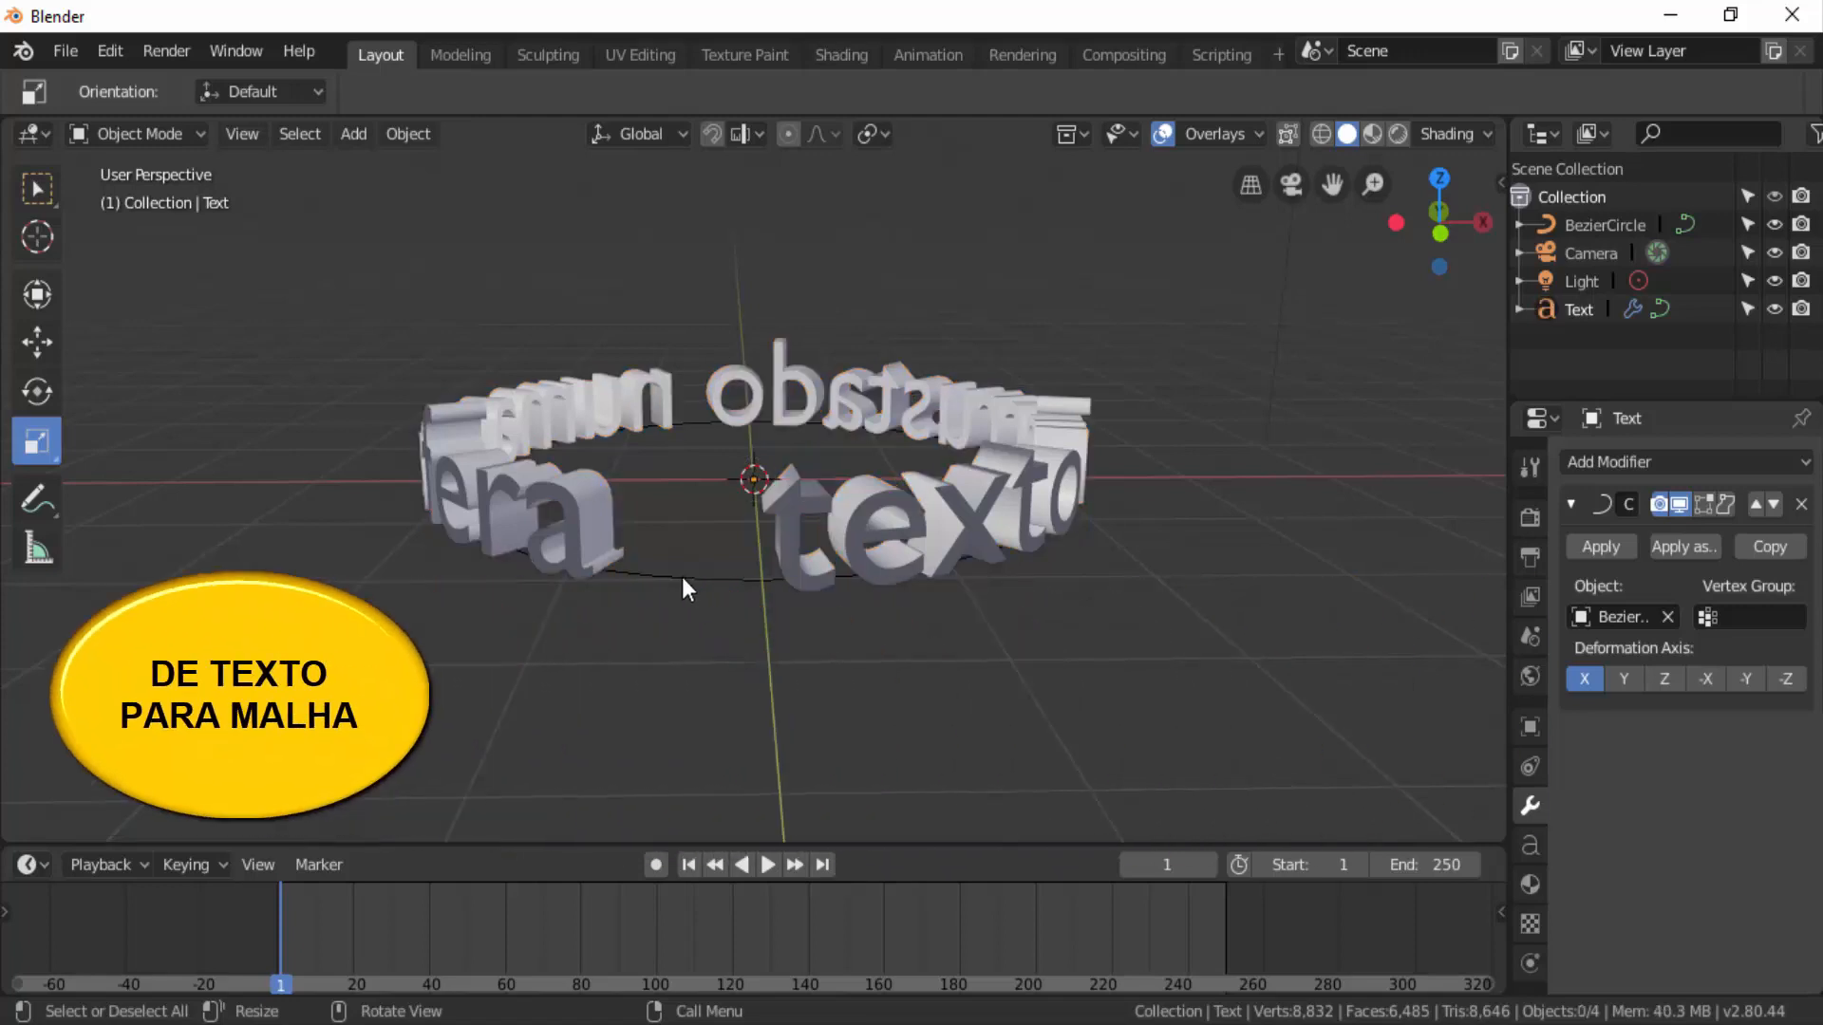
# Select the curved text and convert it to a mesh
pyautogui.click(907, 512)
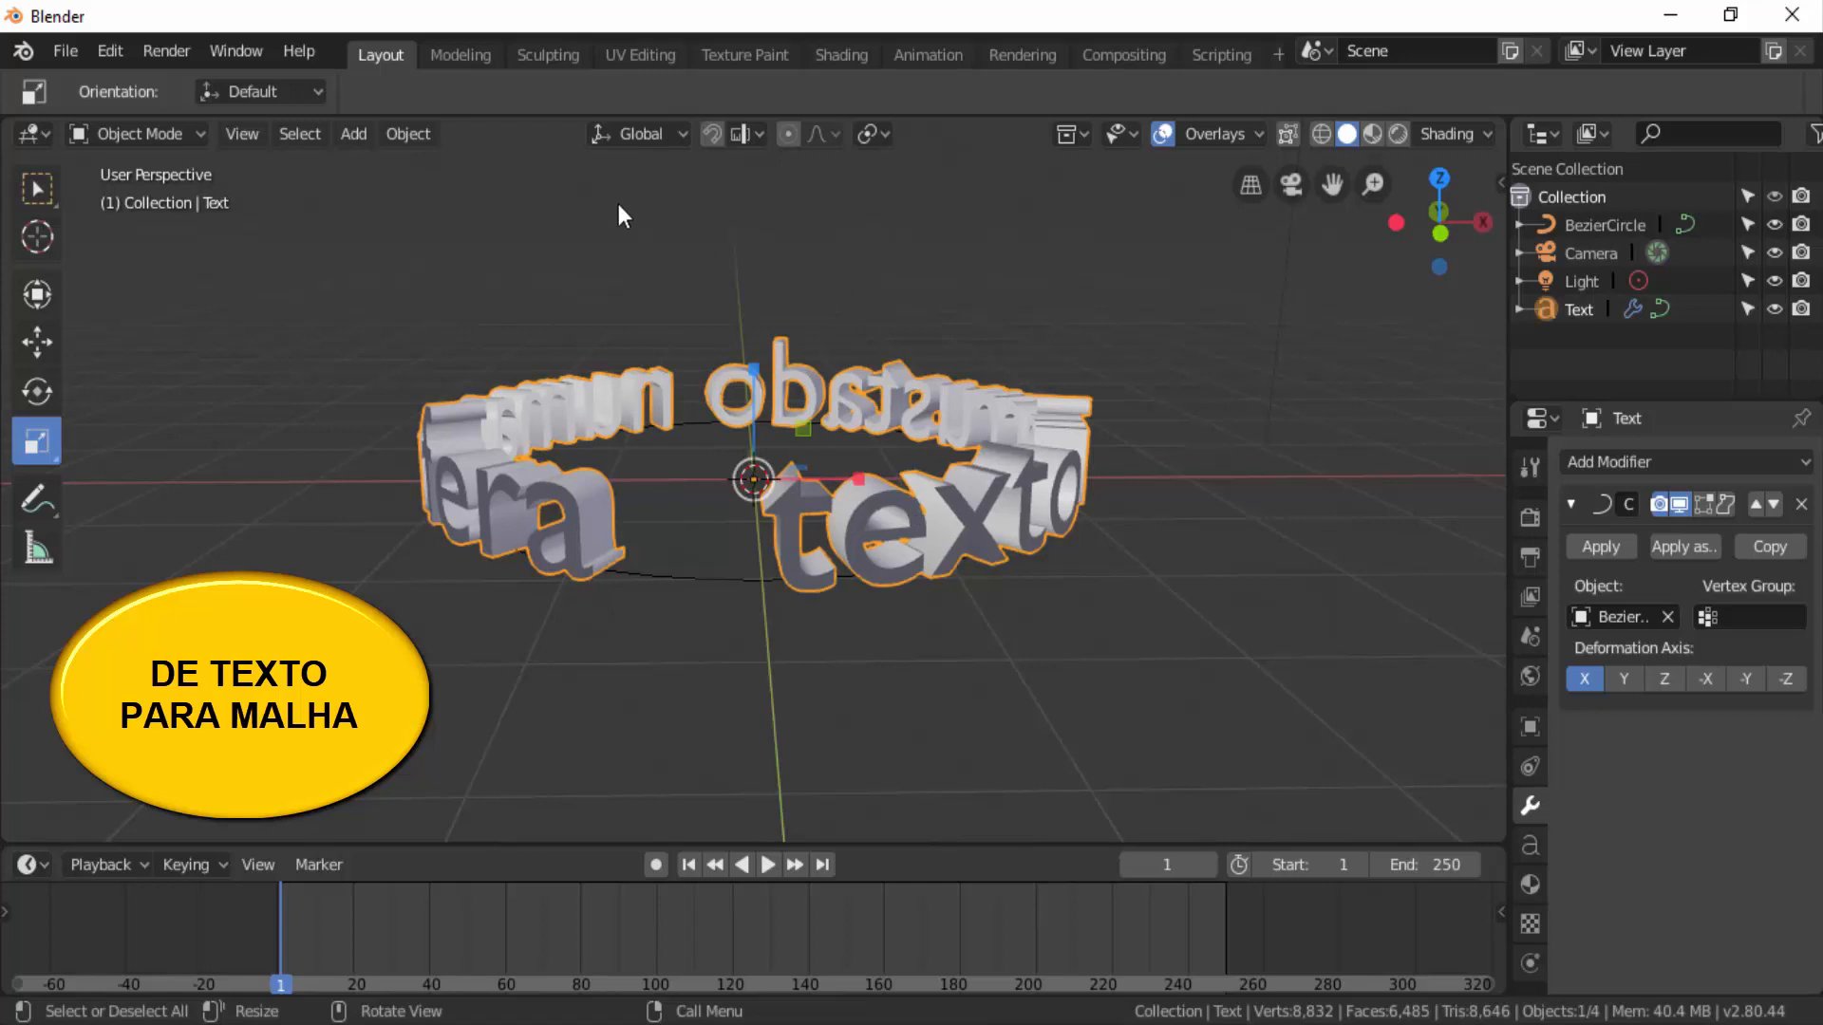
pyautogui.click(418, 135)
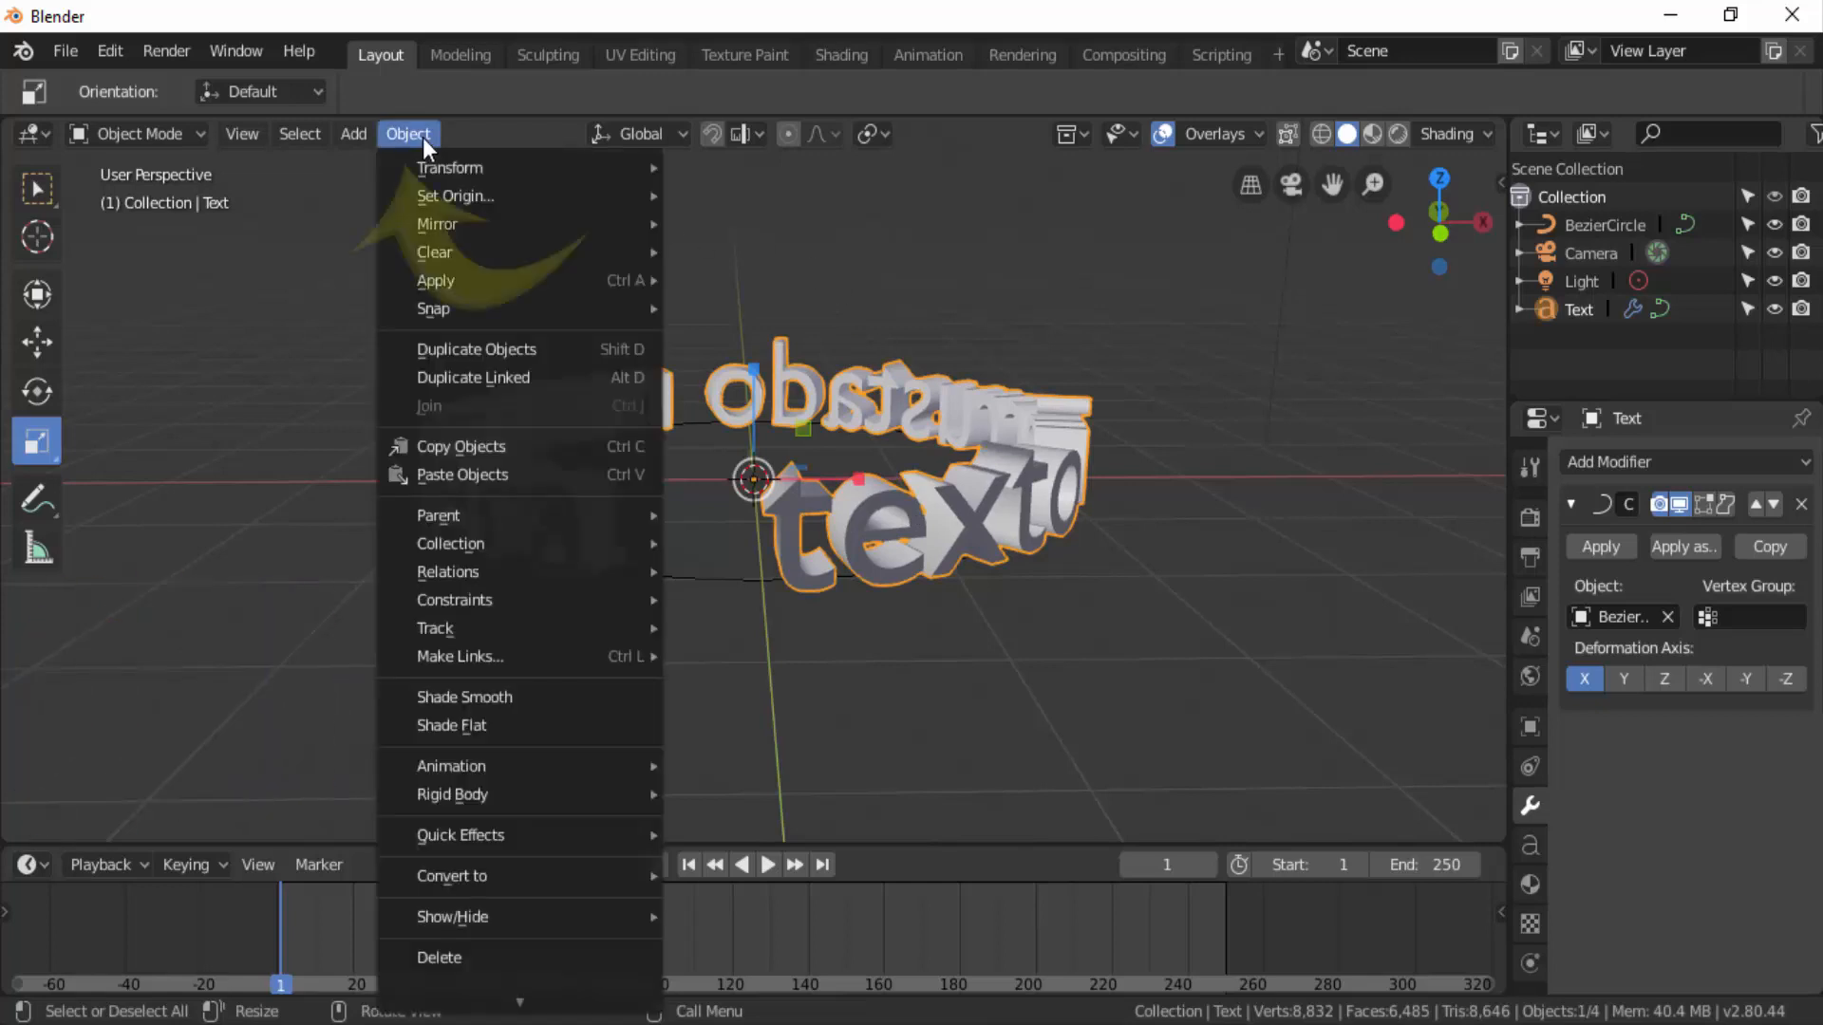
pyautogui.moveTo(552, 875)
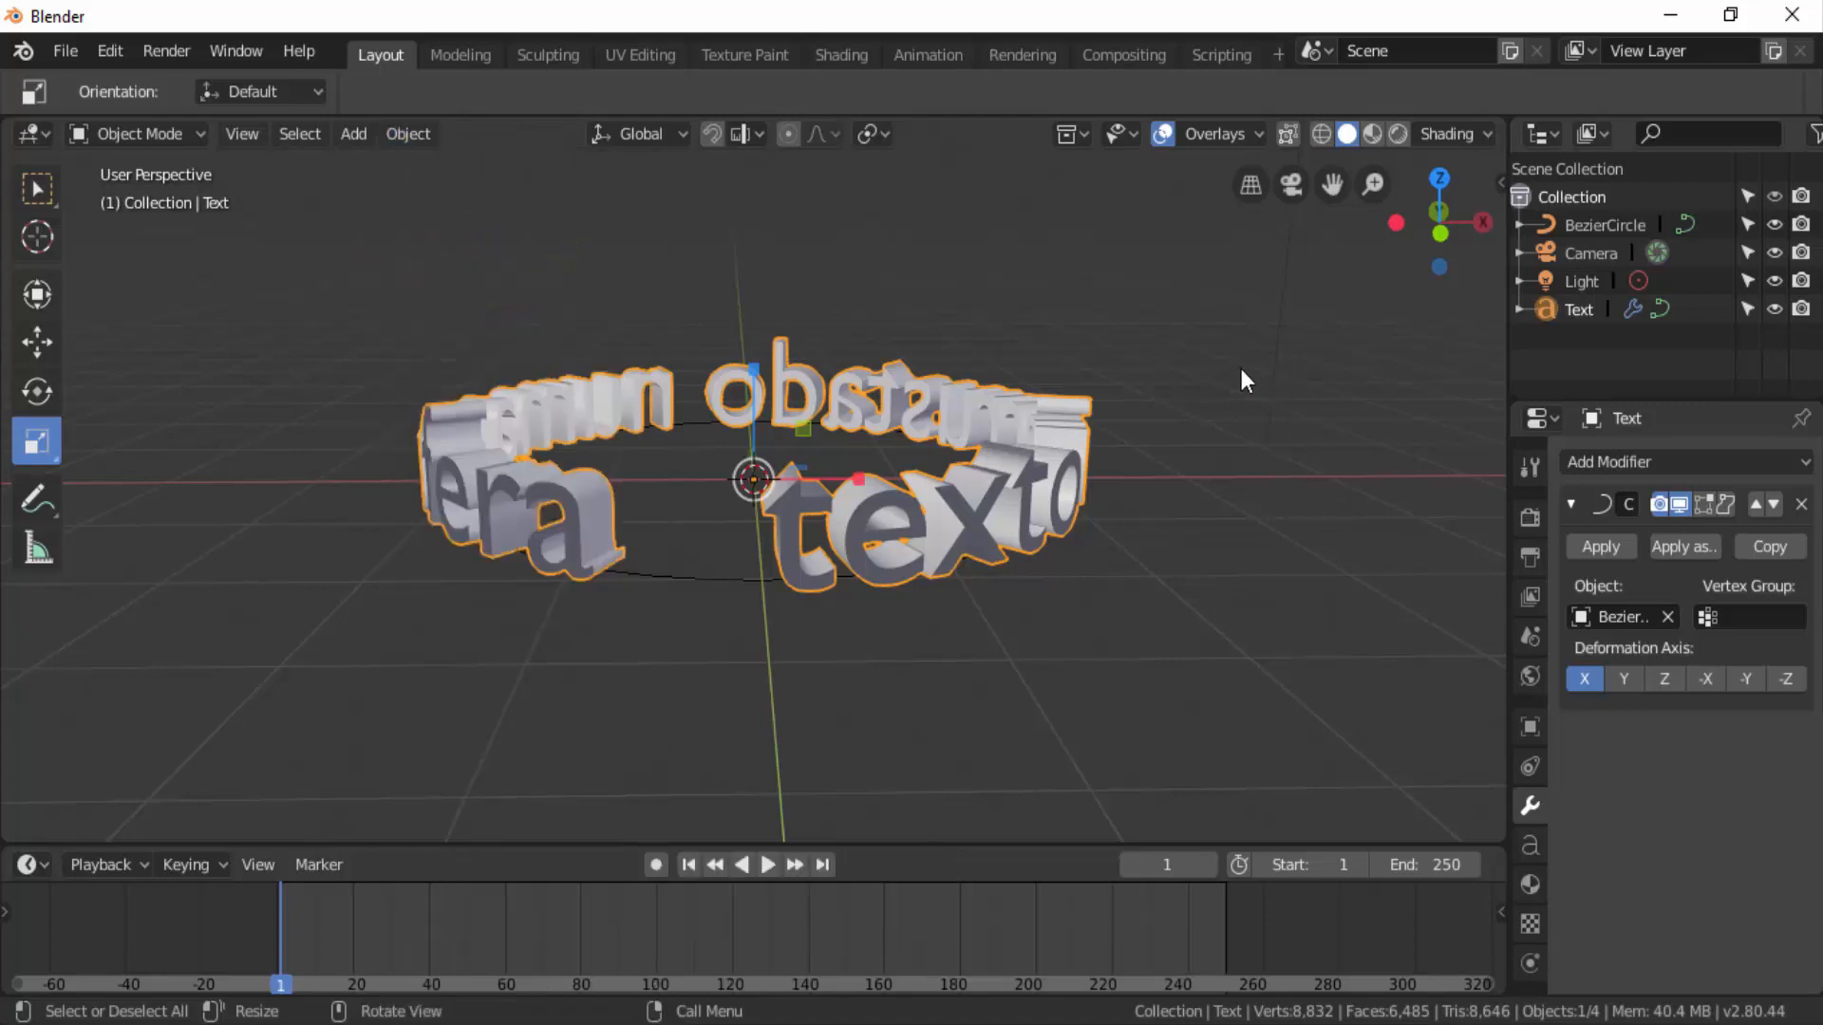
pyautogui.rightClick(1232, 357)
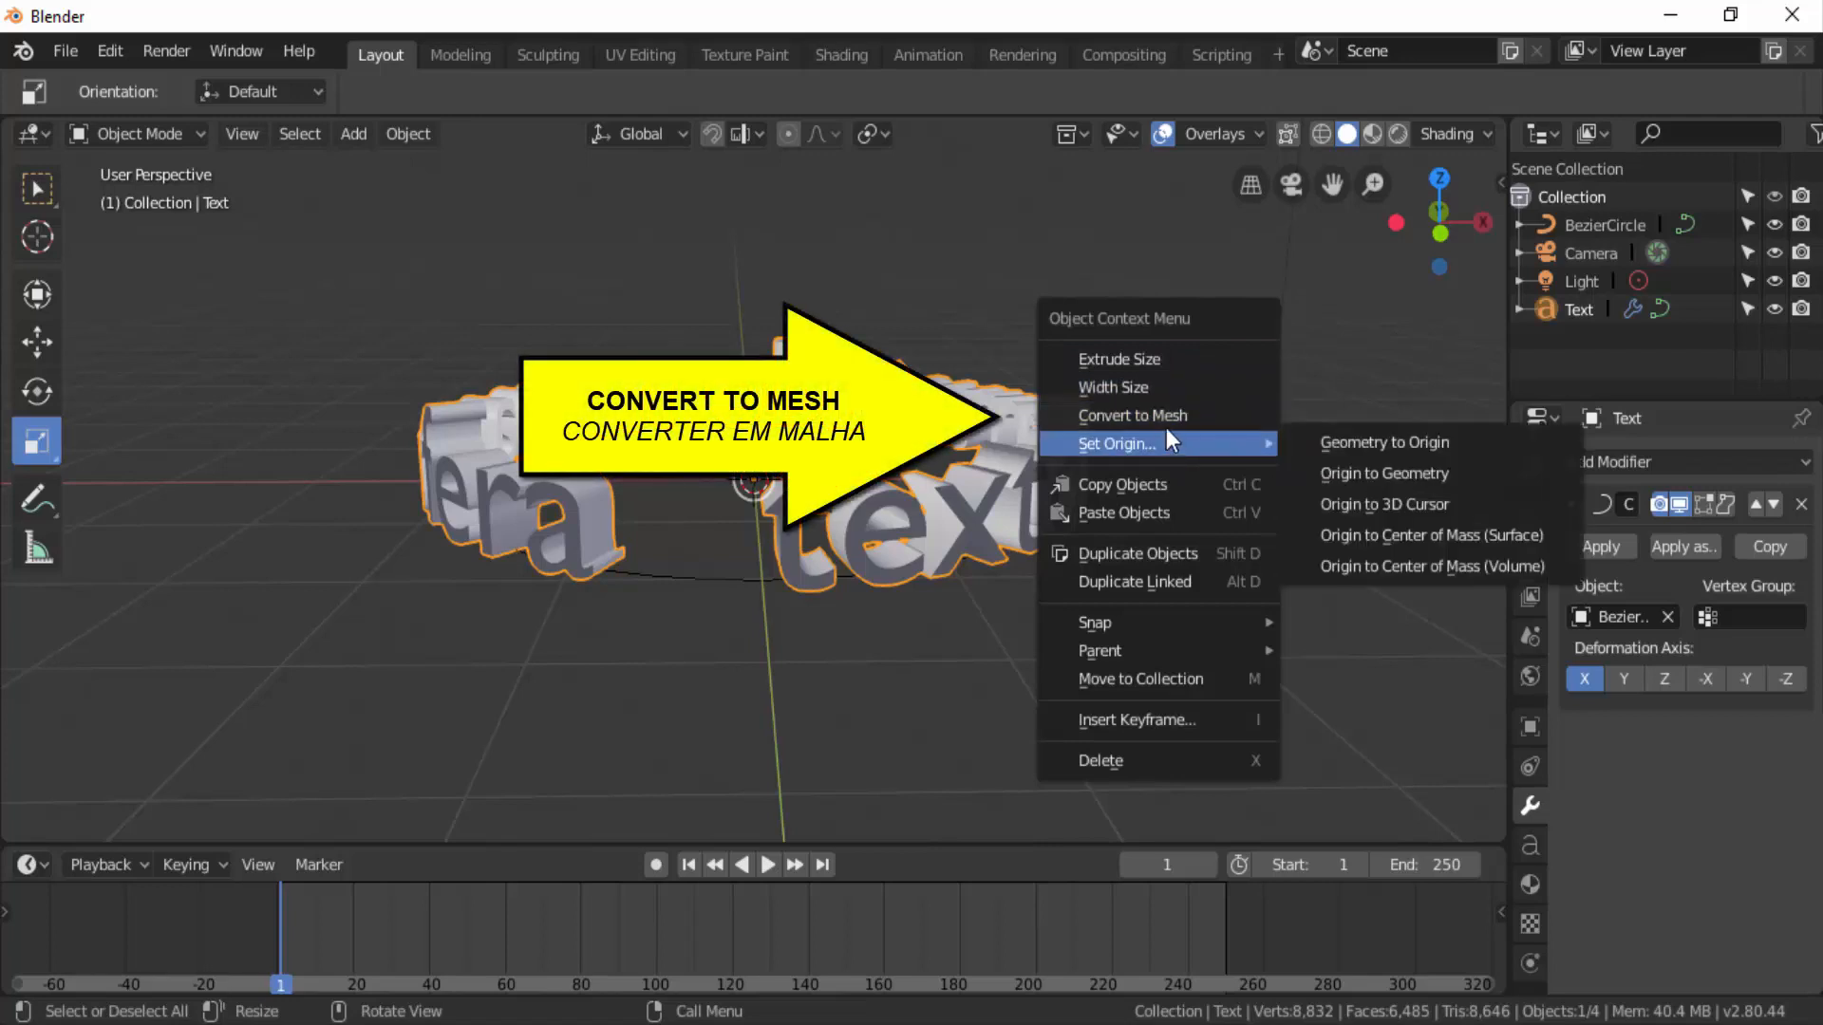
pyautogui.click(1171, 418)
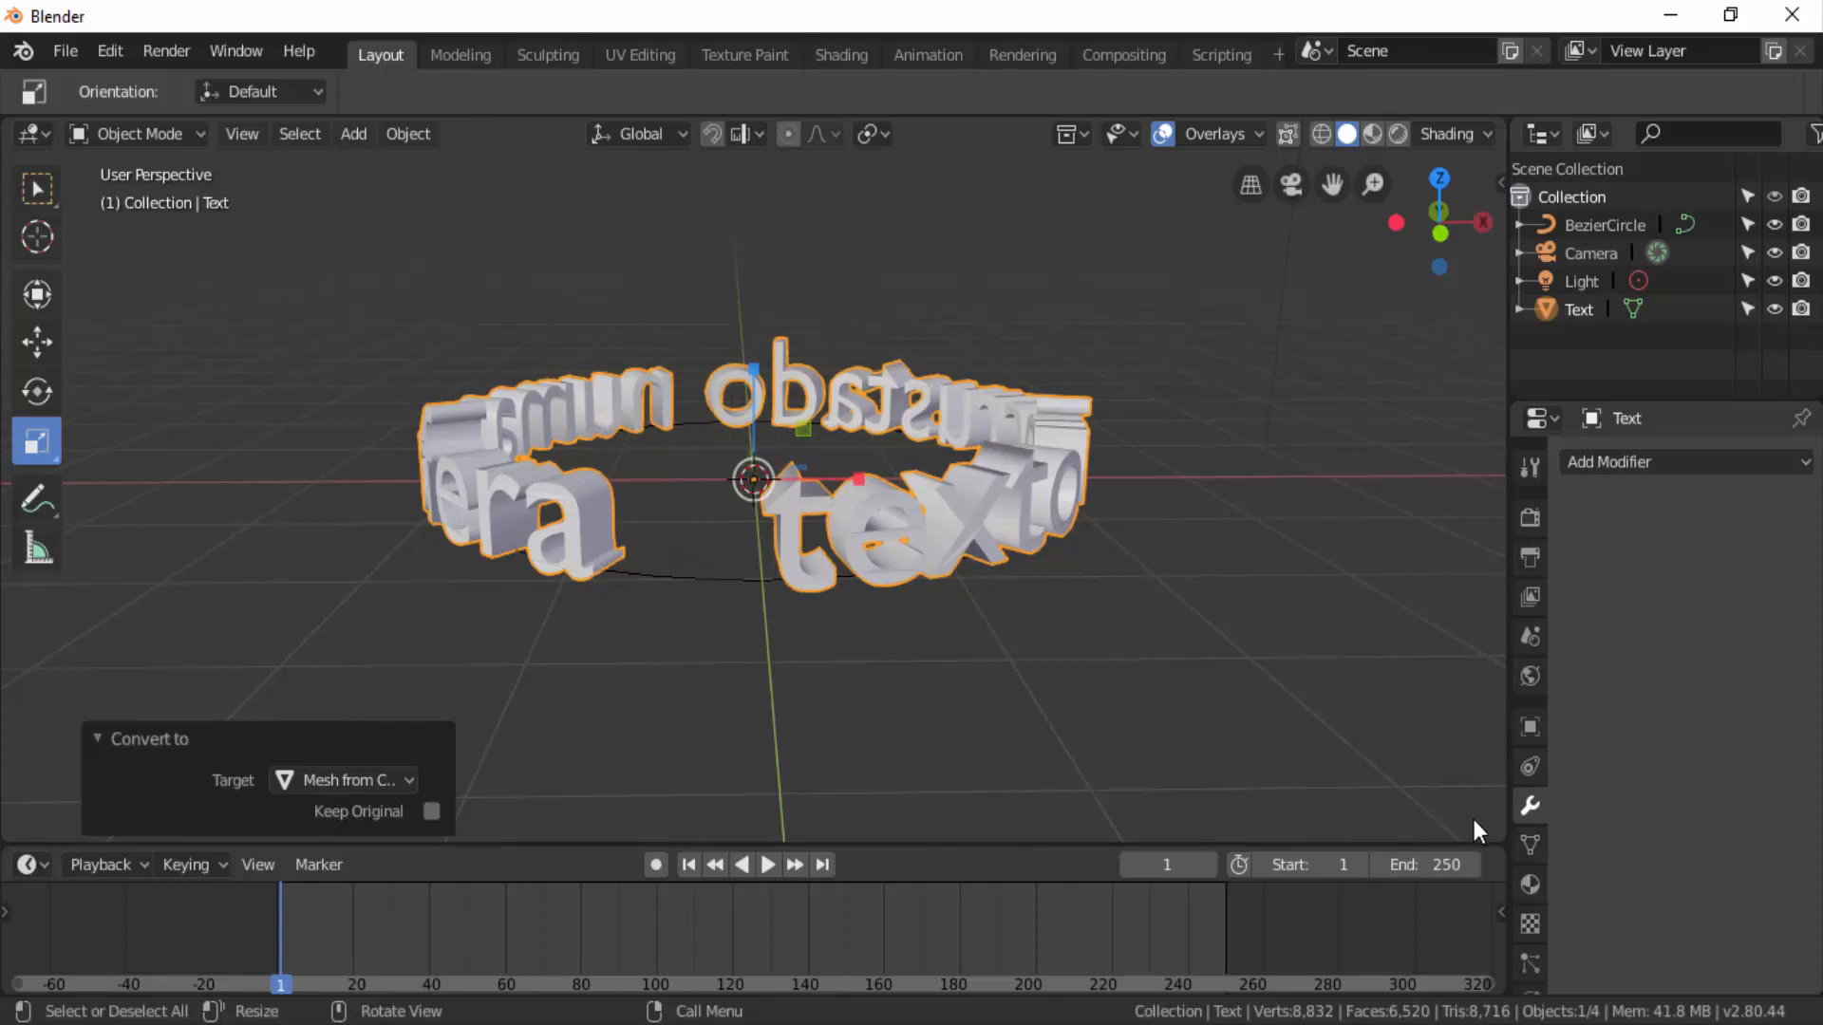
pyautogui.click(1530, 844)
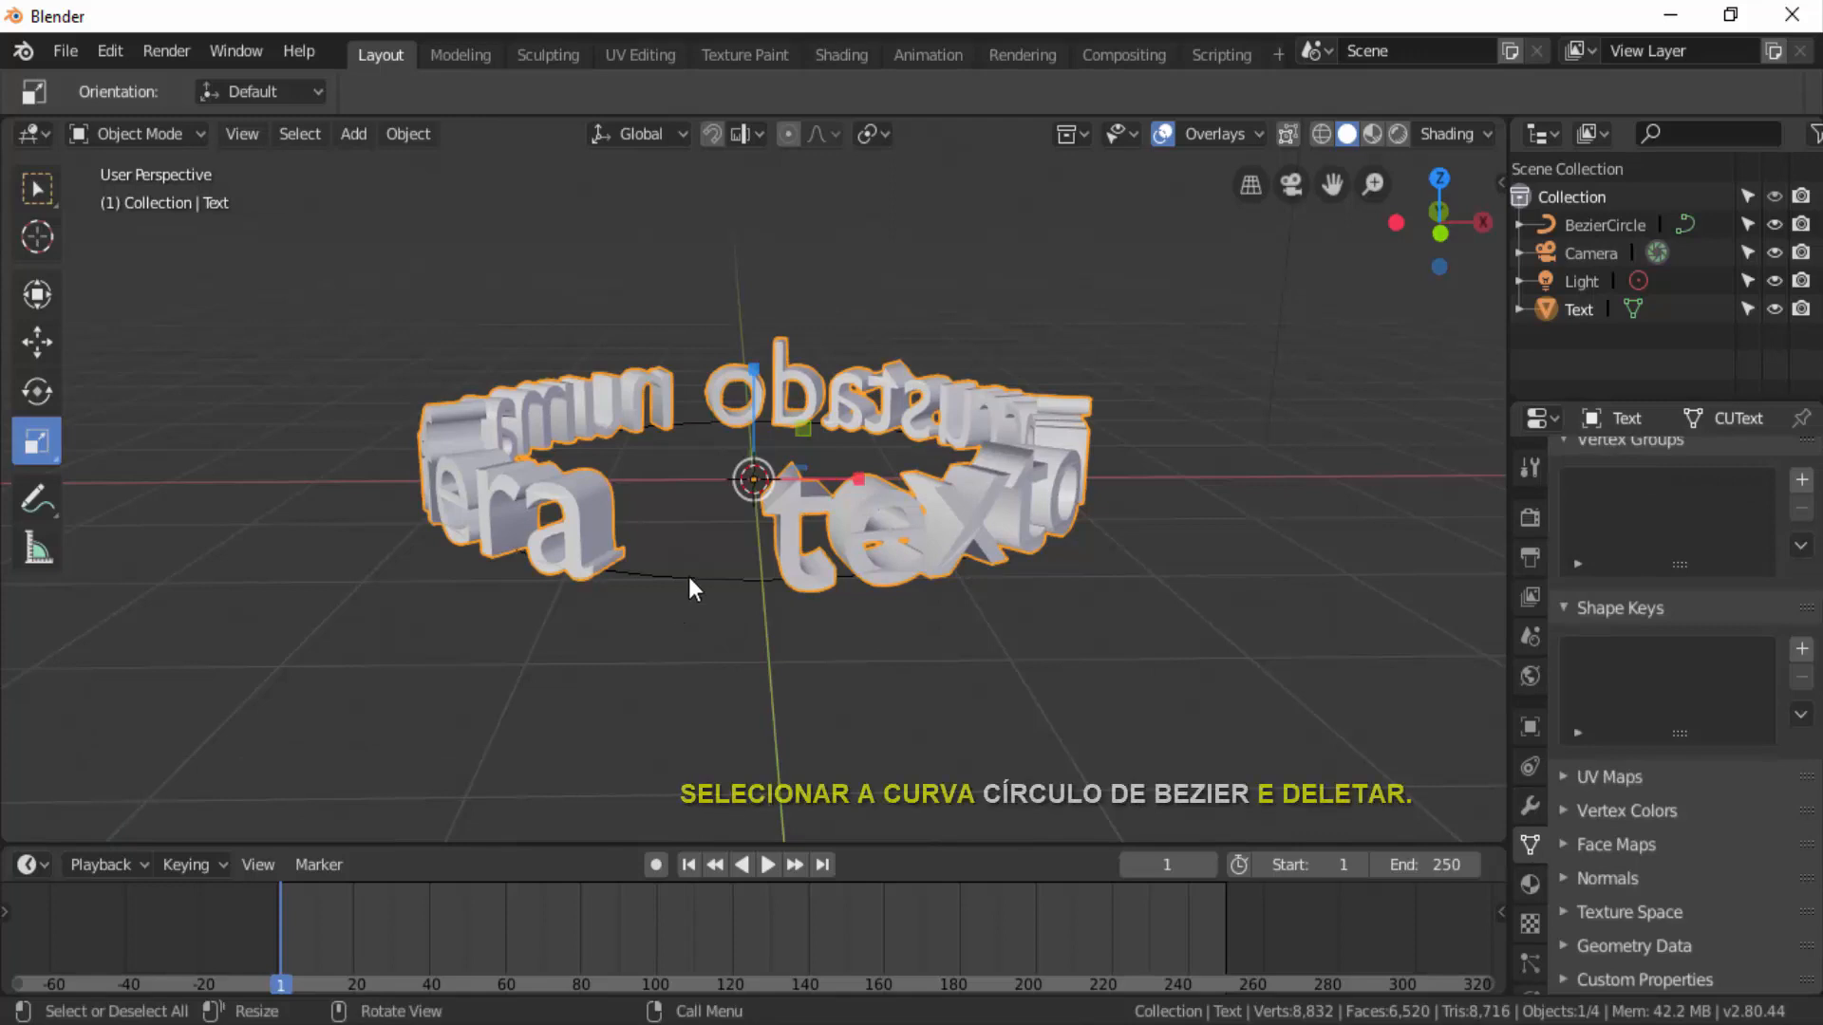
# Select the Bezier circle beneath the text and delete it
pyautogui.click(690, 578)
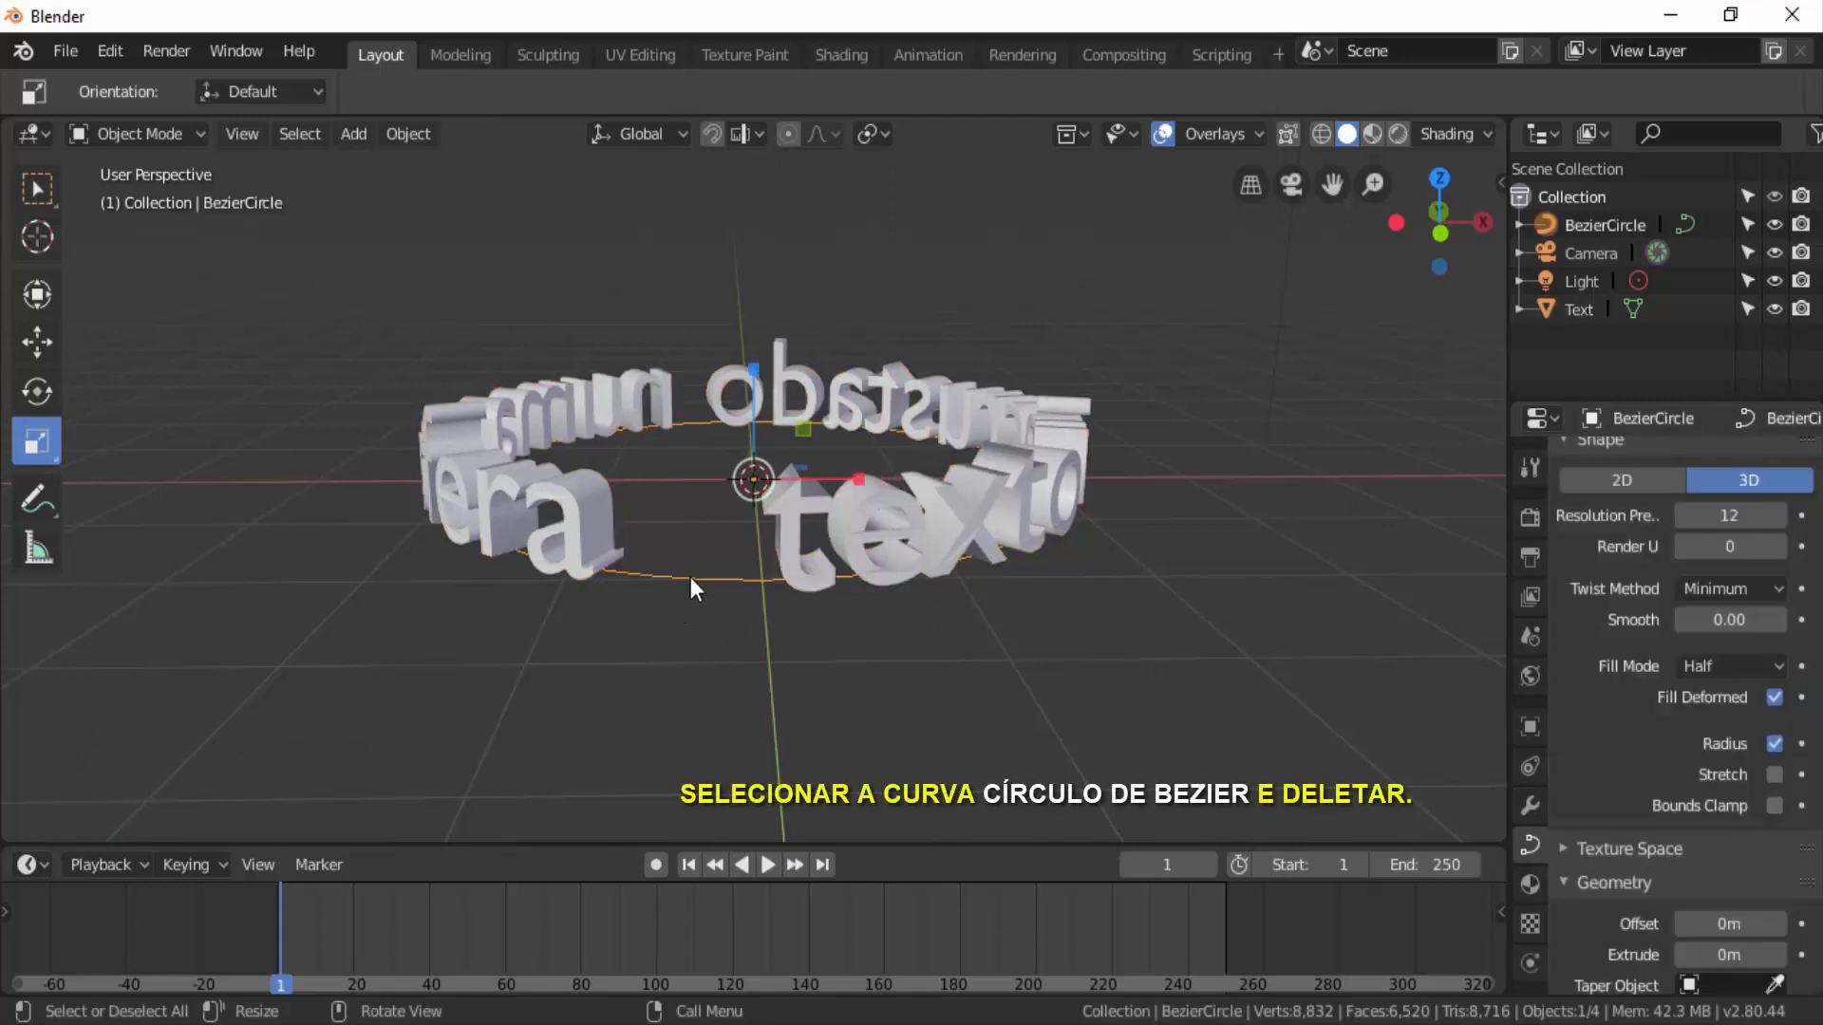
pyautogui.press('x')
pyautogui.click(1200, 608)
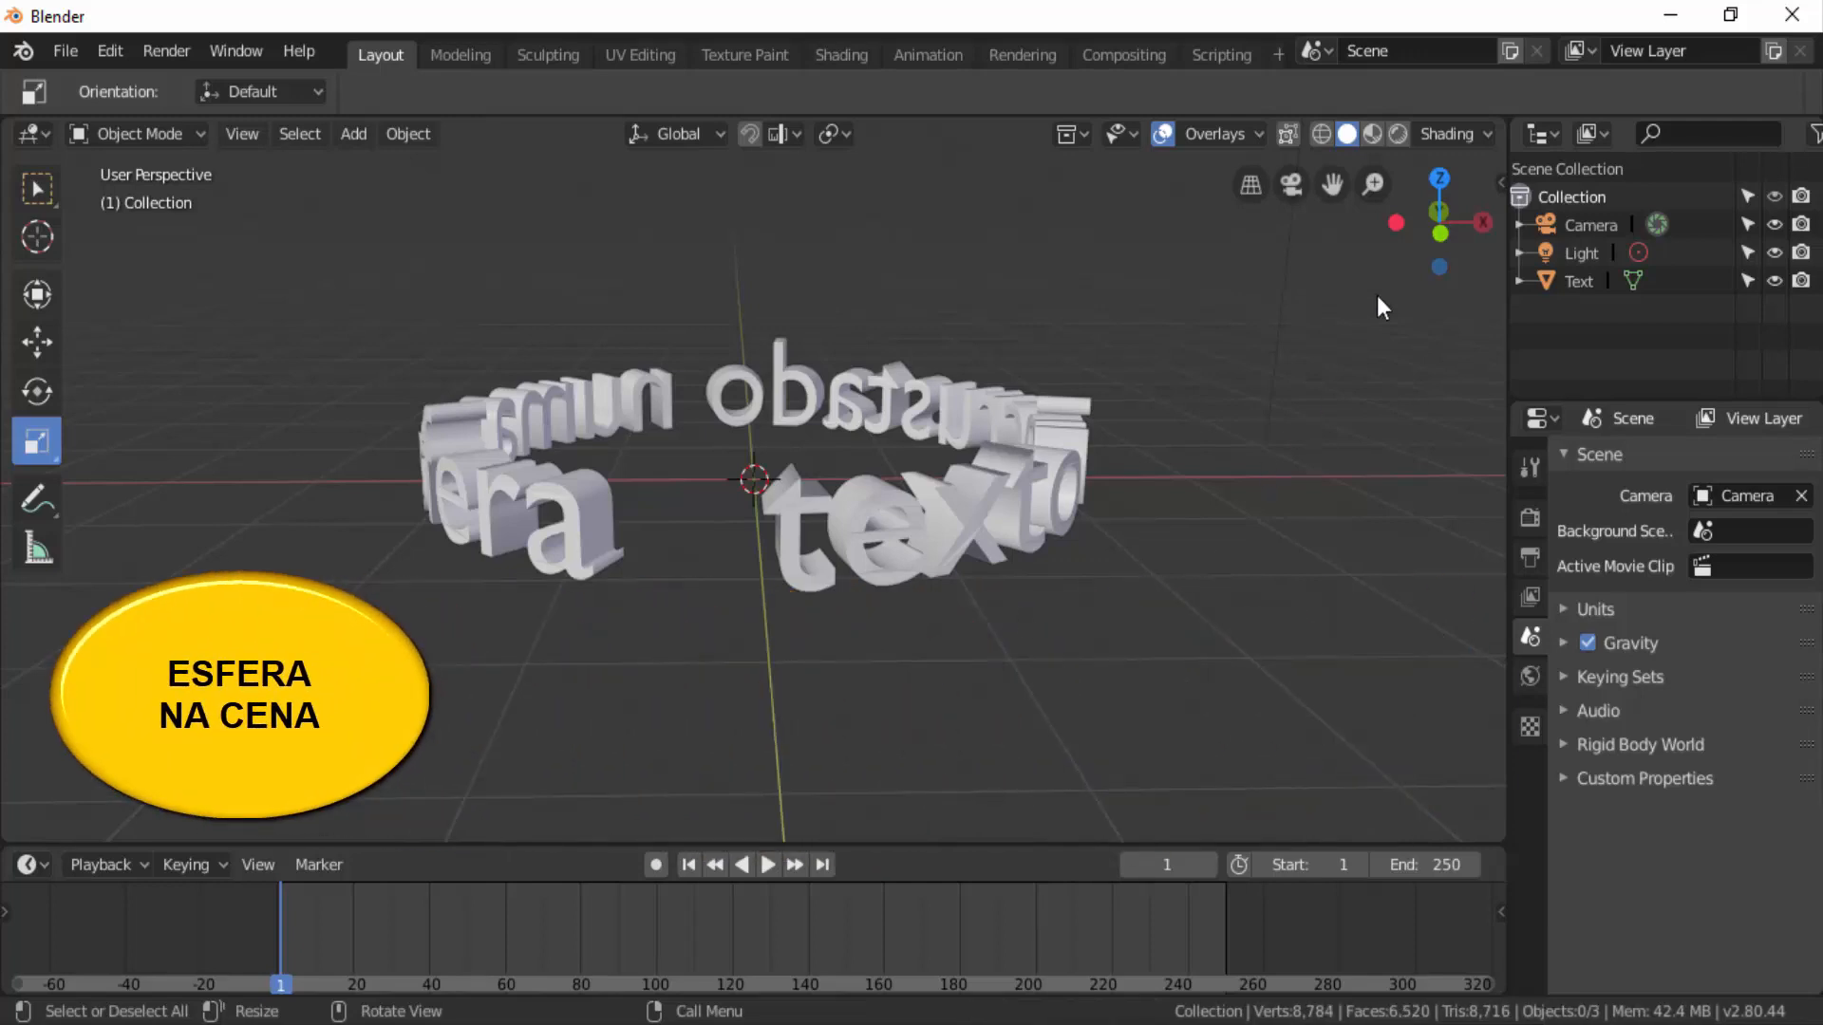
# Add a UV sphere at the centre of the text ring in the top view
pyautogui.click(1440, 178)
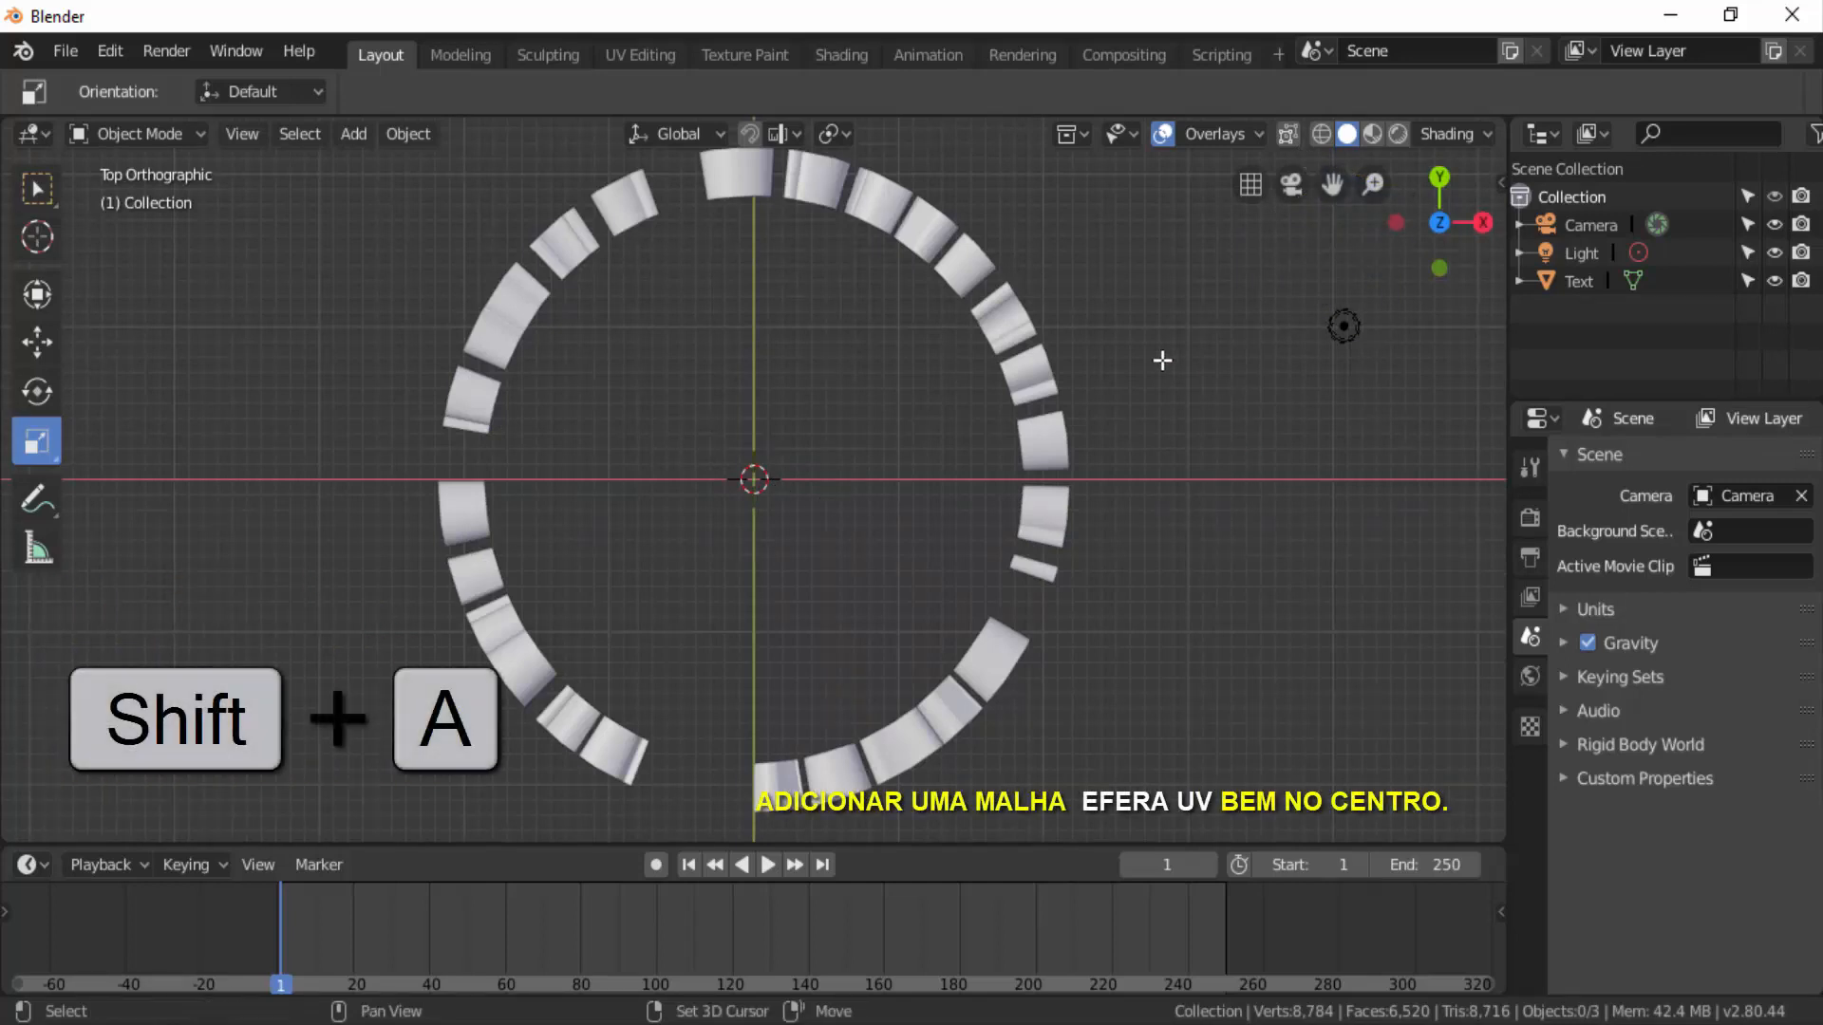
pyautogui.hotkey('shift', 'a')
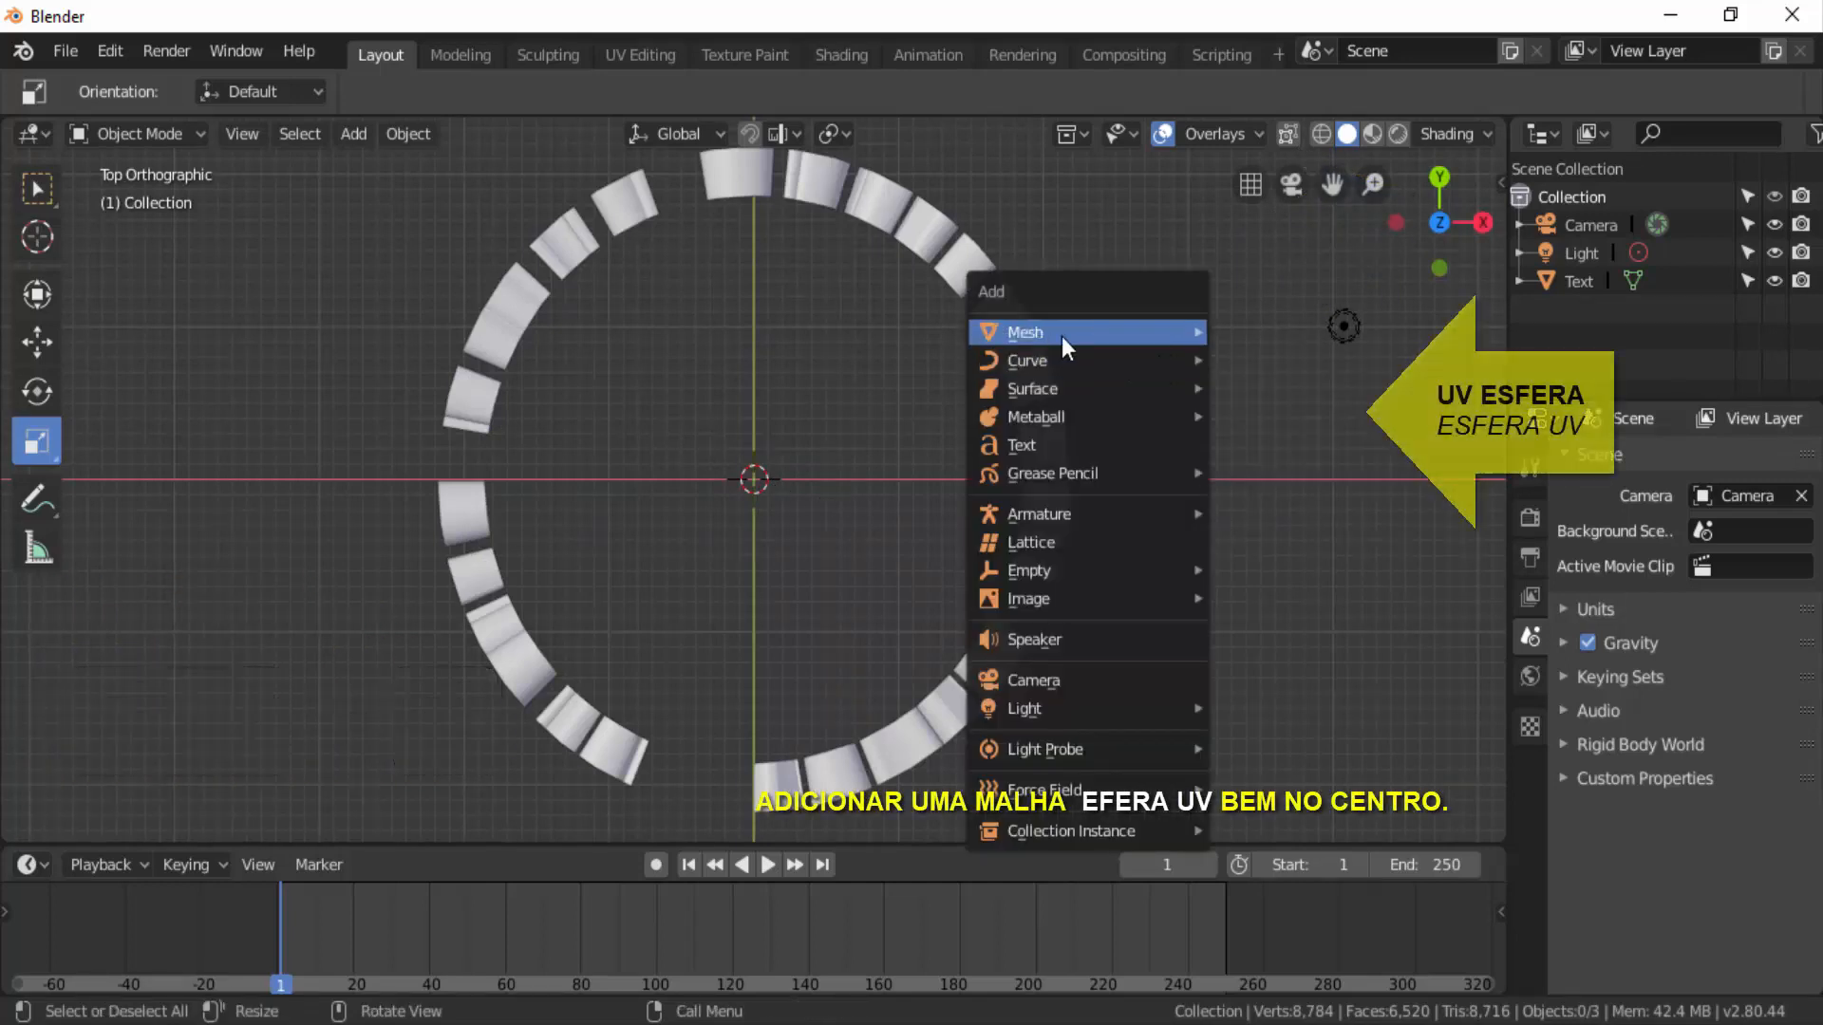
pyautogui.moveTo(1048, 332)
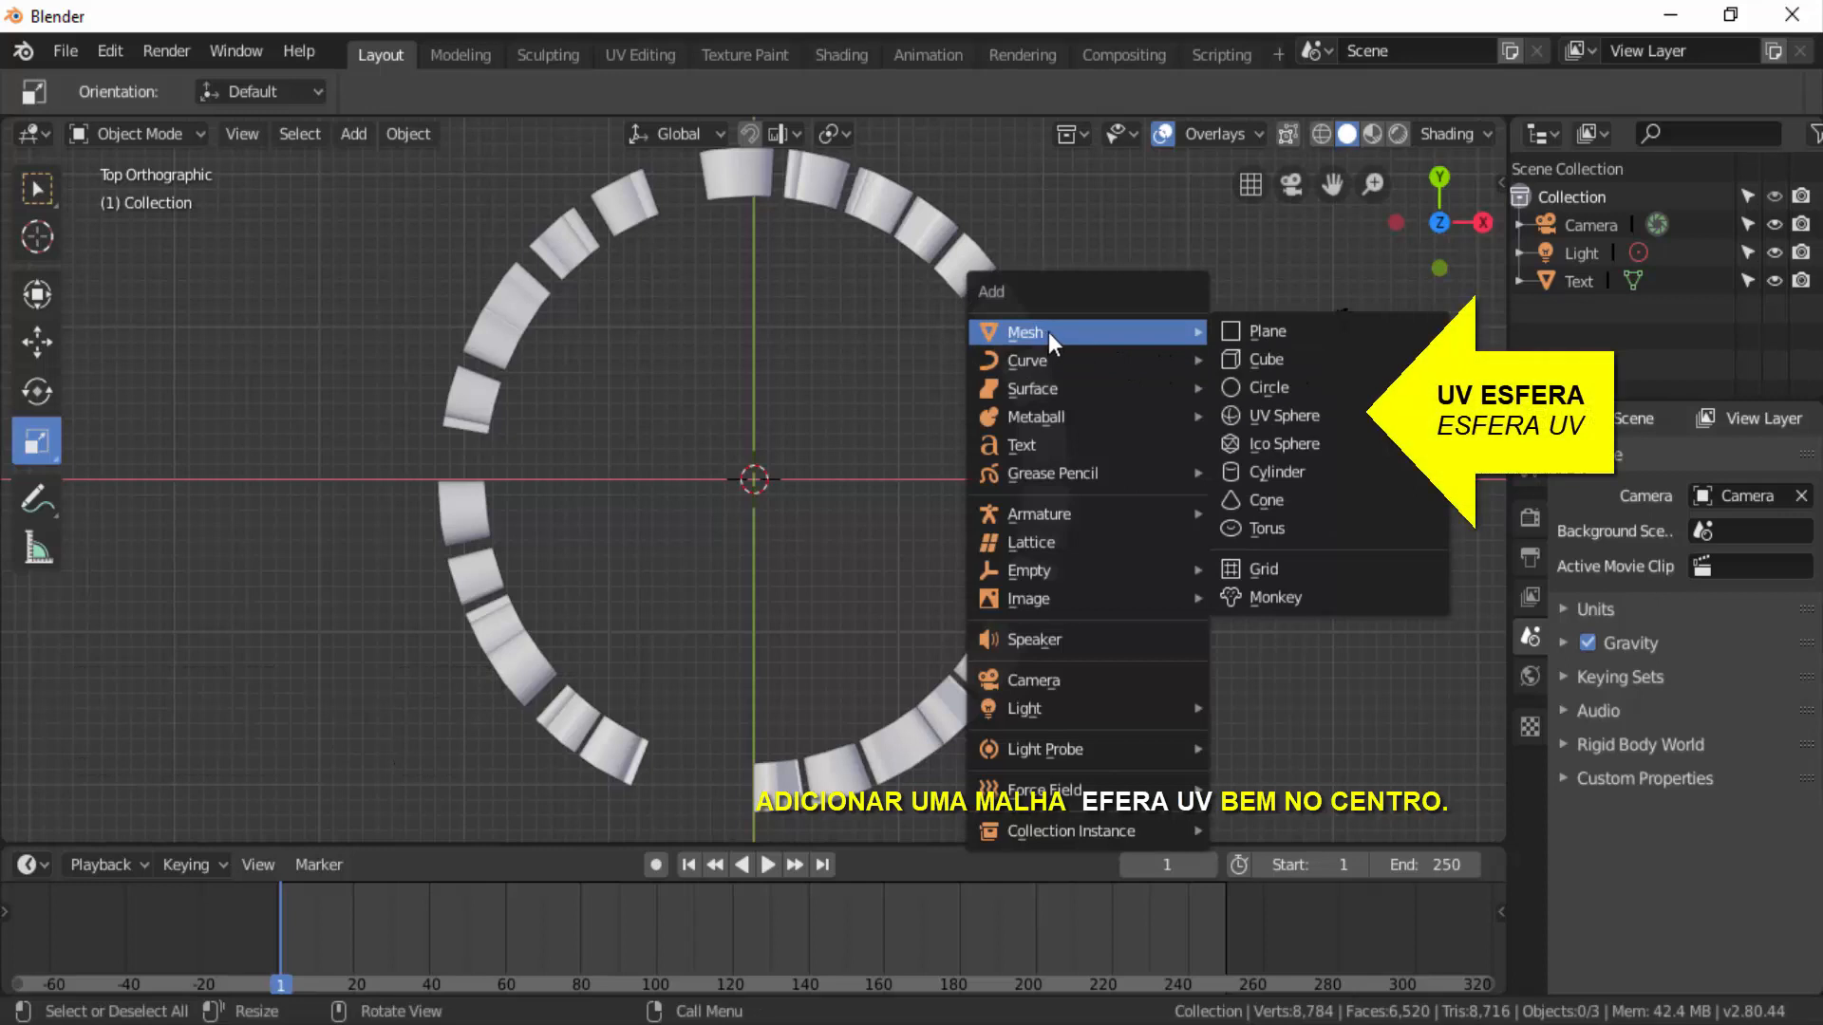
pyautogui.click(1313, 418)
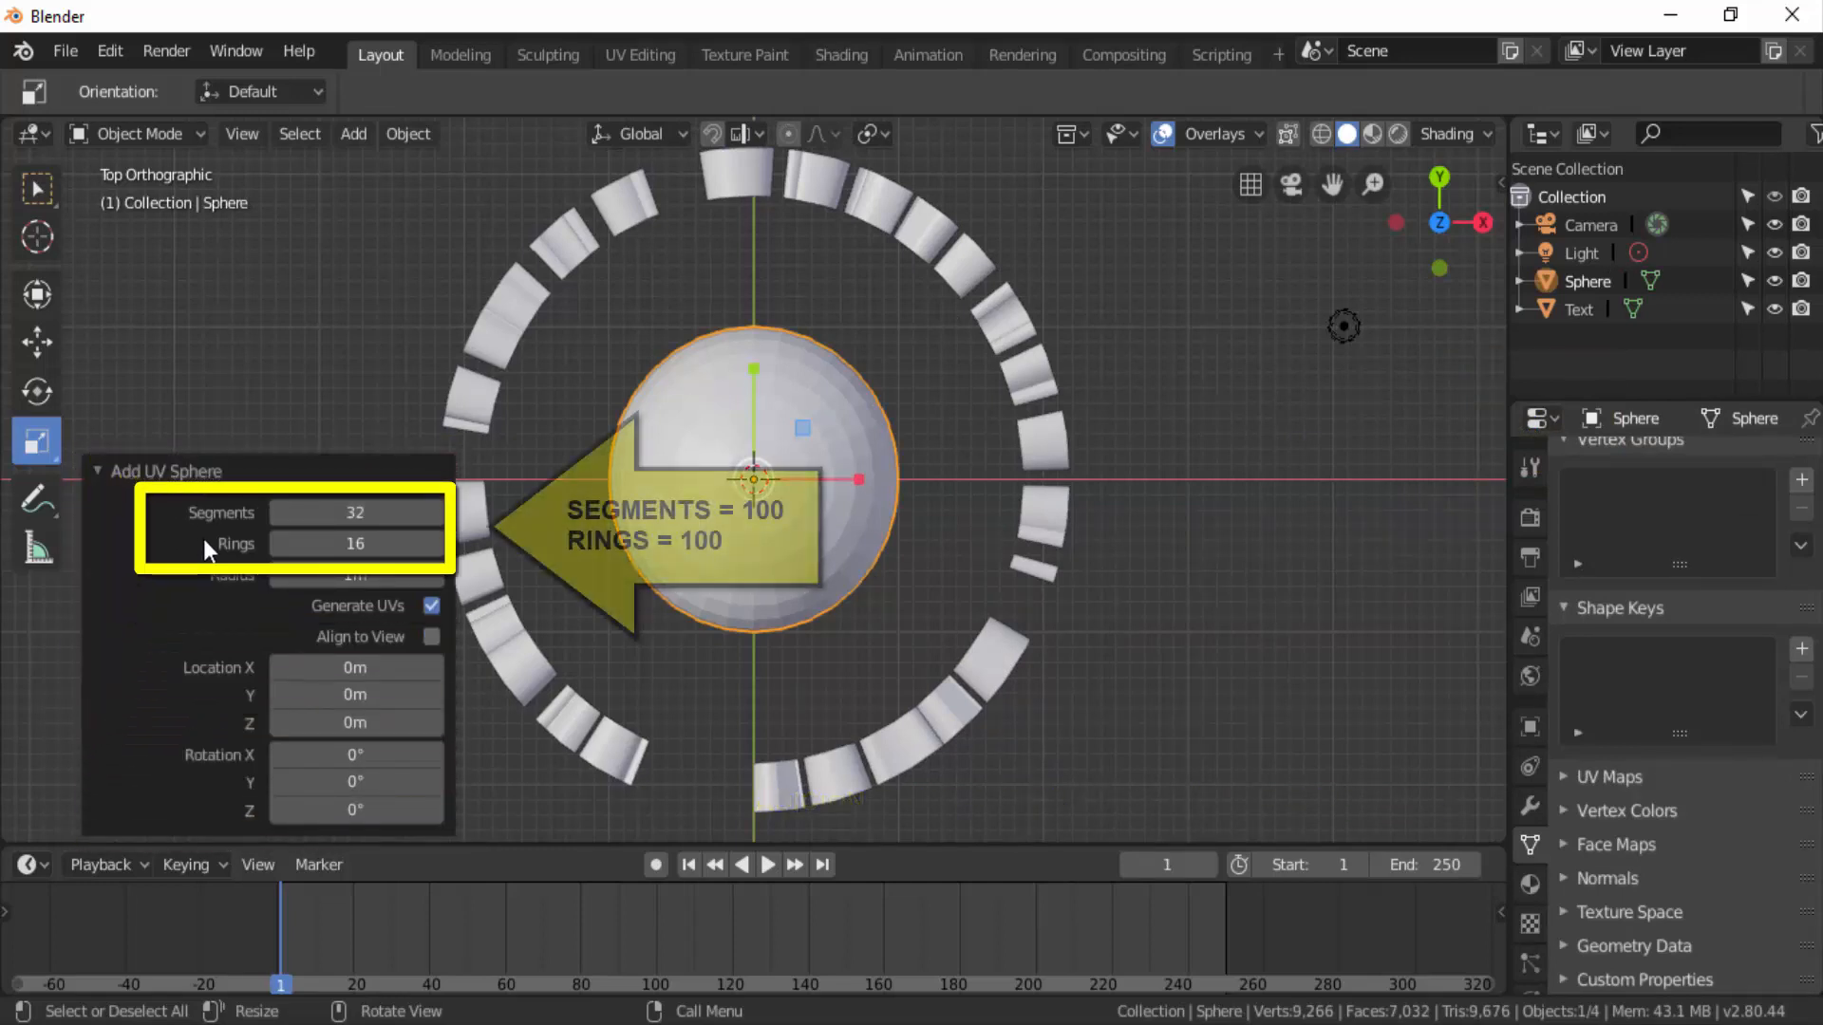
# Set the new UV sphere's segments and rings to 100 each, and return to the Select Box tool
pyautogui.click(356, 514)
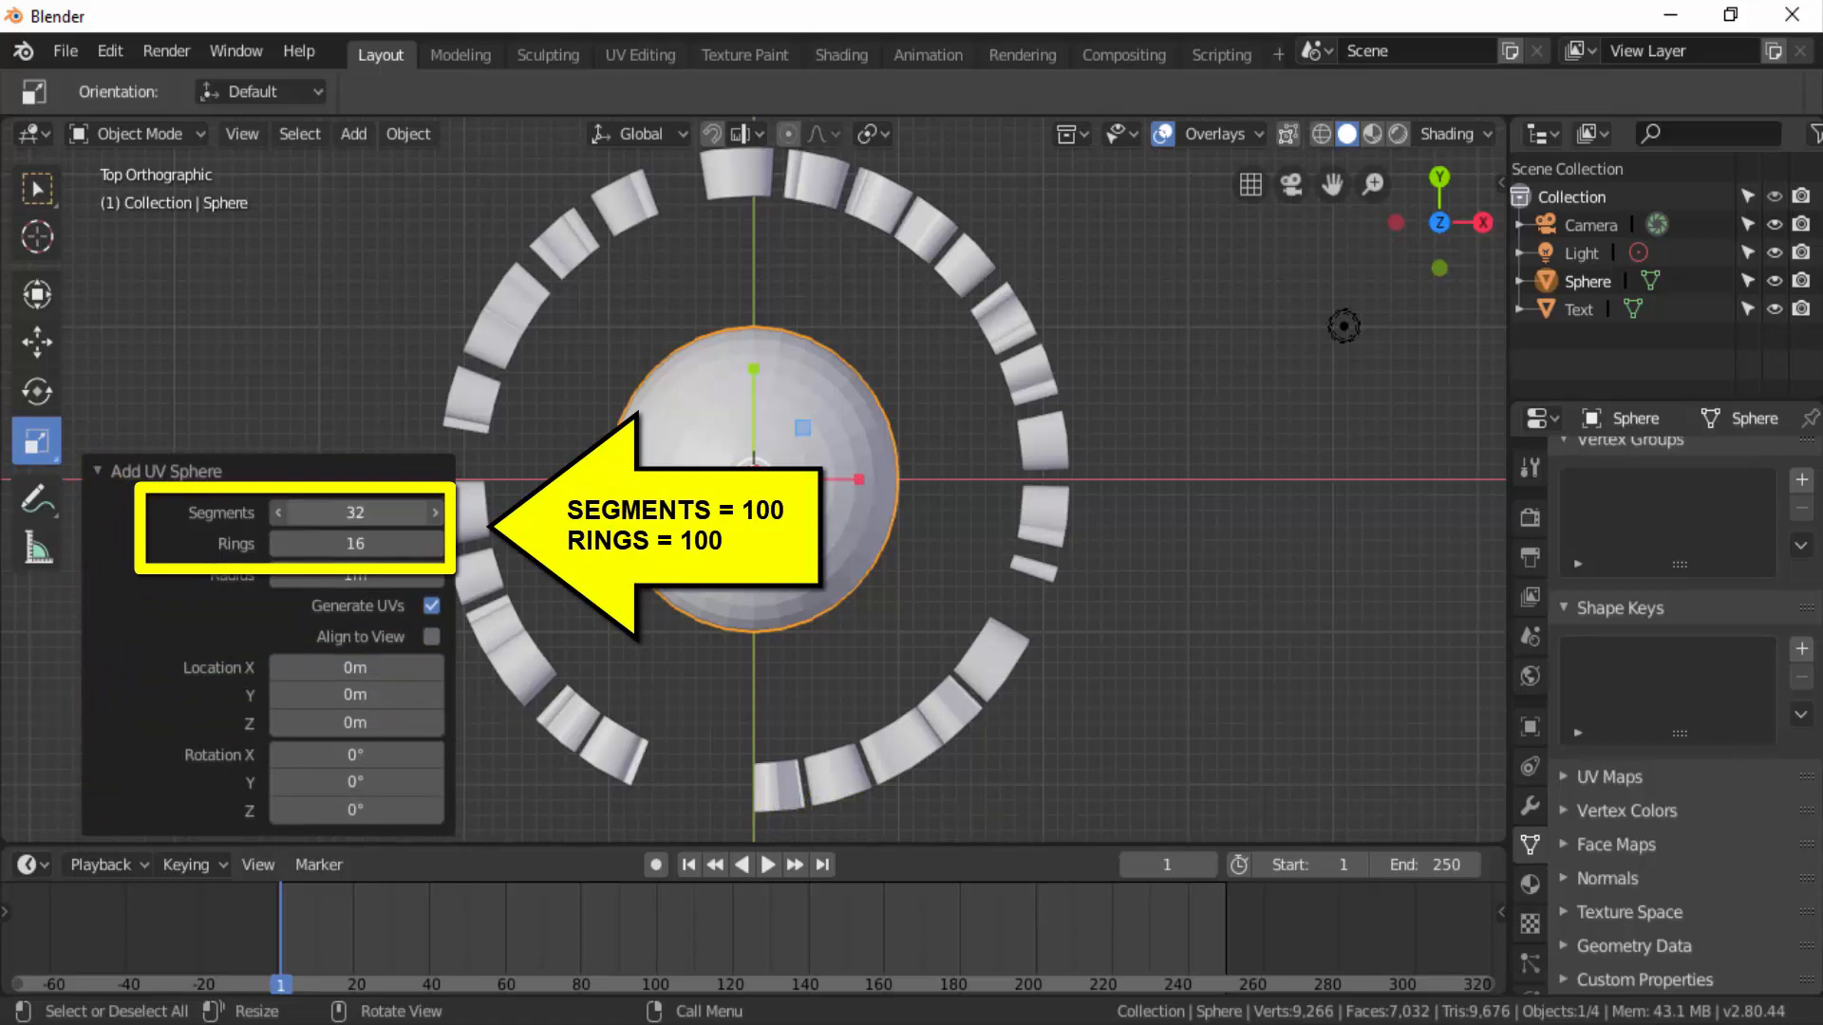
pyautogui.press('BackSpace')
pyautogui.write('100')
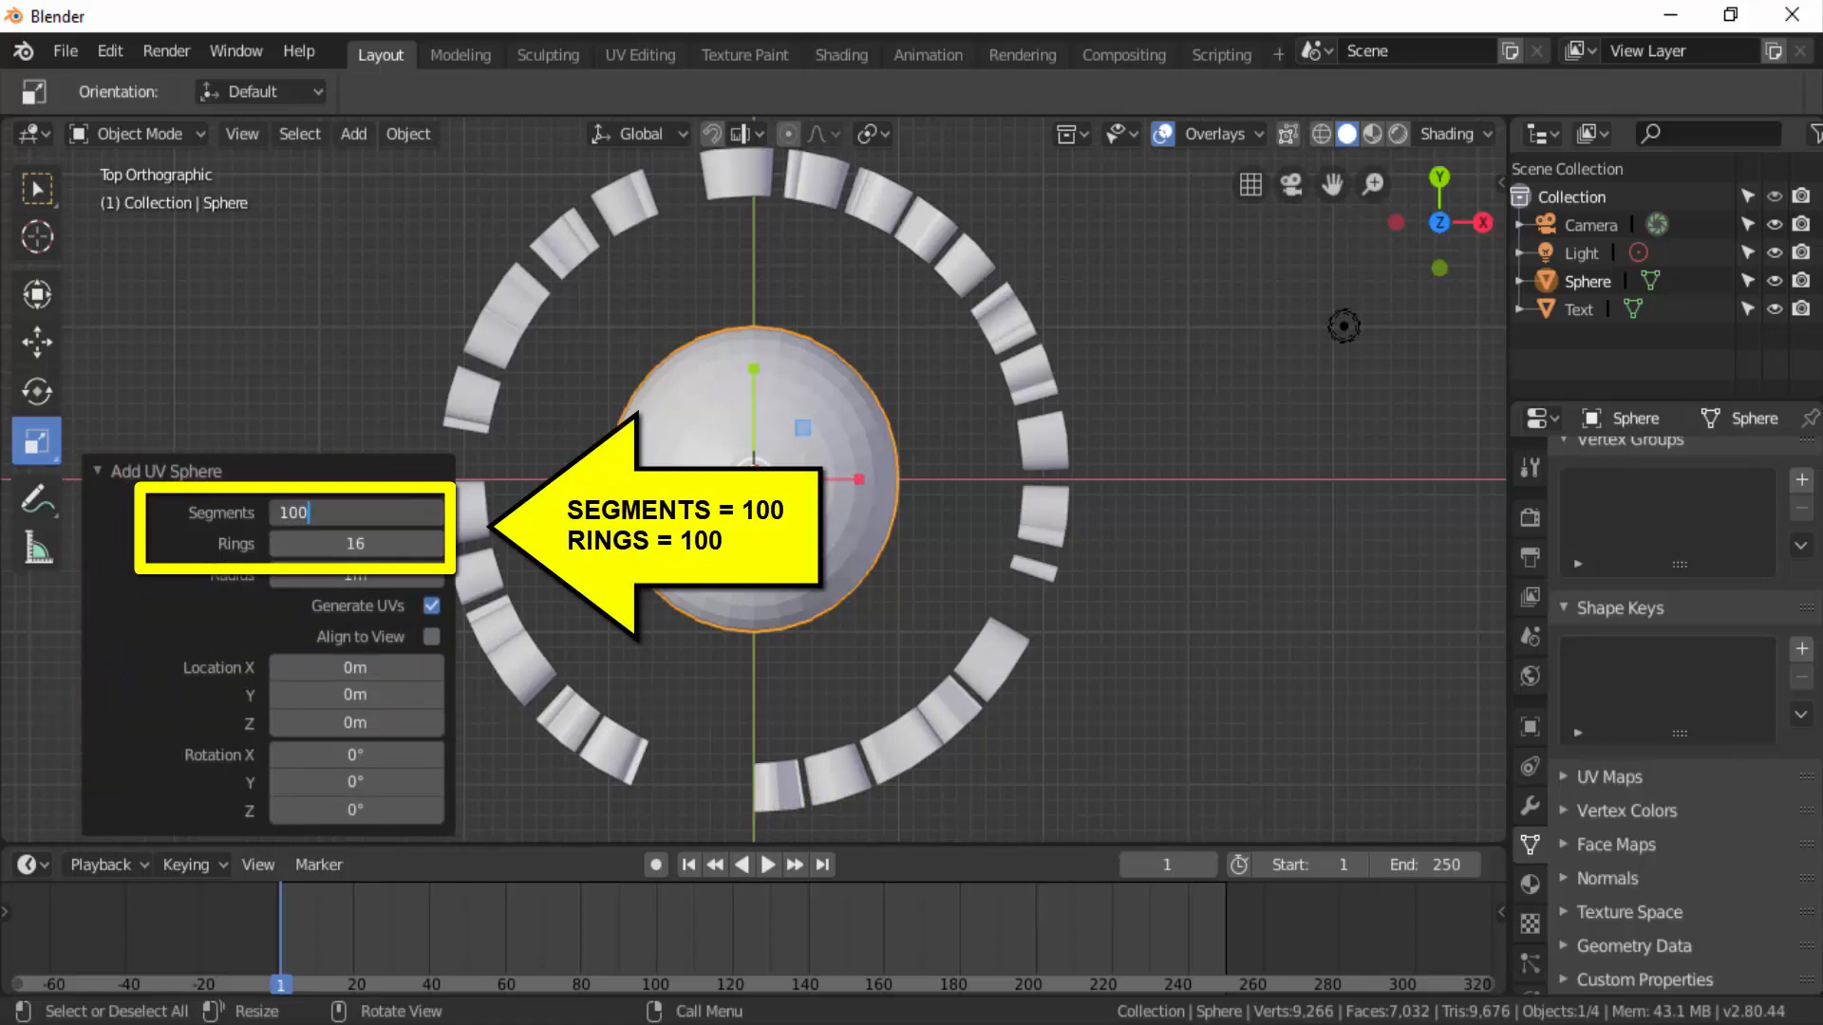
pyautogui.press('Tab')
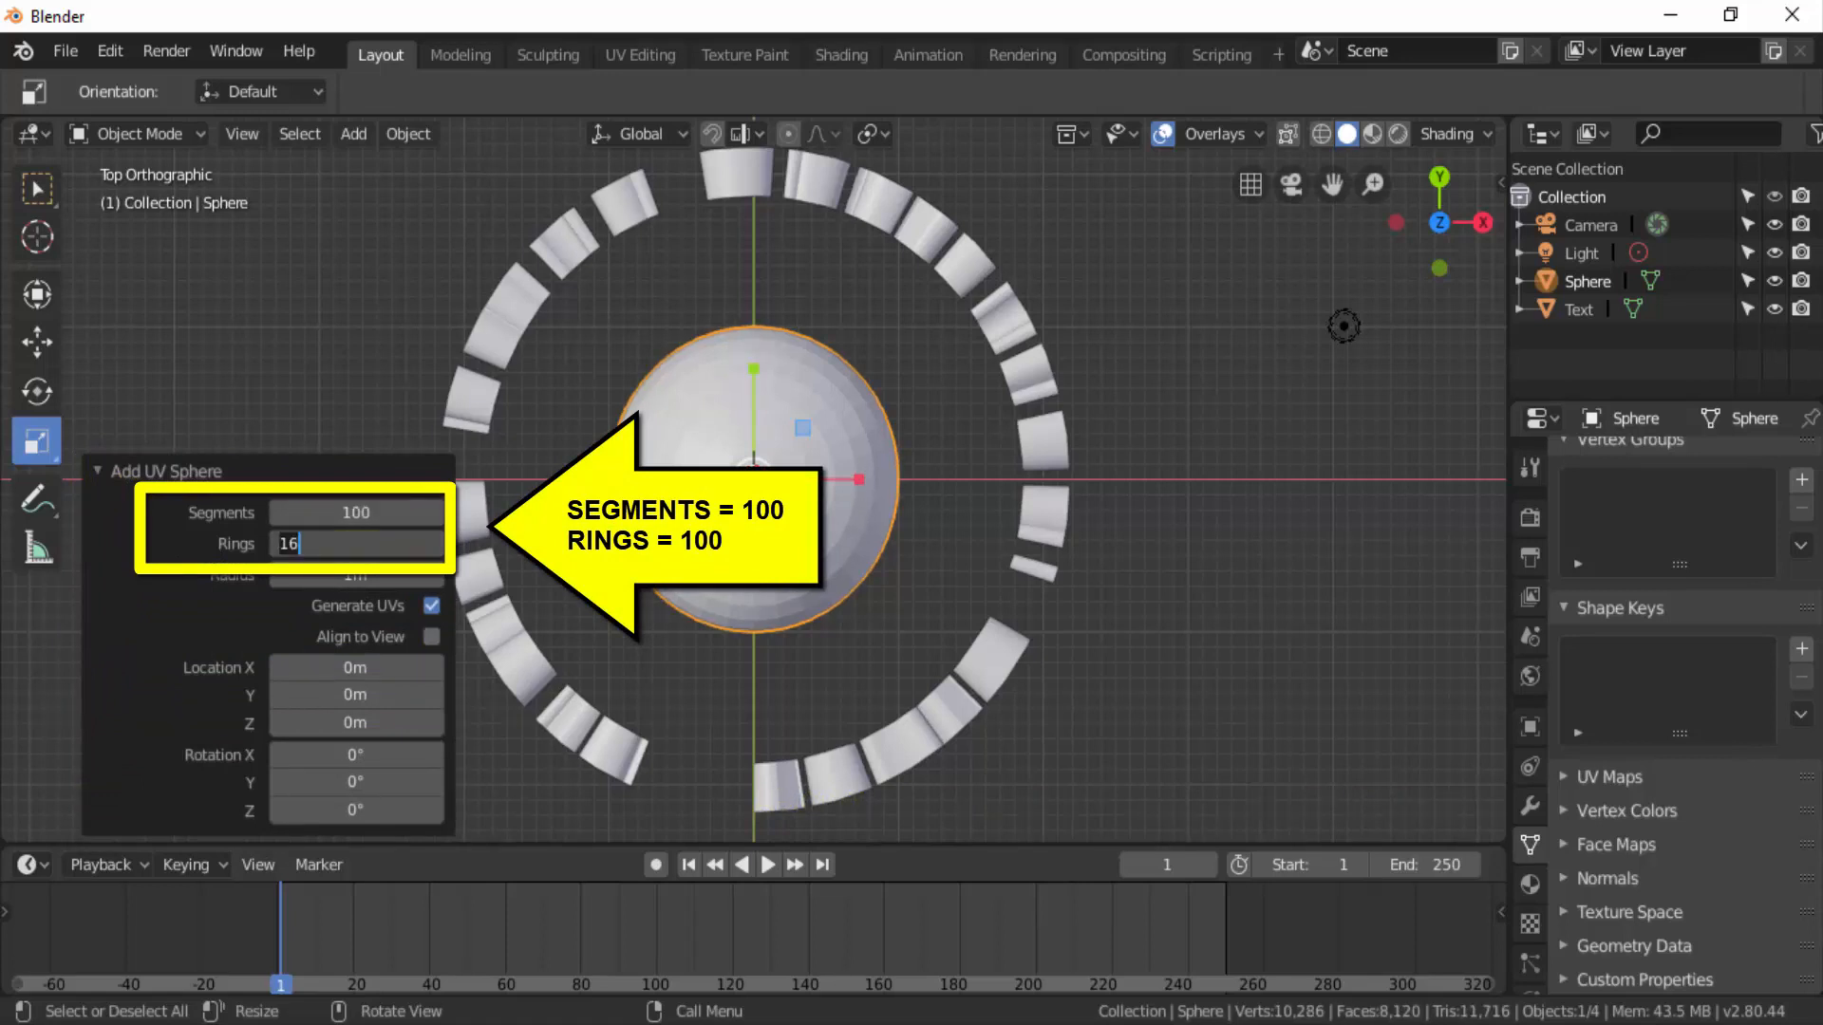
pyautogui.write('100')
pyautogui.press('Return')
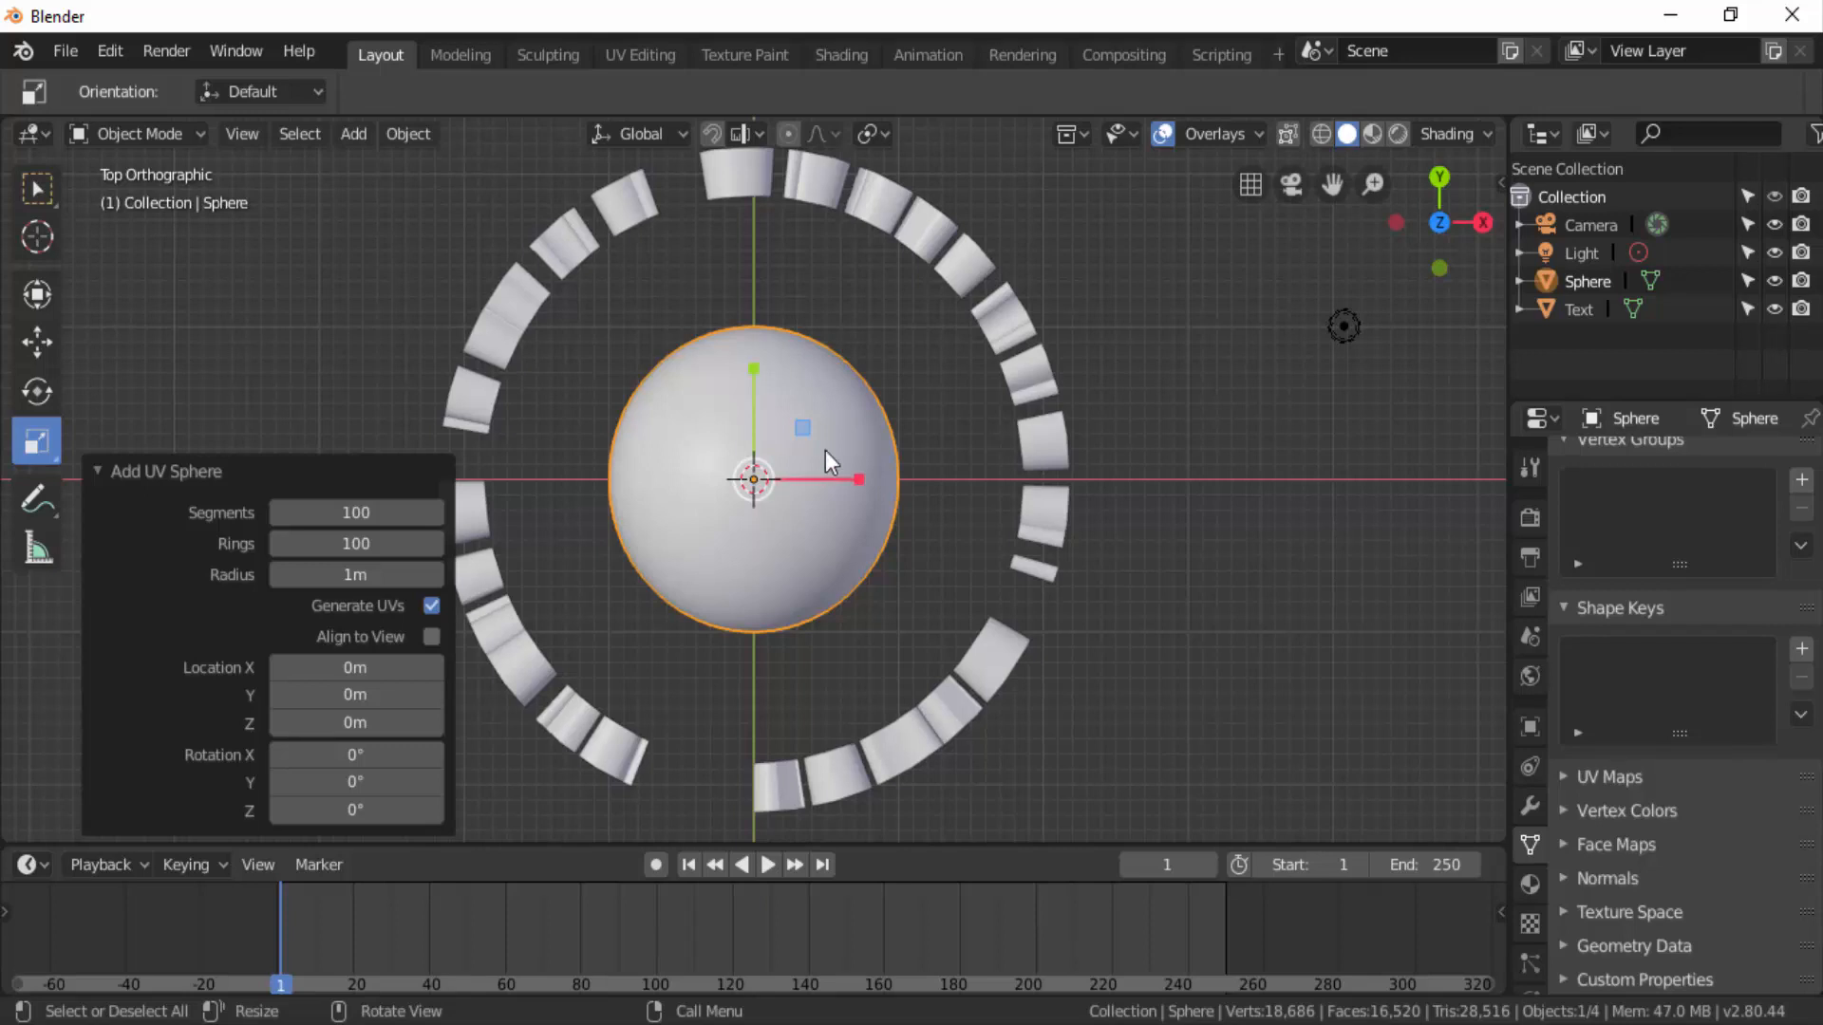
pyautogui.click(836, 395)
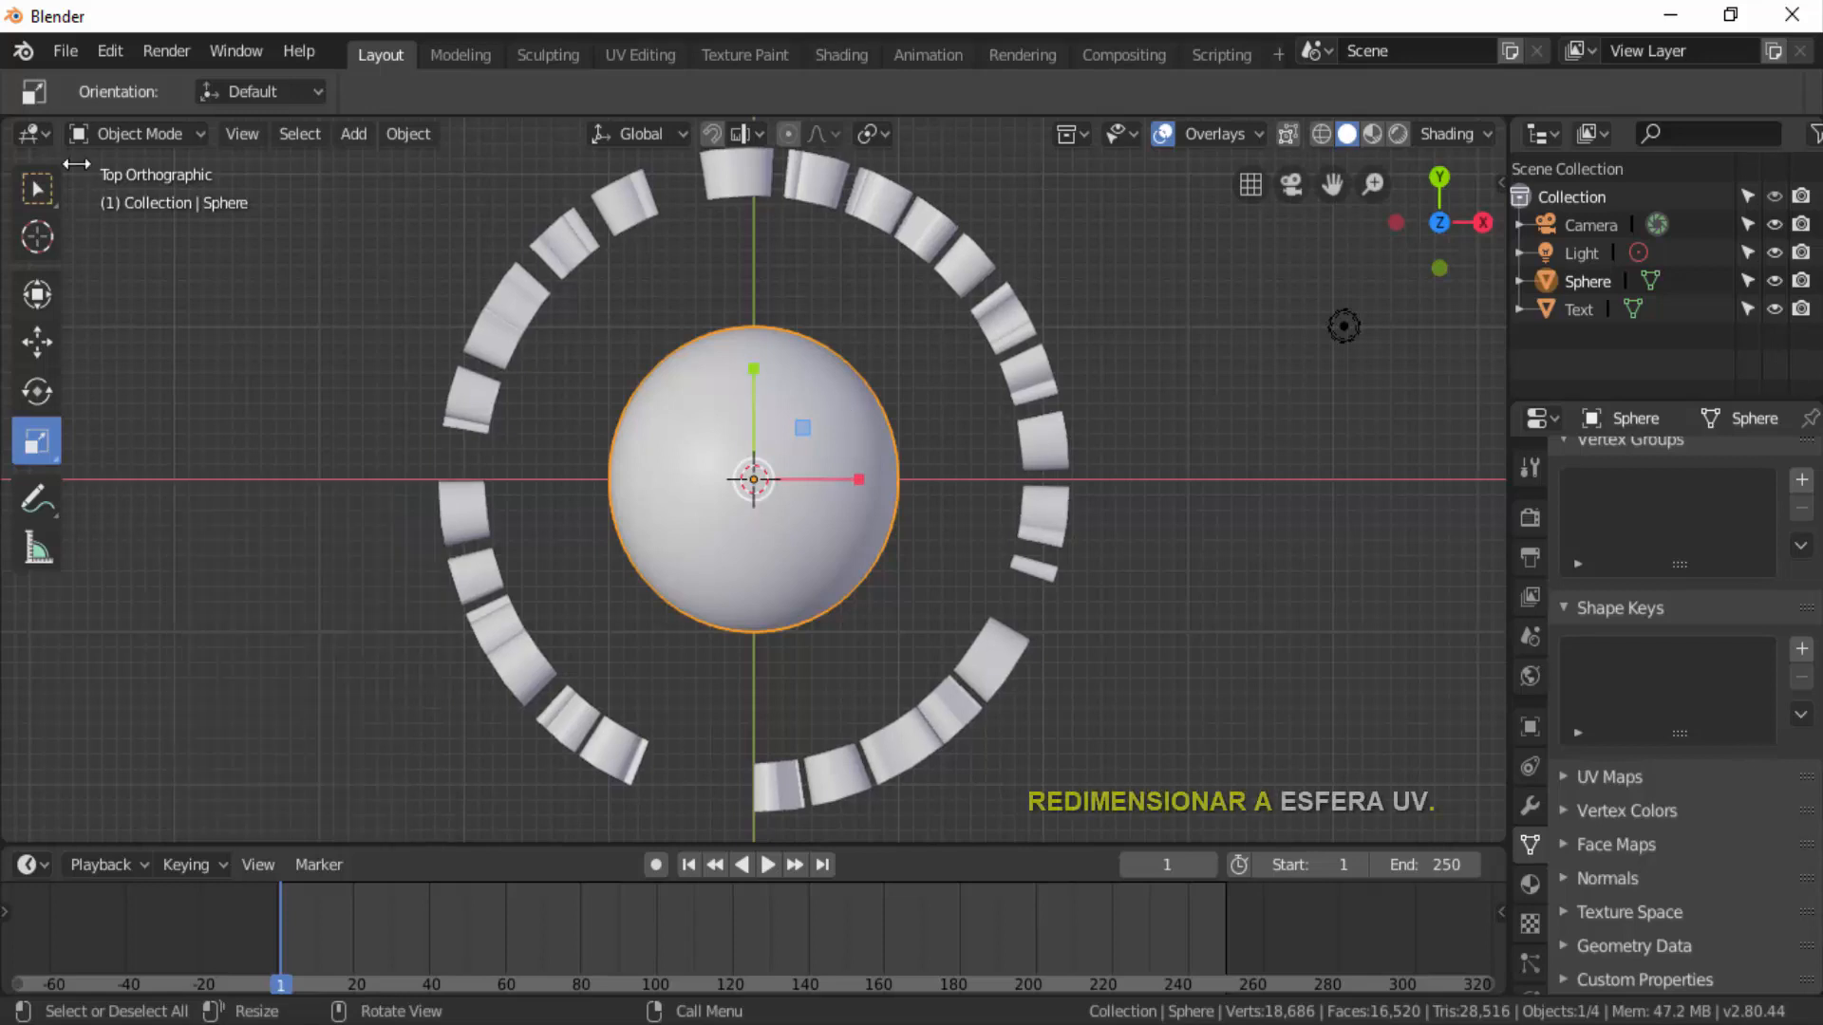
pyautogui.click(43, 190)
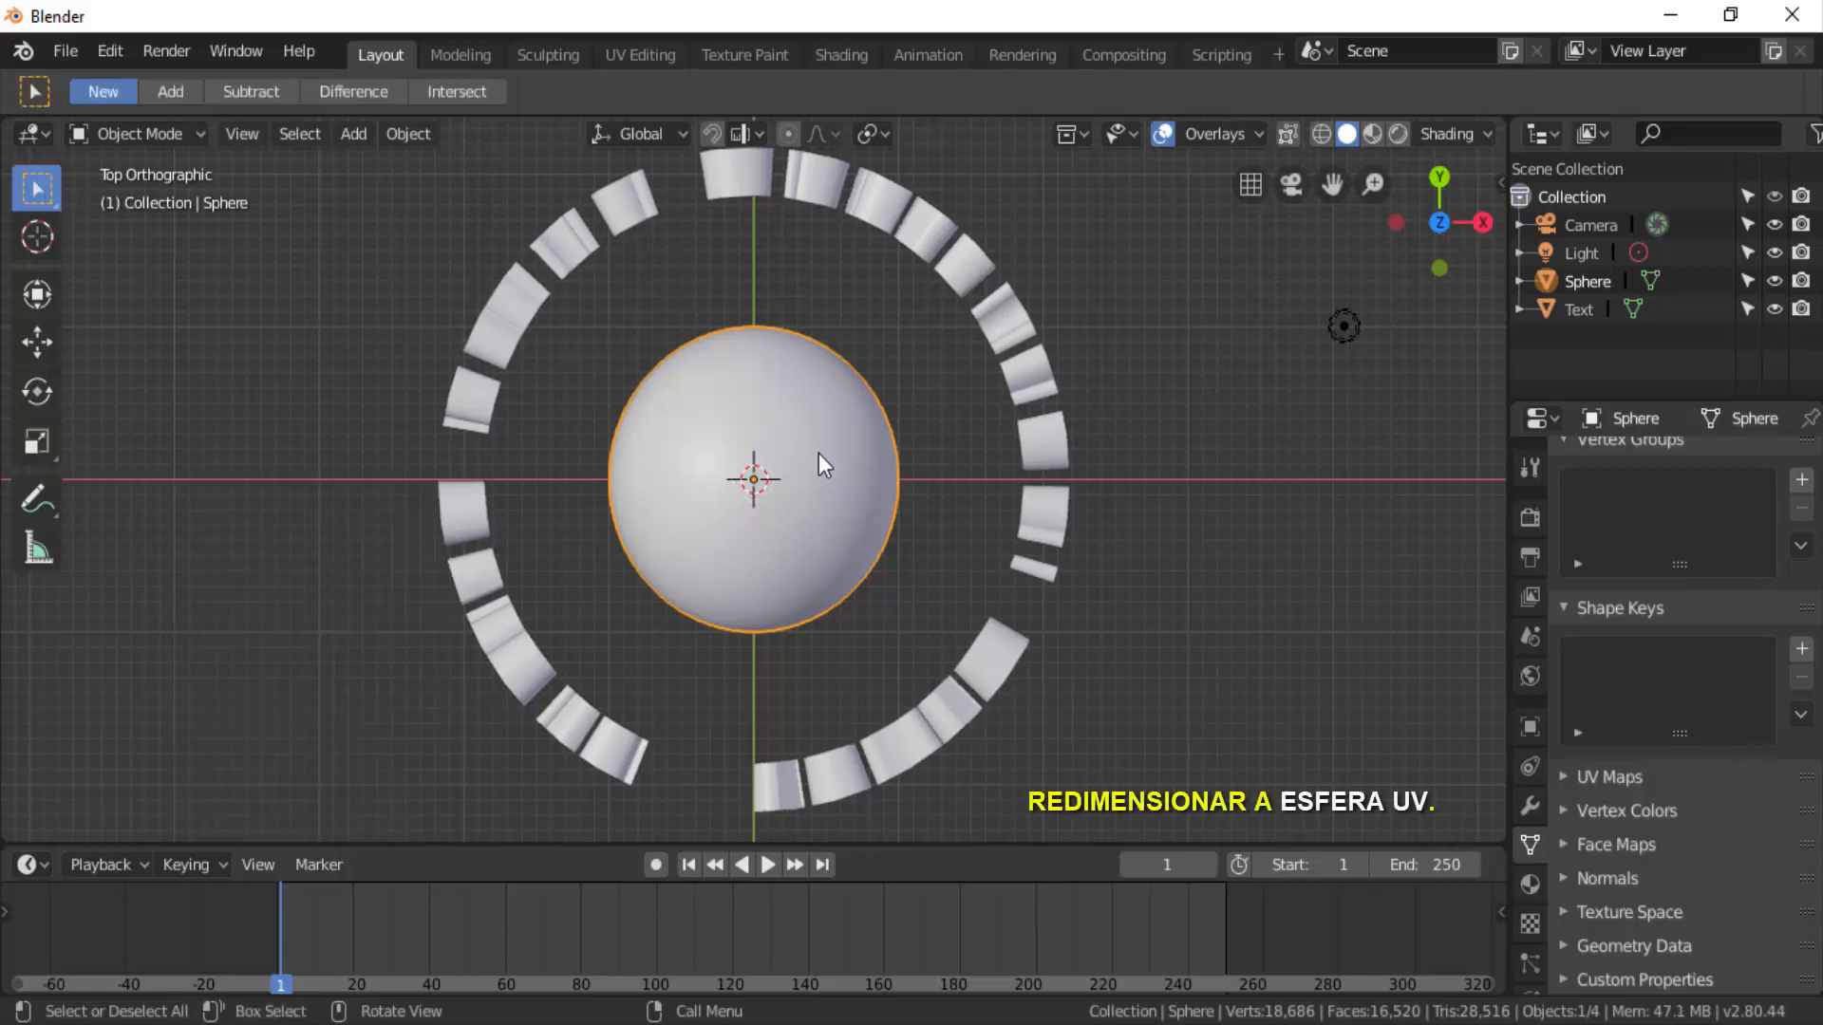
# Scale the UV sphere up by about 2.02 so its surface cuts into the text ring, and shade it smooth
pyautogui.press('s')
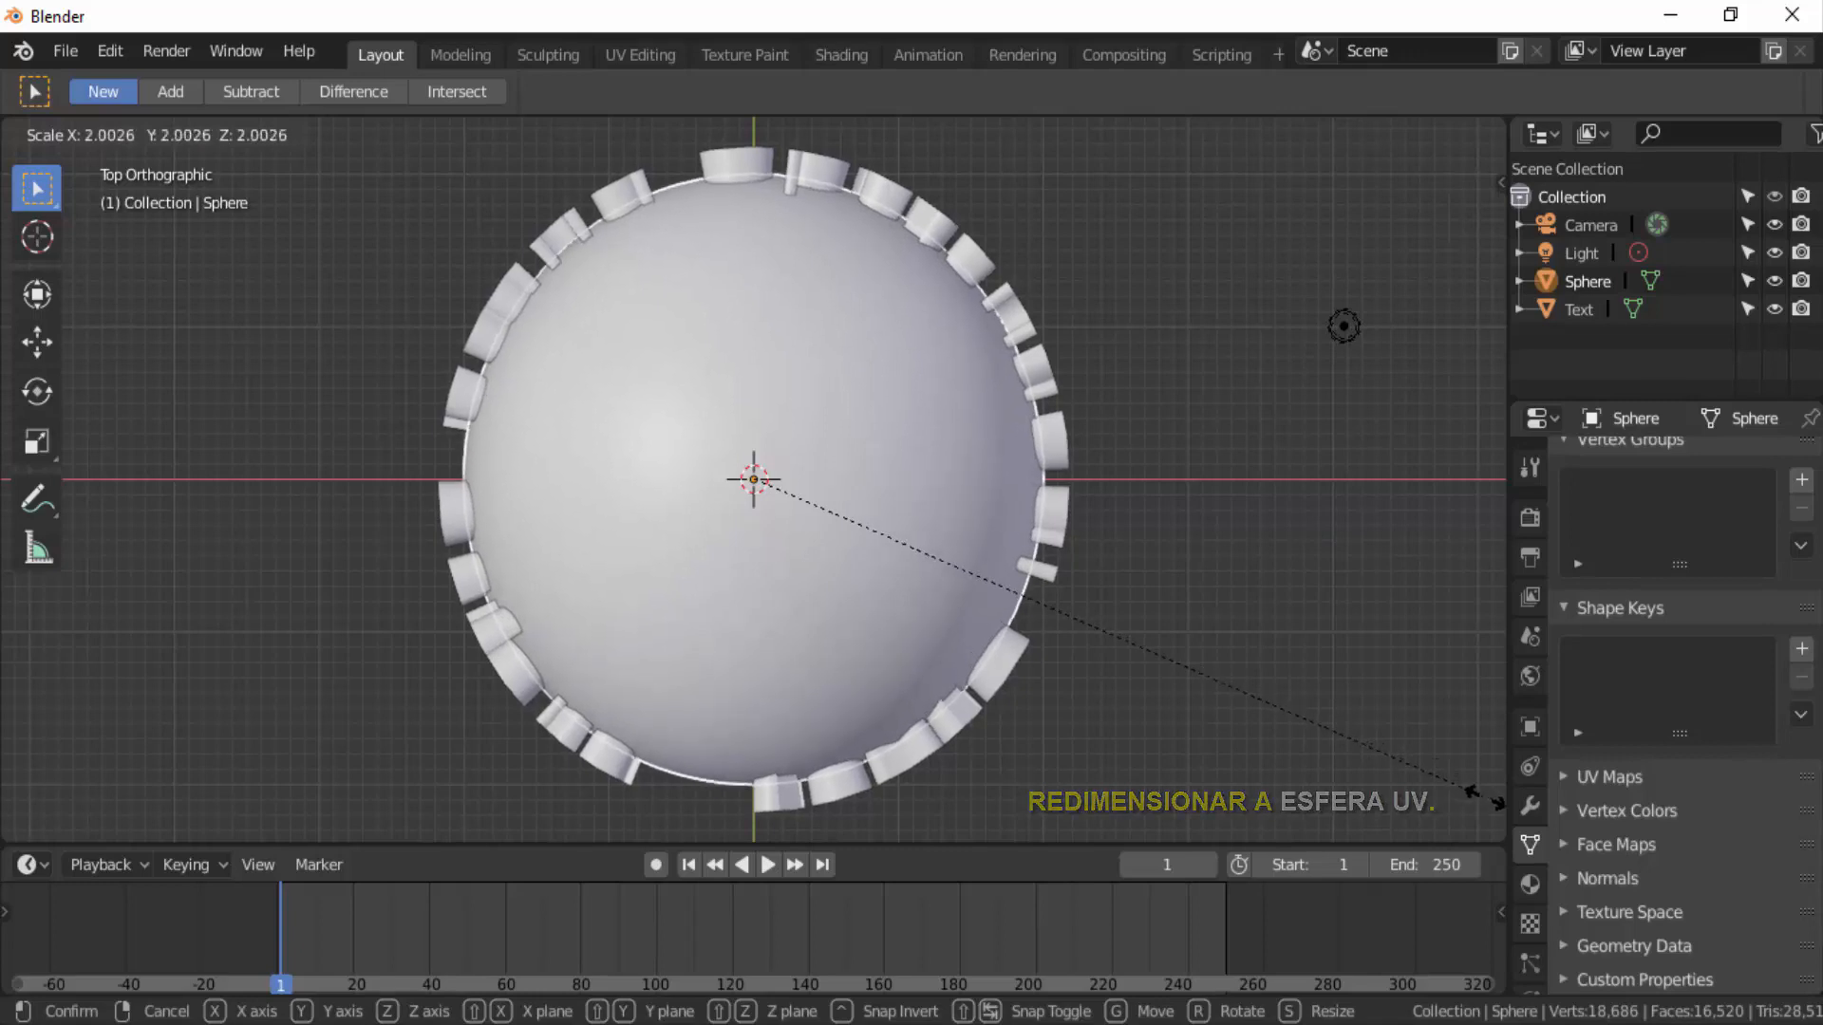
pyautogui.click(1476, 795)
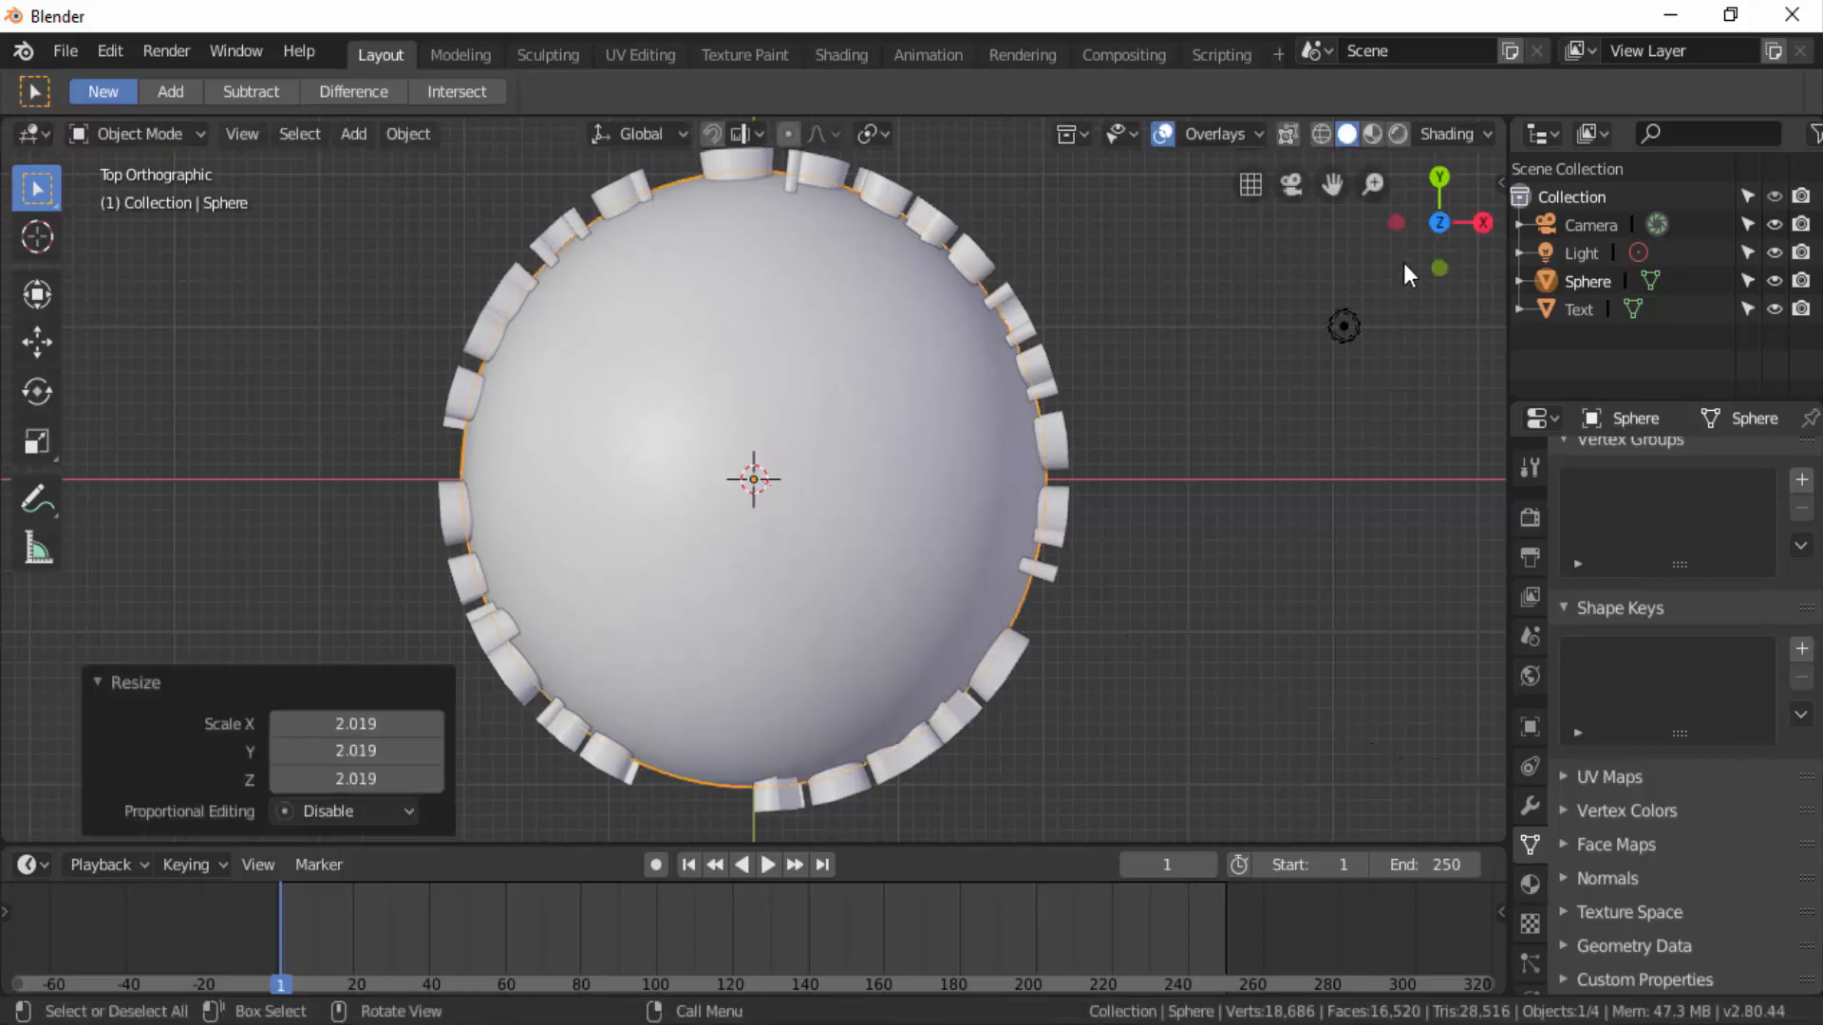
pyautogui.moveTo(1424, 237); pyautogui.dragTo(1452, 318)
pyautogui.scroll(2, 842, 351)
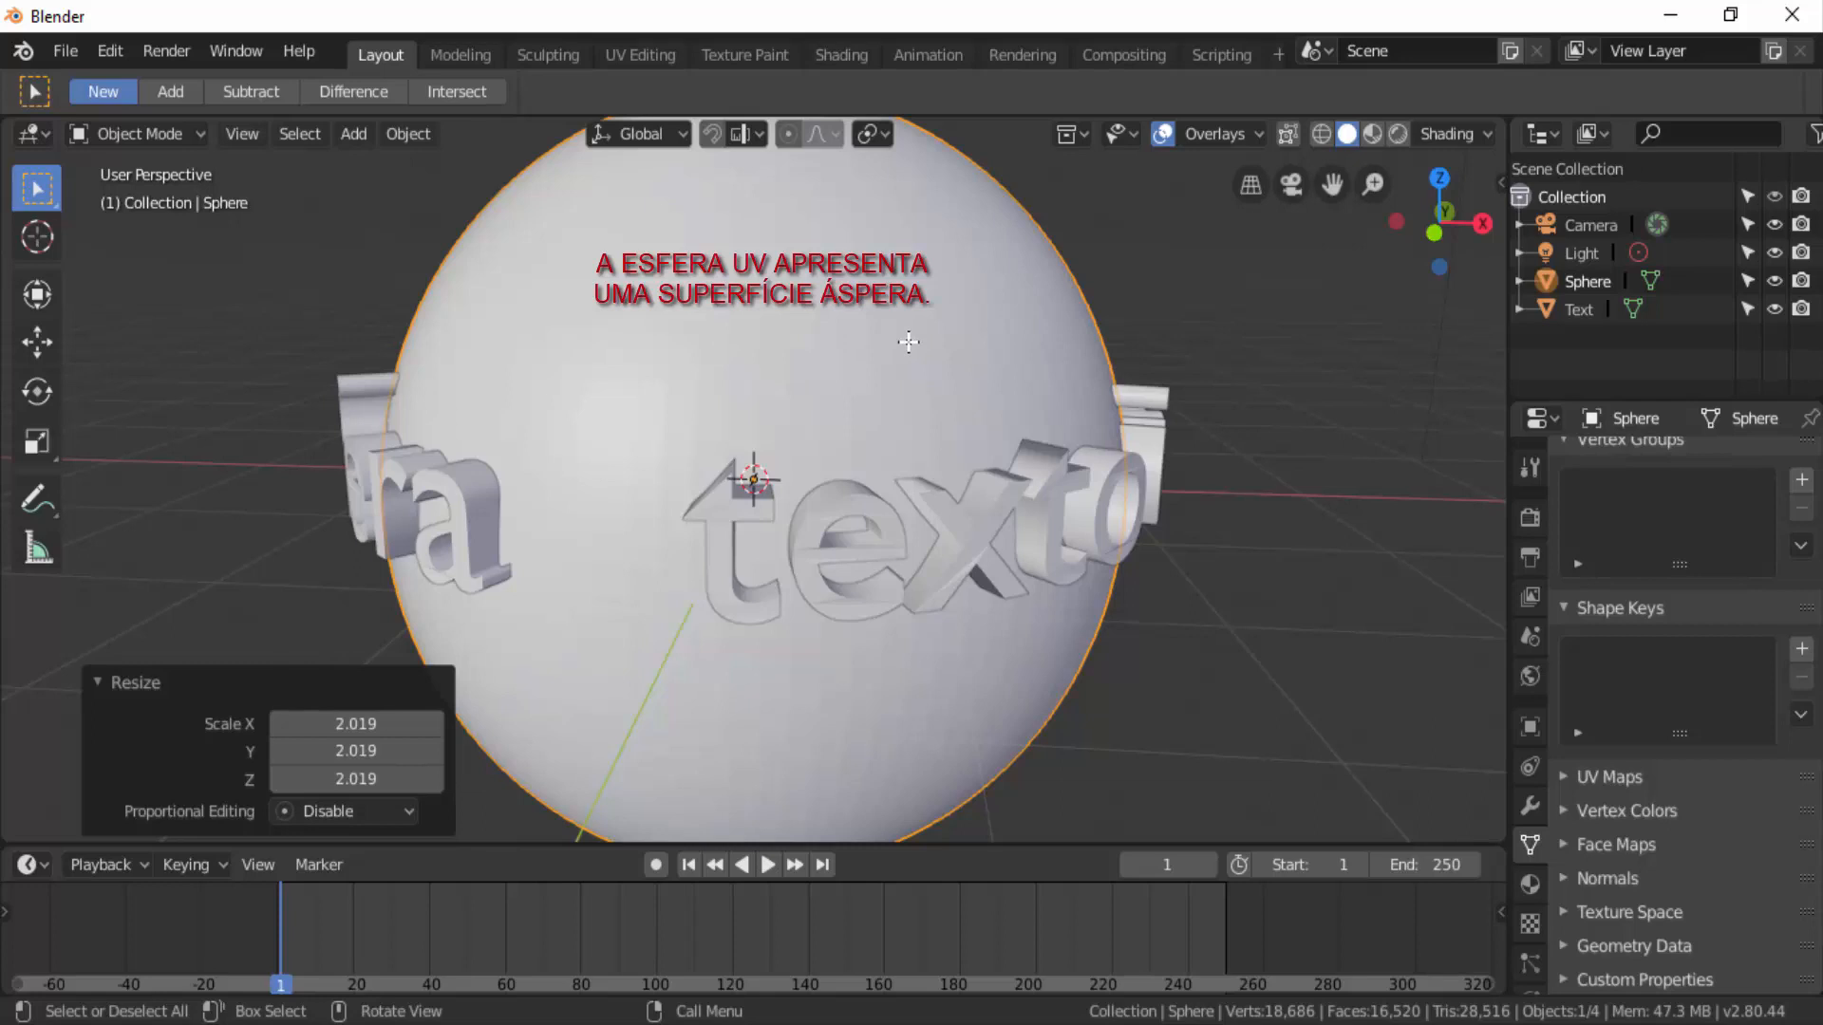
pyautogui.scroll(-1, 909, 341)
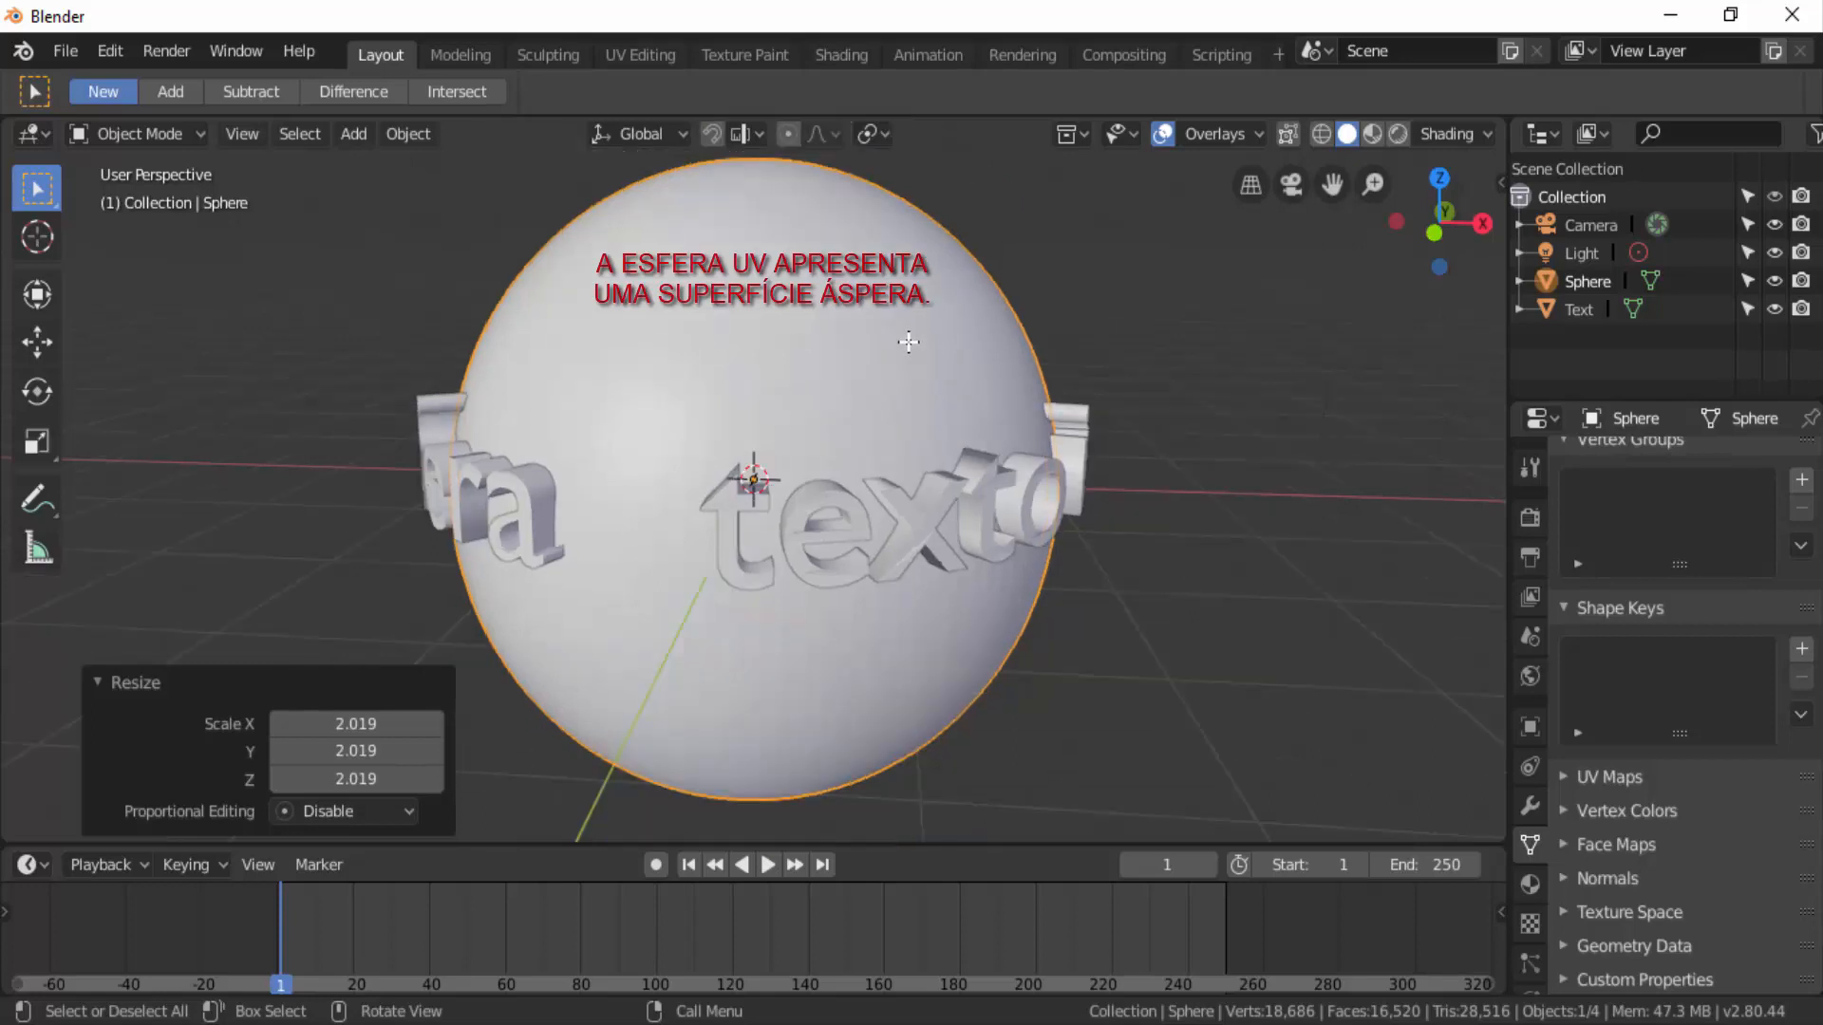
pyautogui.rightClick(1266, 361)
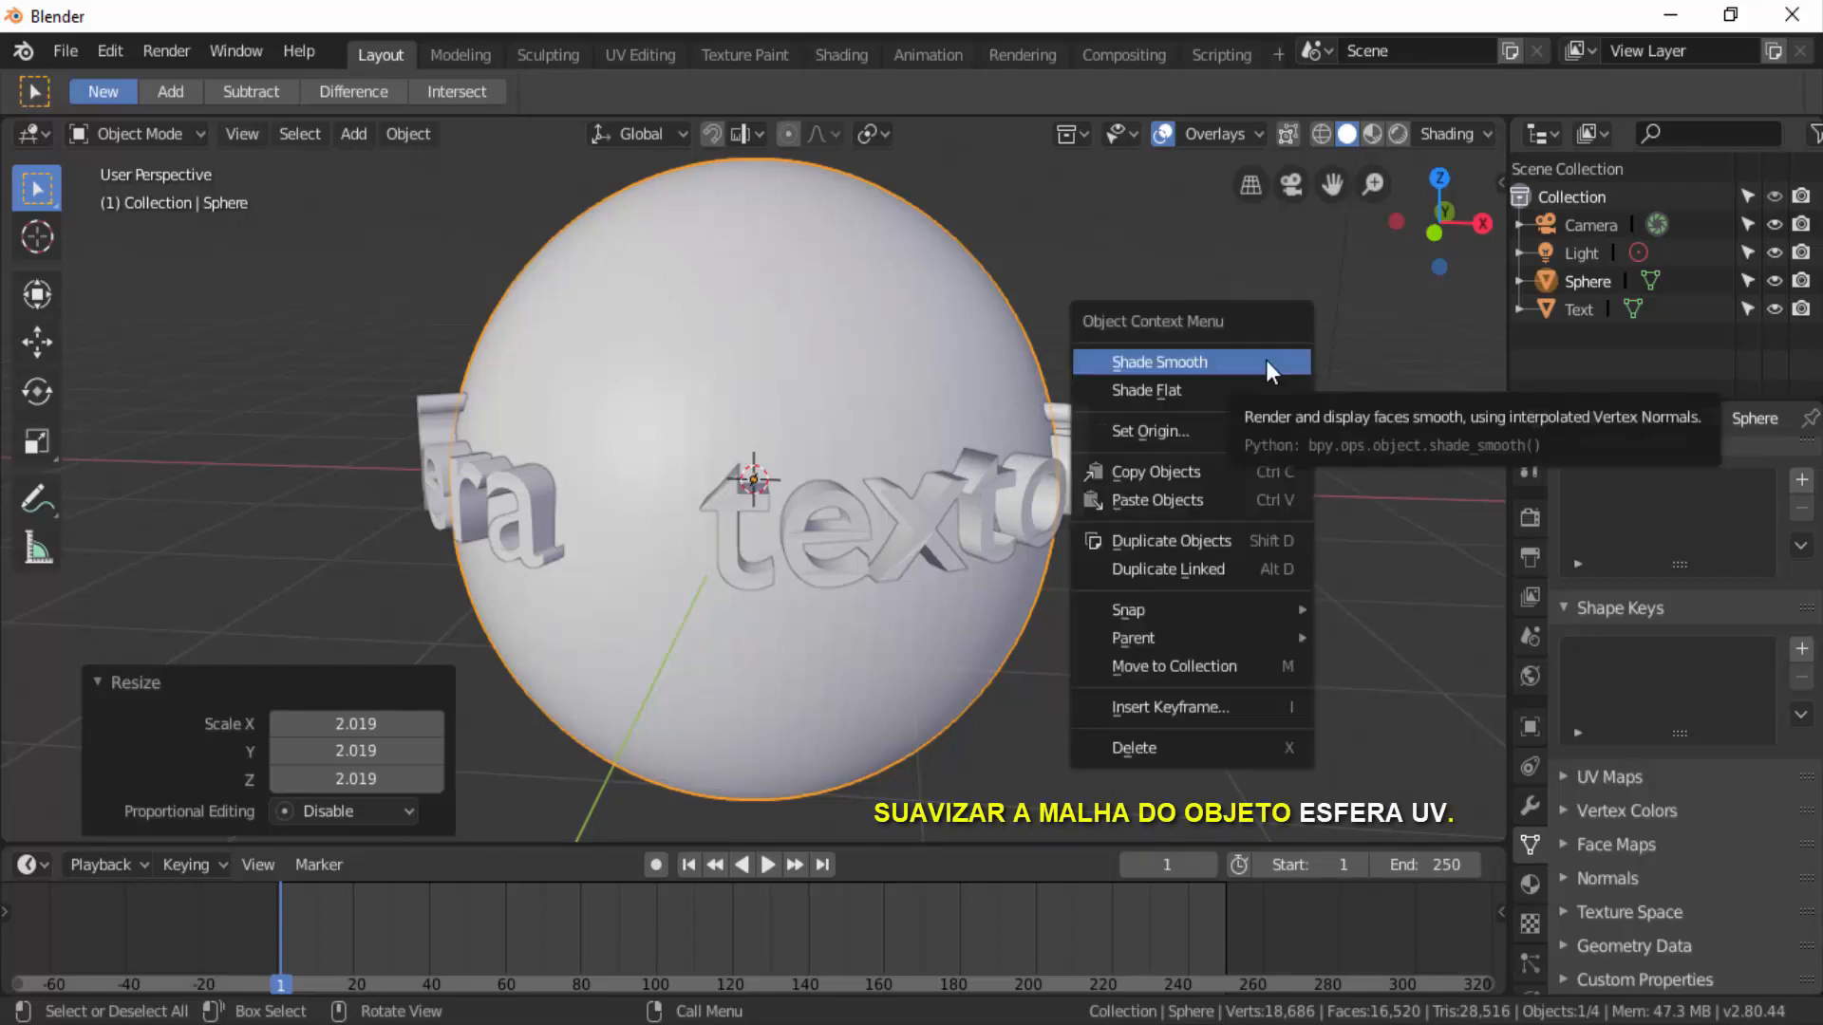
pyautogui.click(1205, 360)
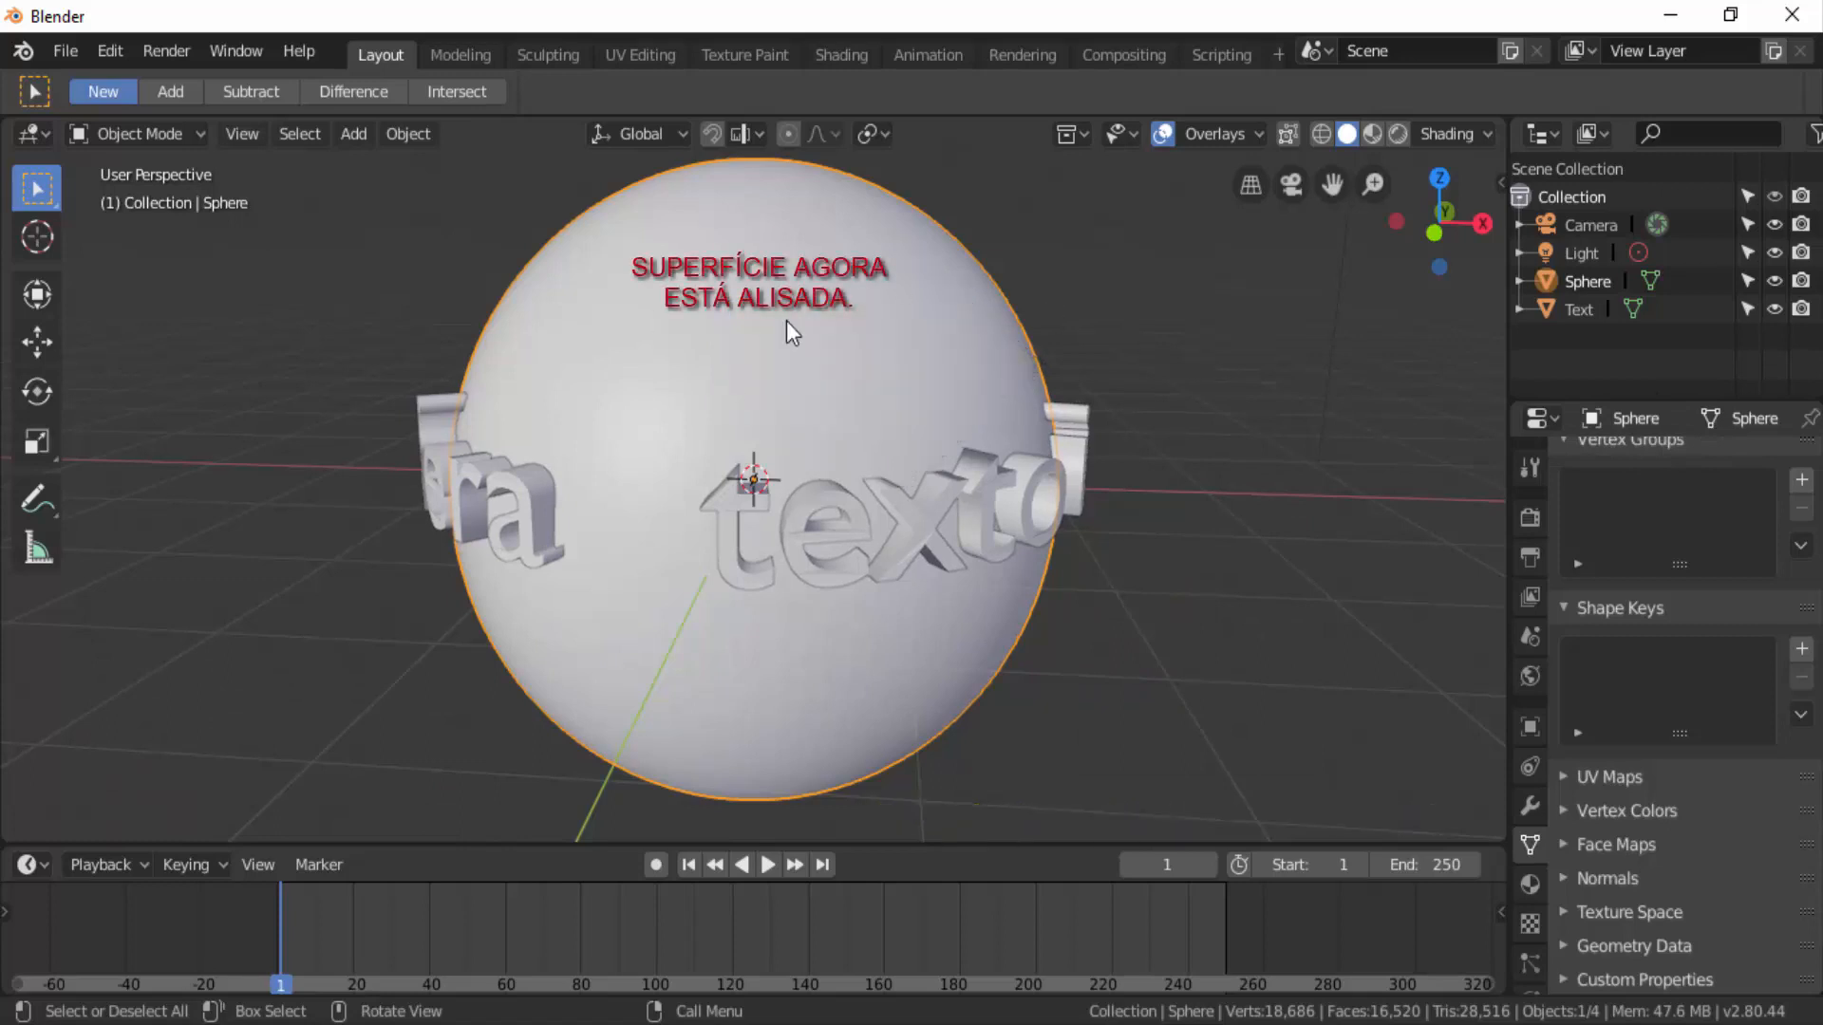
# In the back view, move the text mesh down about 0.21 m along Z to centre it on the sphere's equator
pyautogui.scroll(-1, 1260, 486)
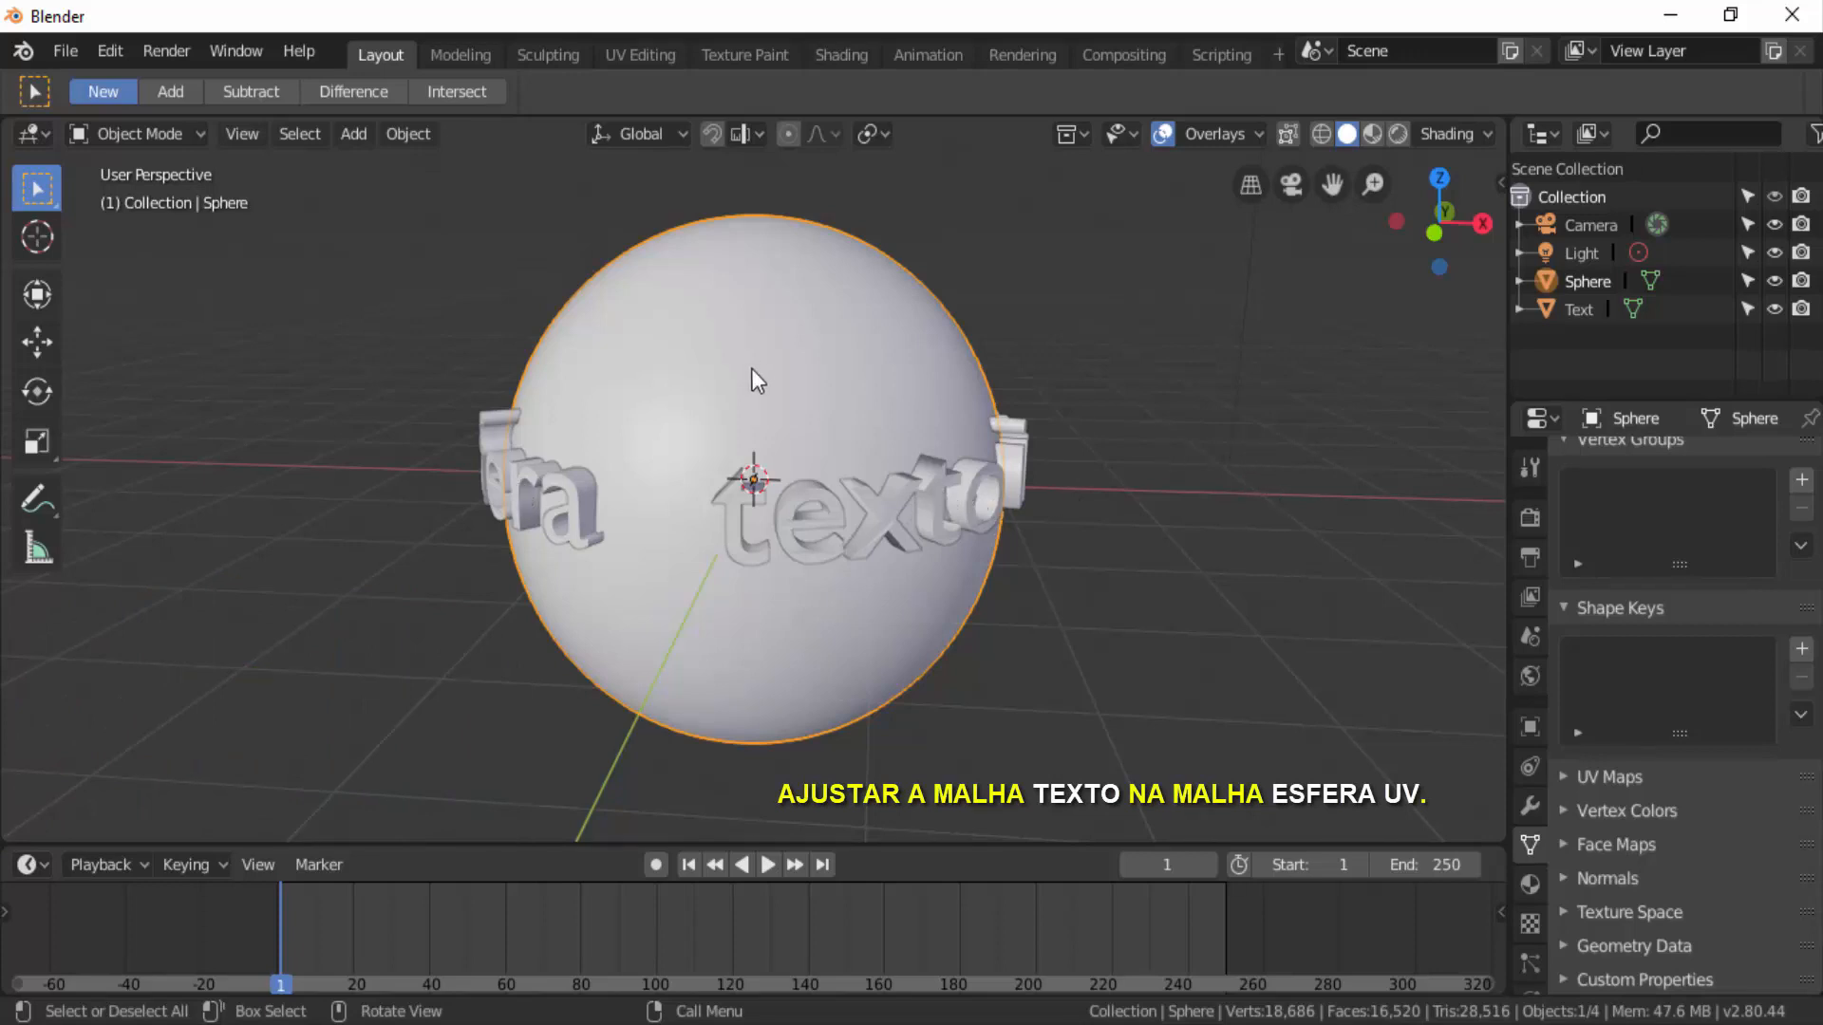
pyautogui.click(1444, 211)
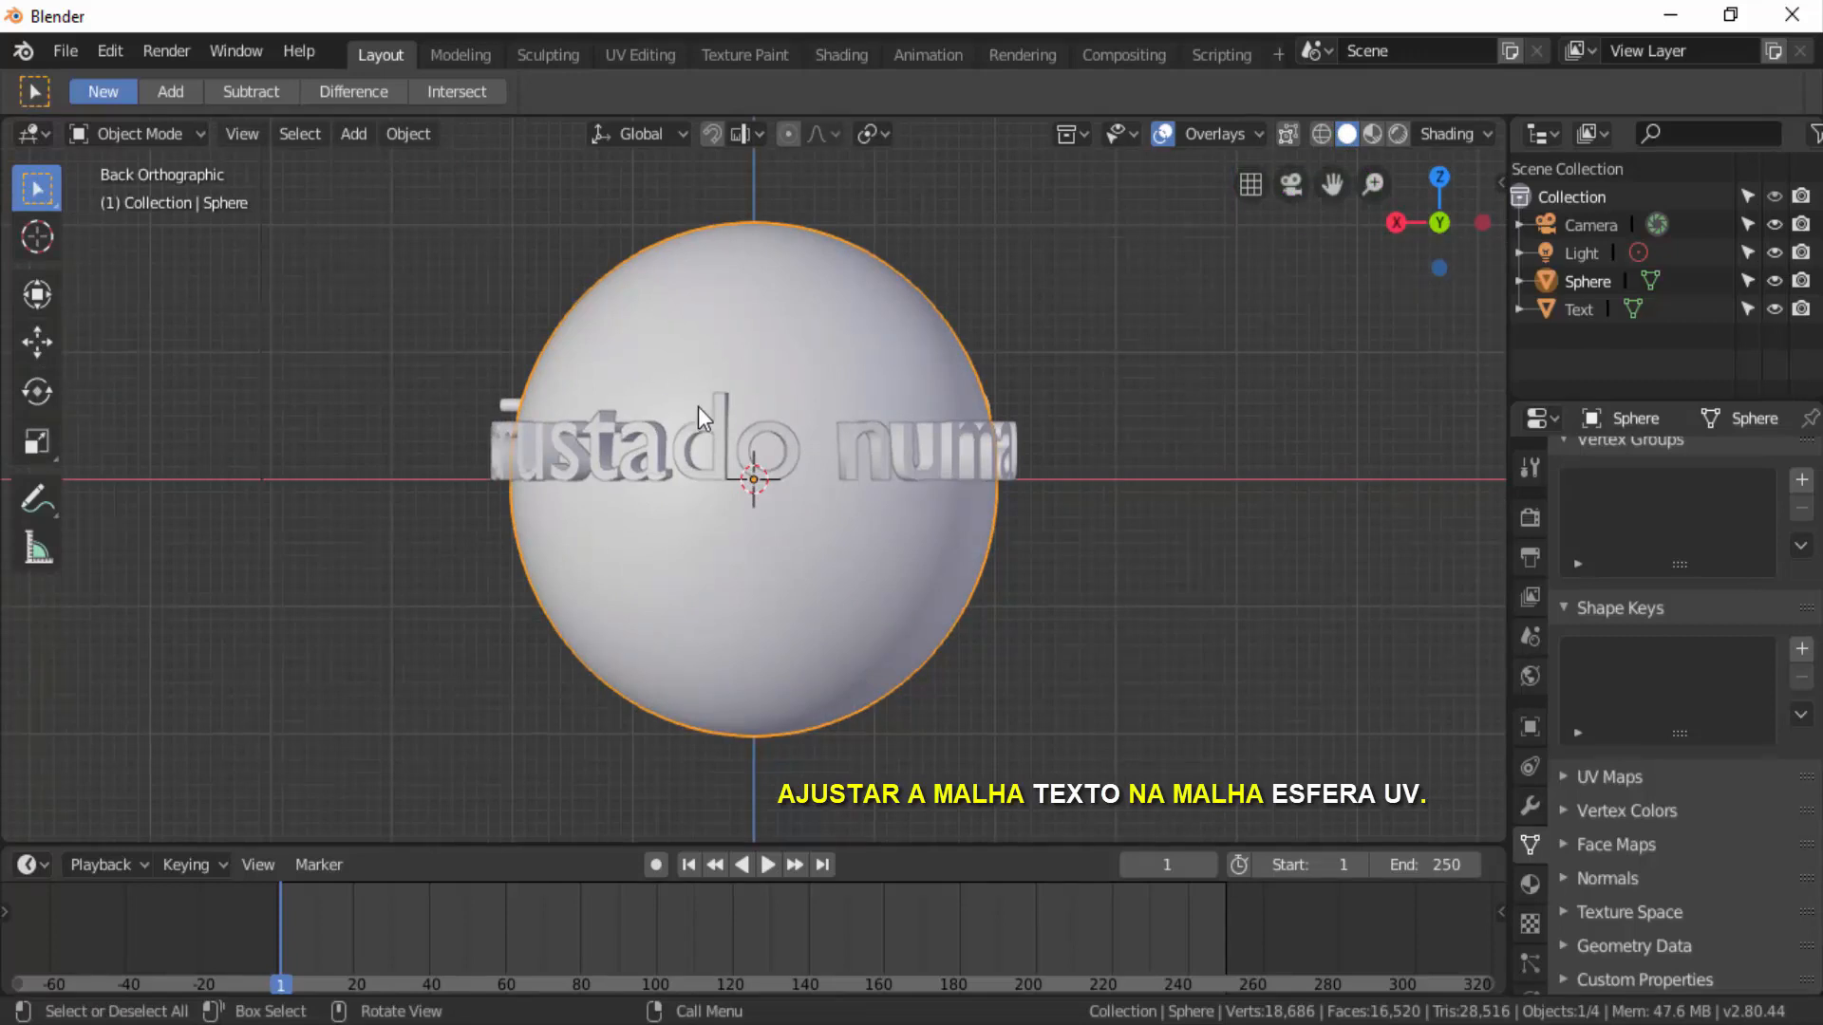
pyautogui.click(749, 435)
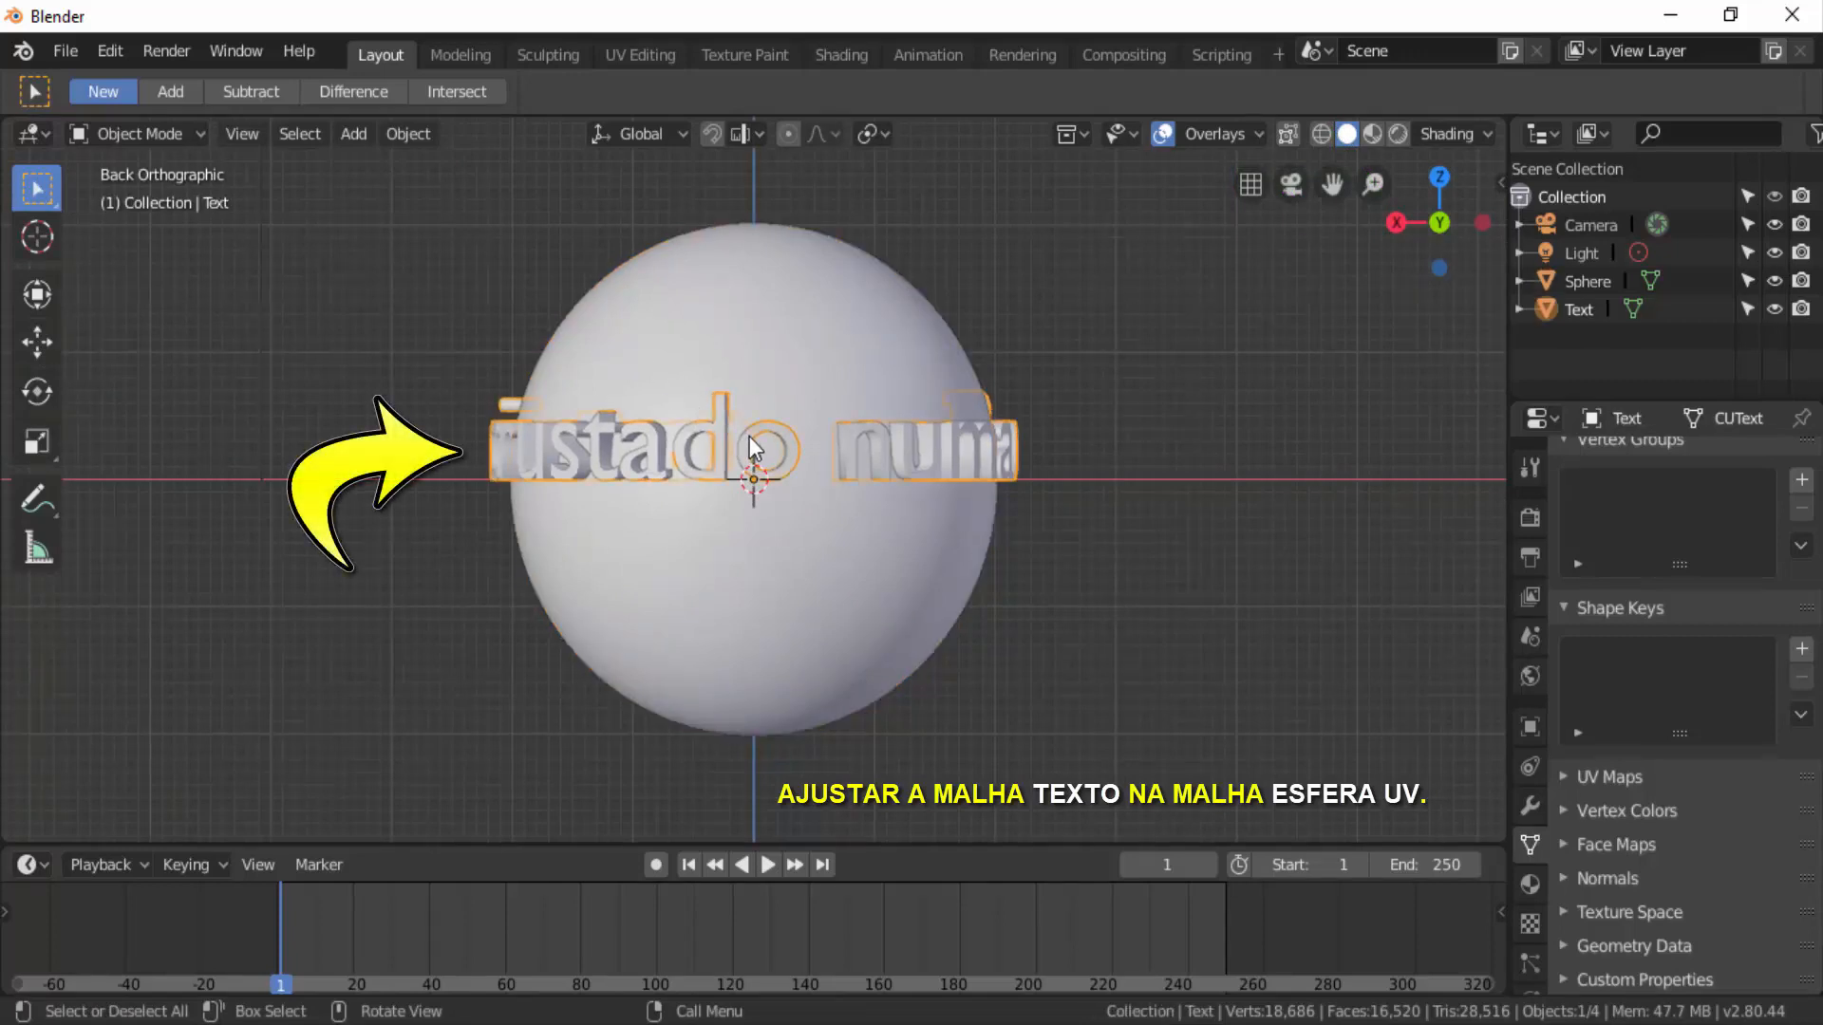
pyautogui.click(38, 348)
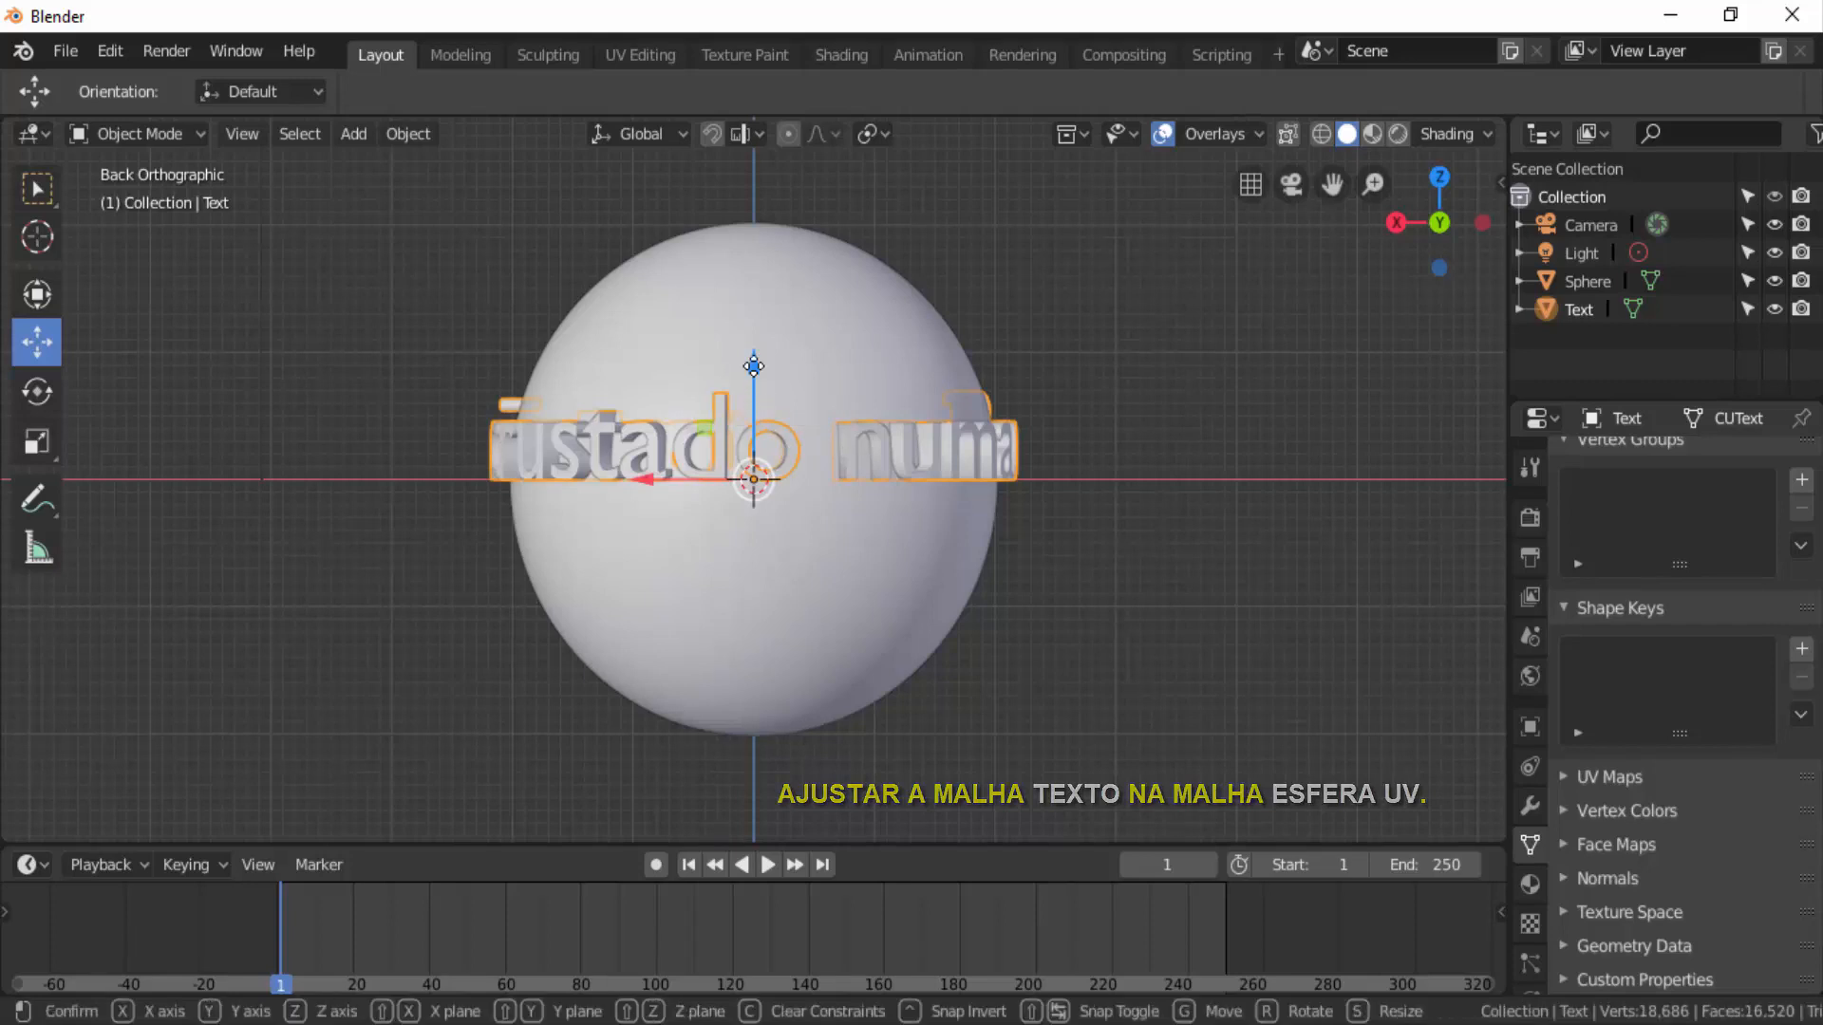
pyautogui.moveTo(756, 367); pyautogui.dragTo(745, 392)
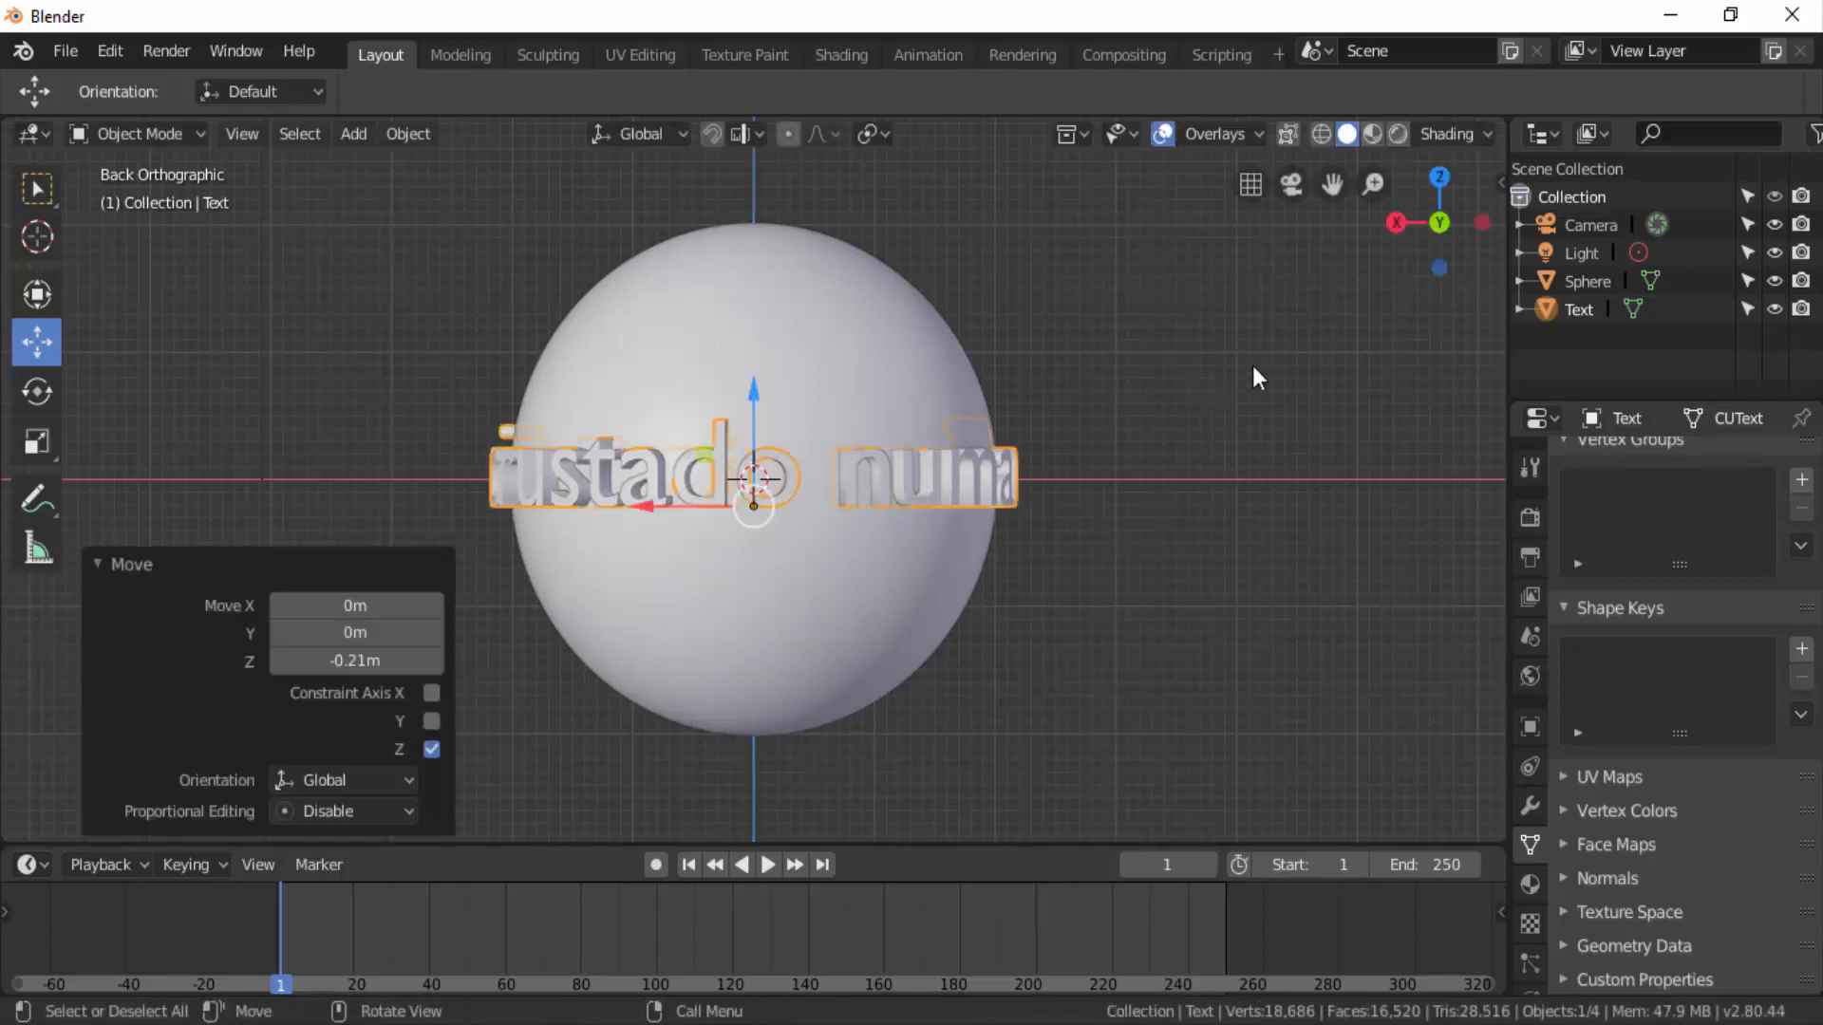
pyautogui.click(1396, 223)
pyautogui.moveTo(1234, 313); pyautogui.dragTo(1295, 317, button='middle')
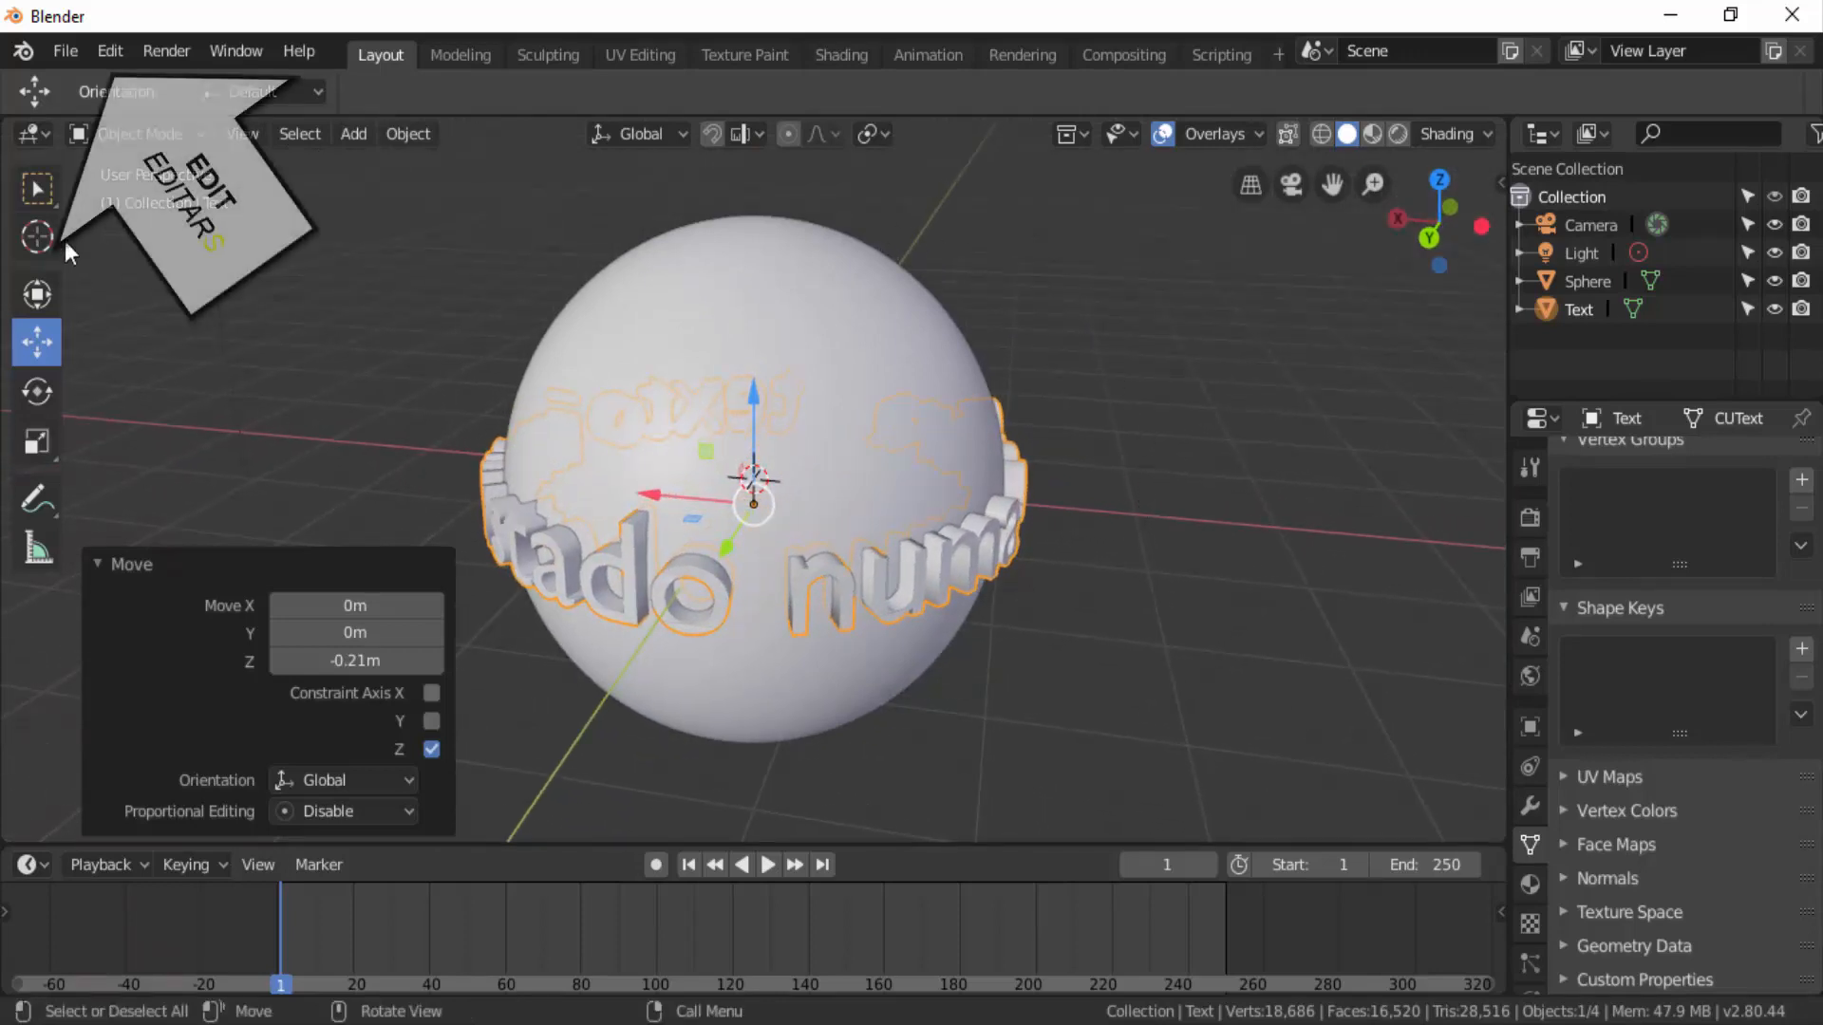
# Find the Object: Bool Tool add-on in the preferences by searching for "boo", enable it, and close the preferences
pyautogui.click(111, 53)
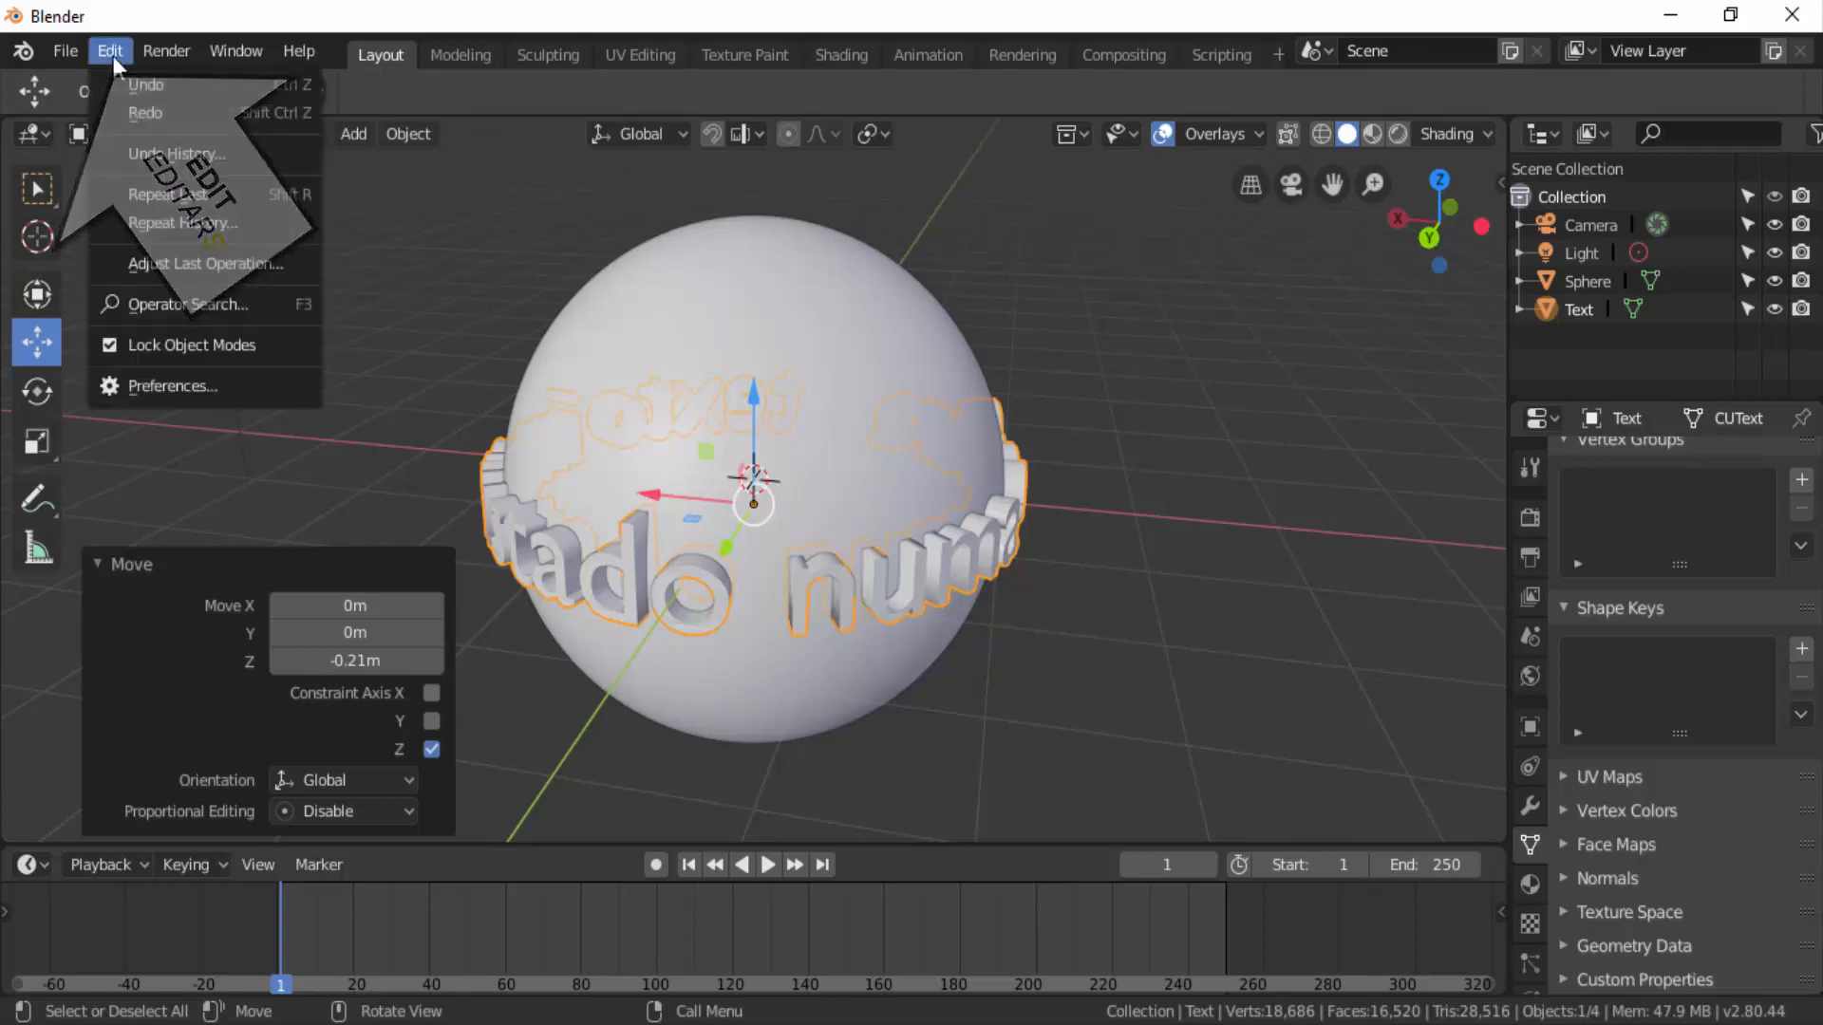
pyautogui.click(179, 383)
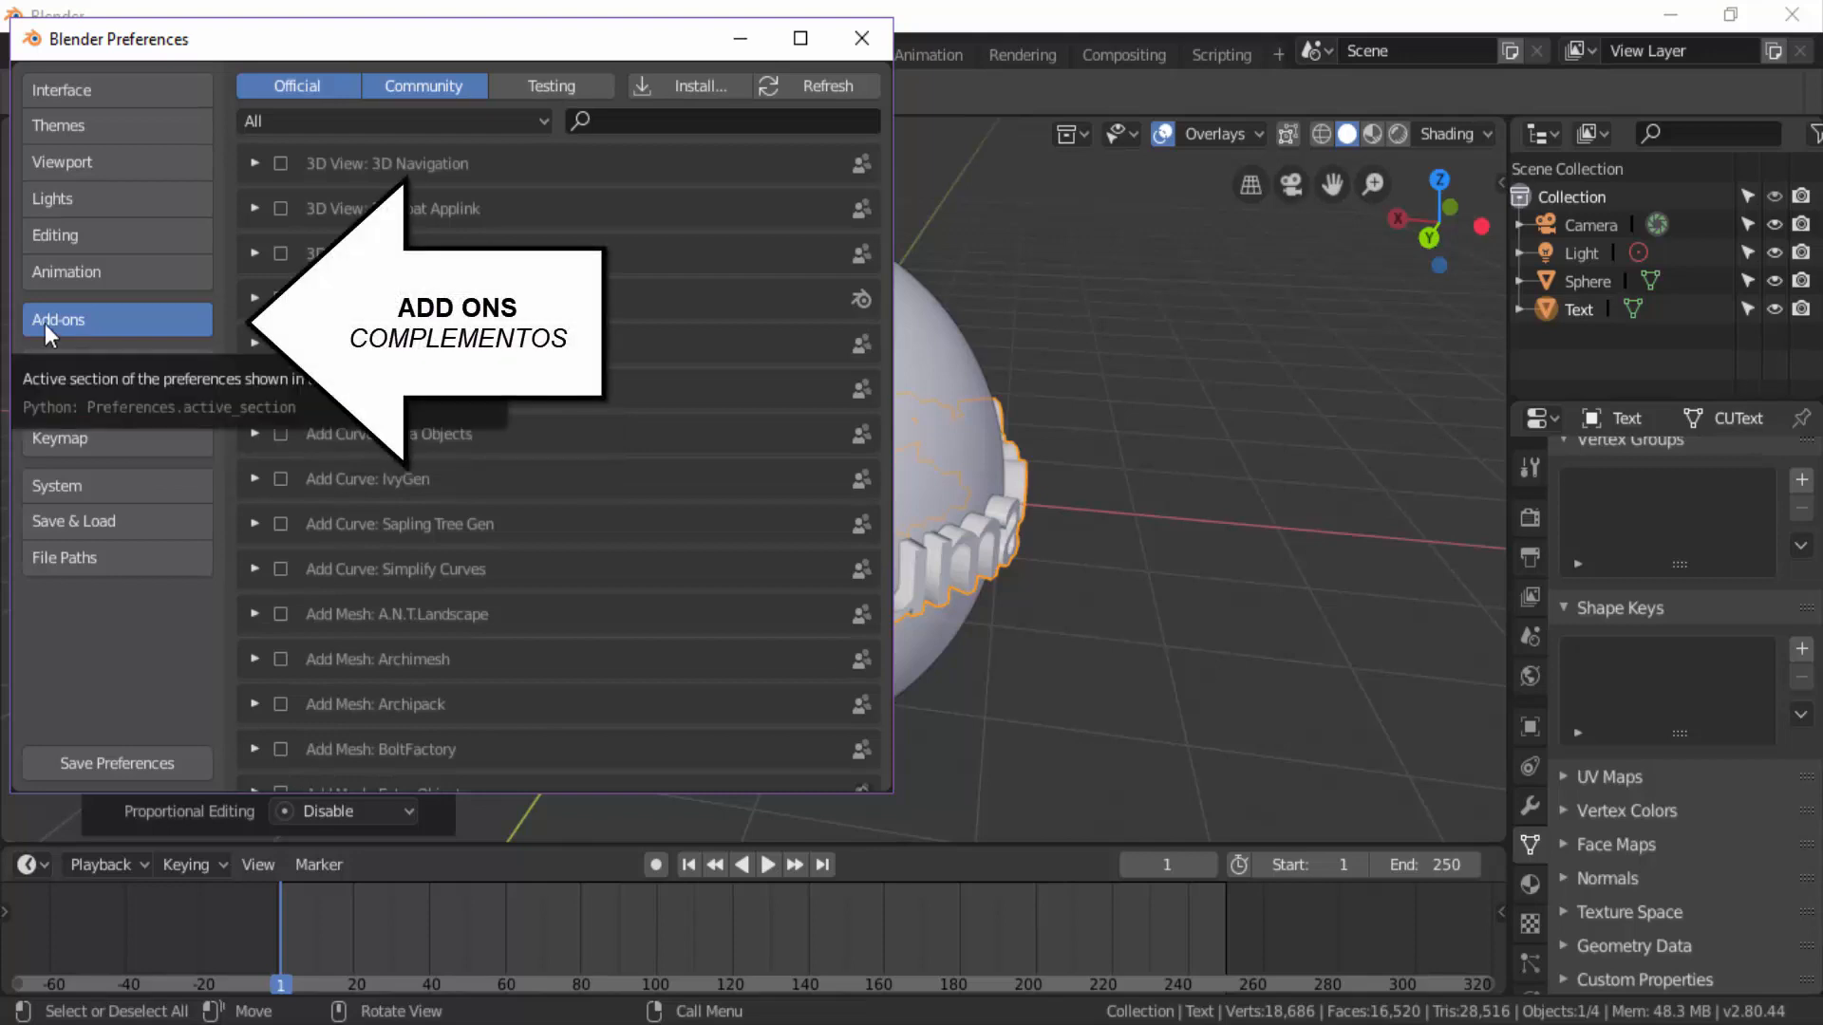
pyautogui.click(595, 118)
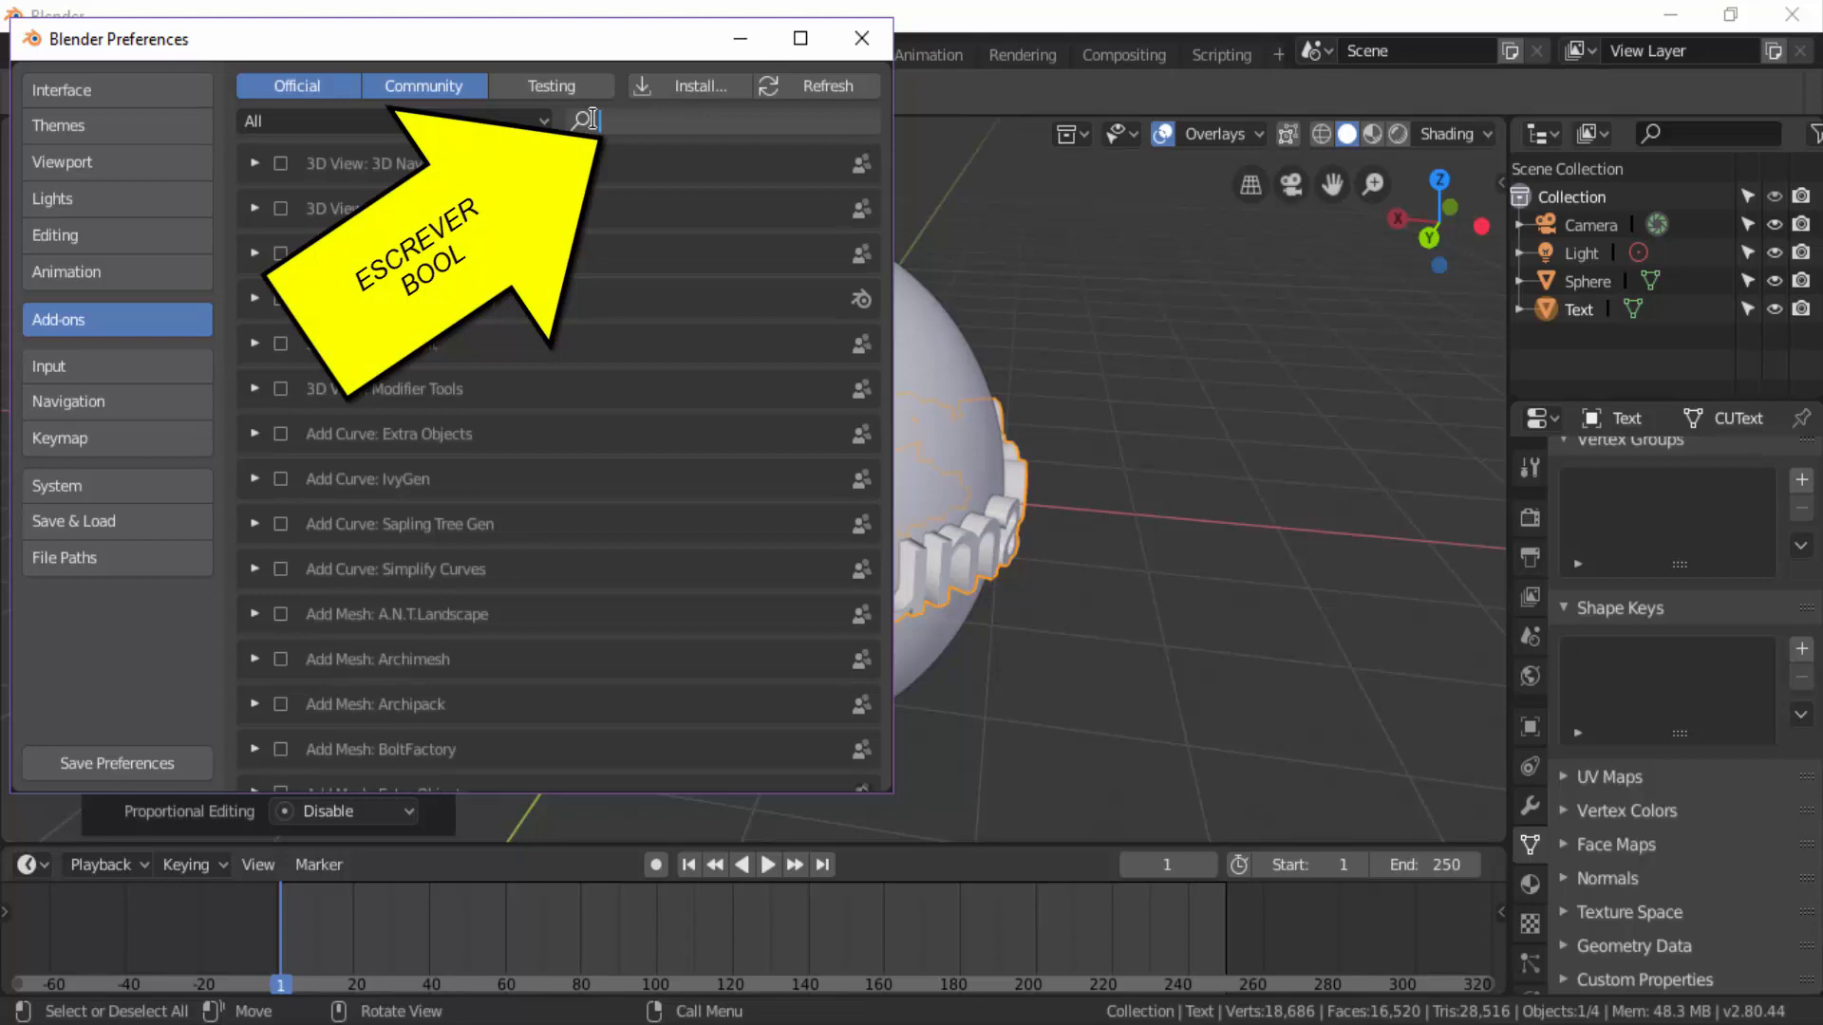
pyautogui.write('boo')
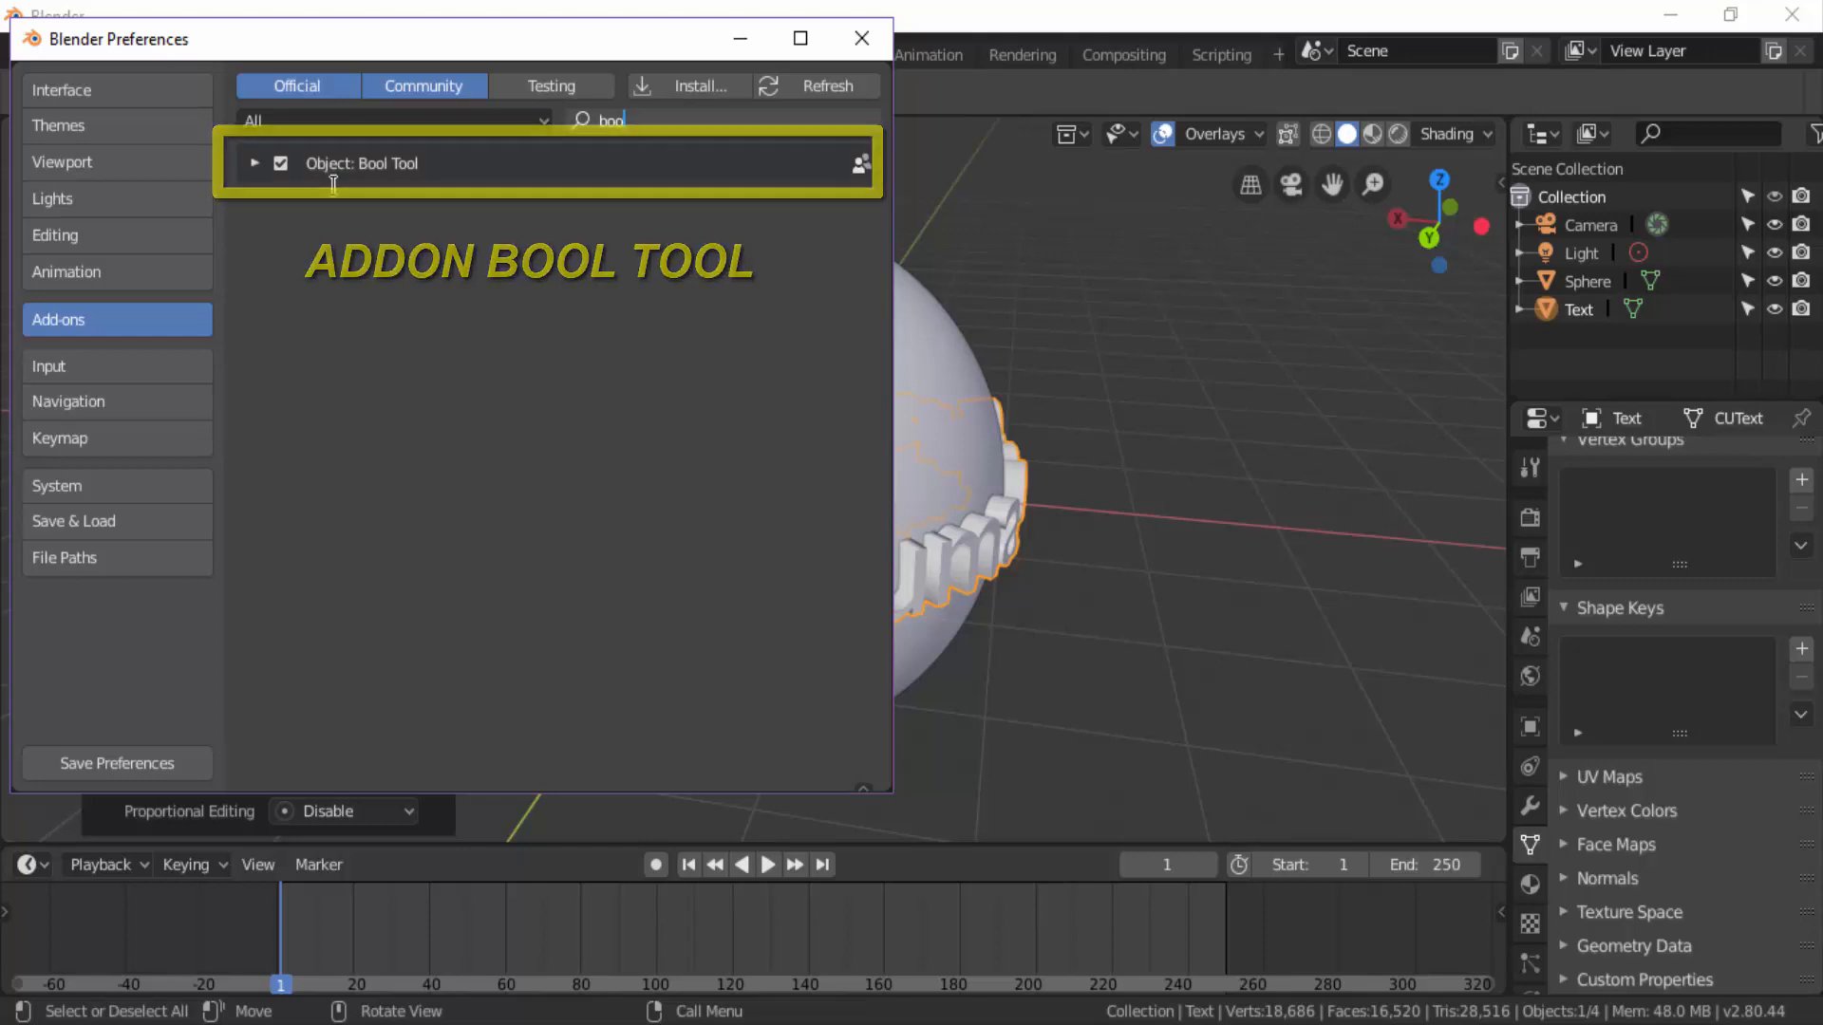
pyautogui.click(280, 165)
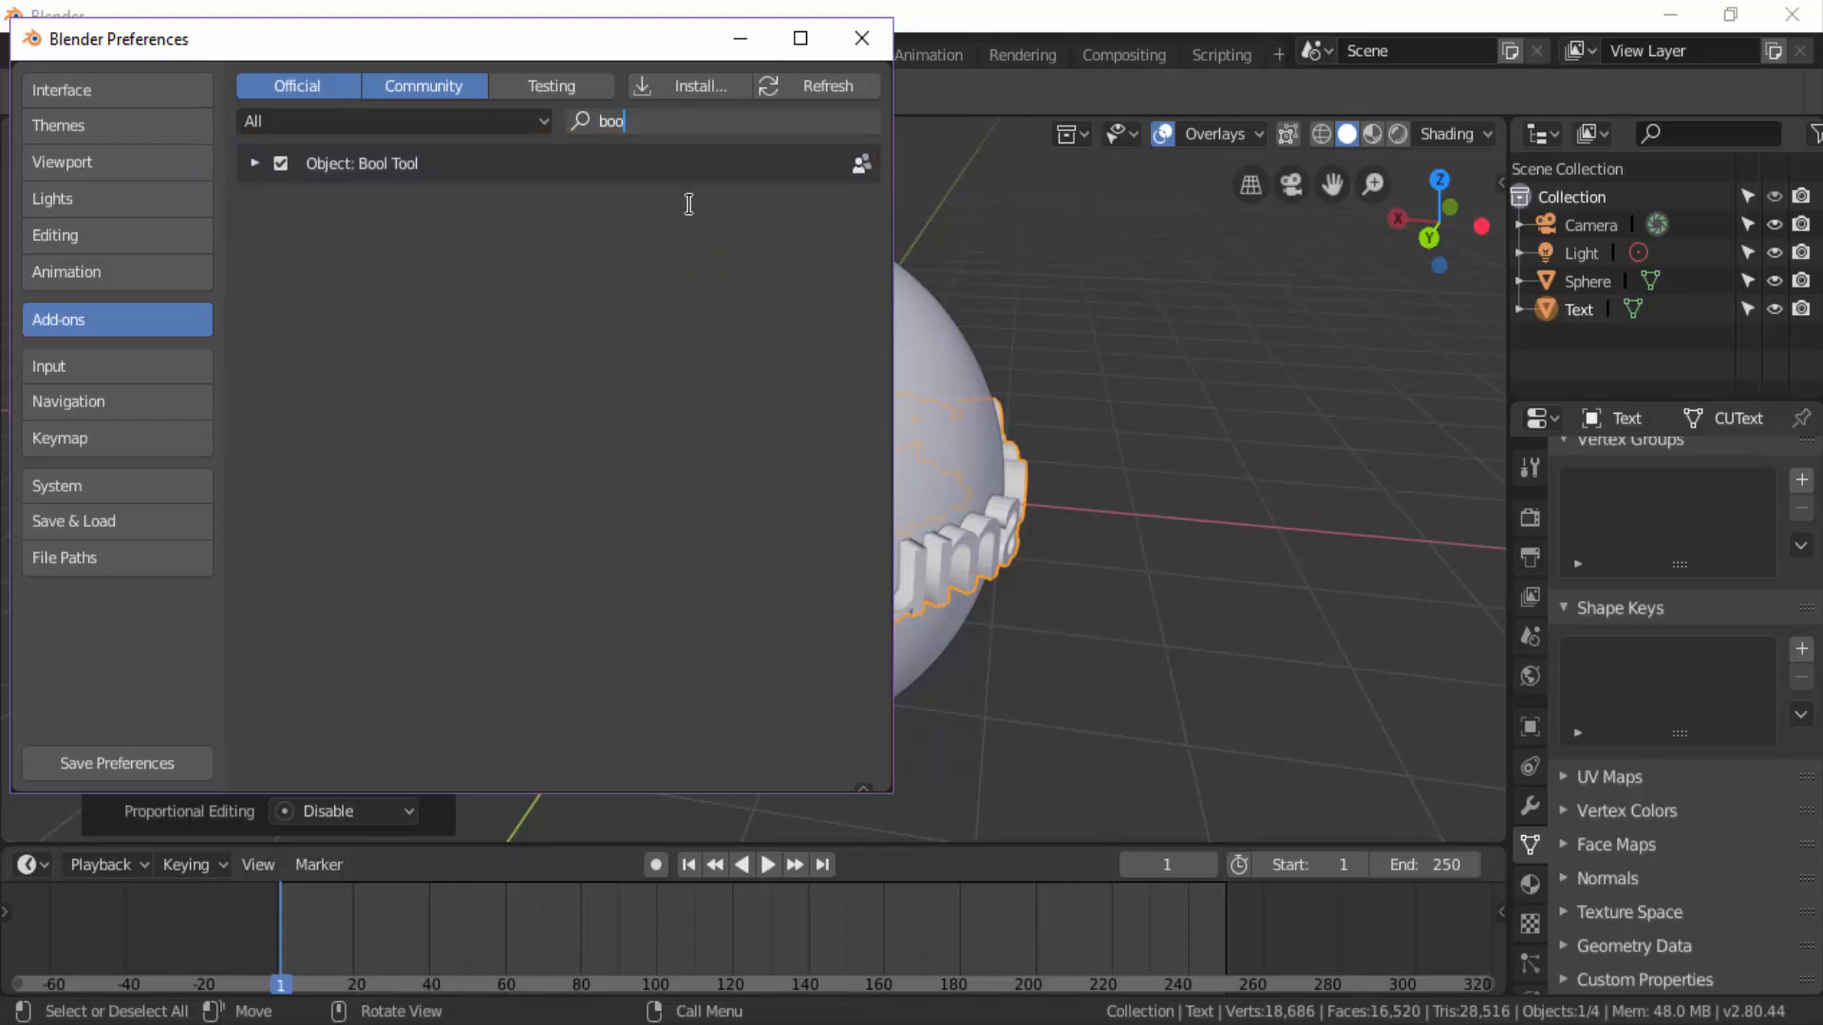
pyautogui.click(860, 39)
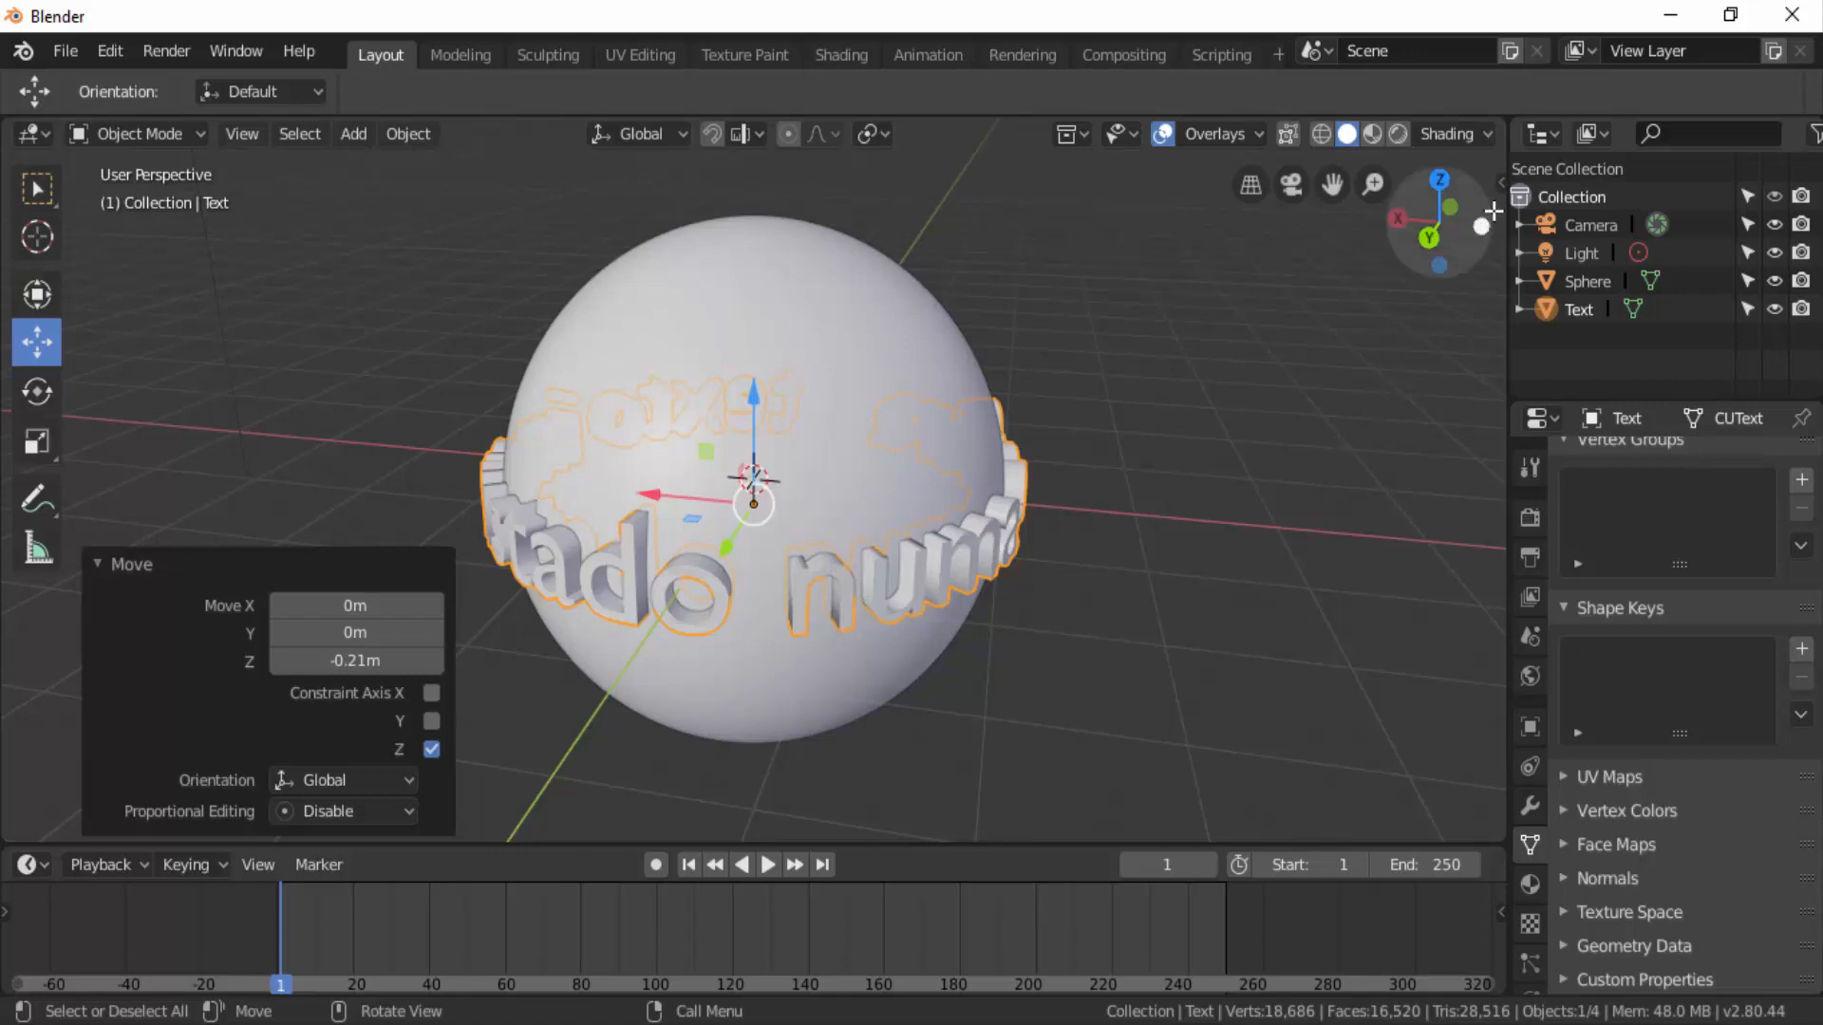
# Subtract the text from the sphere with Bool Tool's Auto Boolean Difference, keeping the sphere as the active object
pyautogui.click(1500, 181)
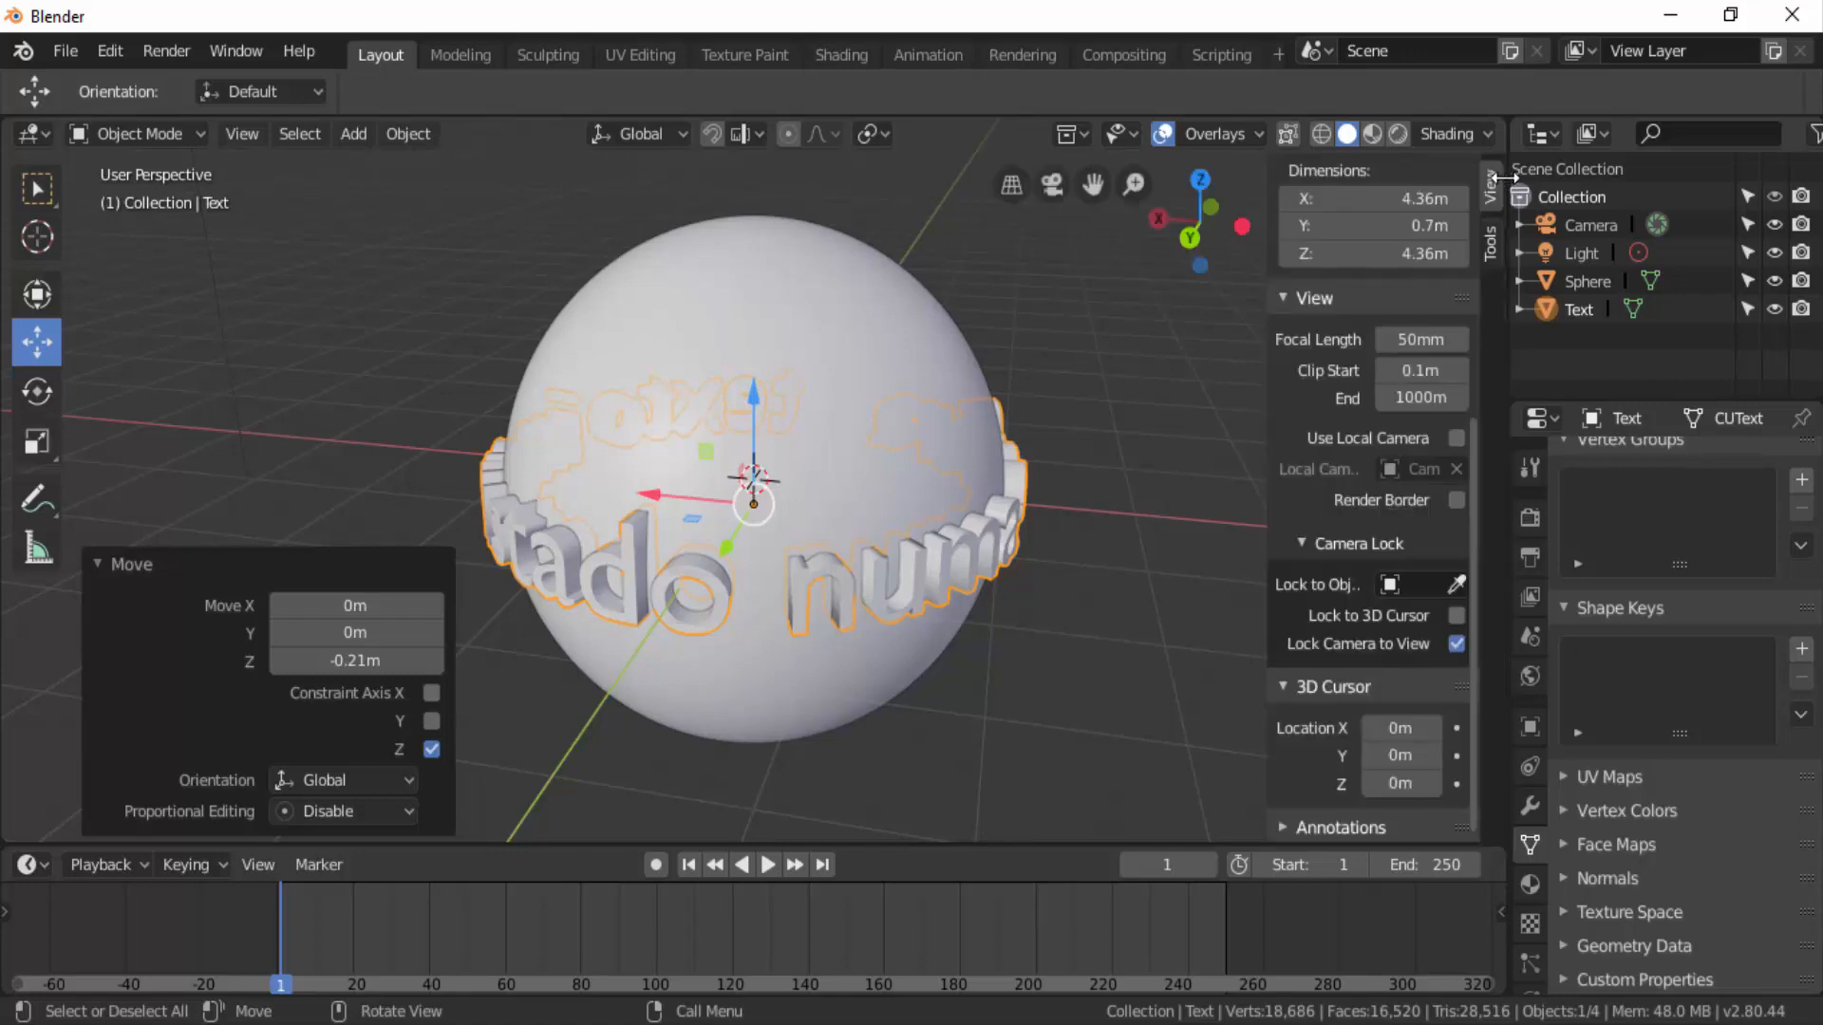
pyautogui.click(1493, 249)
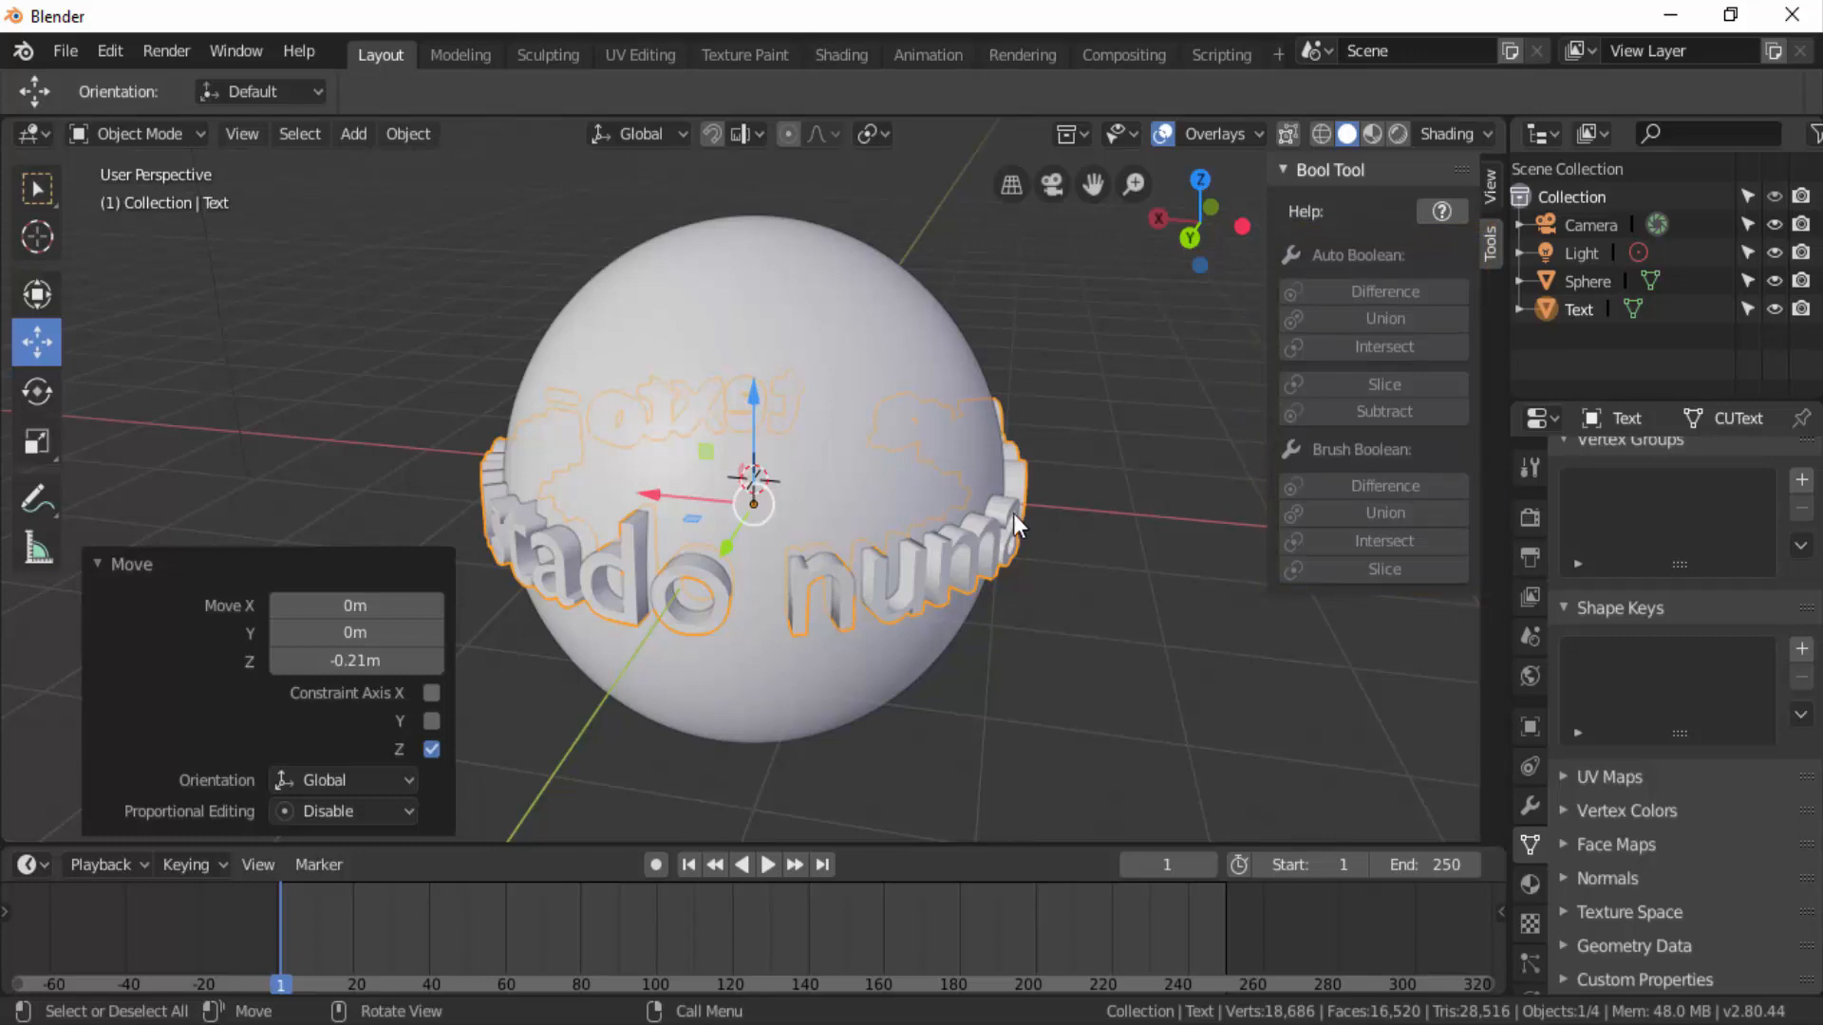
pyautogui.press('shift')
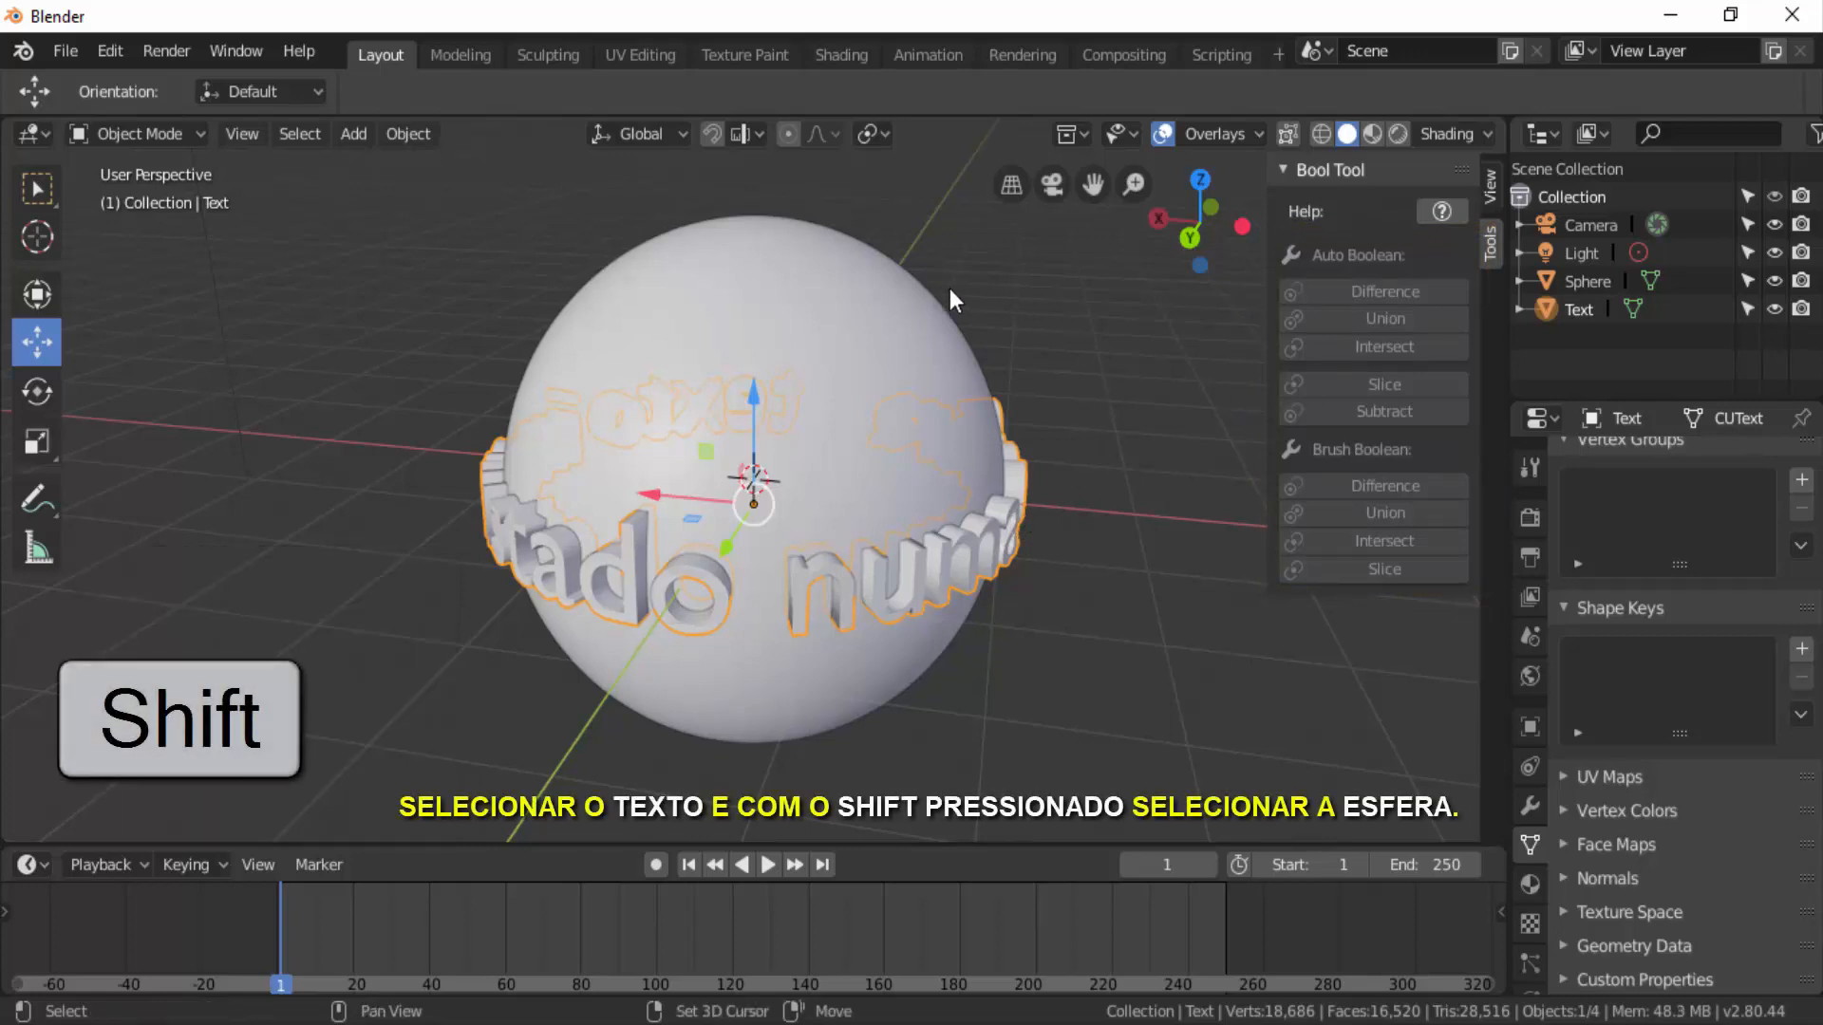
pyautogui.keyDown('shift'); pyautogui.click(912, 288); pyautogui.keyUp('shift')
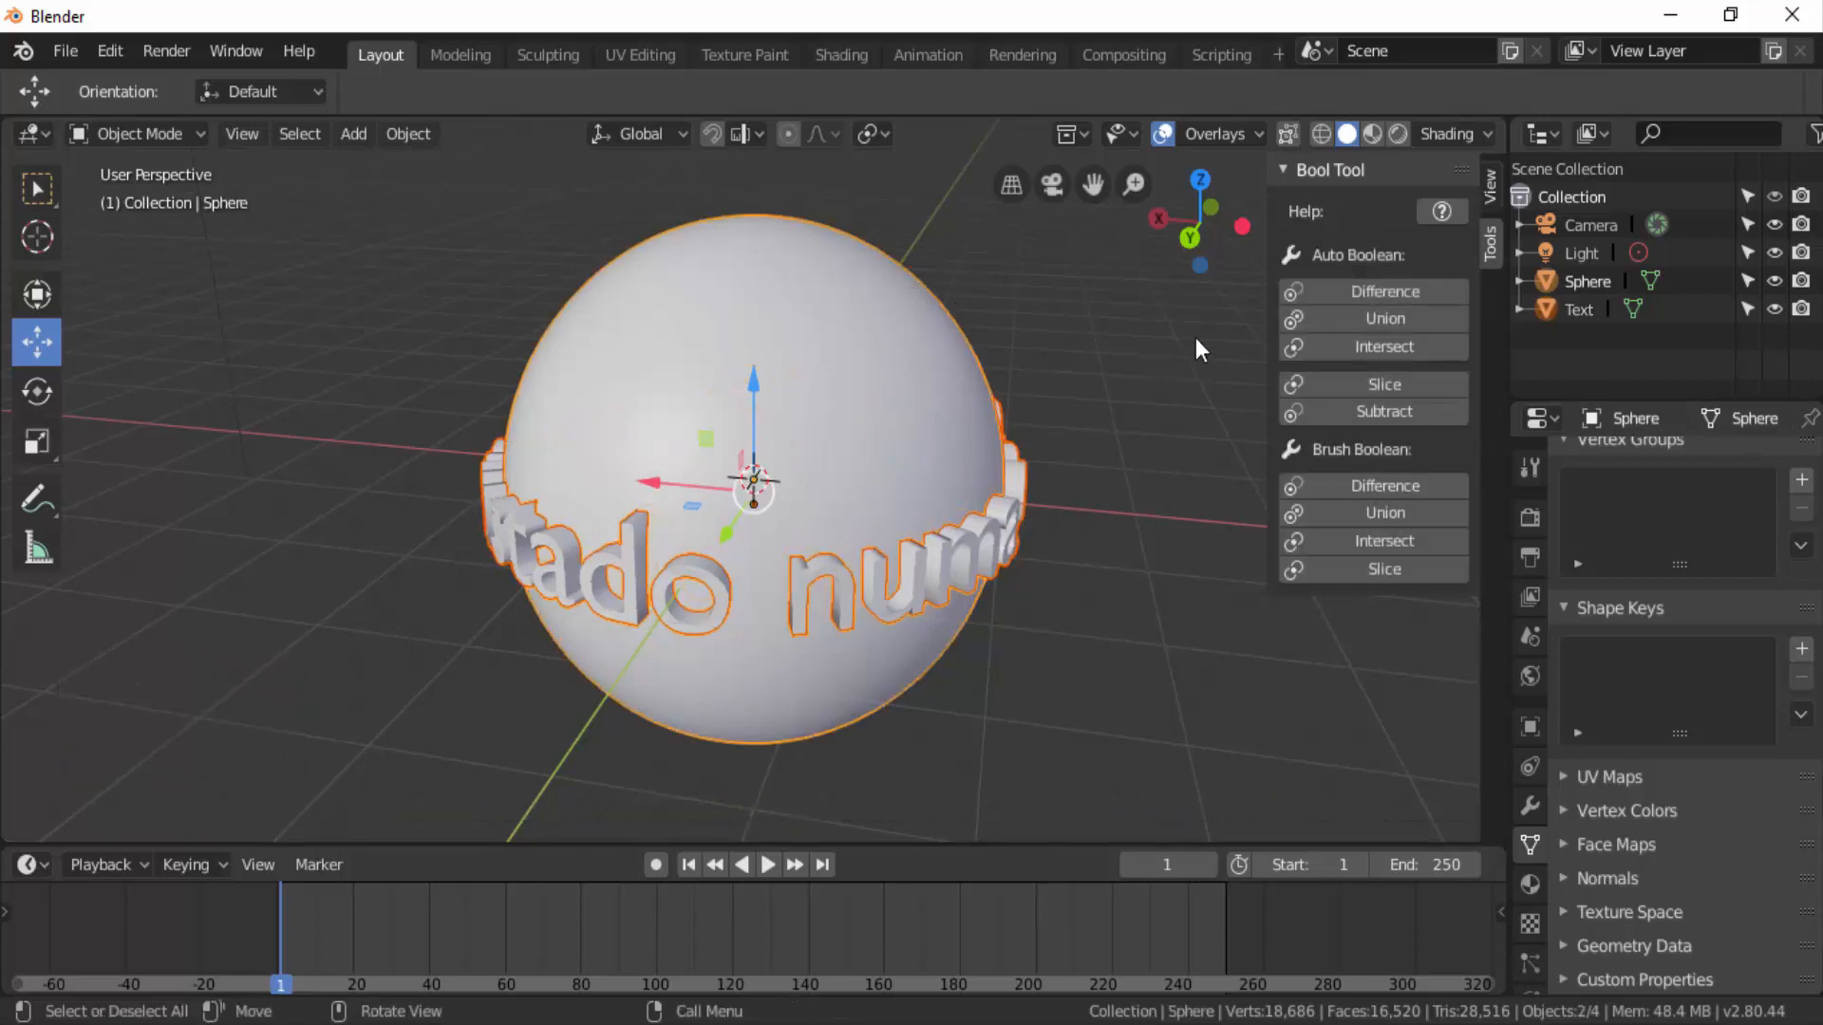
pyautogui.click(1392, 292)
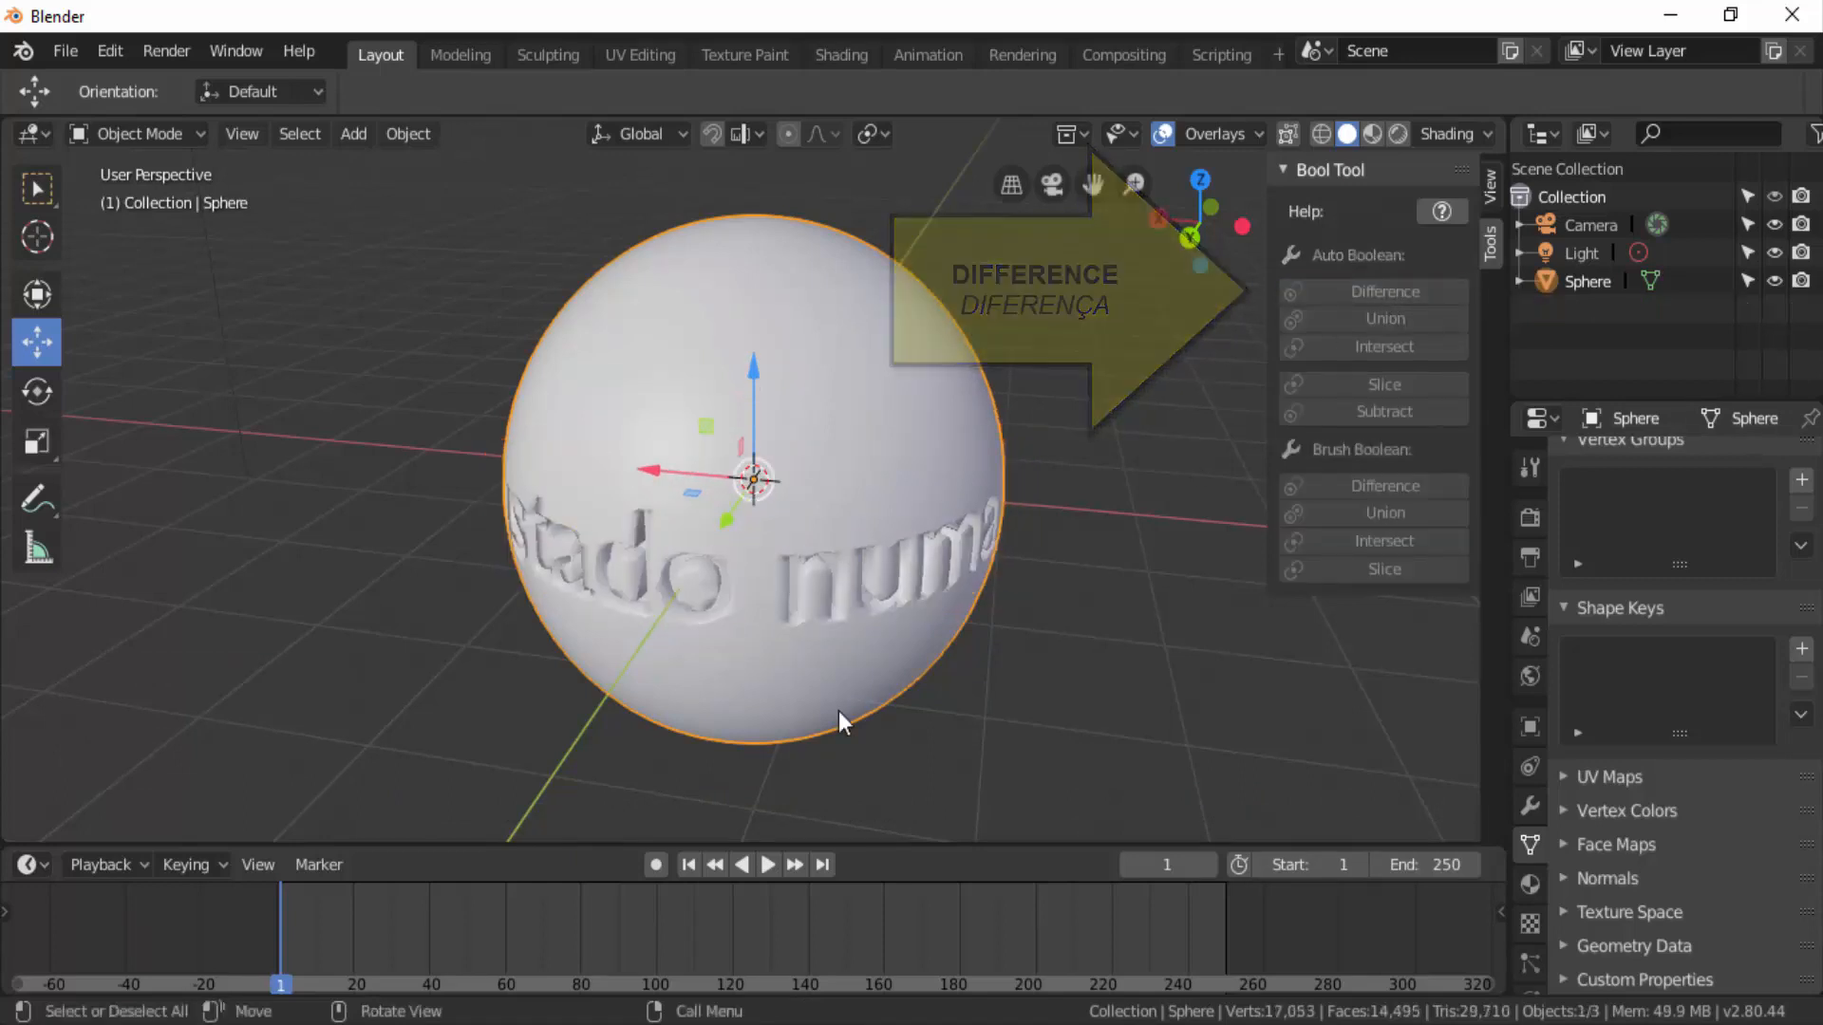
# Switch the engraved sphere to Edit Mode, keeping the carved text geometry selected
pyautogui.moveTo(1065, 626); pyautogui.dragTo(436, 618, button='middle')
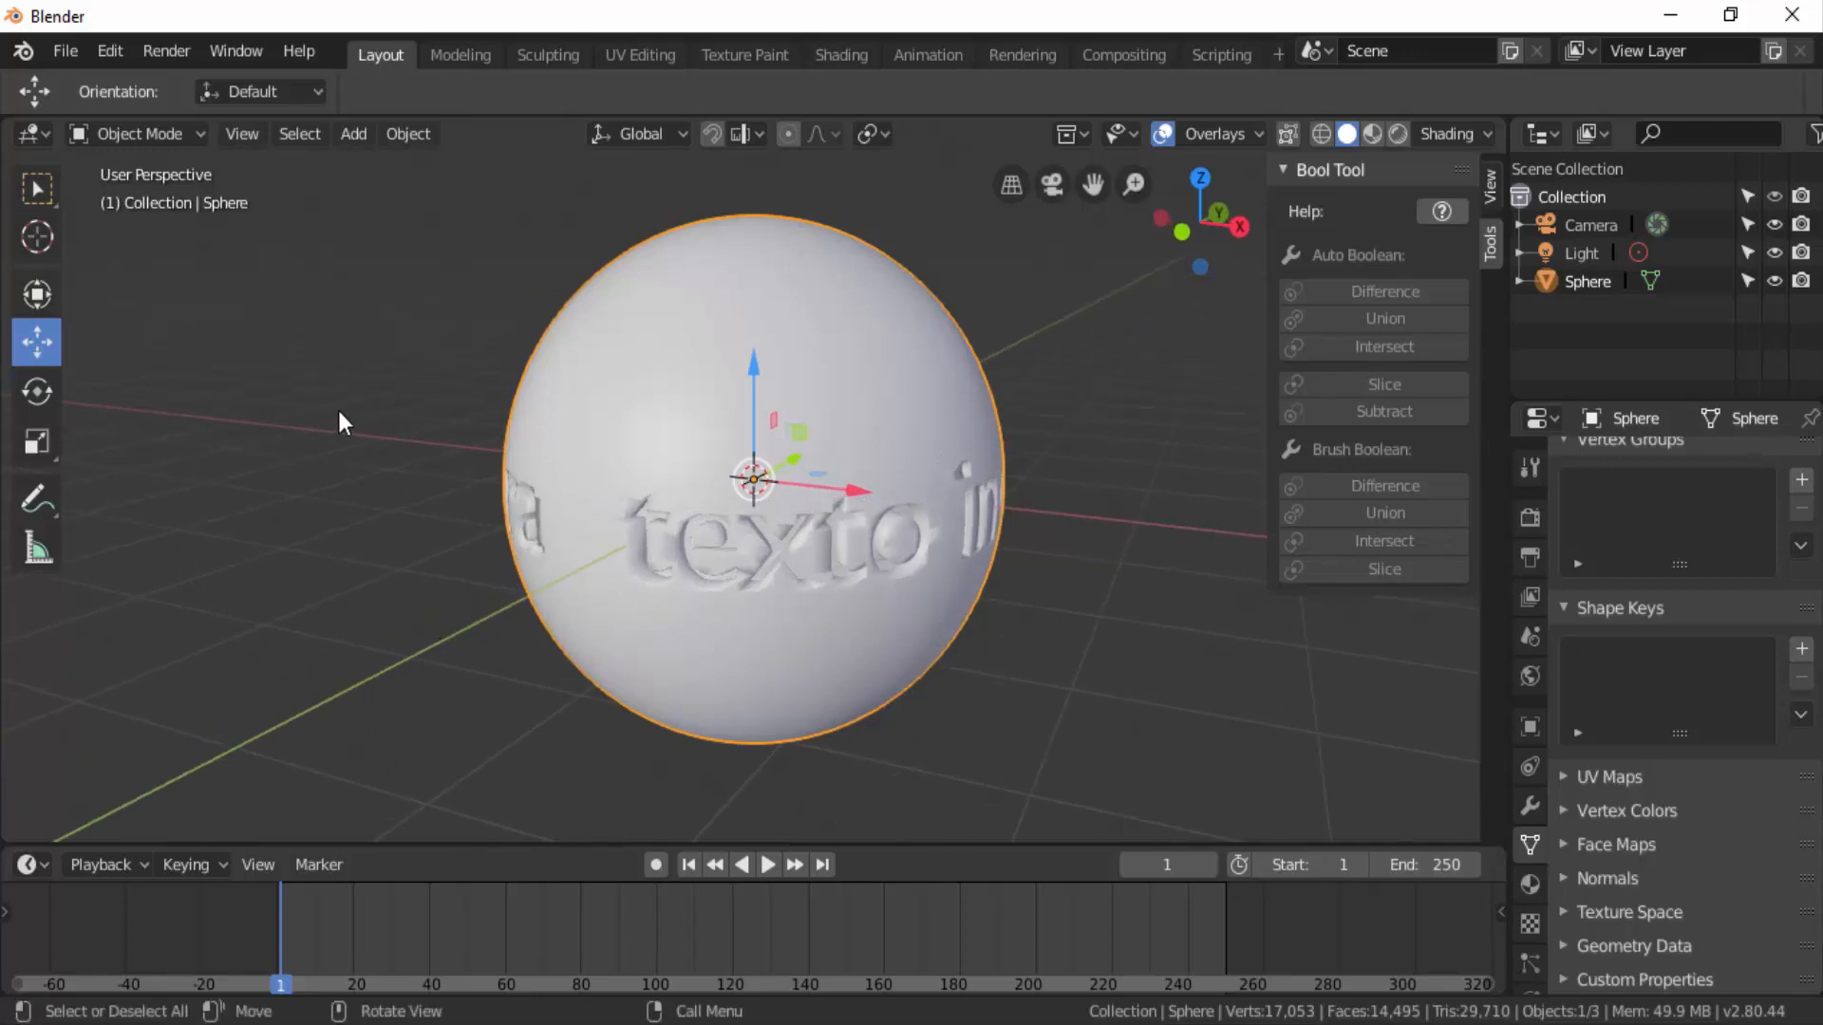
pyautogui.click(128, 138)
pyautogui.click(156, 197)
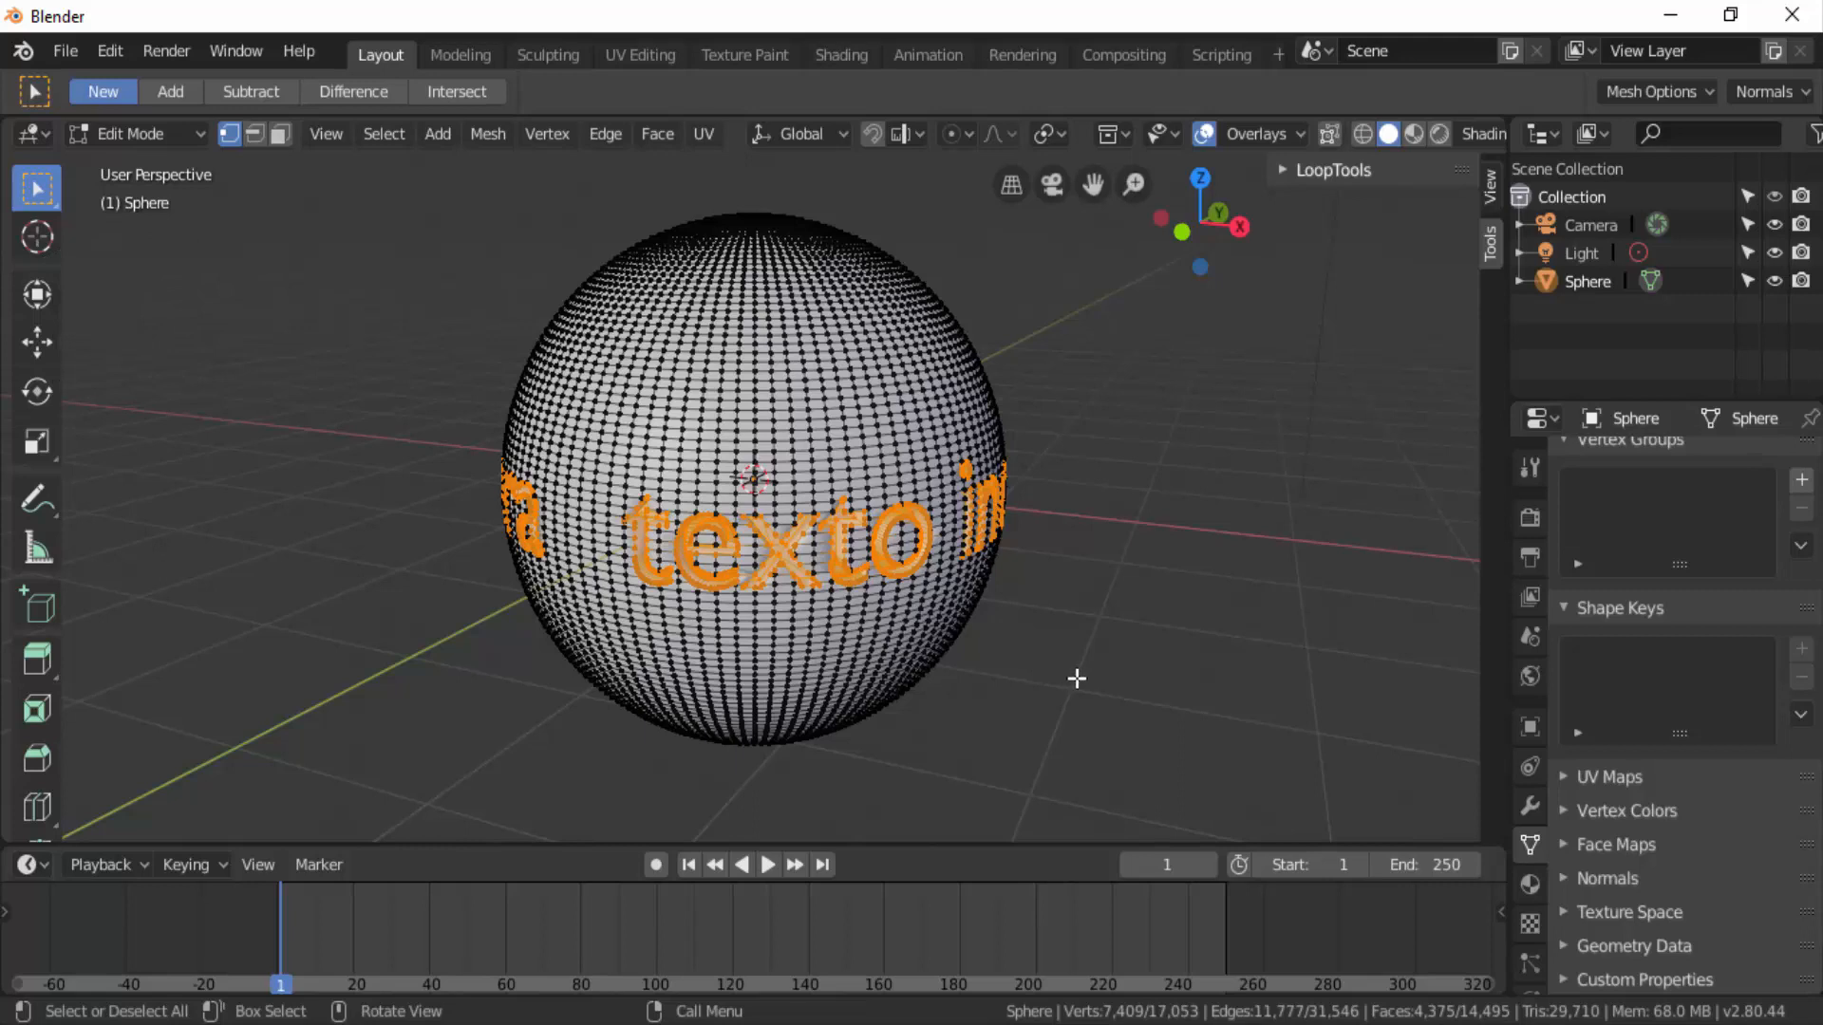
pyautogui.moveTo(1077, 677); pyautogui.dragTo(937, 674, button='middle')
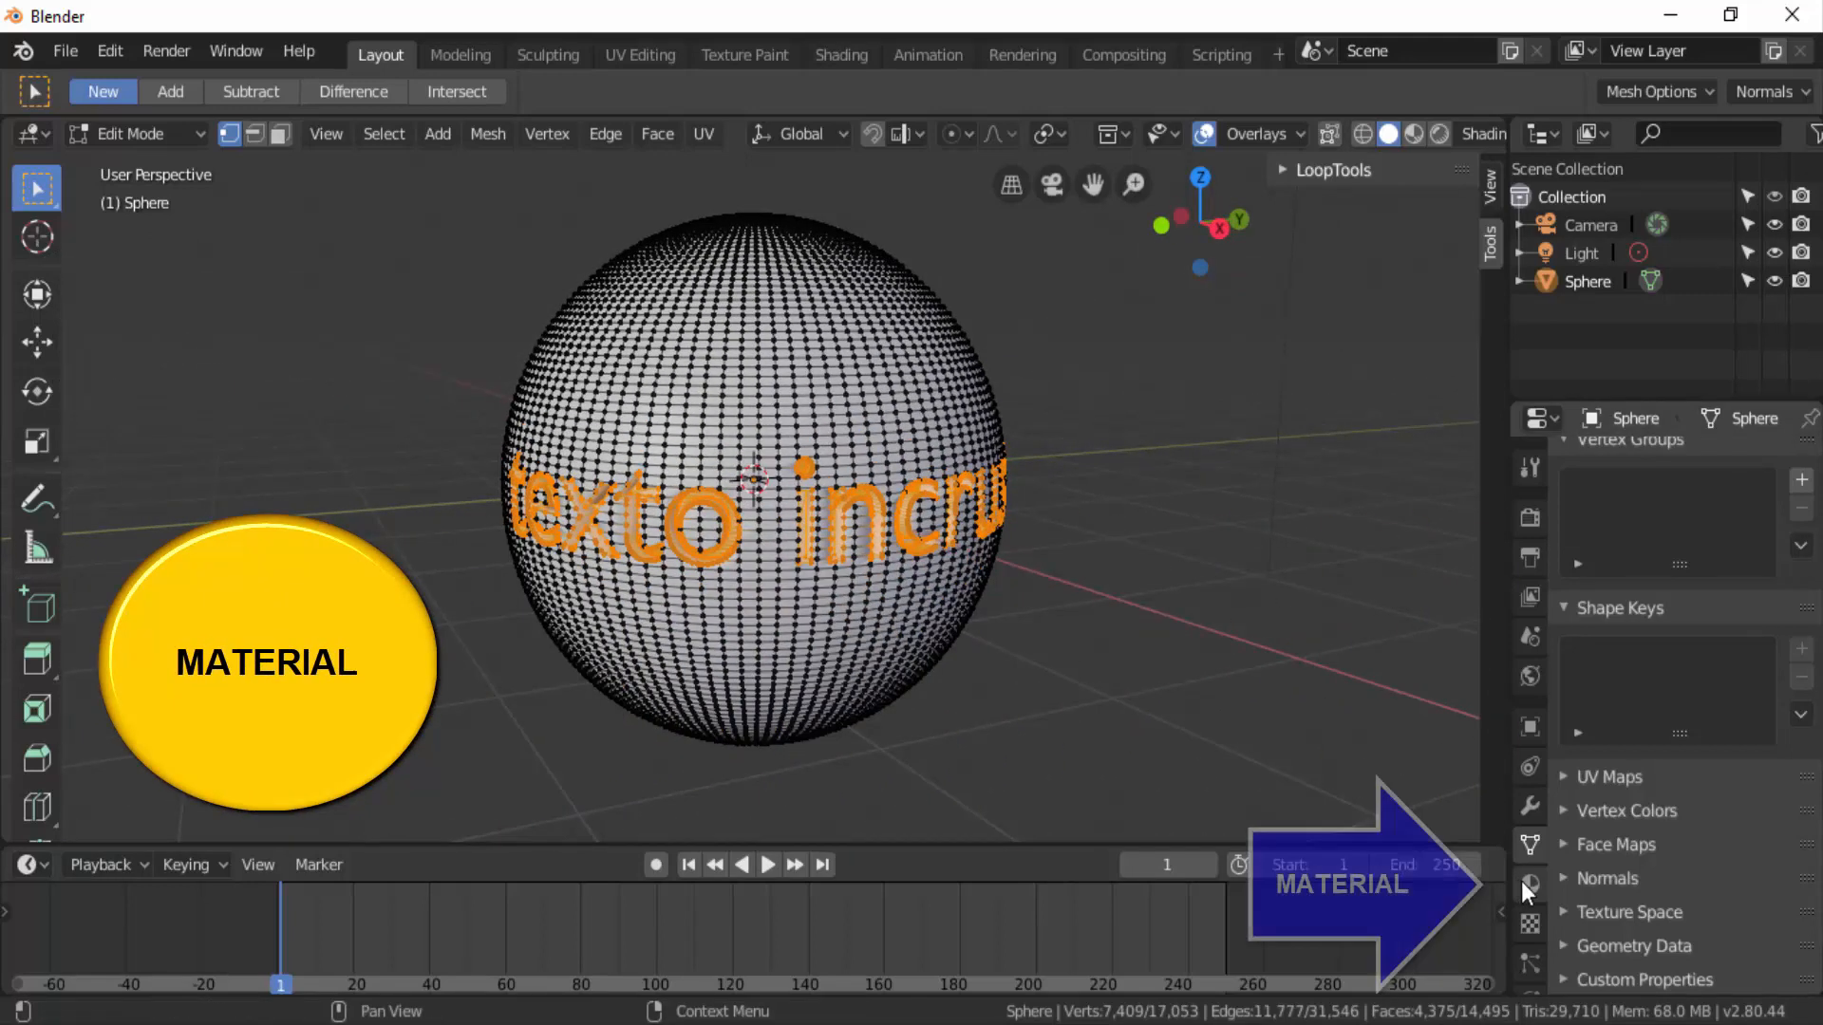
# Add a material slot with a new default white material to the sphere and assign it to the current selection
pyautogui.click(1526, 884)
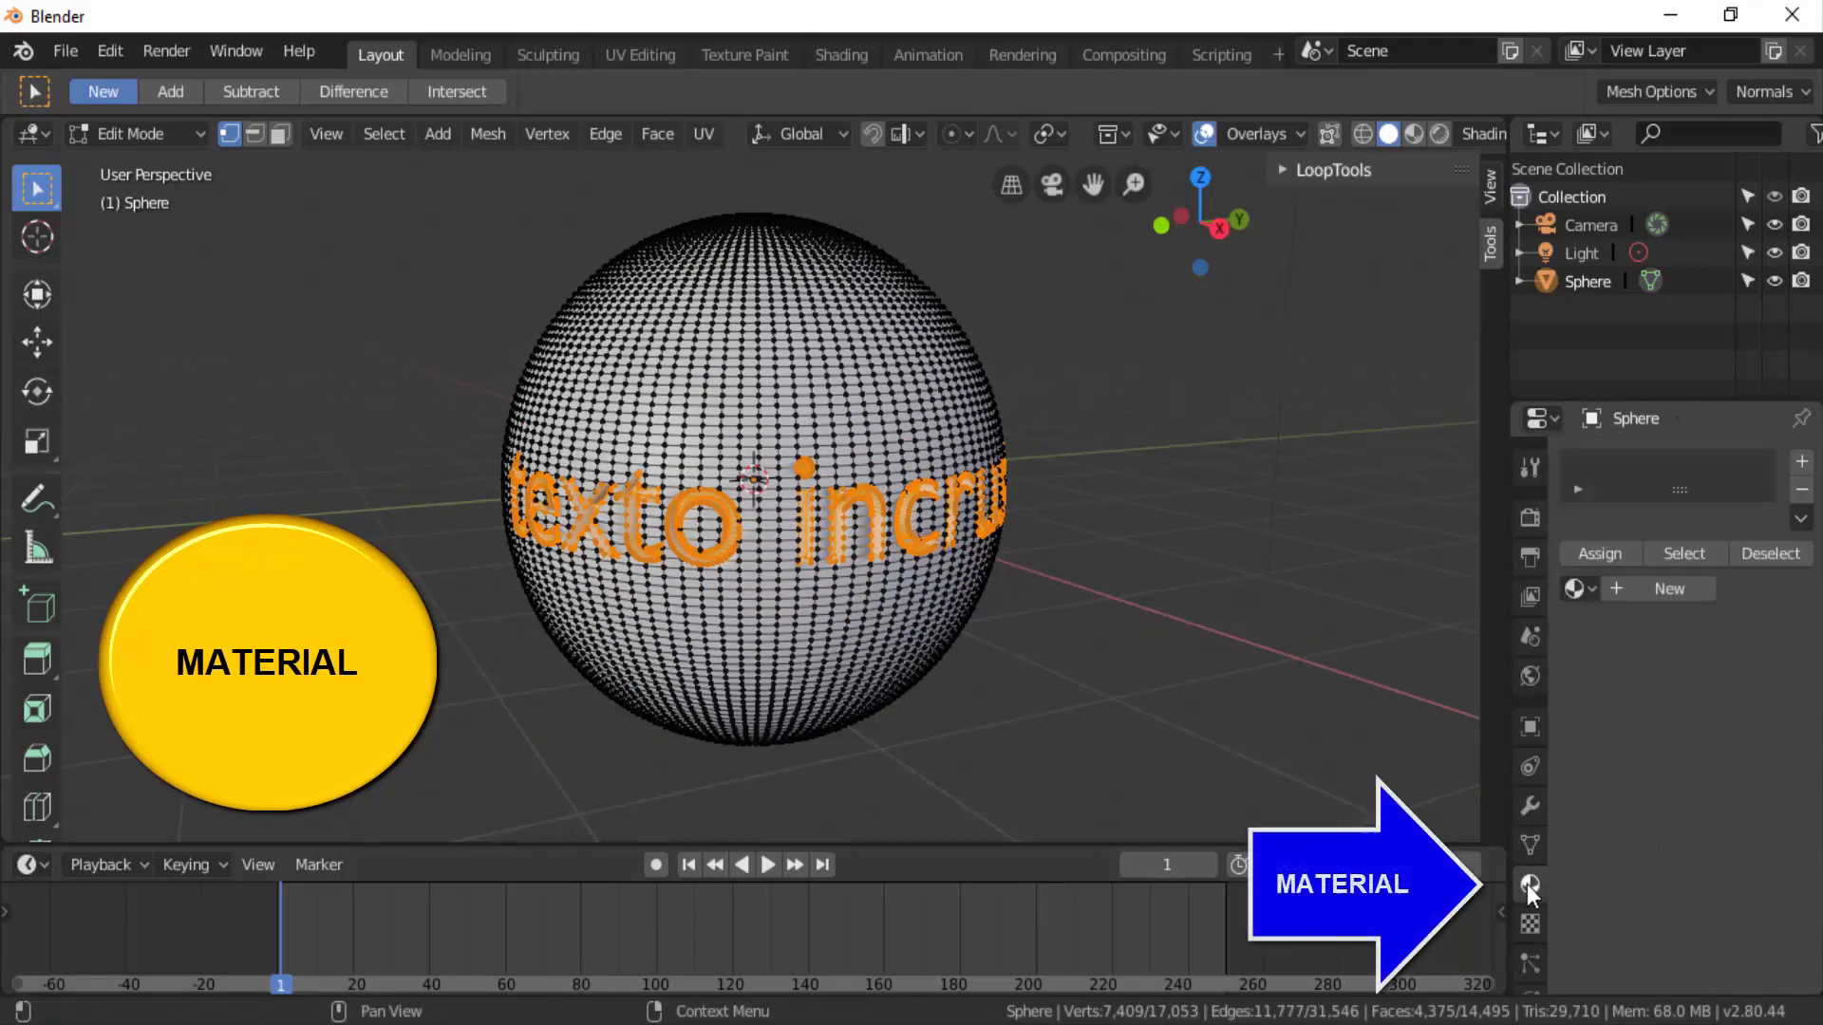
pyautogui.click(1801, 463)
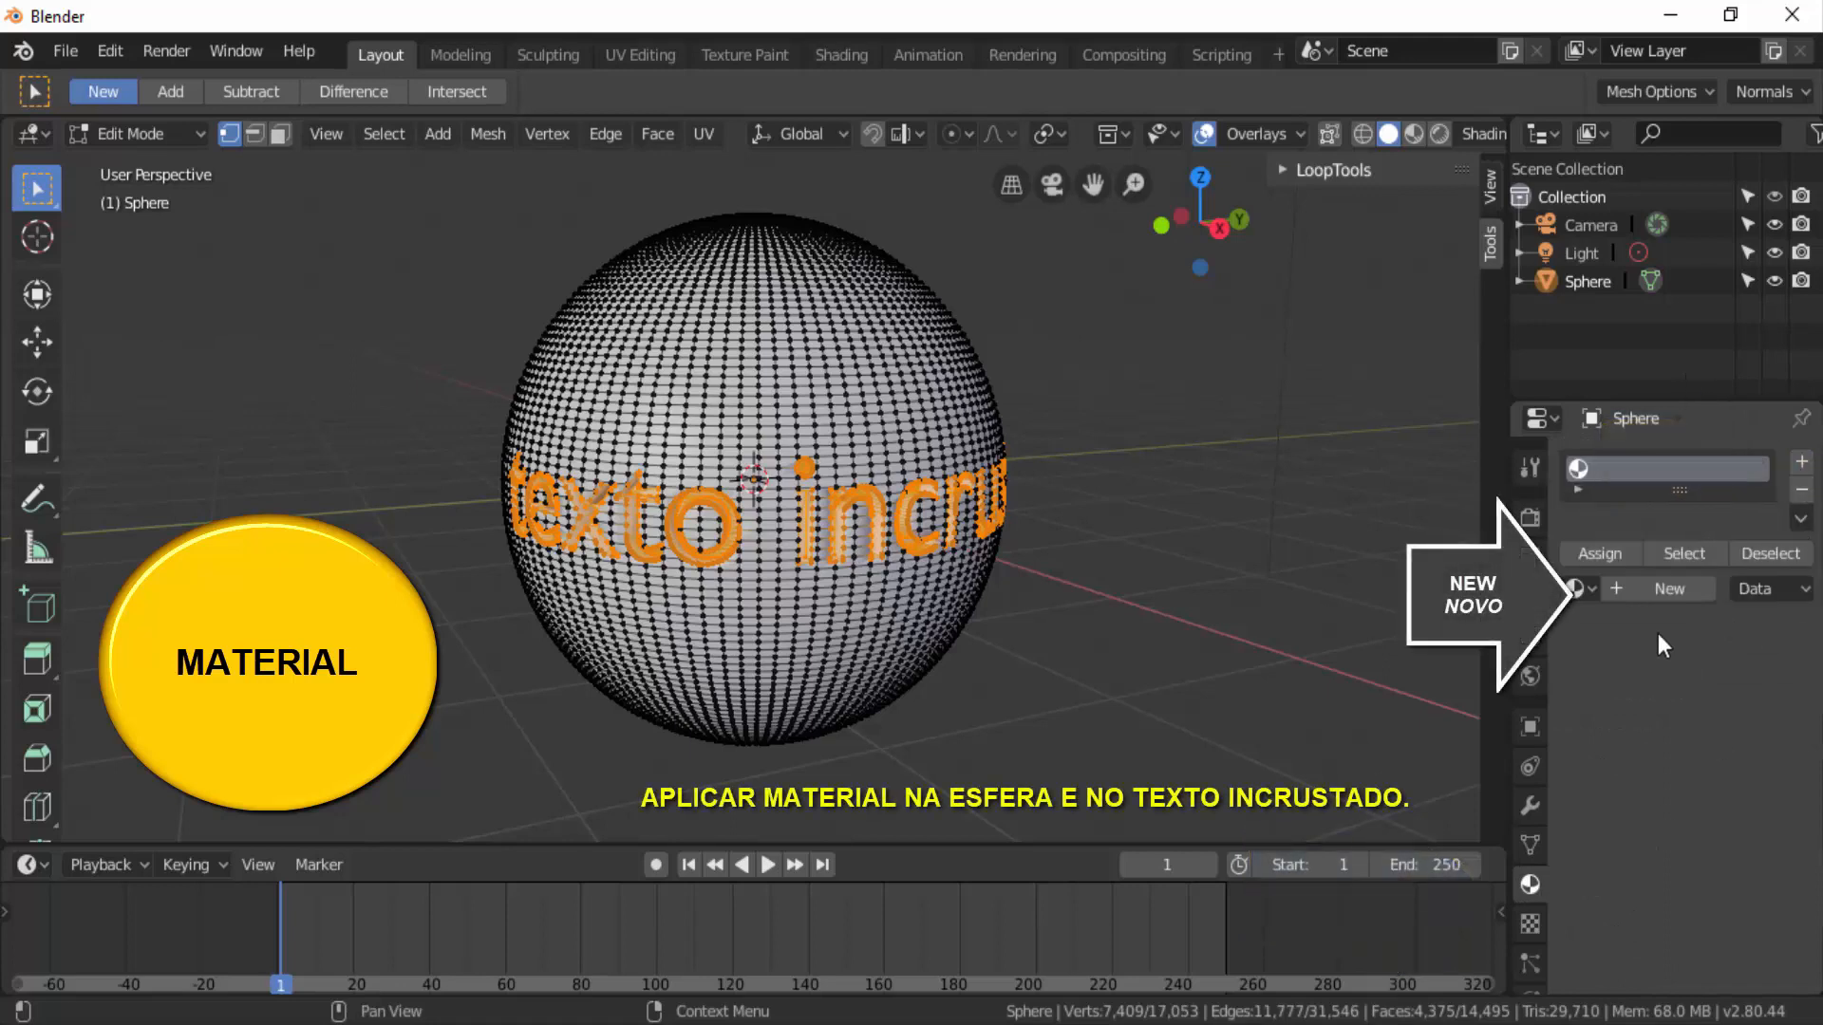
pyautogui.click(1657, 592)
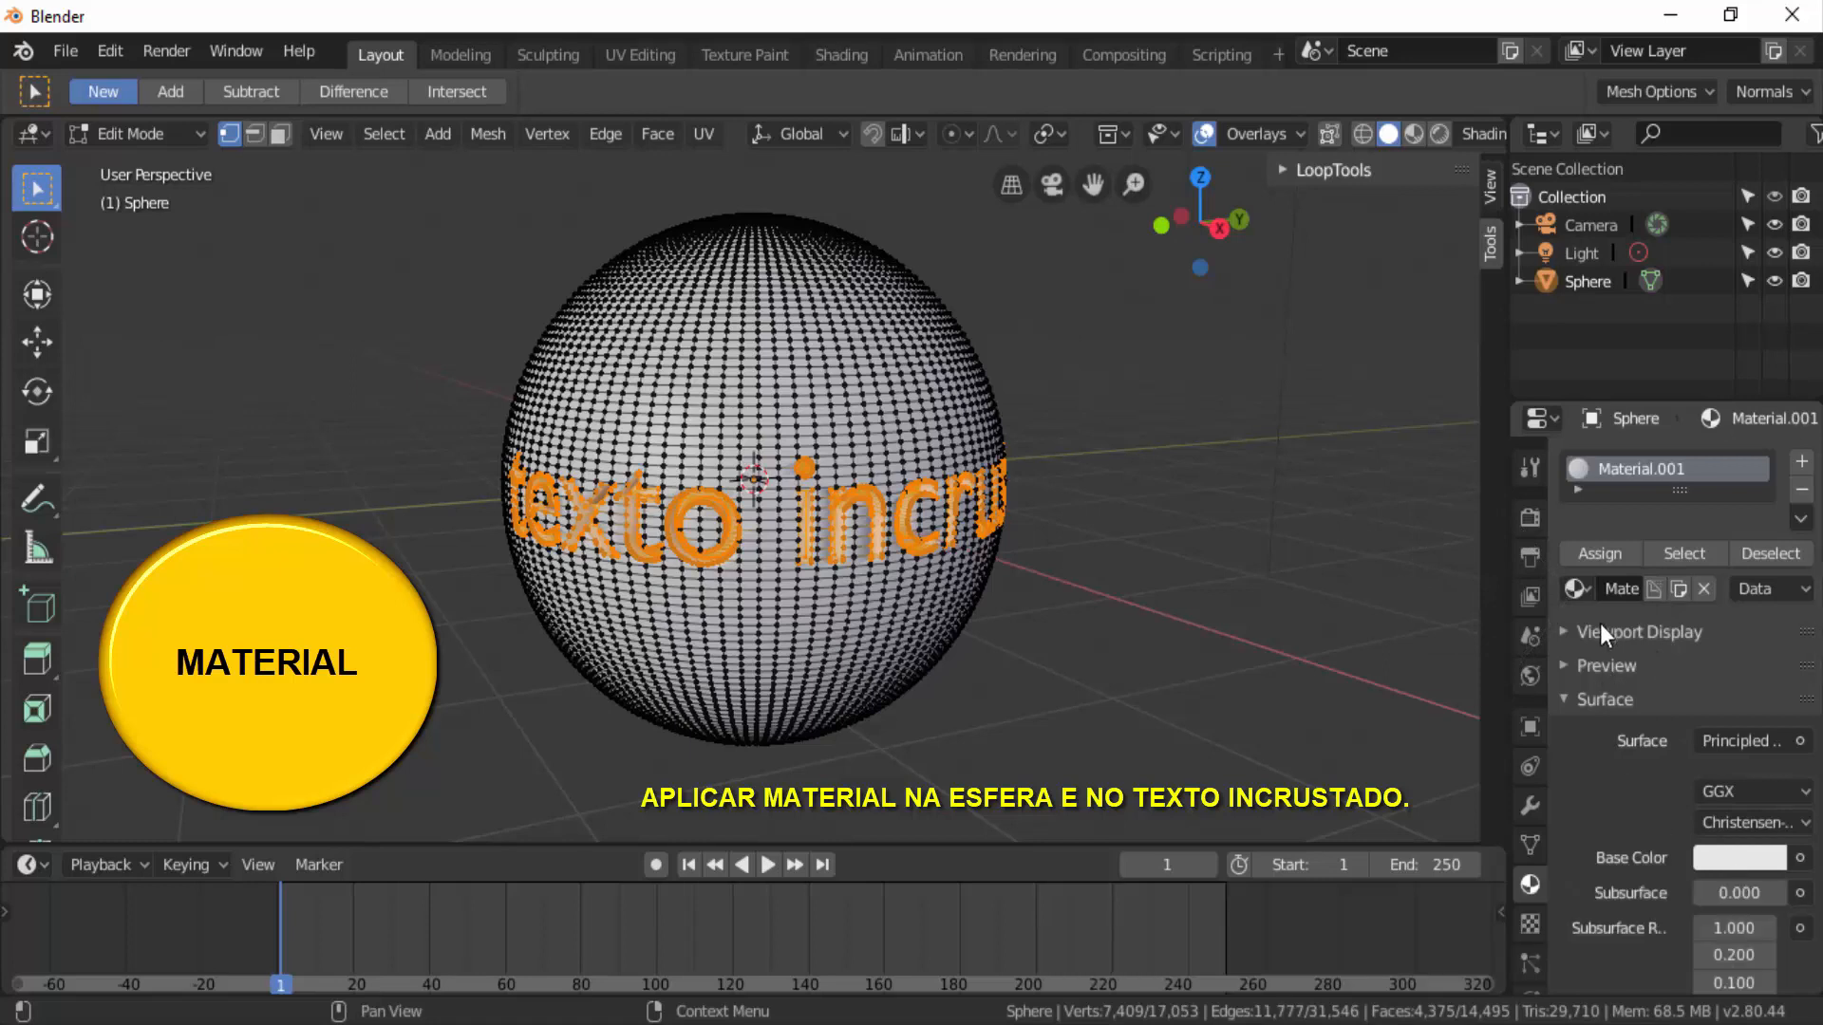
pyautogui.click(1604, 552)
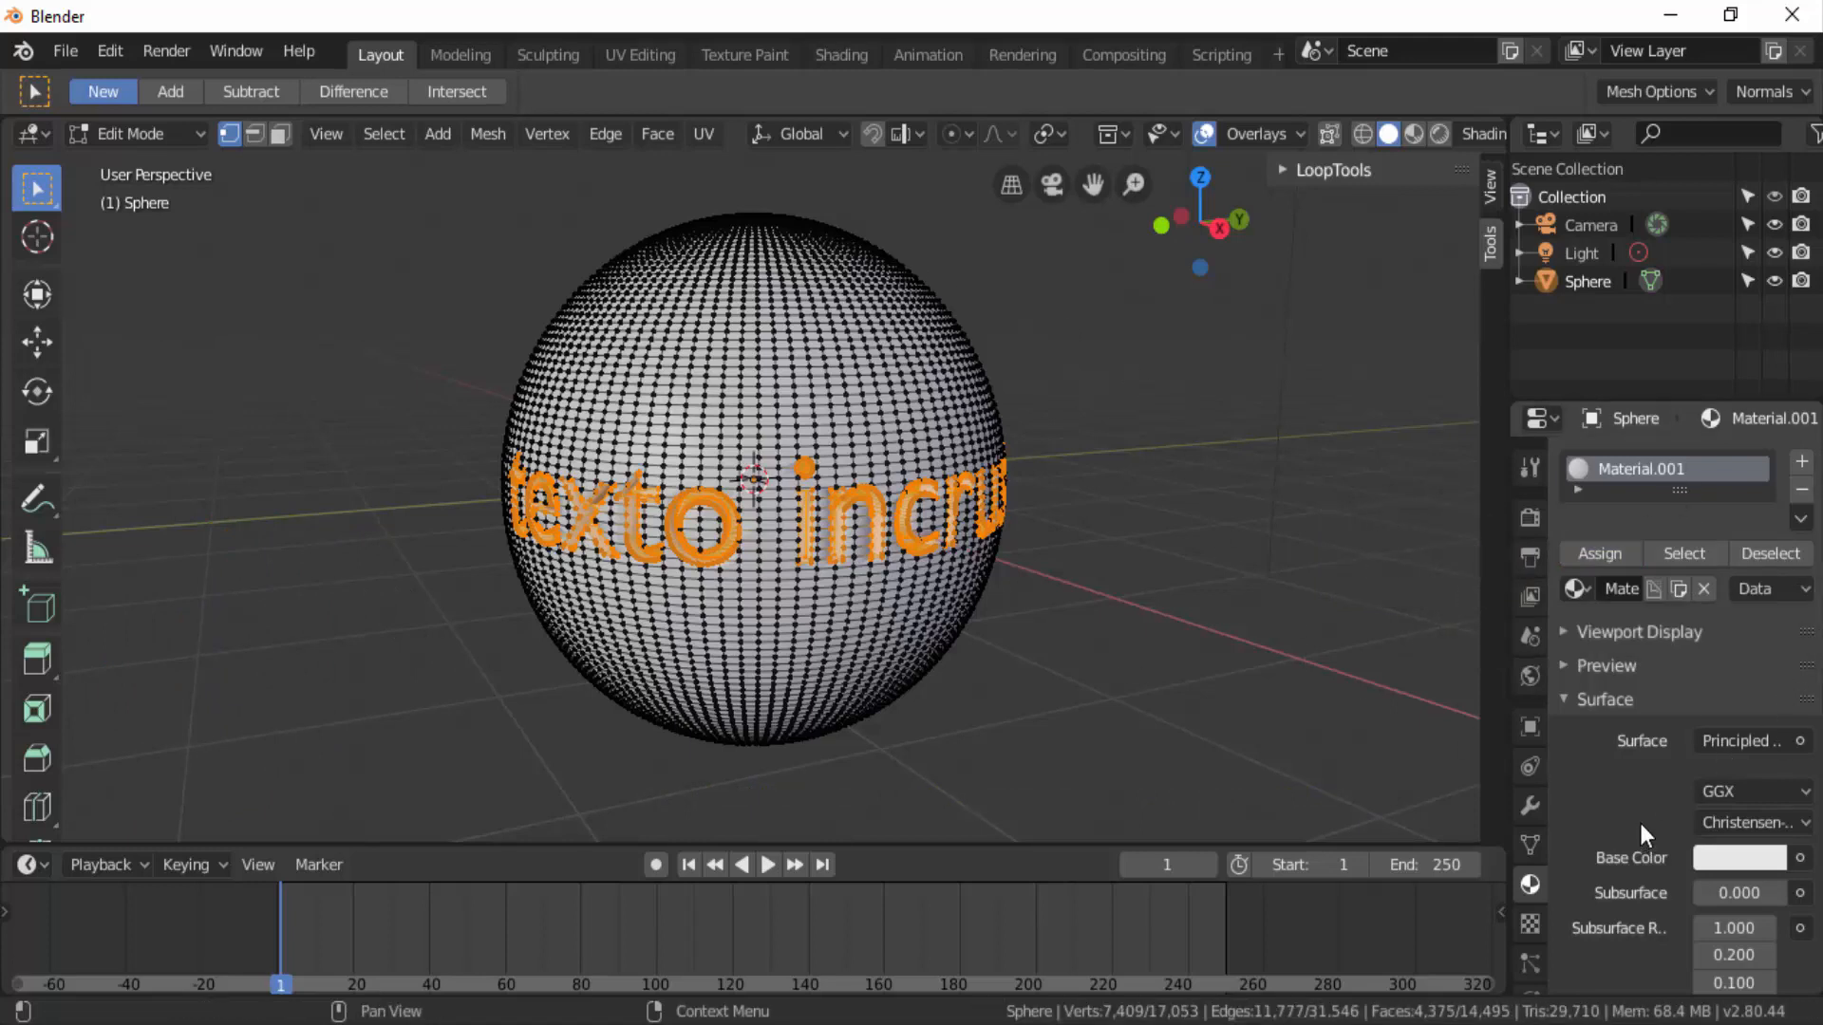
# Add a second material with a bright green base color and assign it to the selected engraved text faces
pyautogui.click(1802, 463)
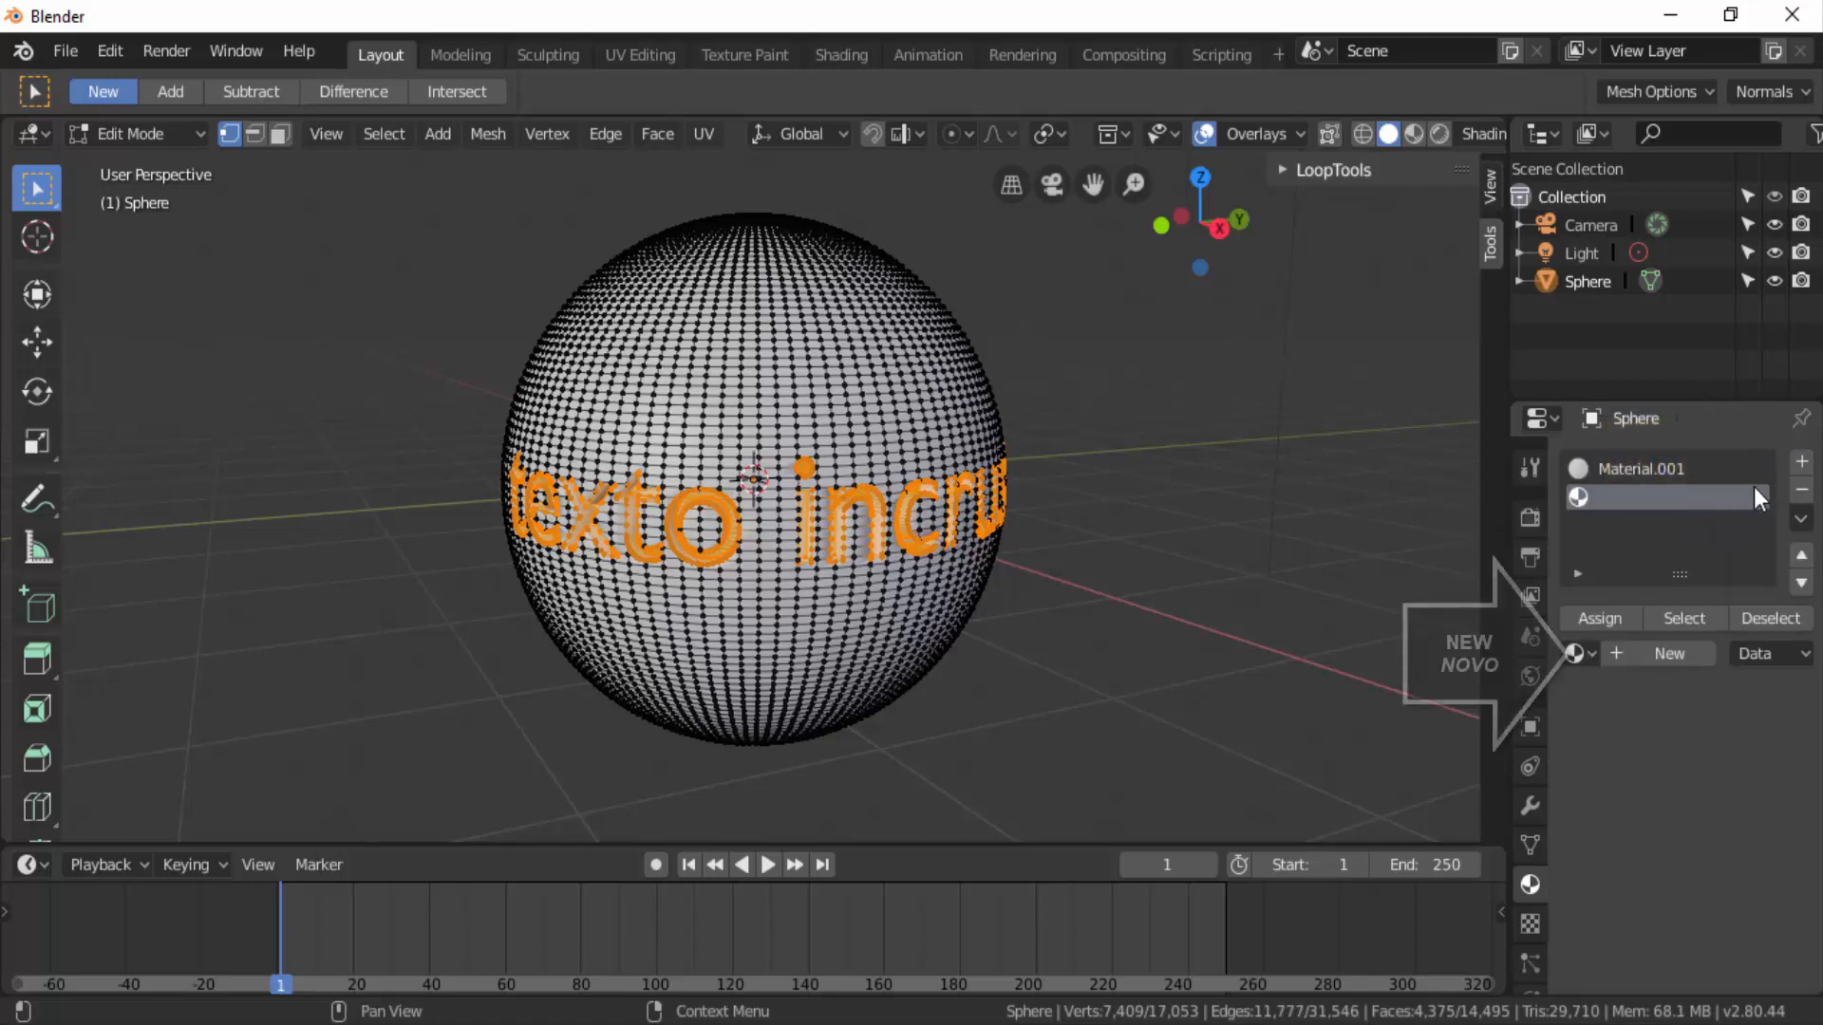
pyautogui.click(1665, 653)
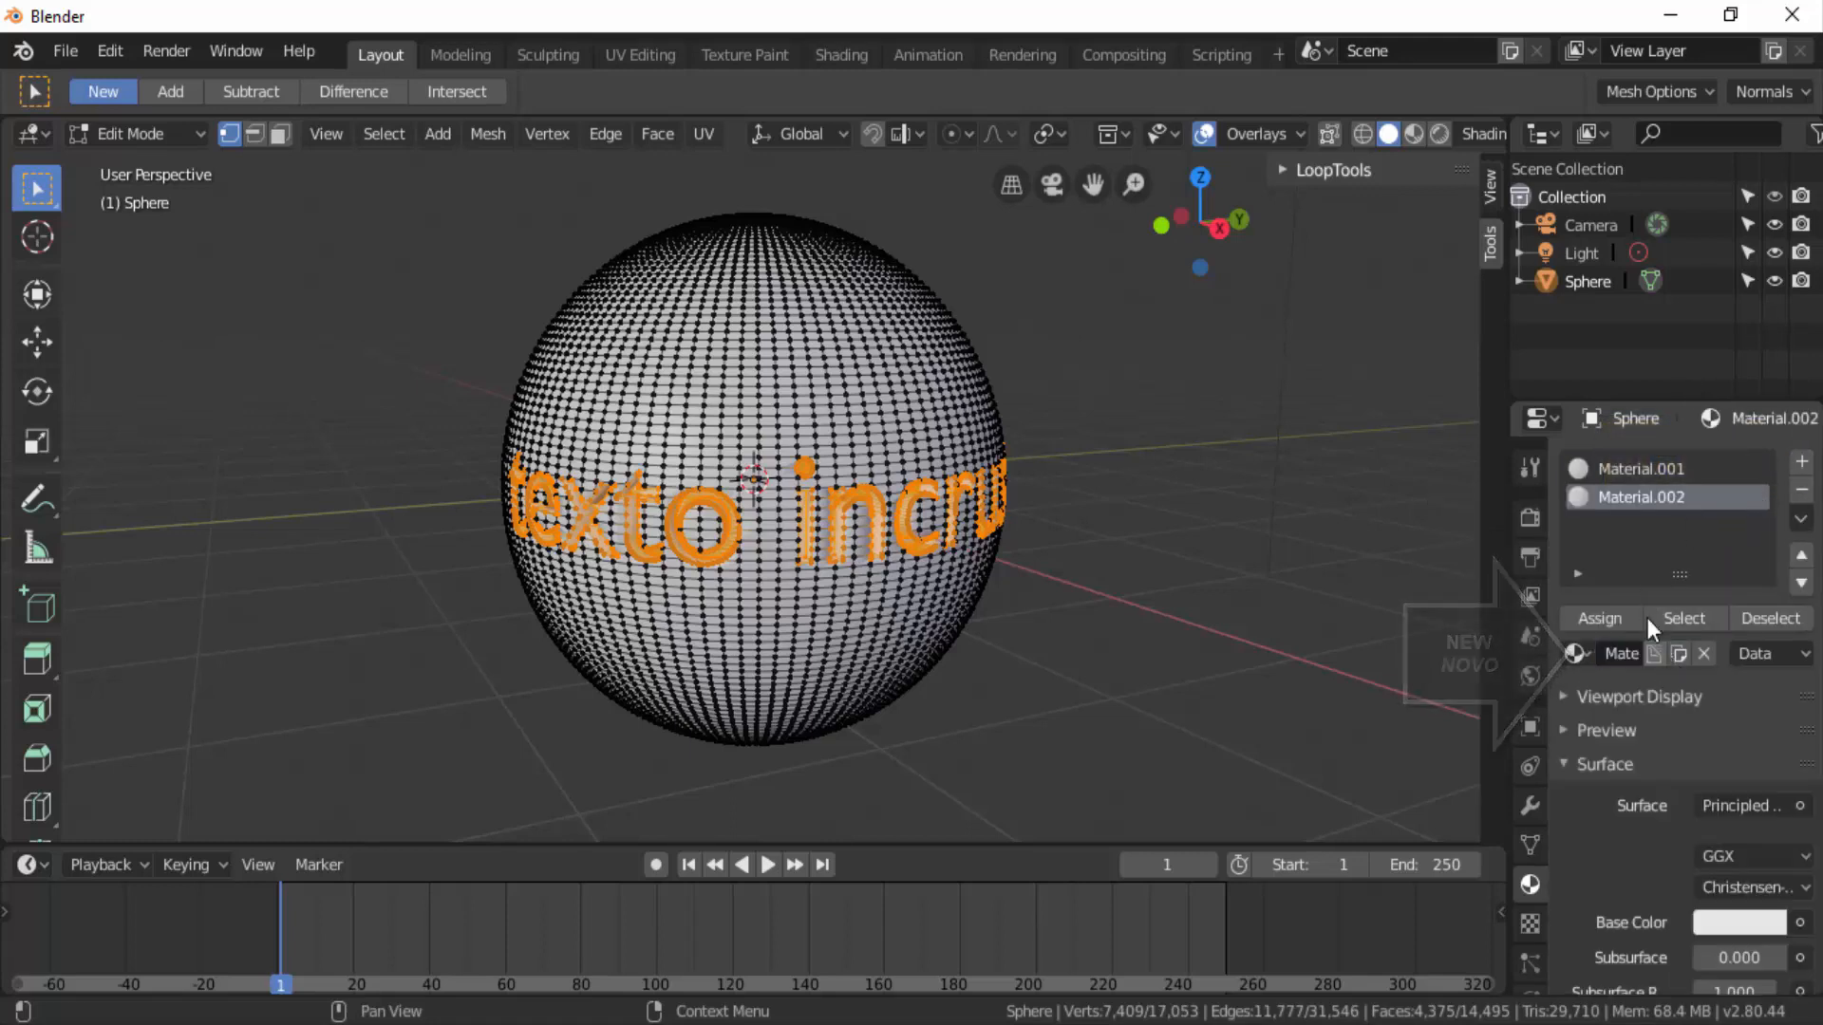
pyautogui.click(1737, 923)
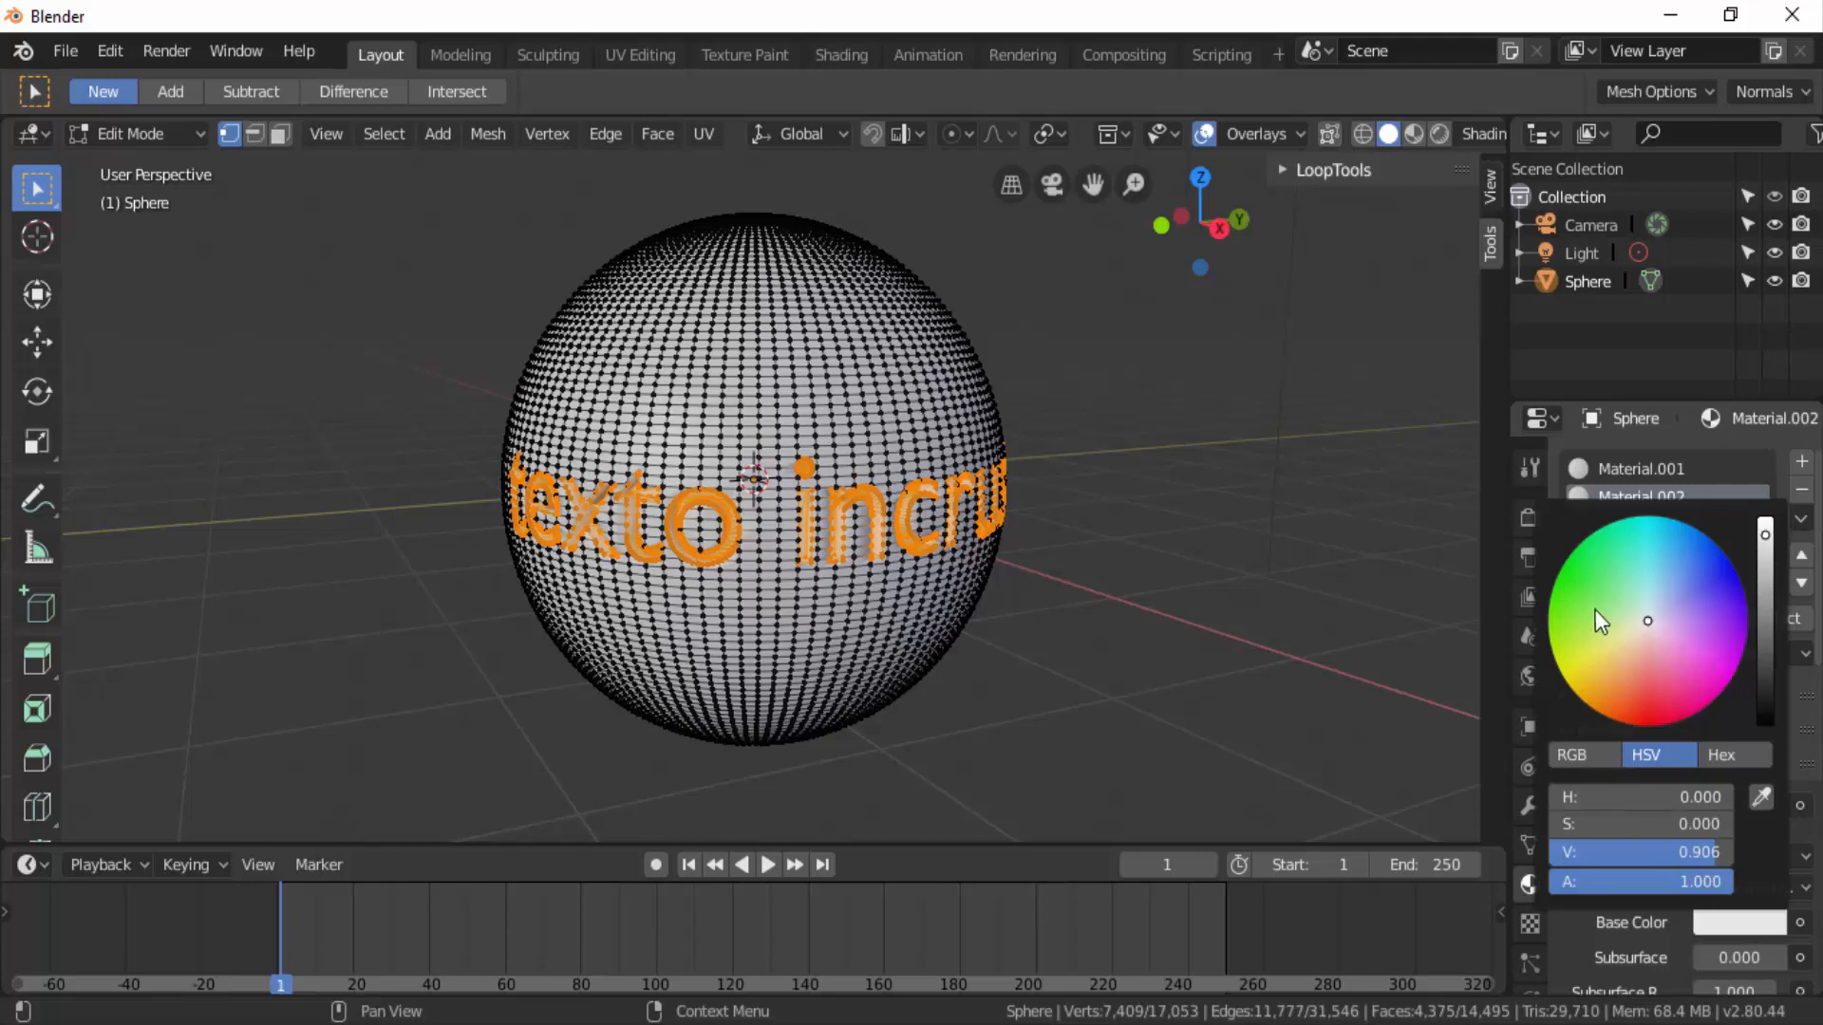
pyautogui.click(1566, 575)
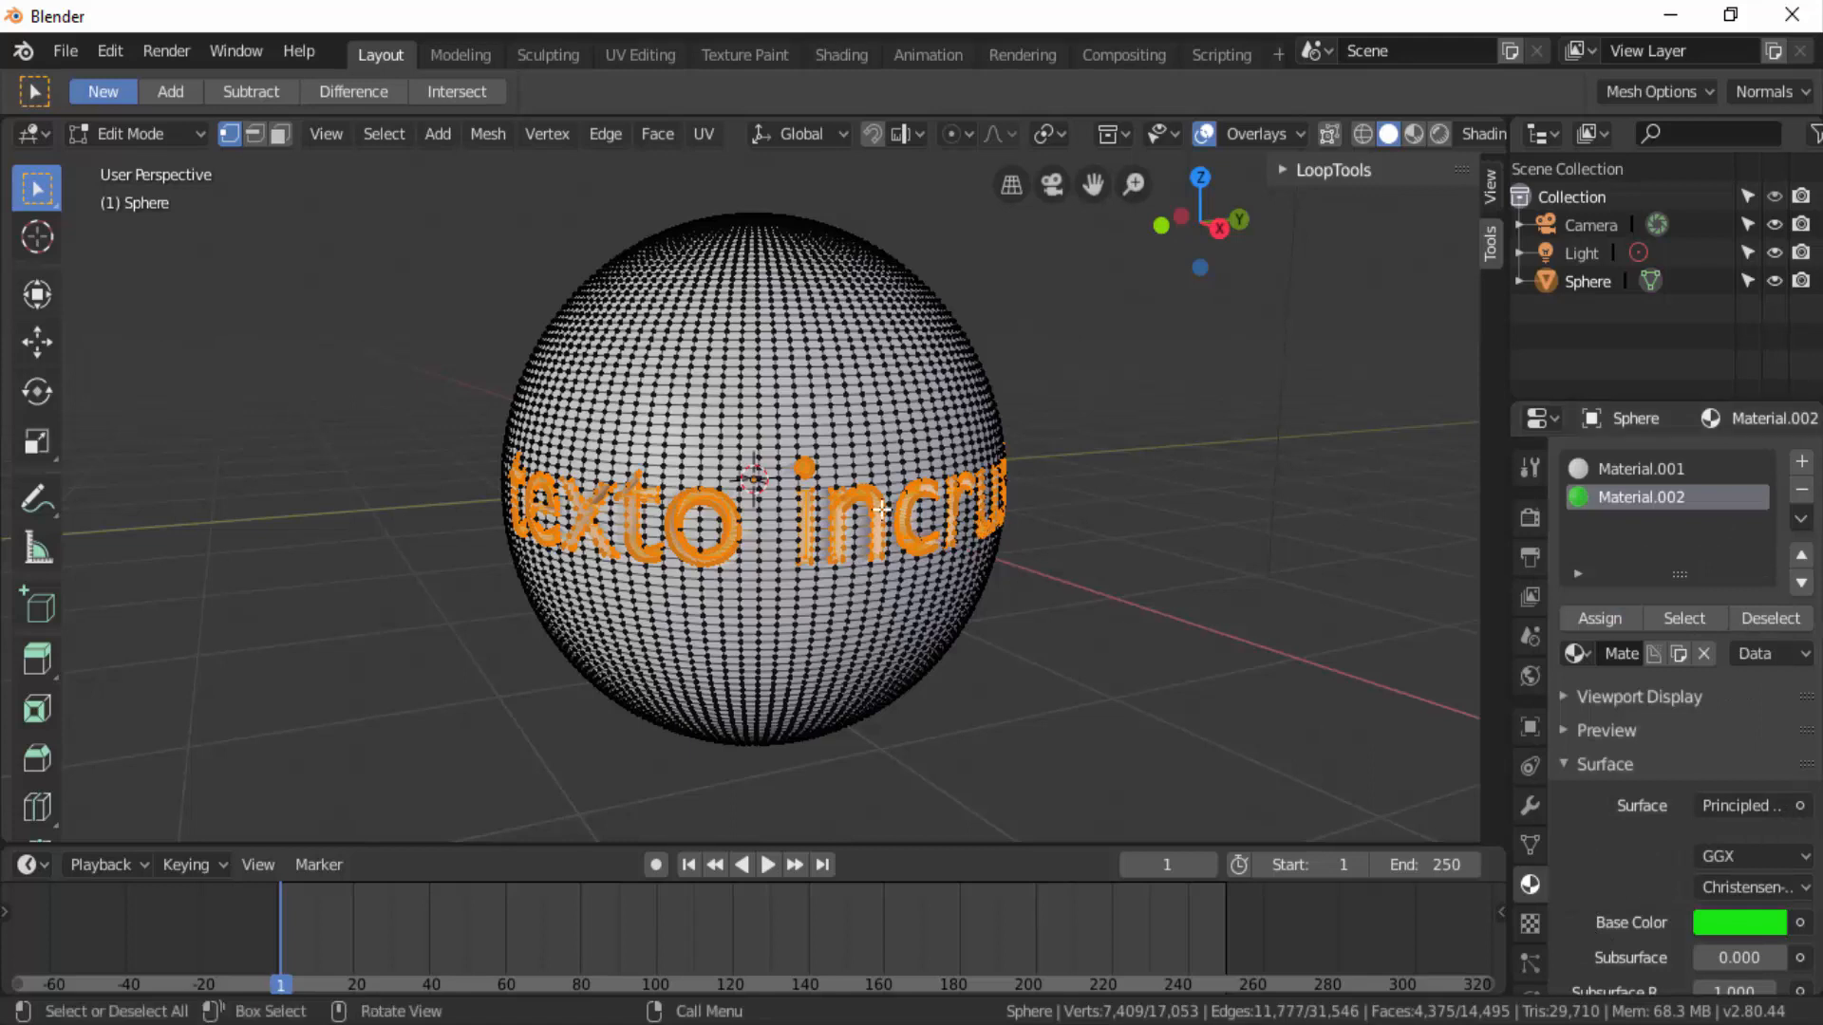
pyautogui.click(1609, 620)
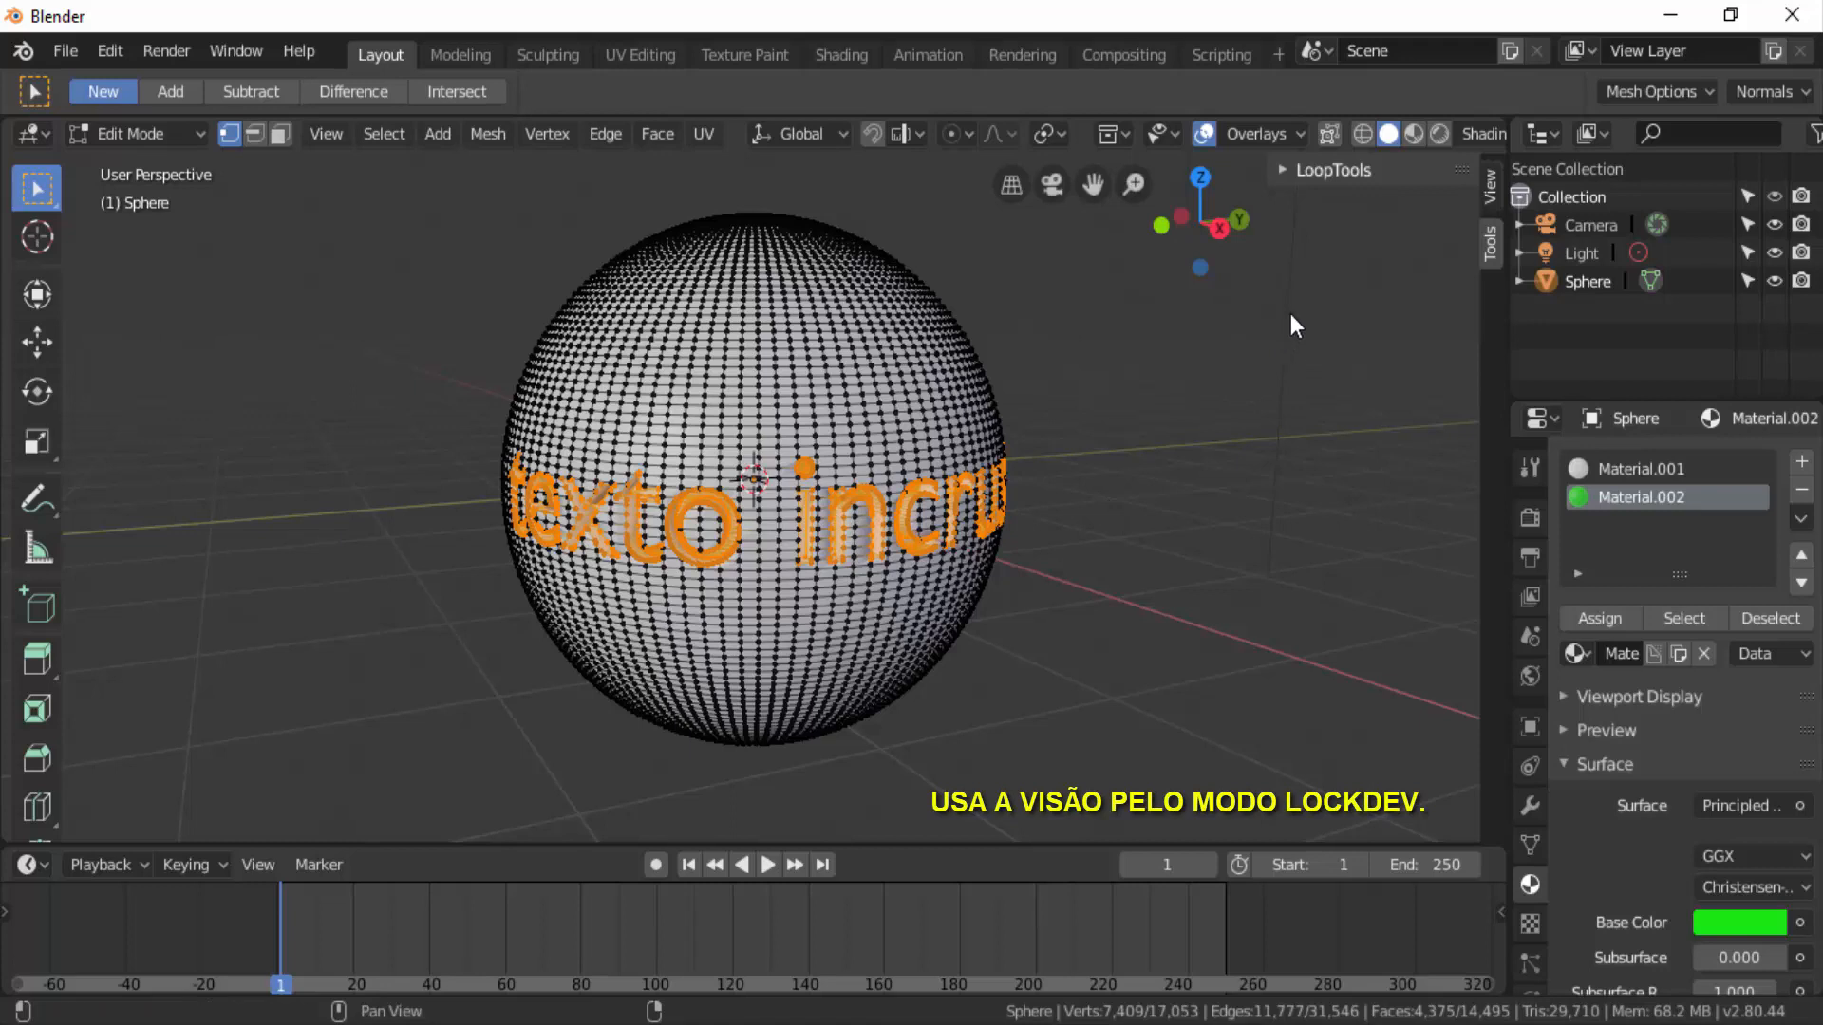
# Switch the viewport to LookDev shading, return the sphere to Object Mode and inspect the engraved text around it
pyautogui.click(1414, 134)
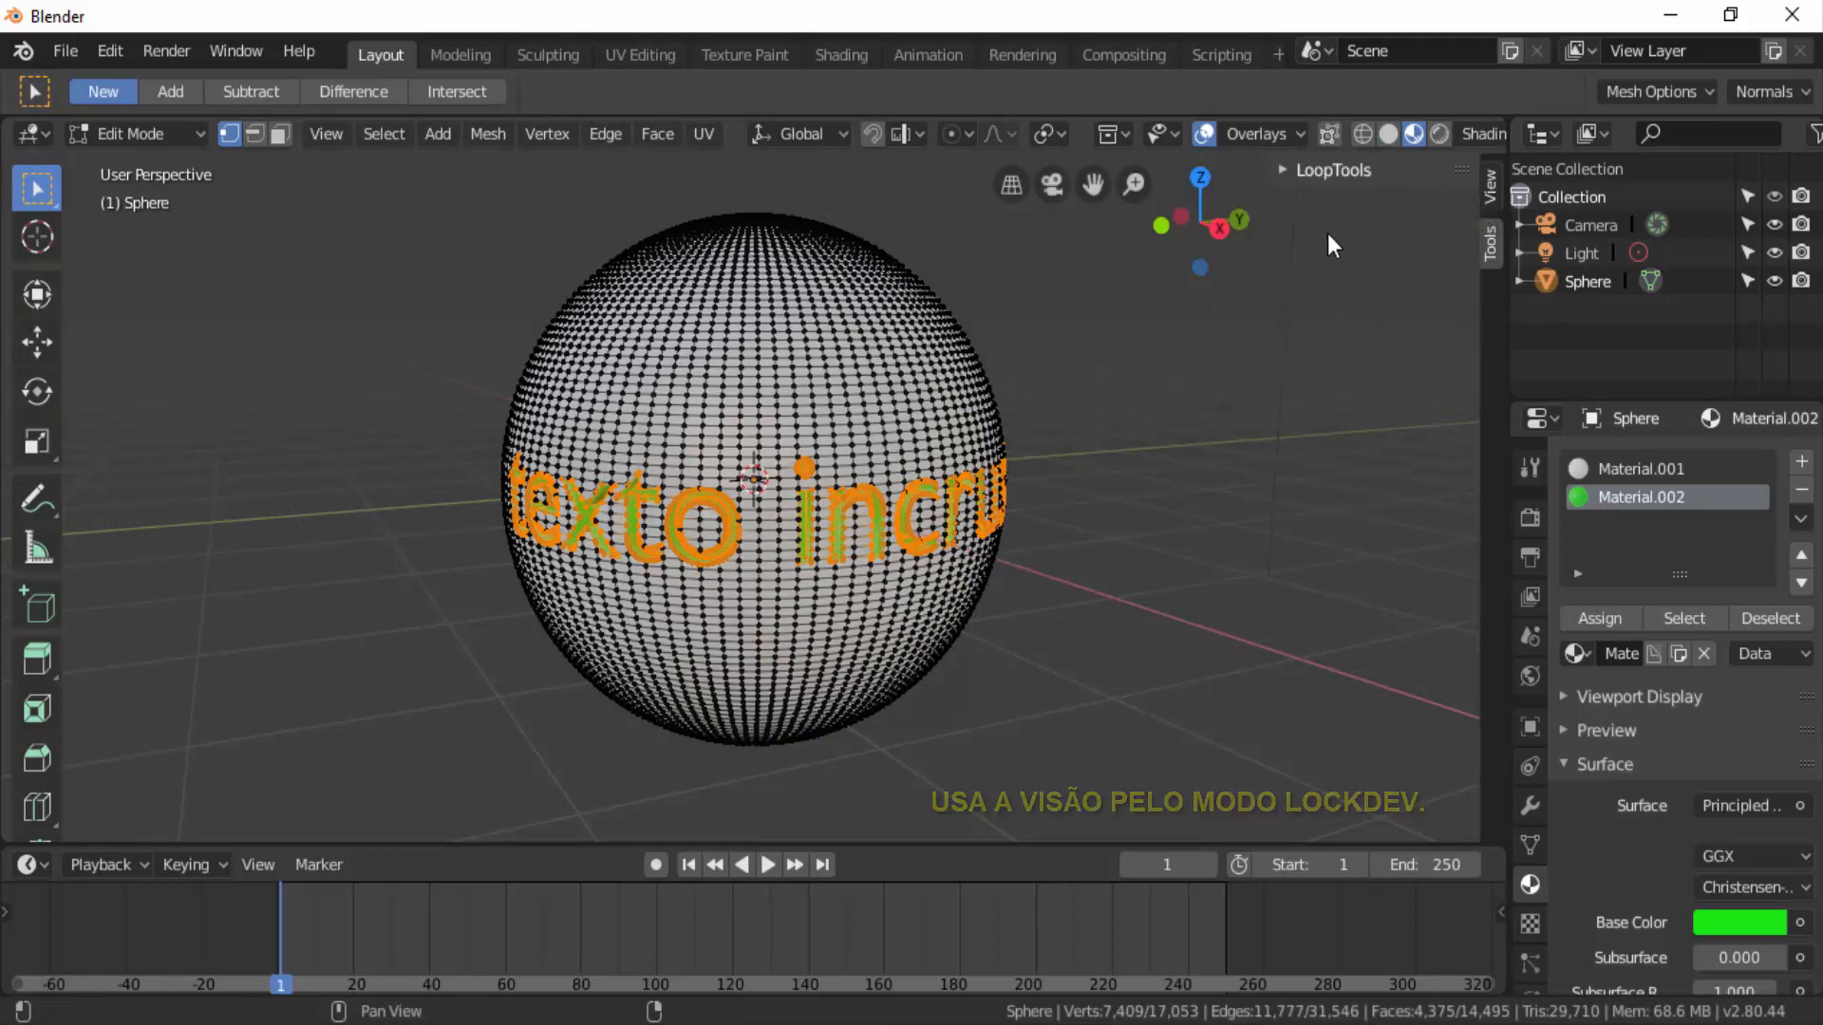
pyautogui.click(121, 139)
pyautogui.click(123, 168)
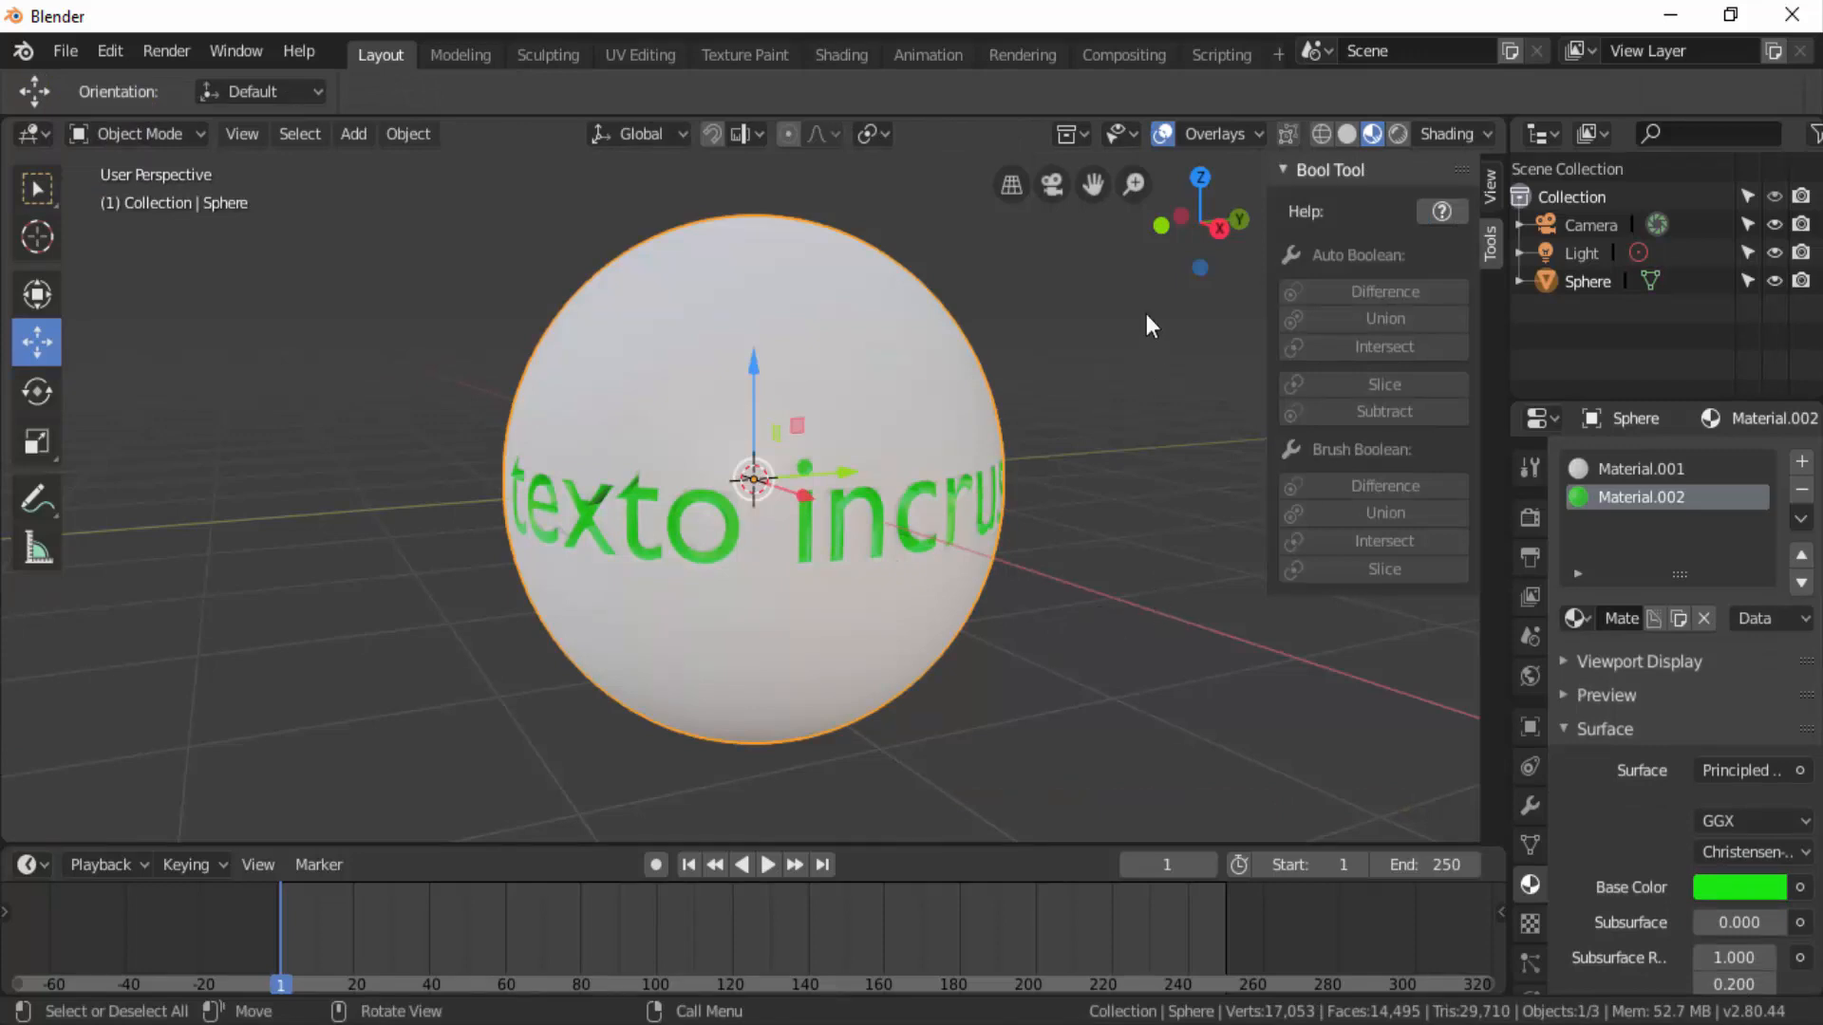
pyautogui.moveTo(1192, 253); pyautogui.dragTo(1553, 251)
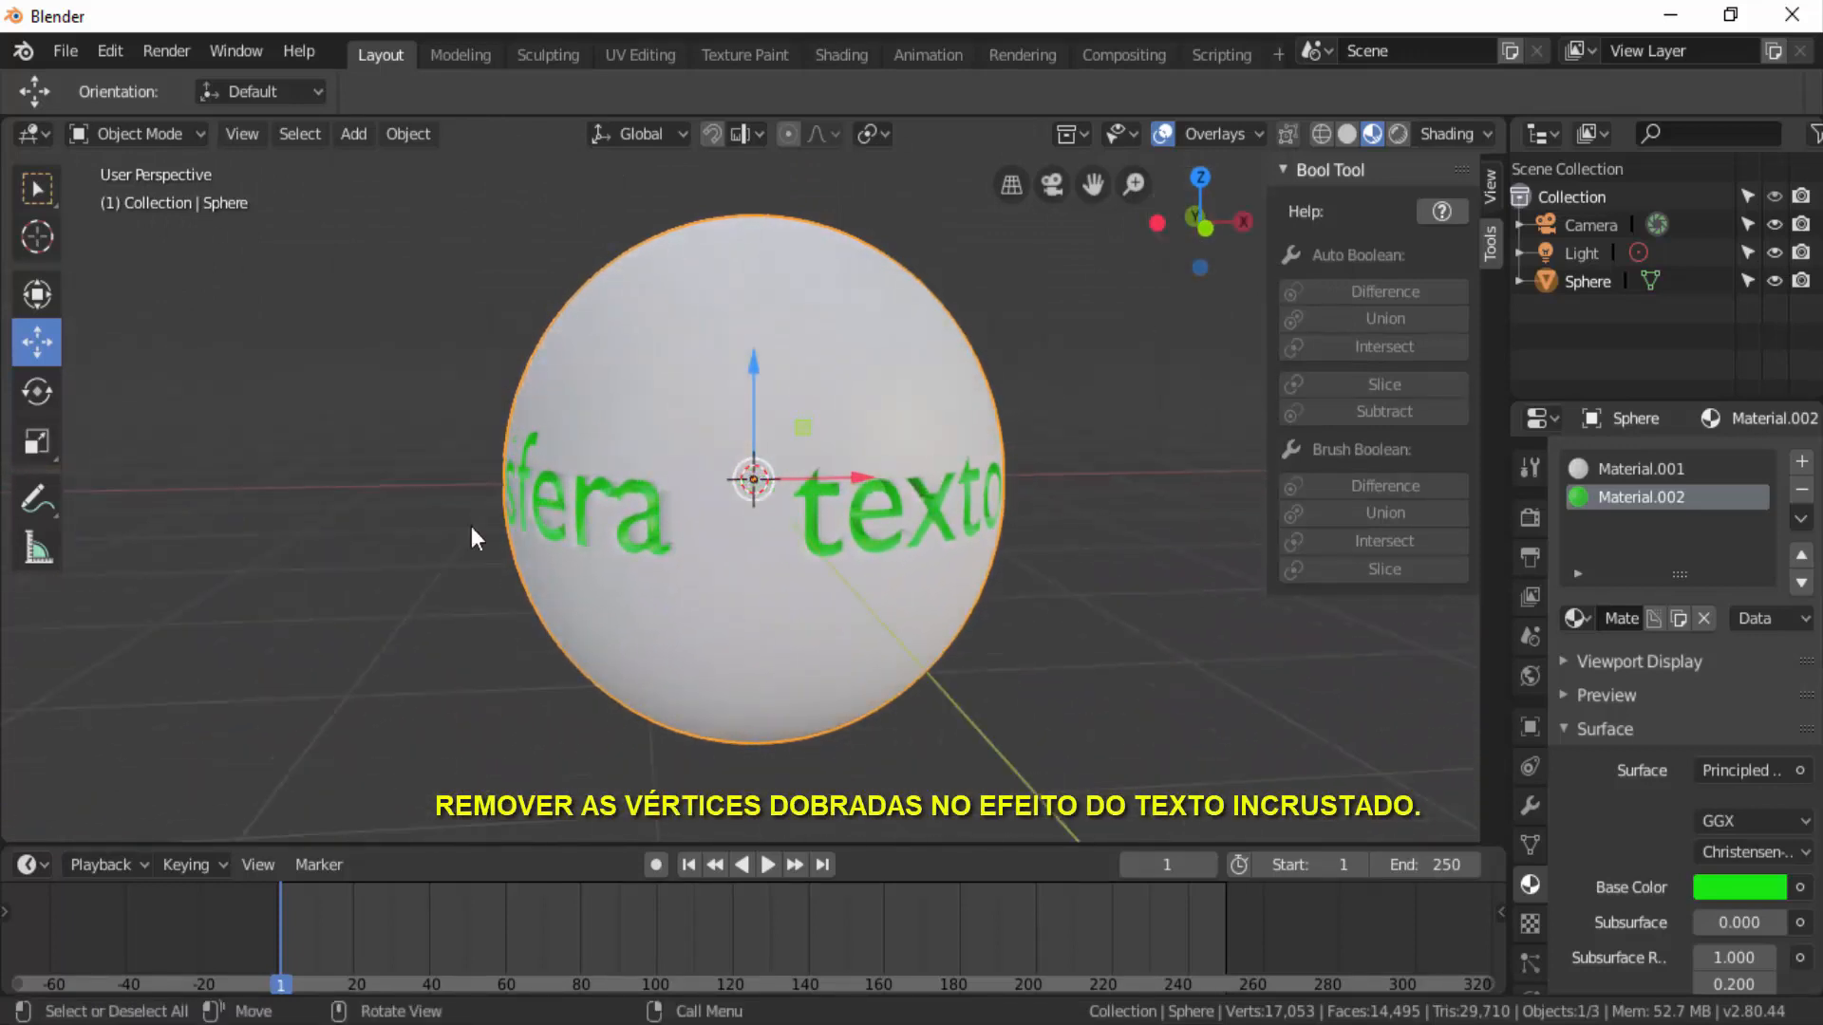
# Remove the double vertices from the selected engraved text geometry in Edit Mode
pyautogui.click(133, 134)
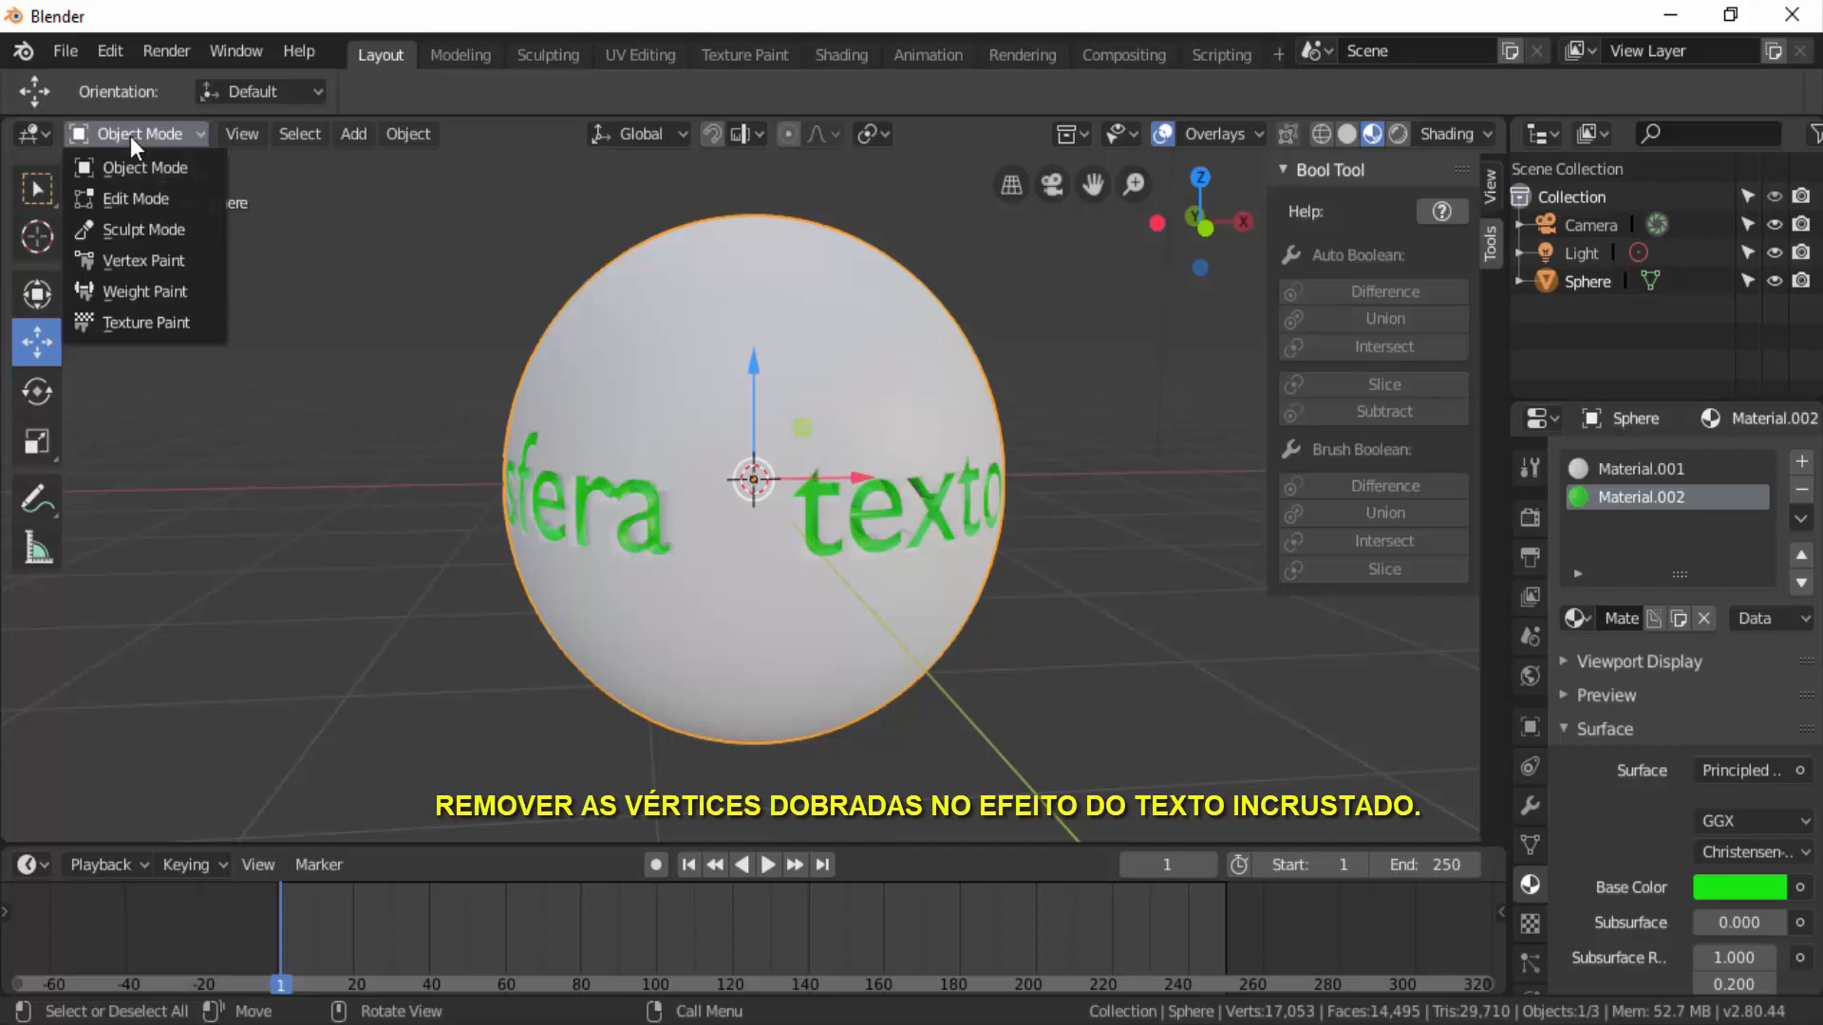
pyautogui.click(152, 199)
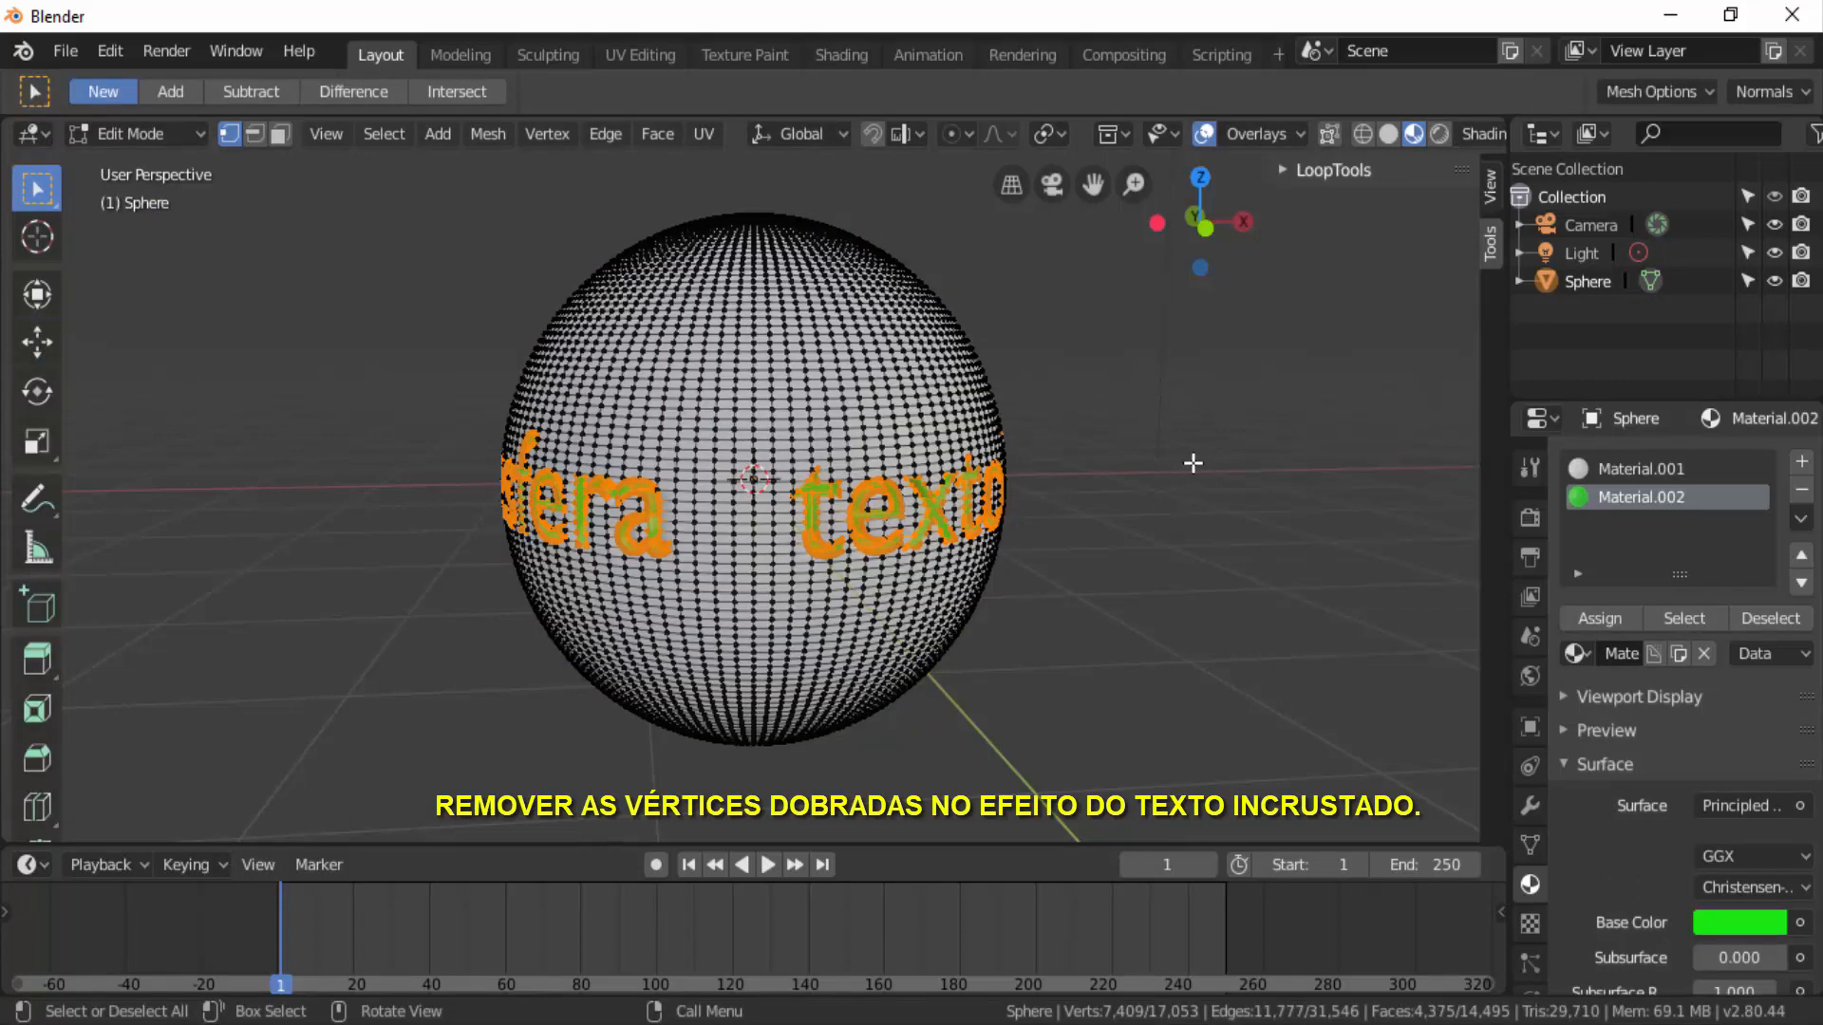
pyautogui.rightClick(1283, 418)
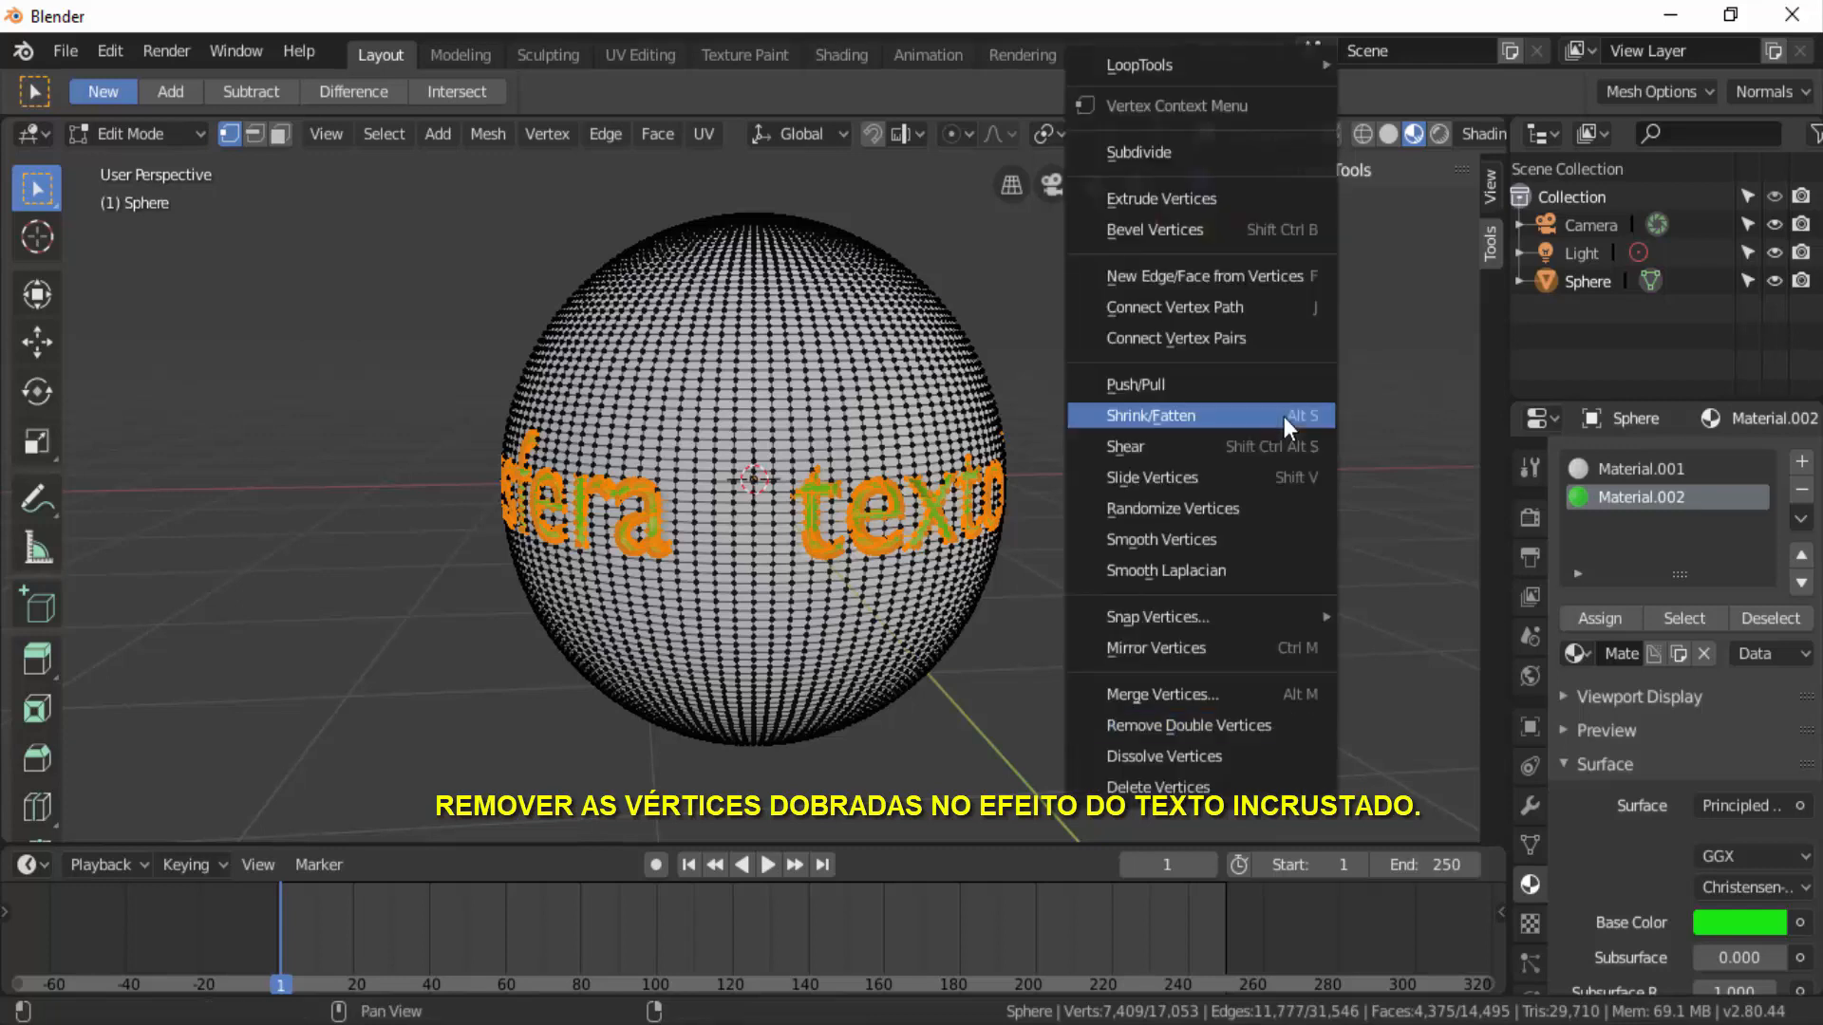
pyautogui.click(1185, 728)
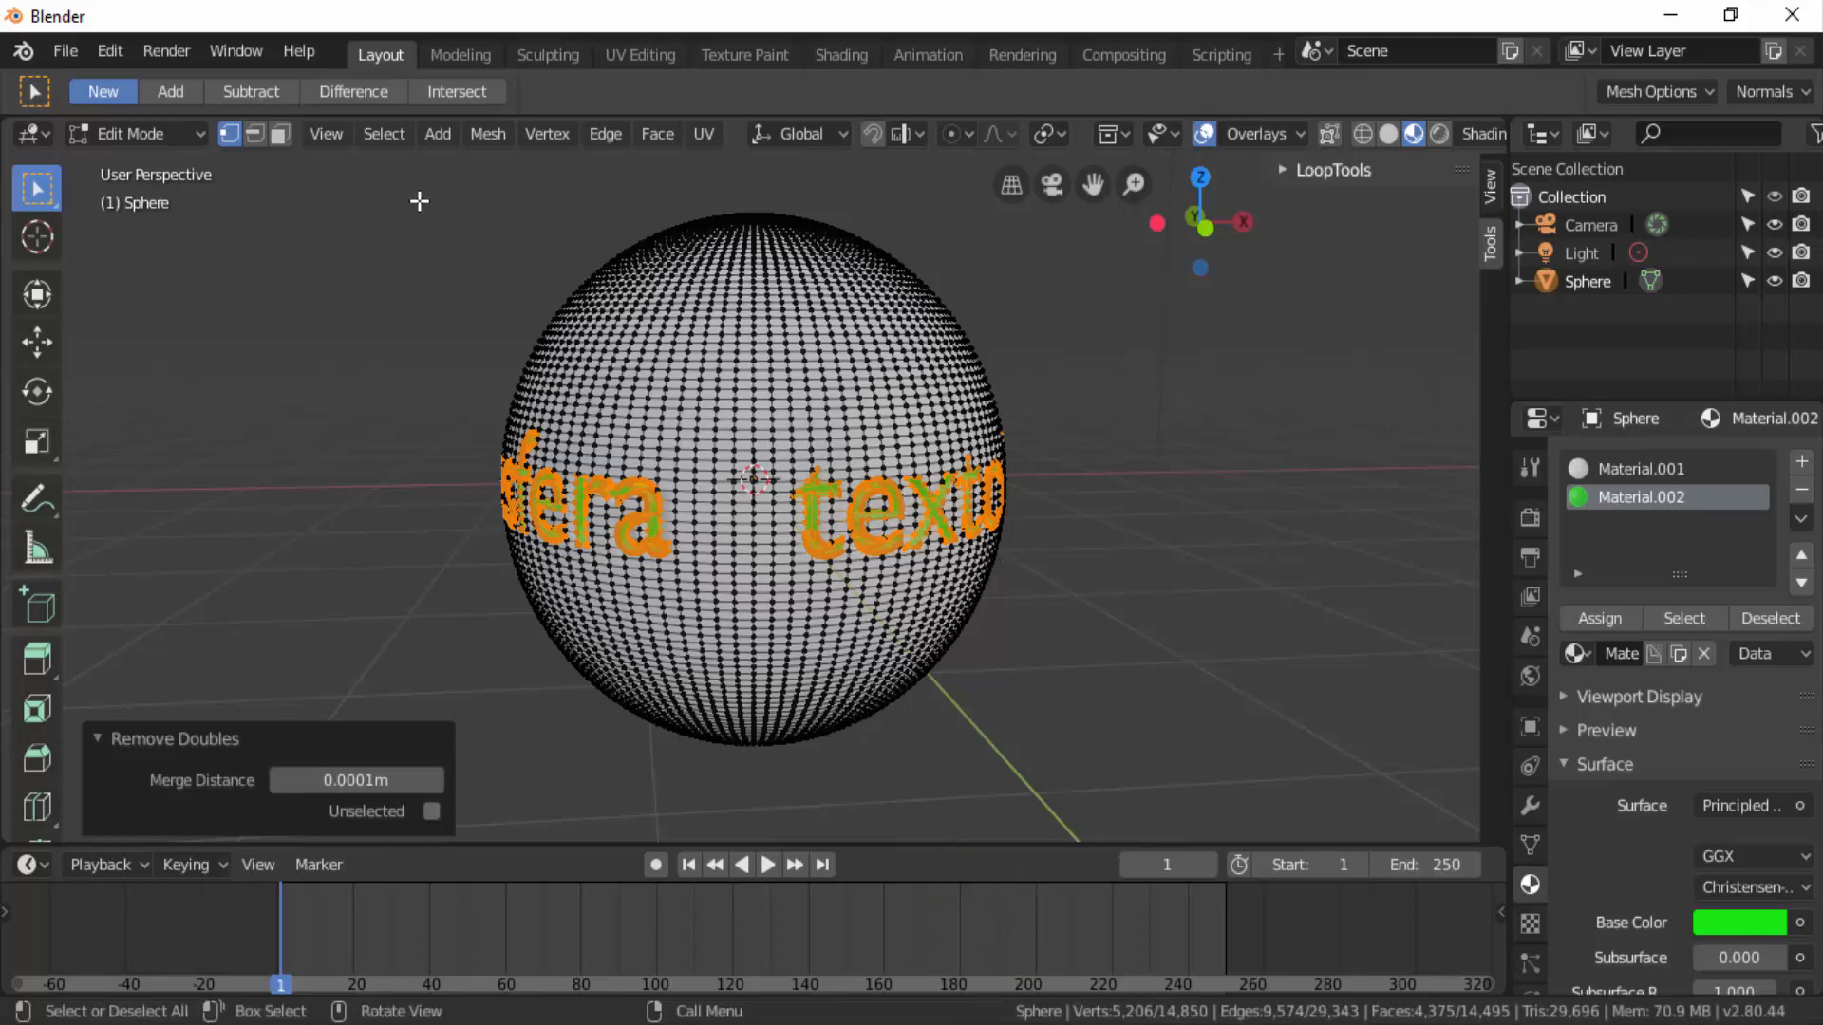
# Reduce the selection to the boundary loops of the engraved text
pyautogui.click(383, 138)
pyautogui.moveTo(424, 568)
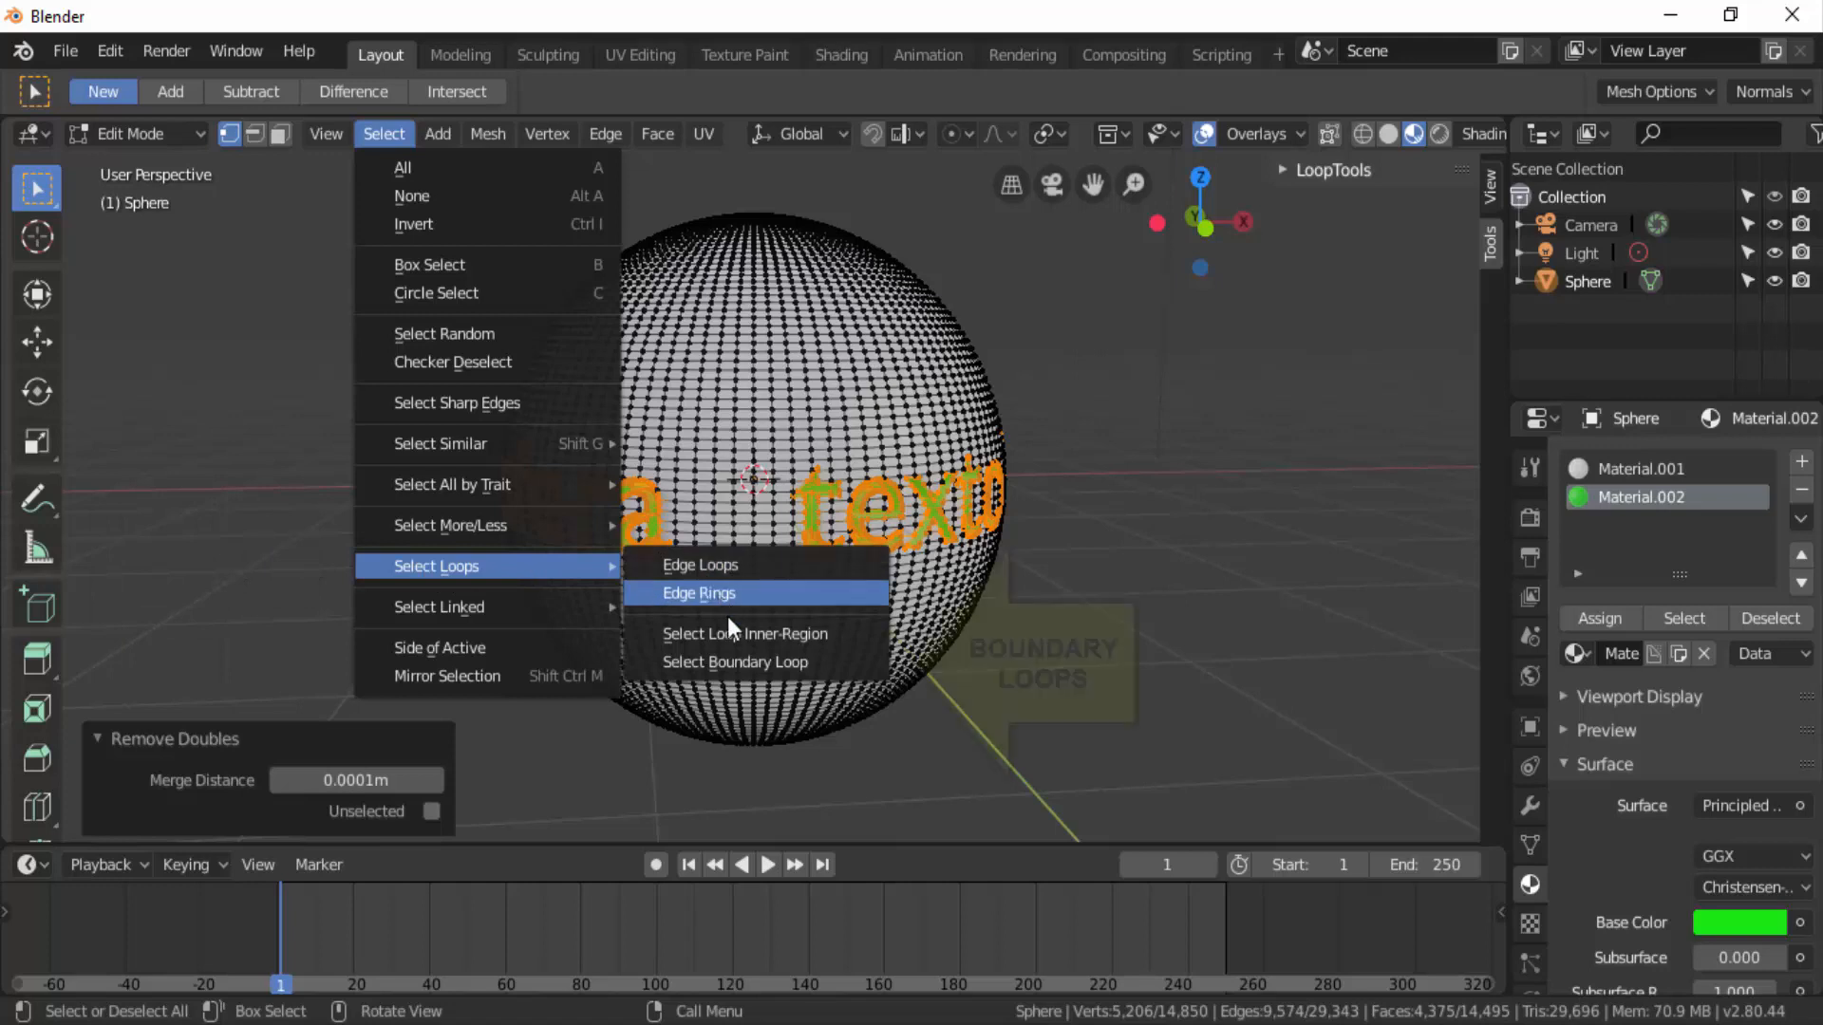
pyautogui.click(754, 662)
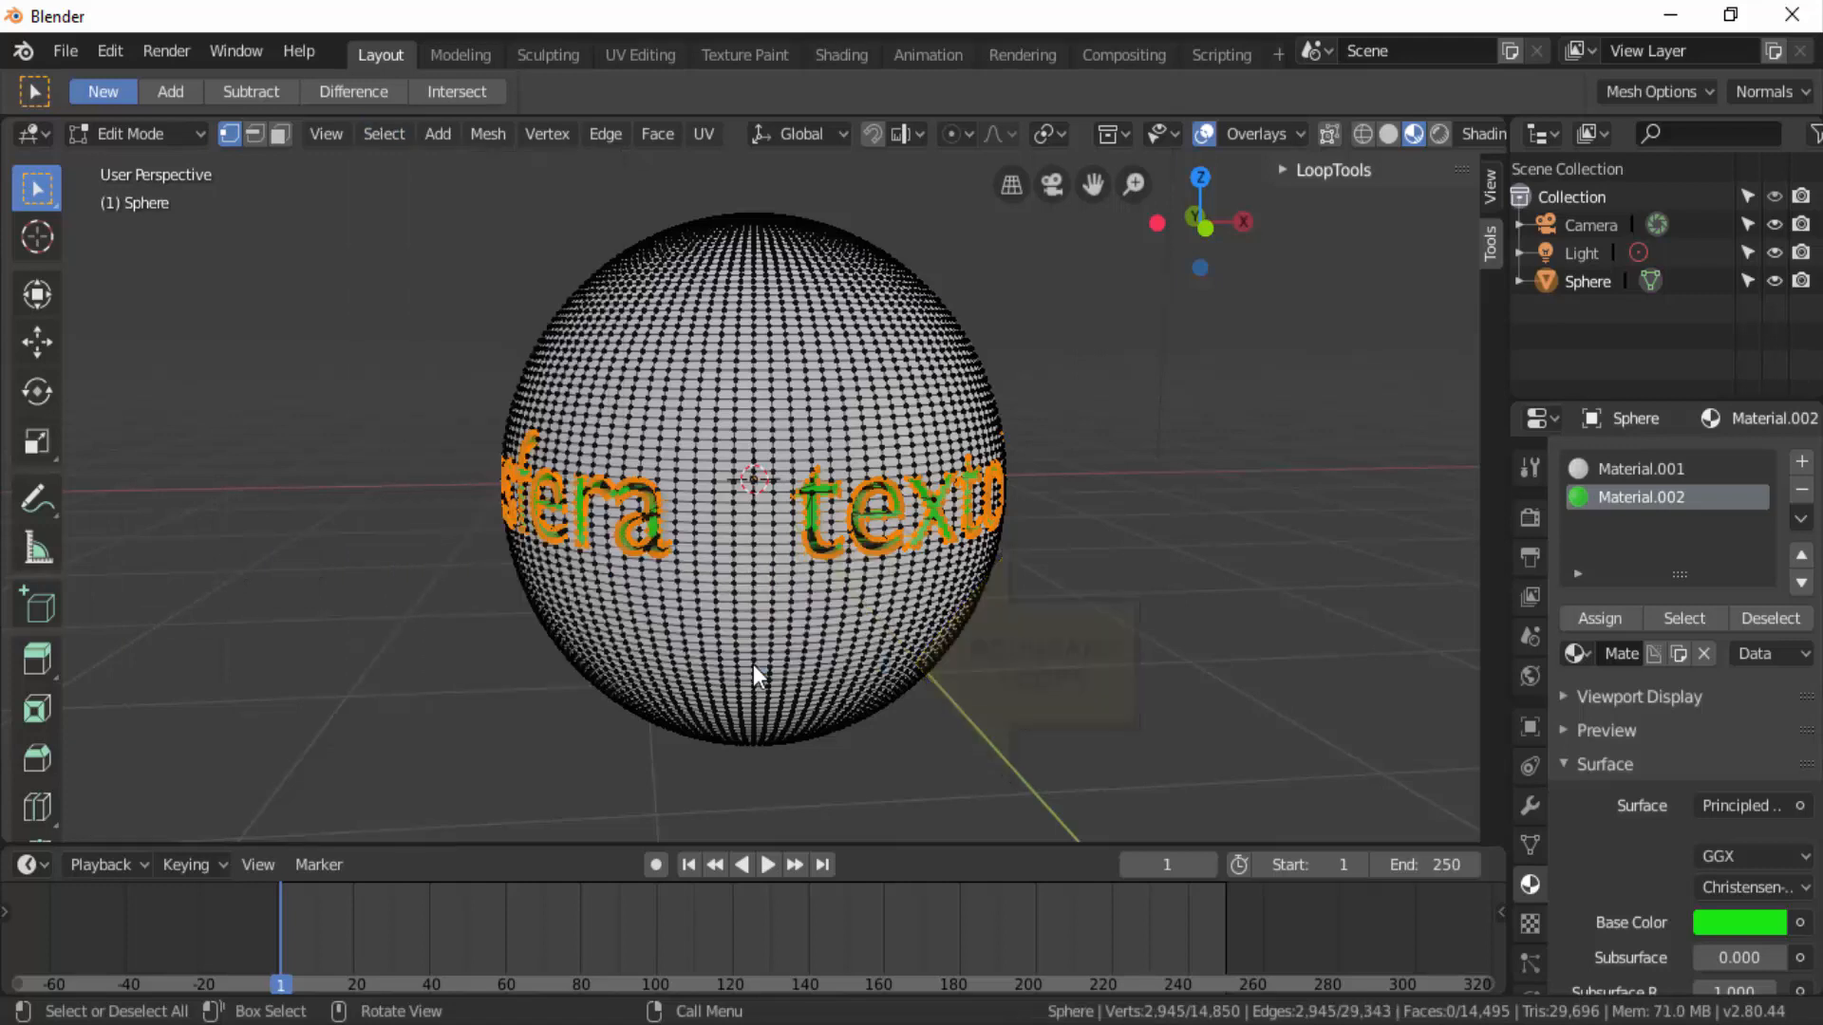
pyautogui.scroll(2, 1148, 725)
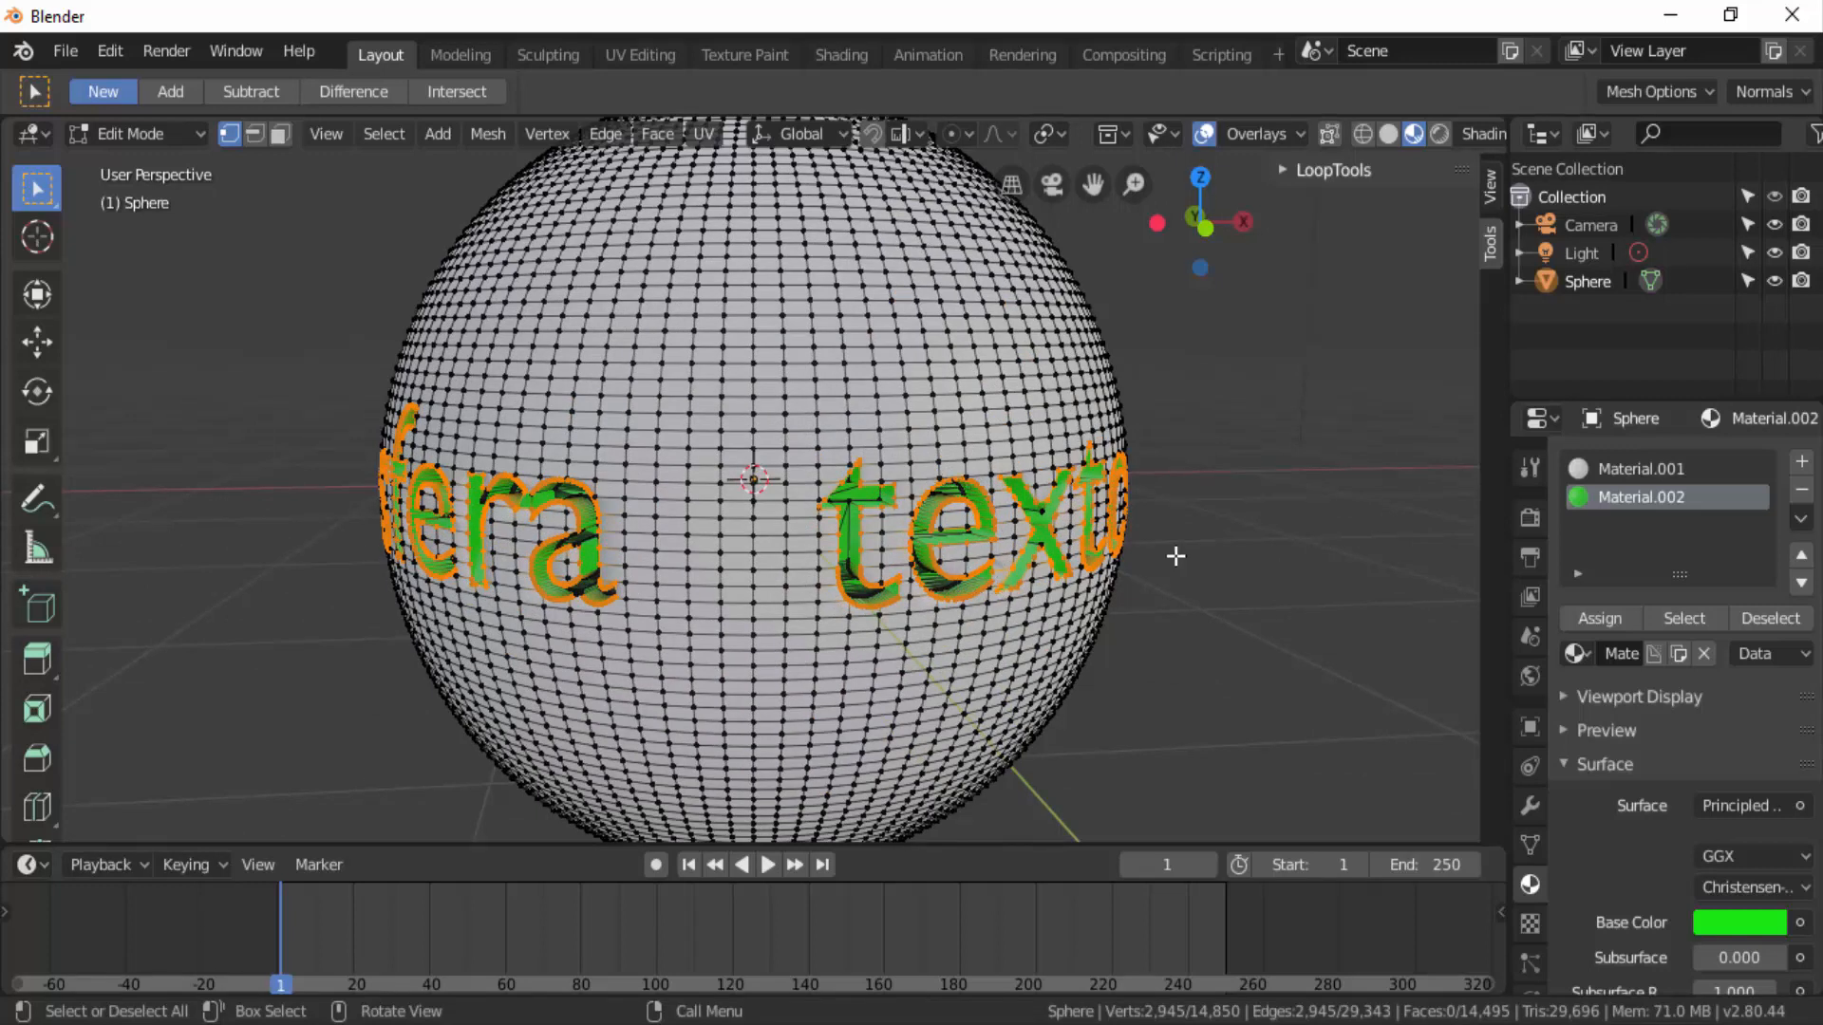
pyautogui.scroll(-1, 1228, 563)
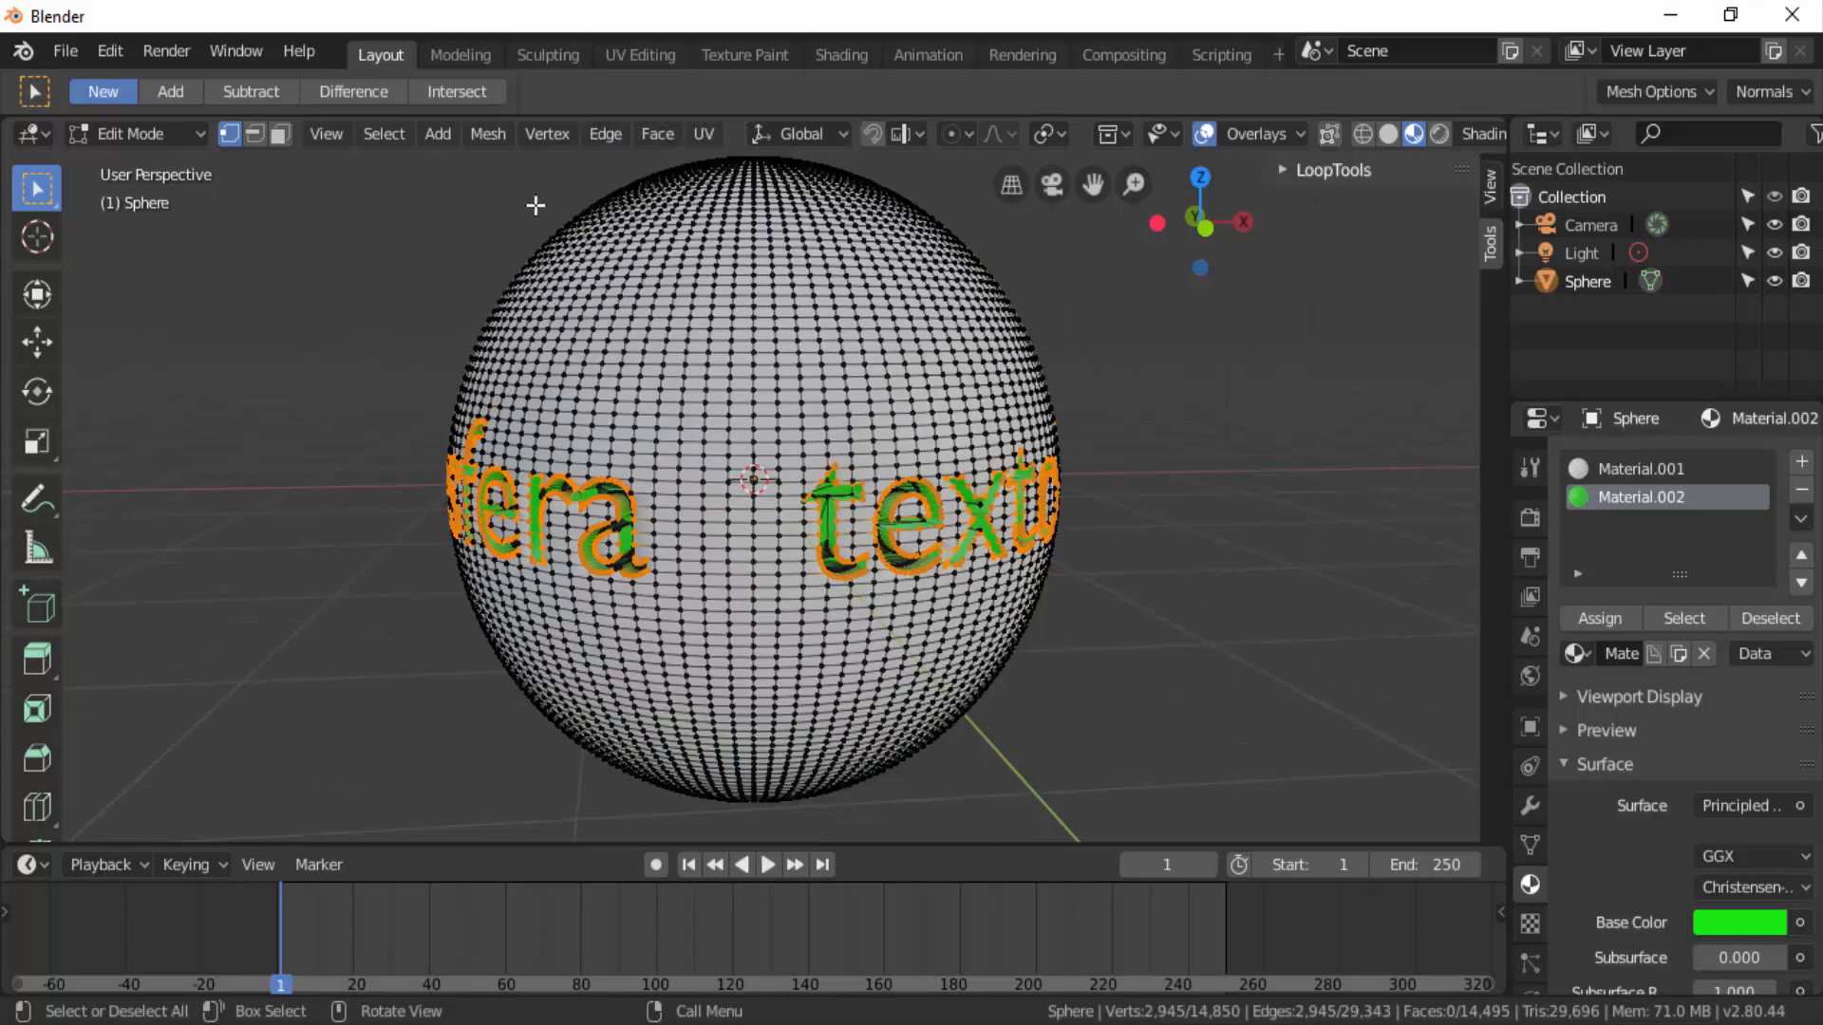
# Run Edge Slide on the selected text boundary edges without moving them, and return the sphere to Object Mode
pyautogui.click(603, 134)
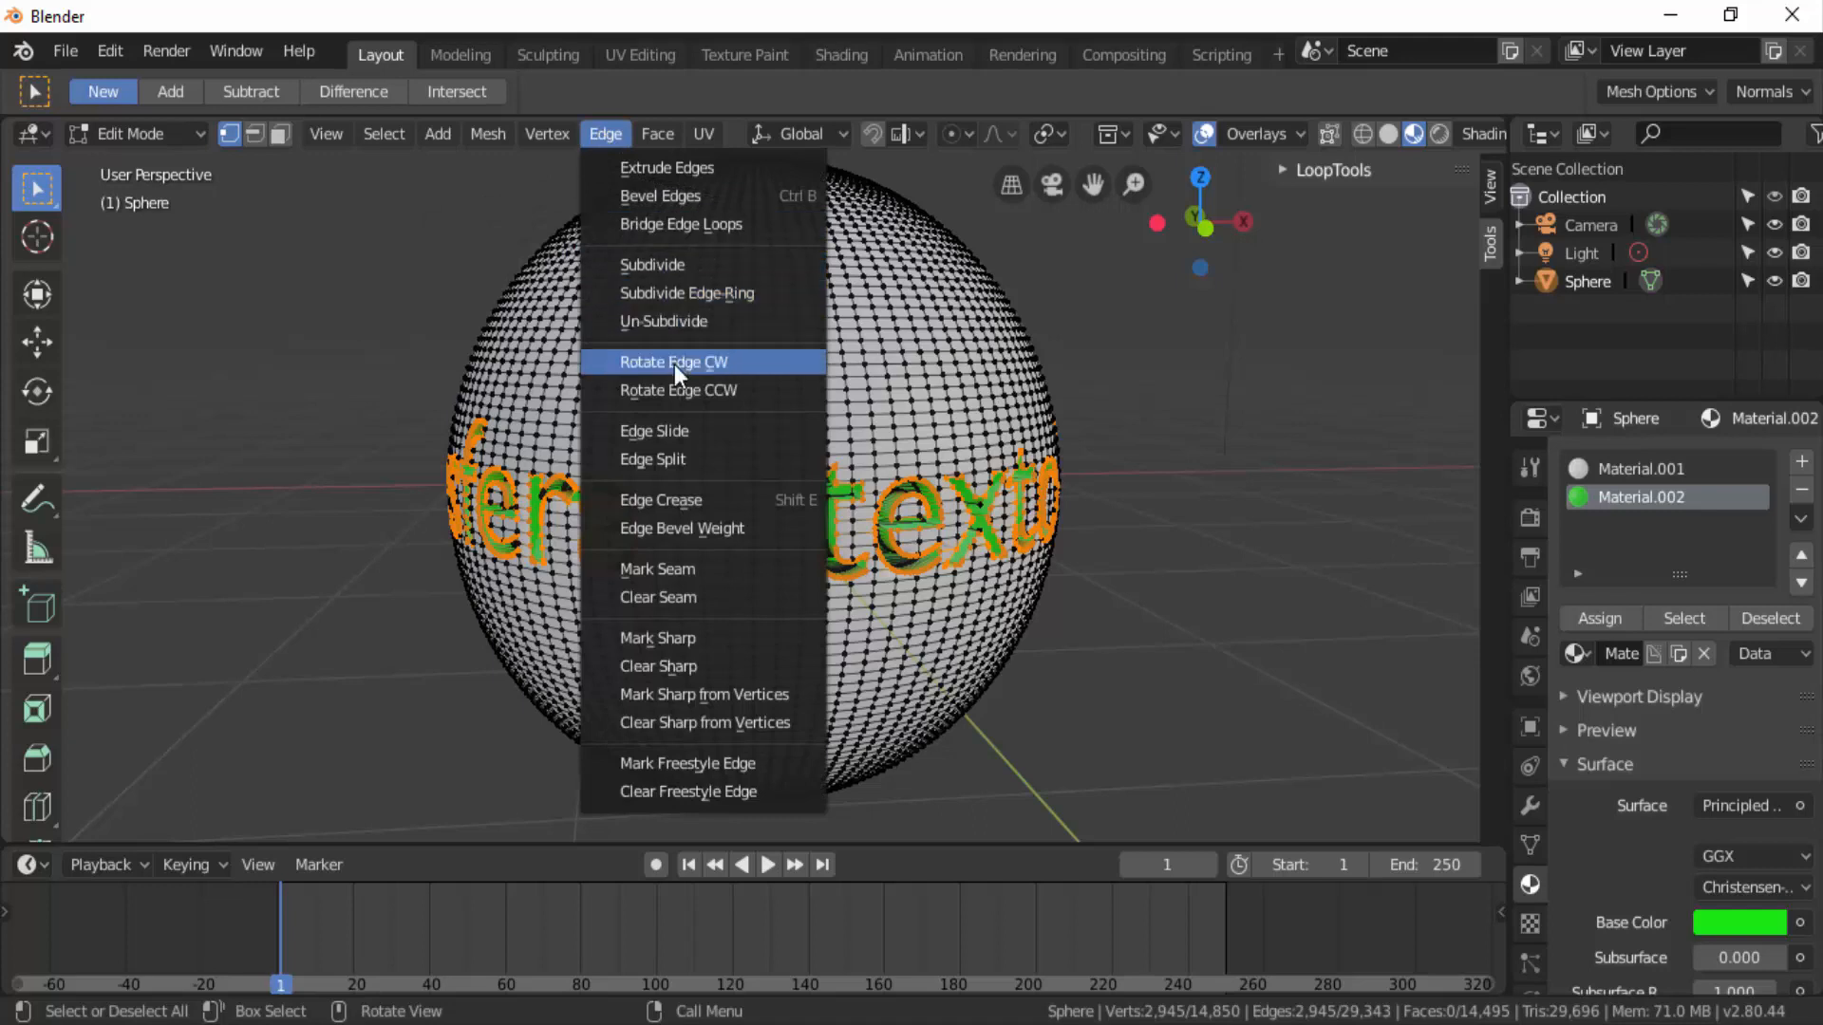
pyautogui.click(674, 435)
pyautogui.click(674, 436)
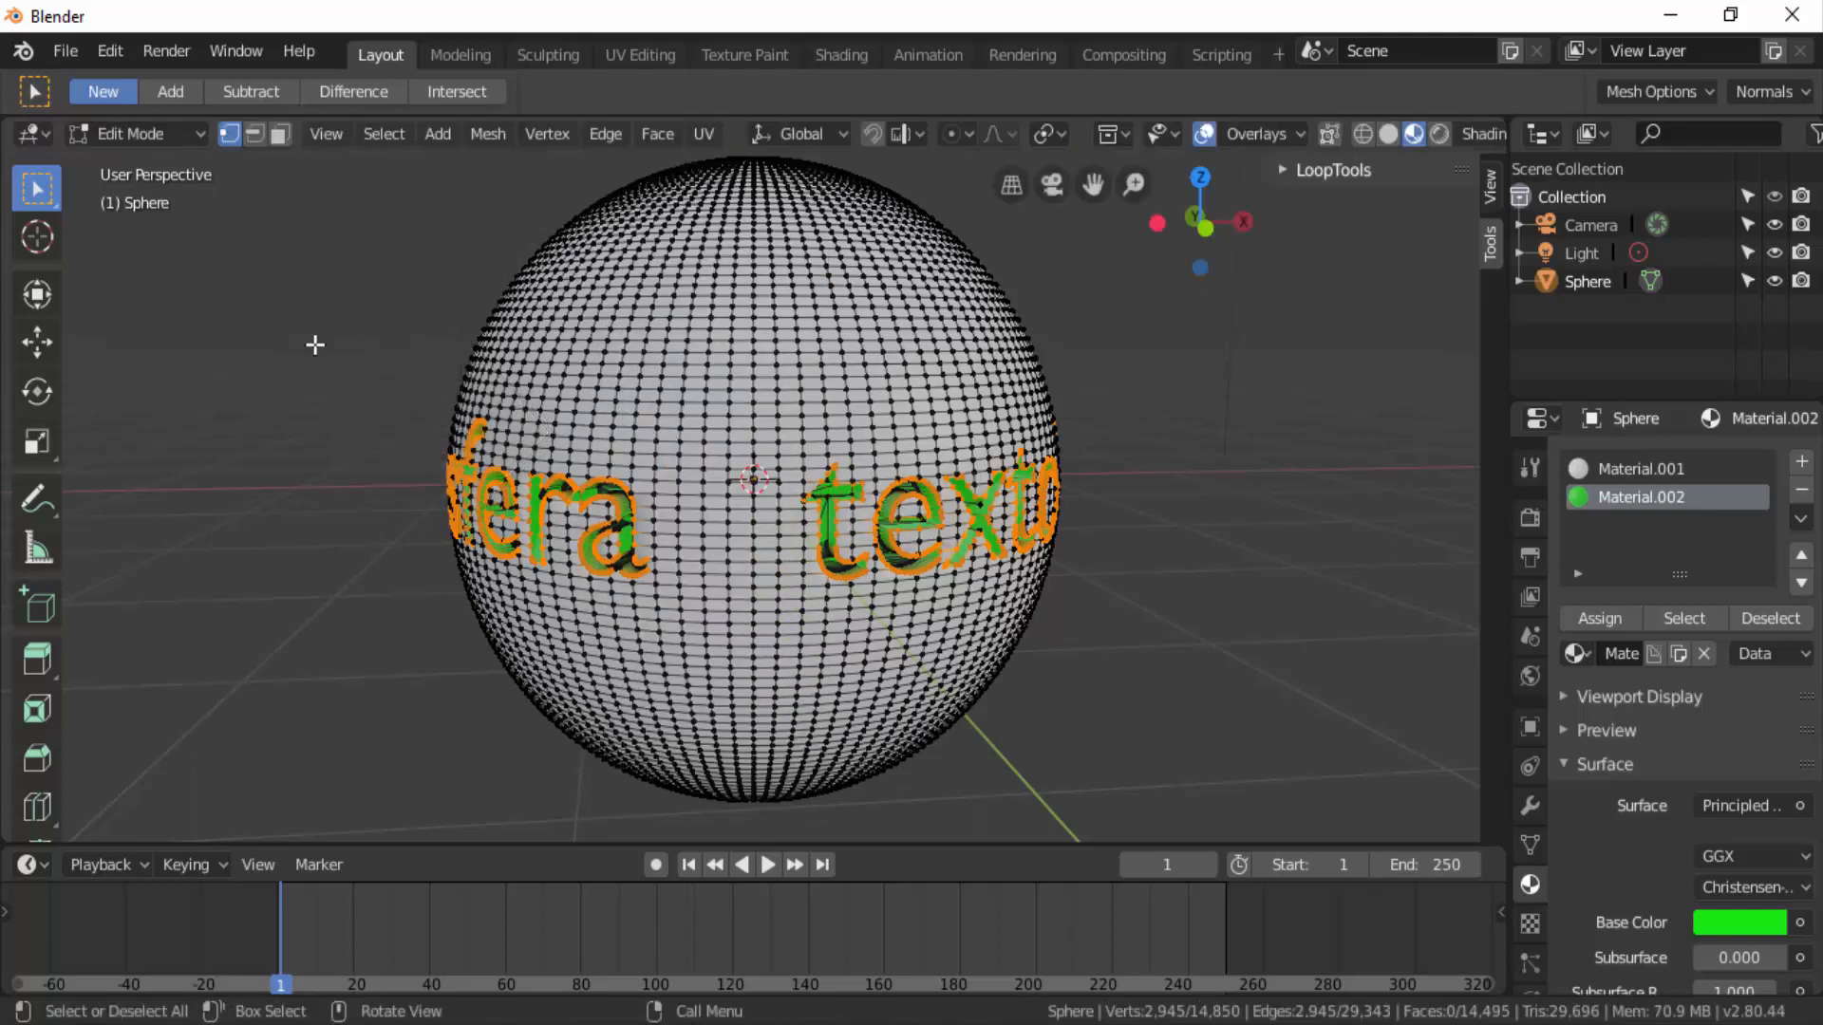
pyautogui.click(137, 141)
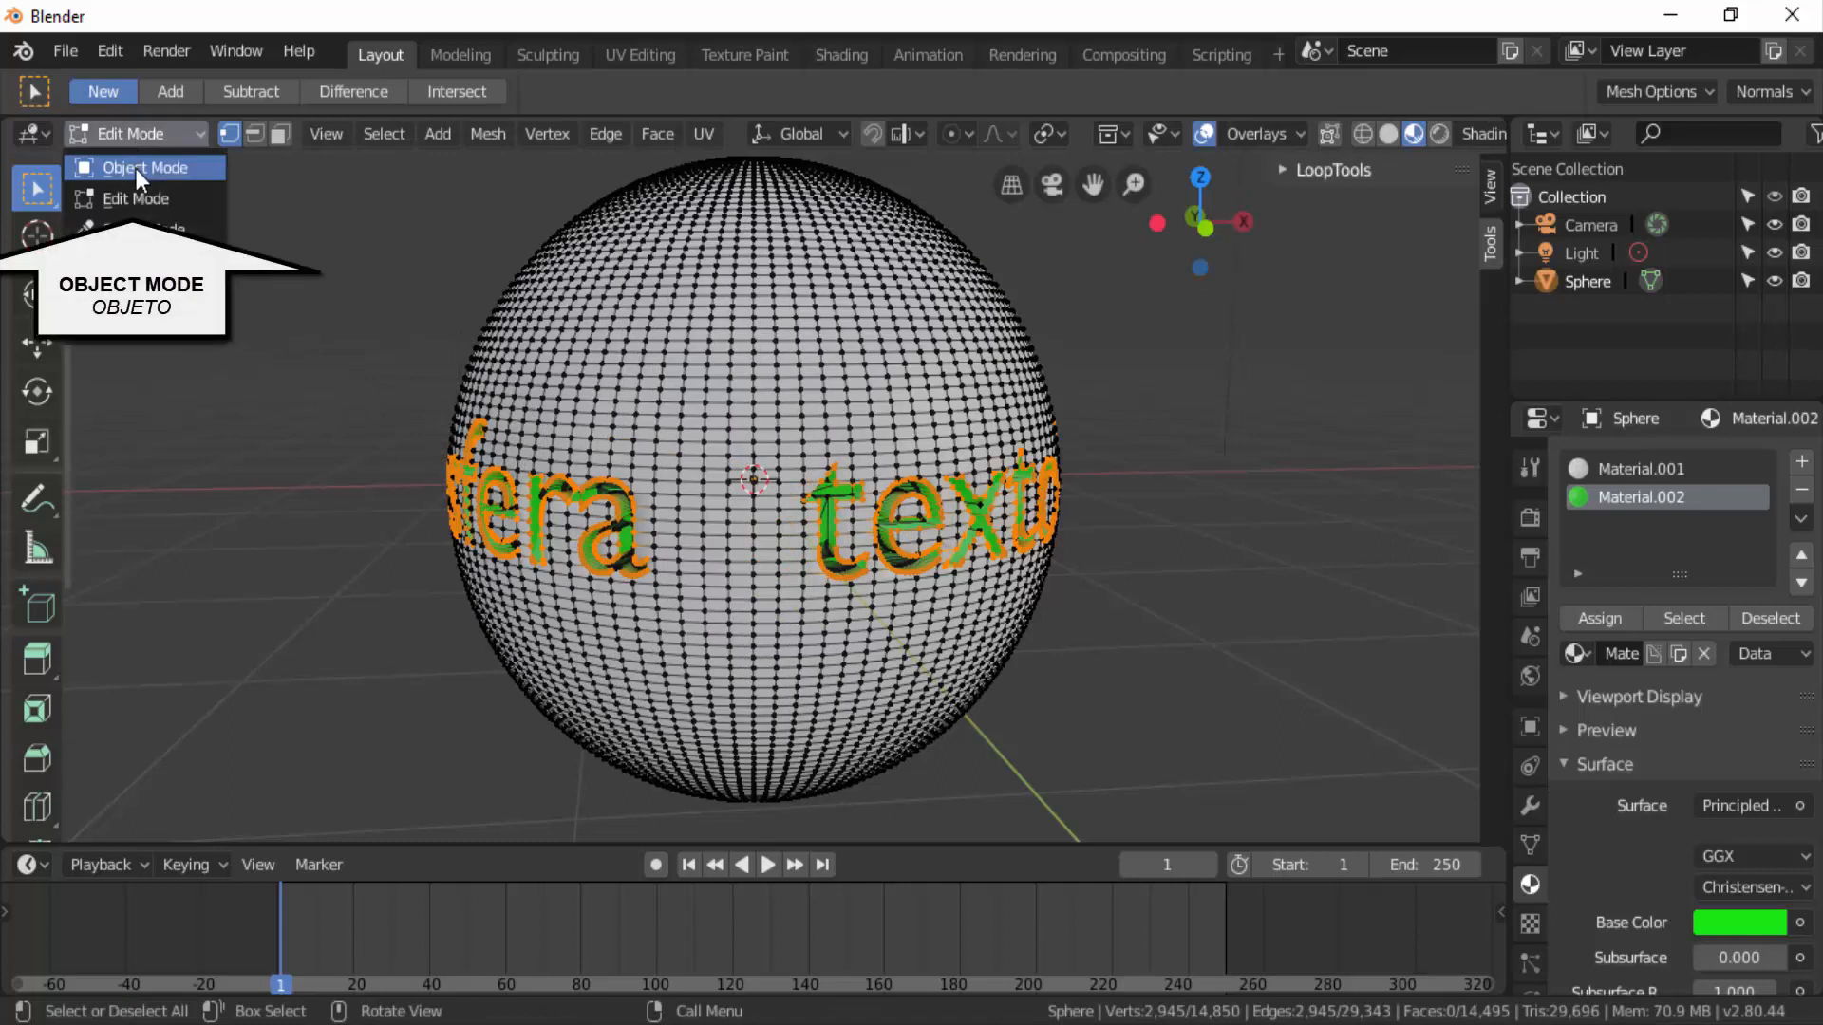
pyautogui.click(134, 168)
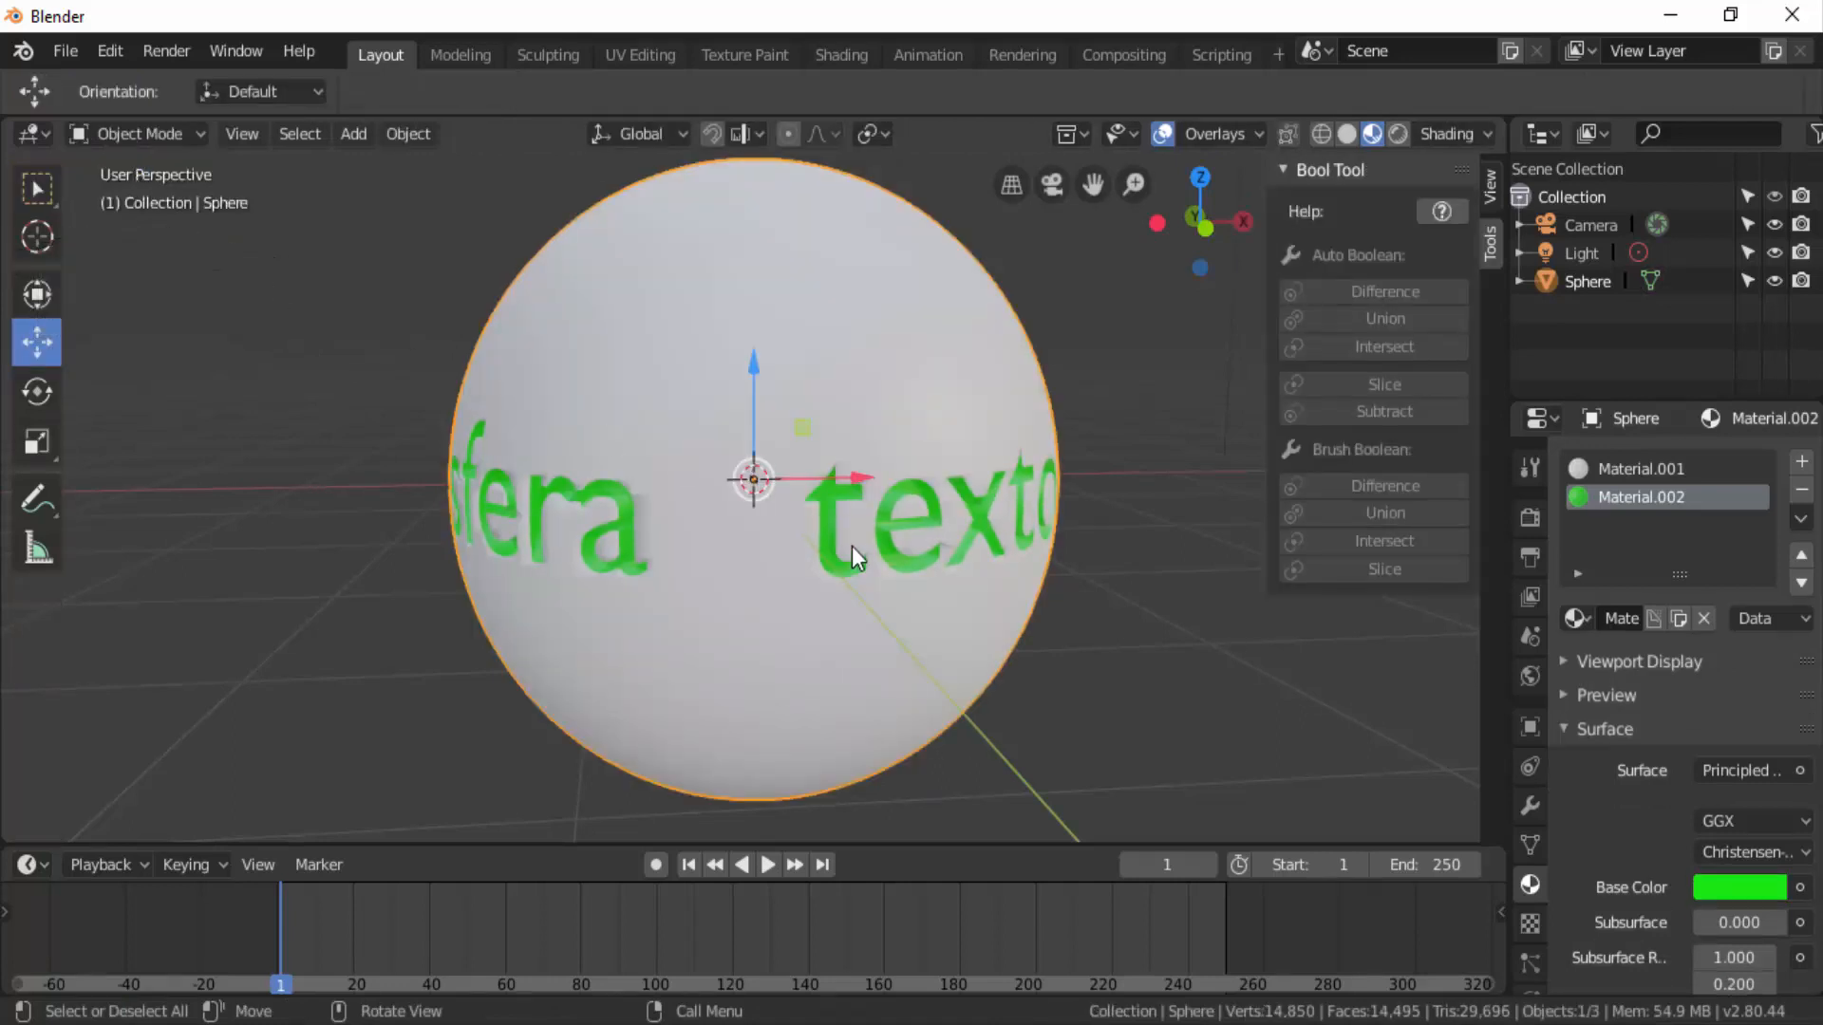
# Add an Edge Split modifier to the sphere and check the engraved letters' edges up close
pyautogui.scroll(-2, 856, 550)
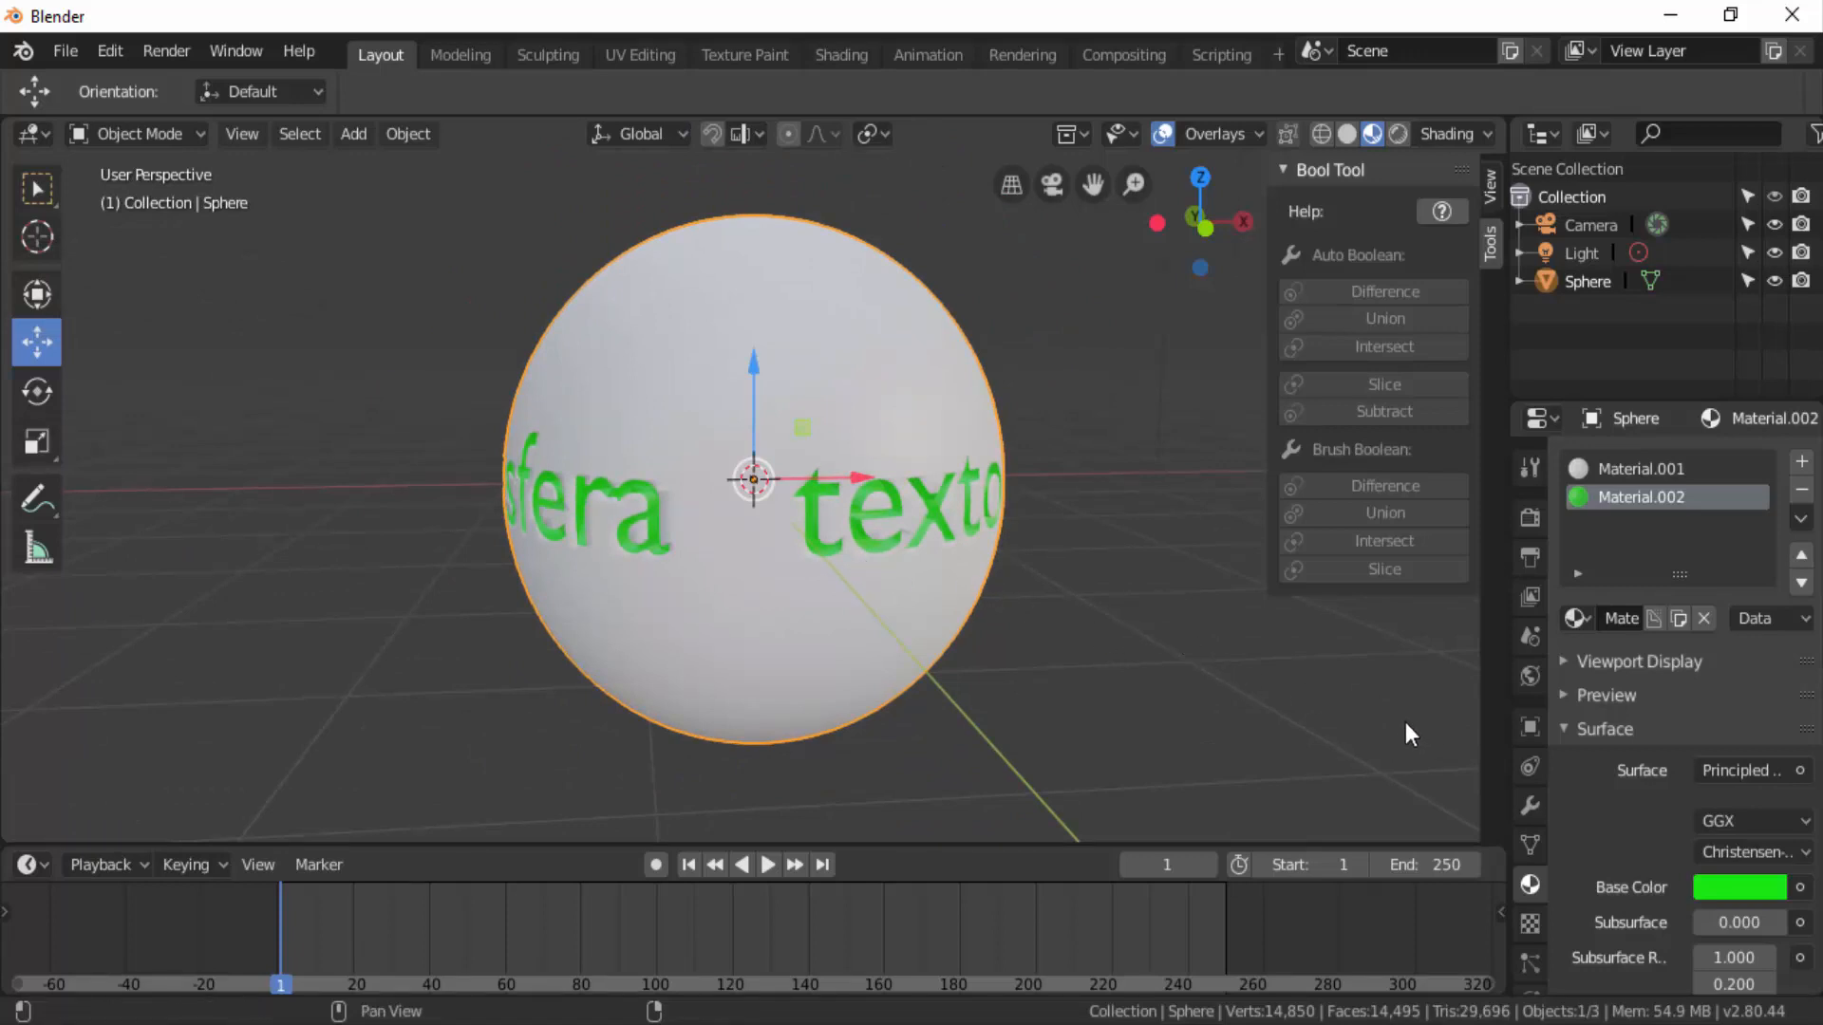
pyautogui.click(1530, 807)
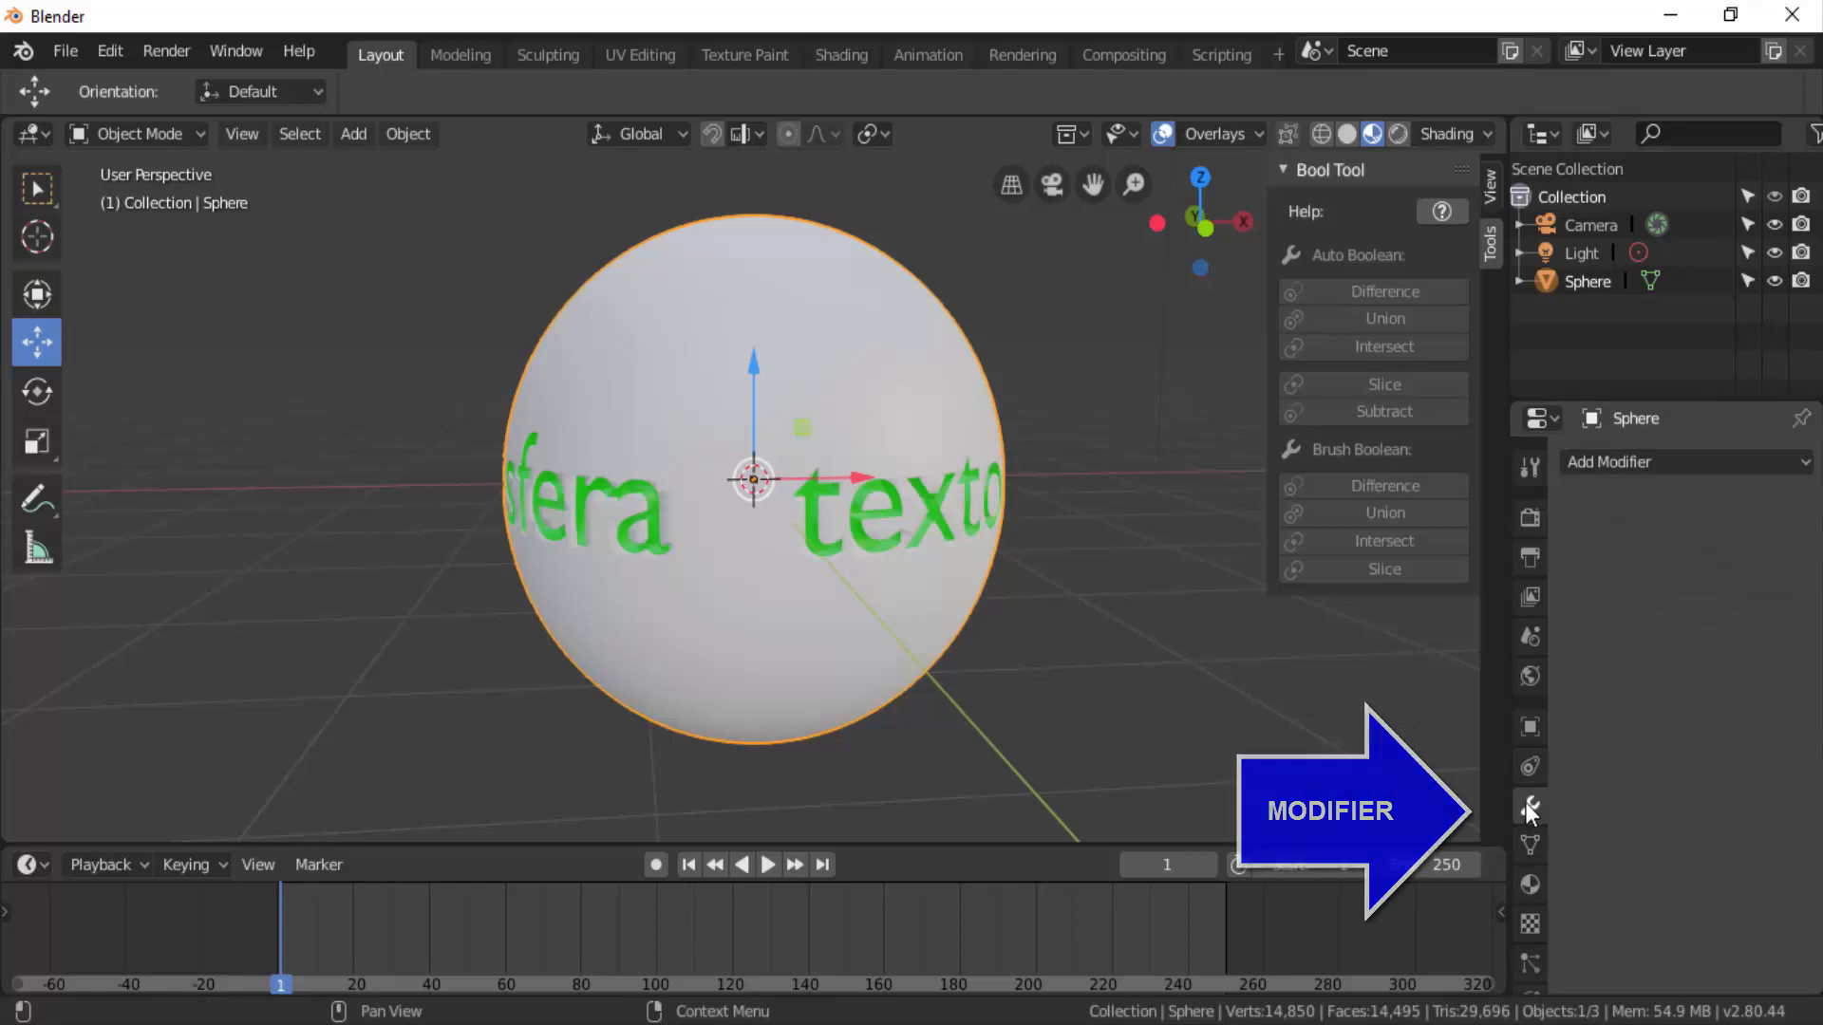
pyautogui.click(1639, 465)
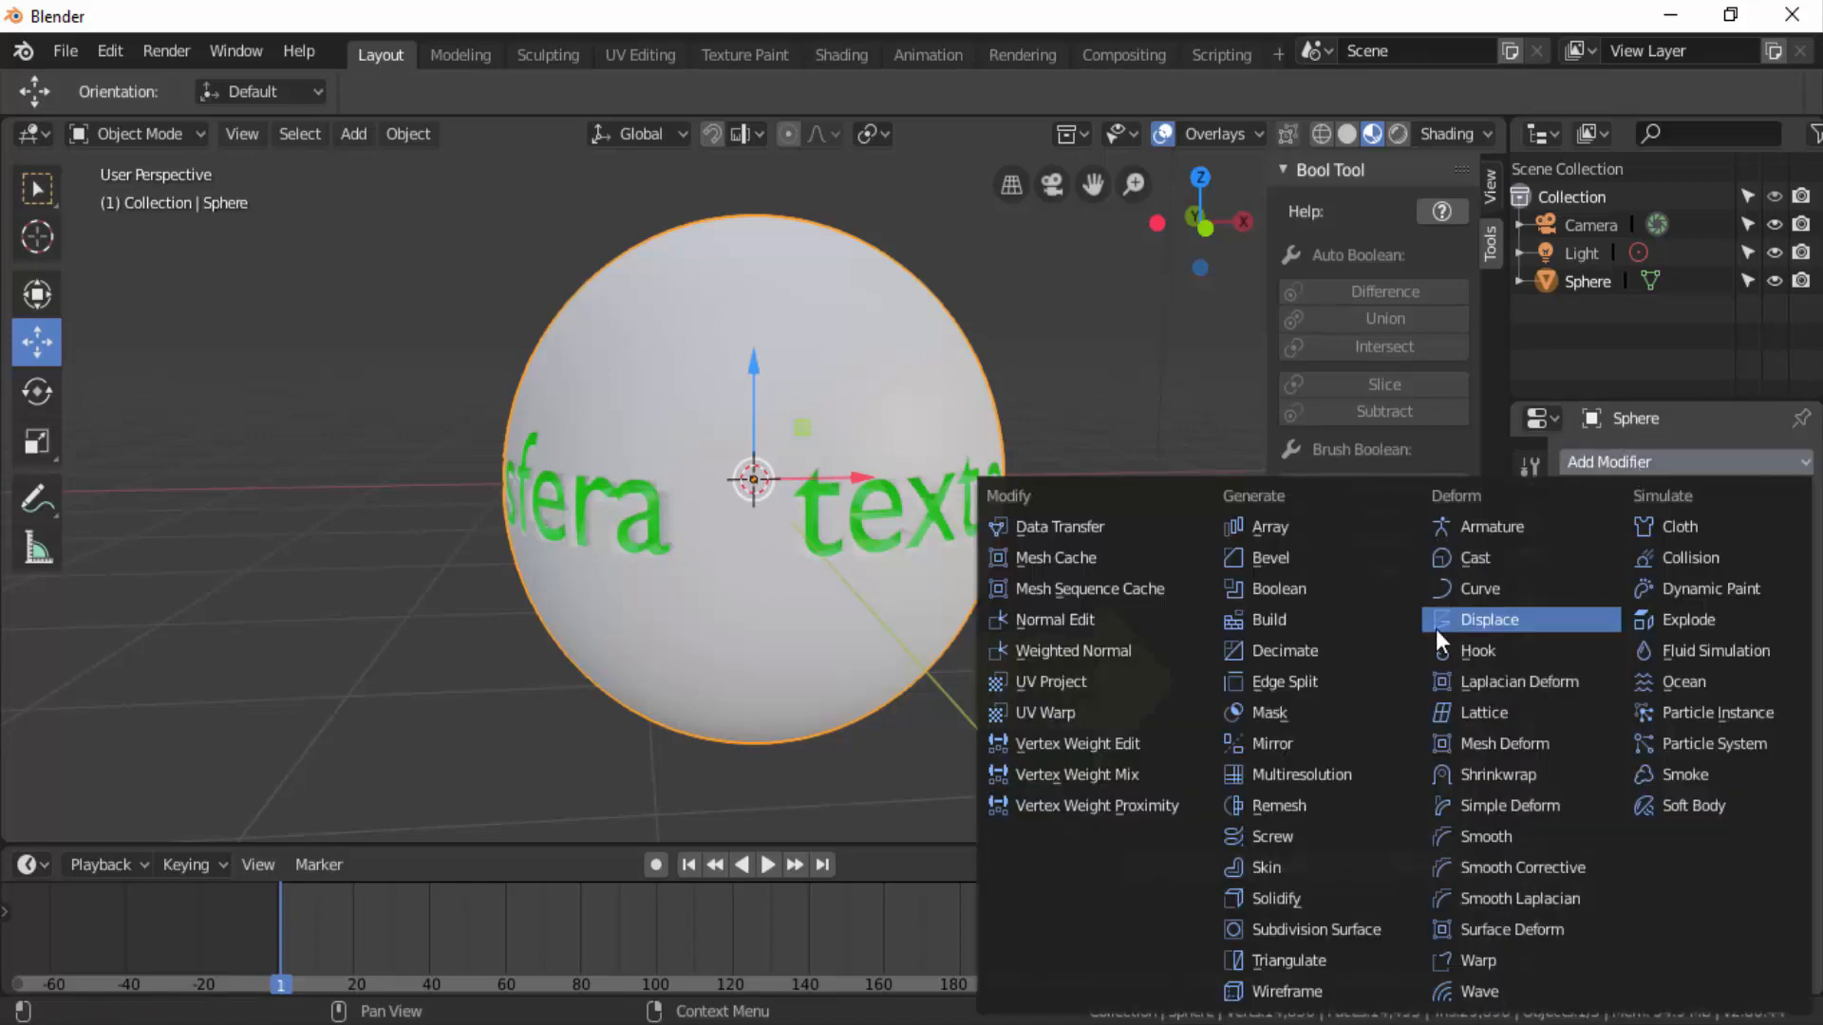
pyautogui.click(1313, 681)
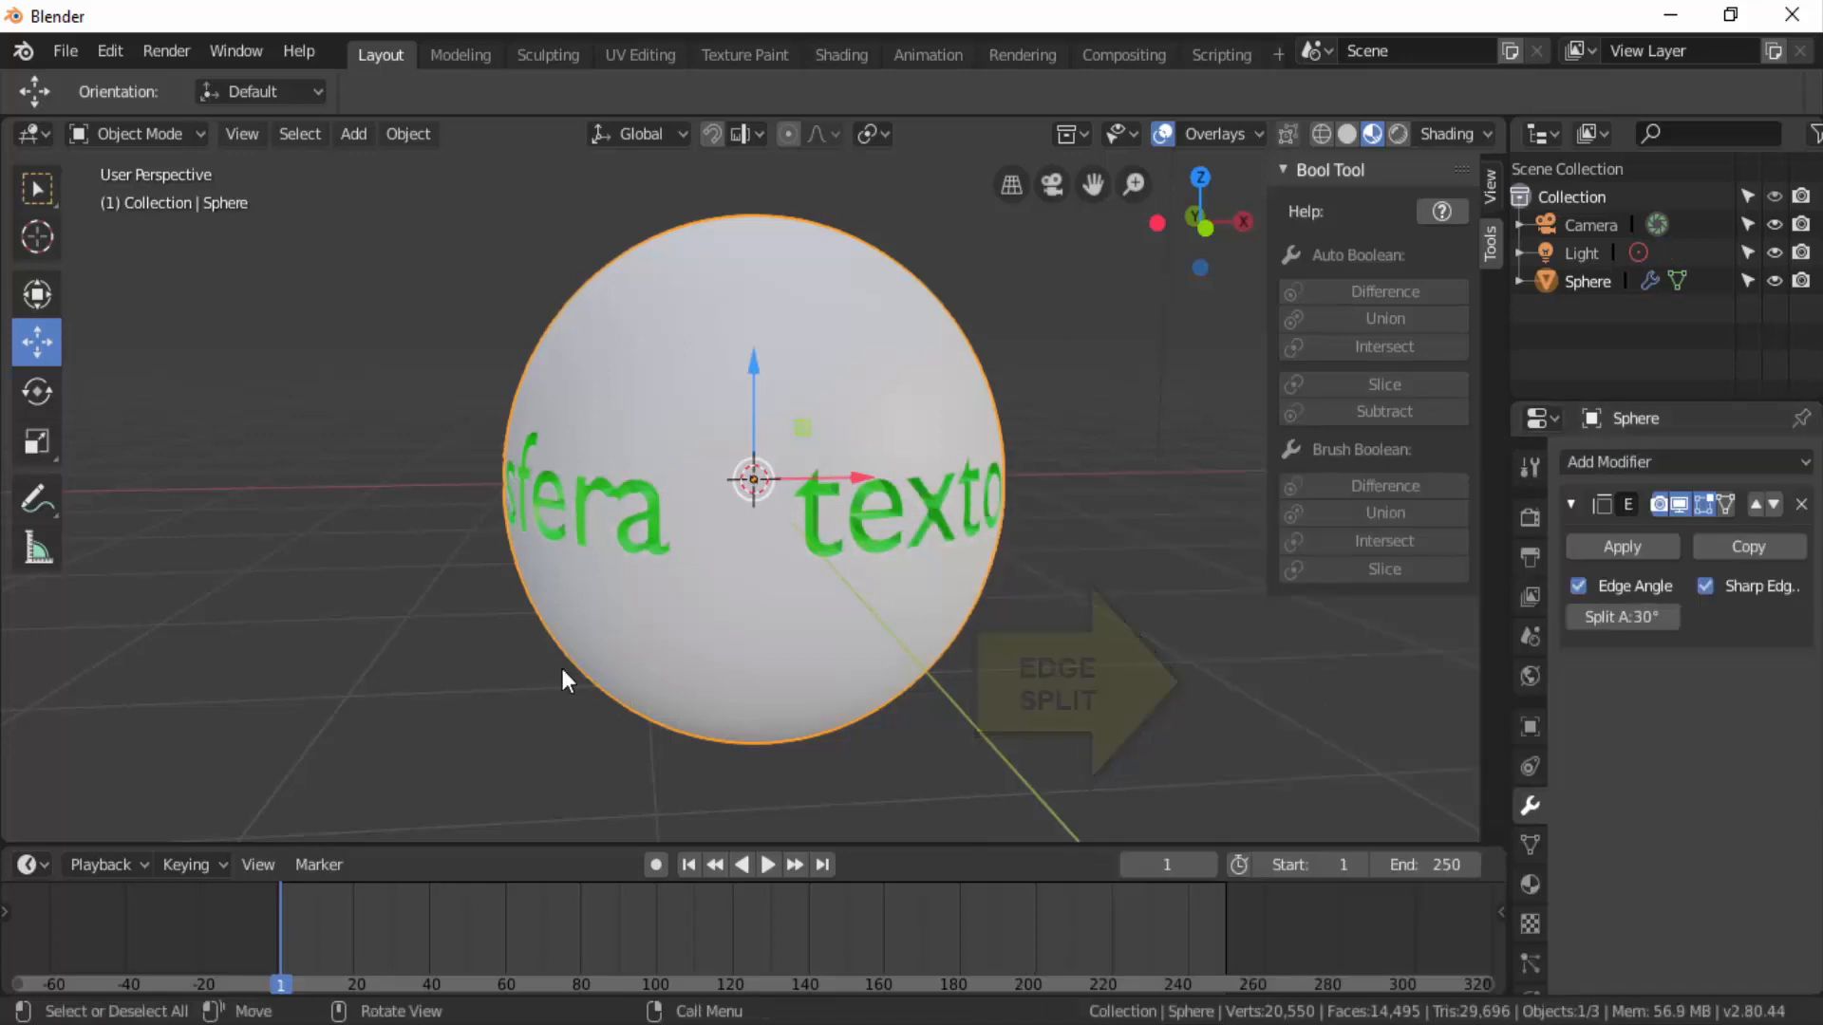
pyautogui.scroll(5, 524, 650)
pyautogui.scroll(-4, 911, 627)
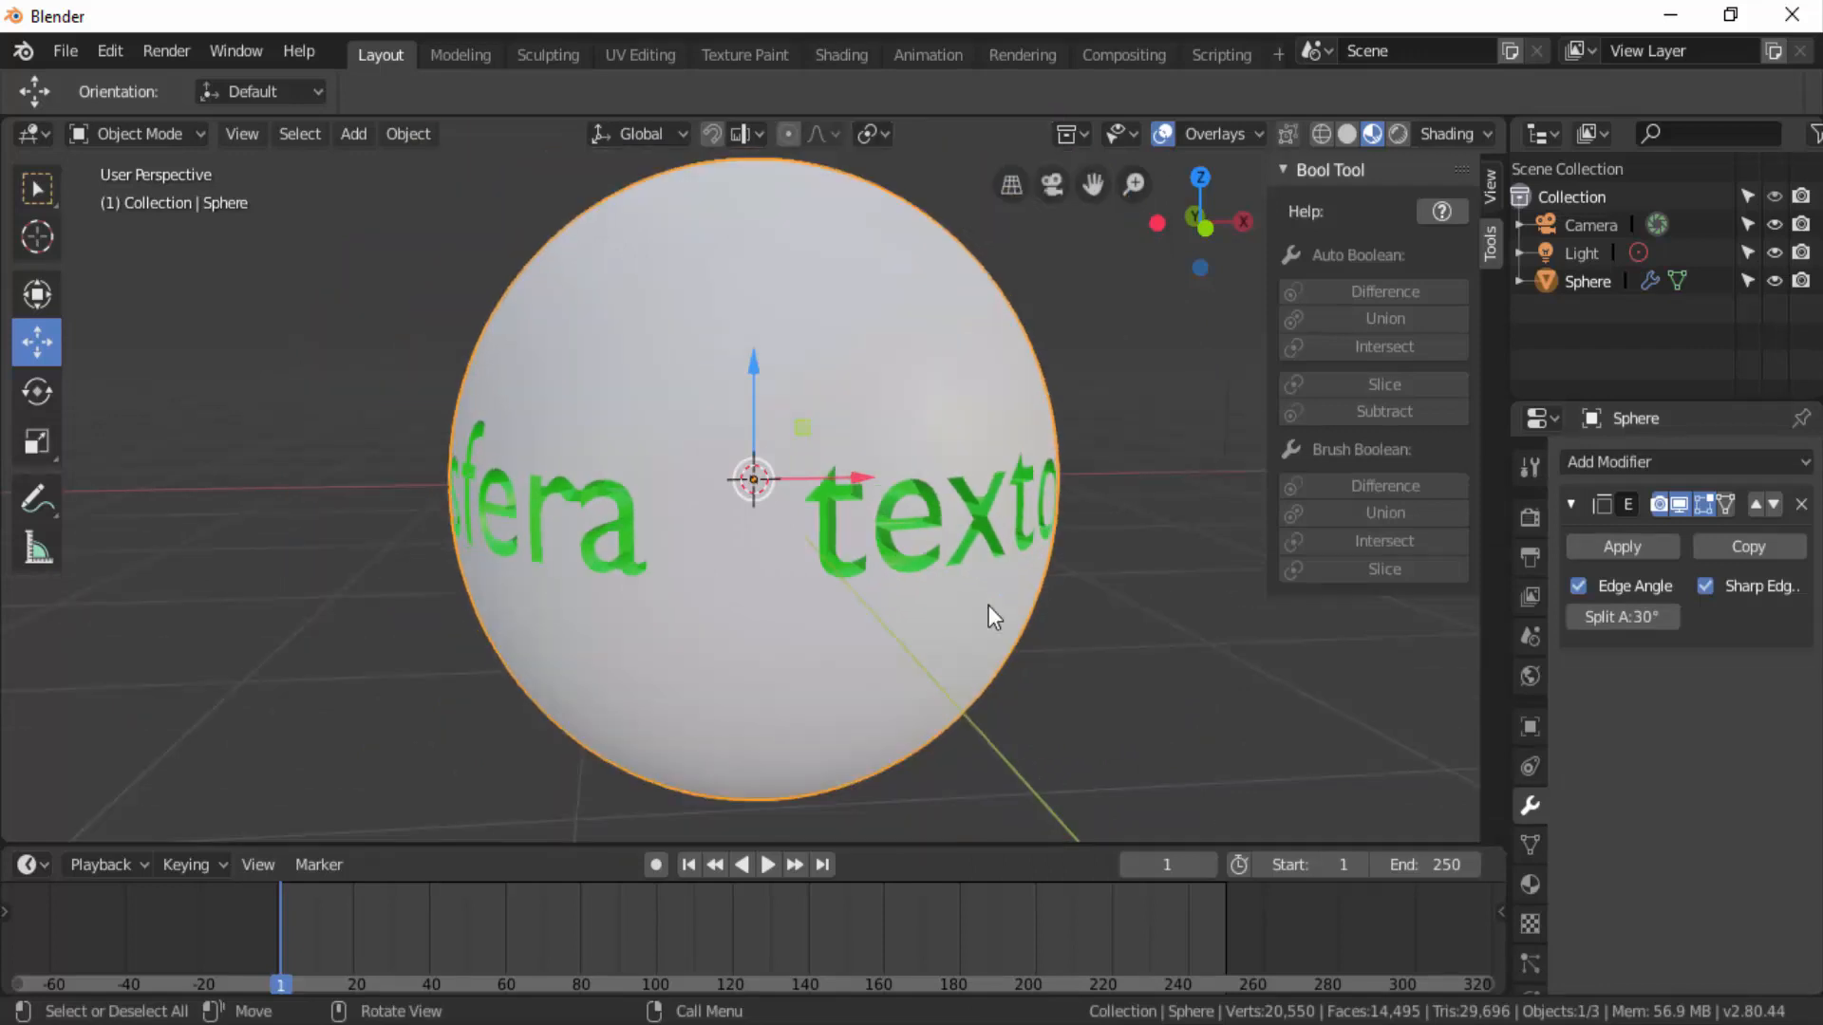
pyautogui.scroll(-1, 1054, 638)
# In Edit Mode, change the base color of the sphere's white material, Material.001, to a saturated orange
pyautogui.click(139, 135)
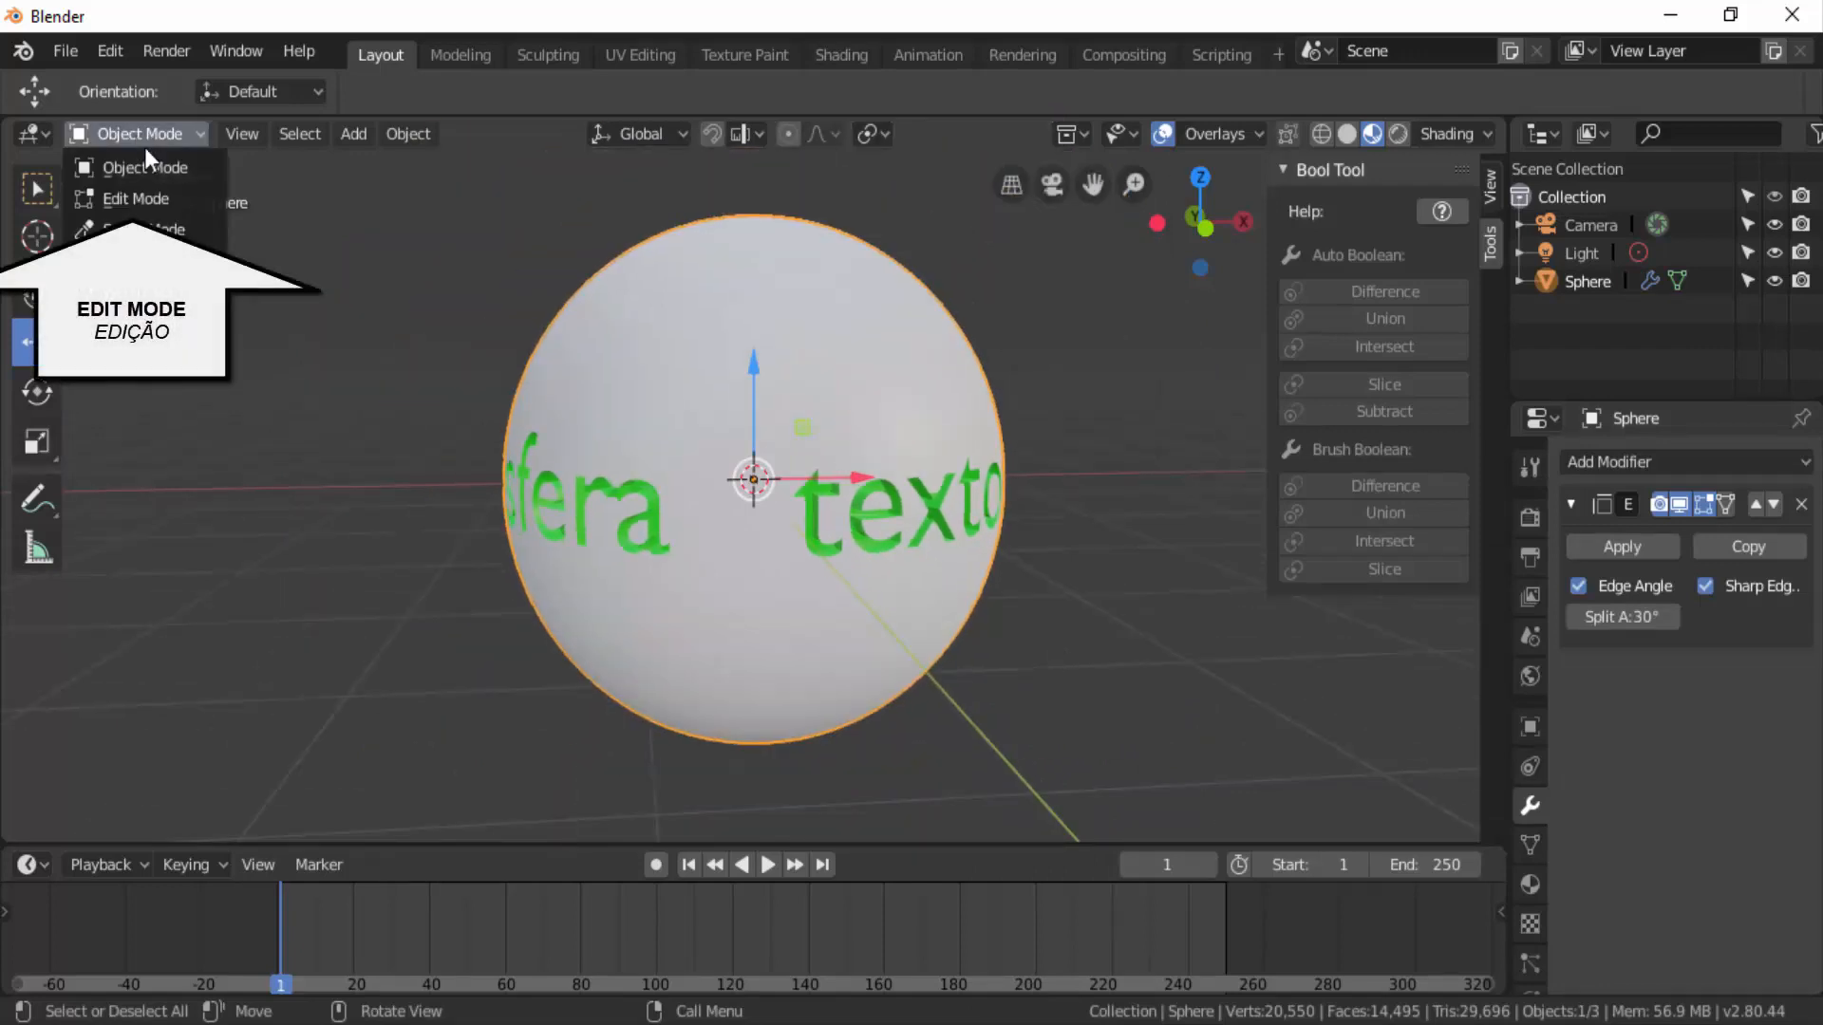
pyautogui.click(129, 195)
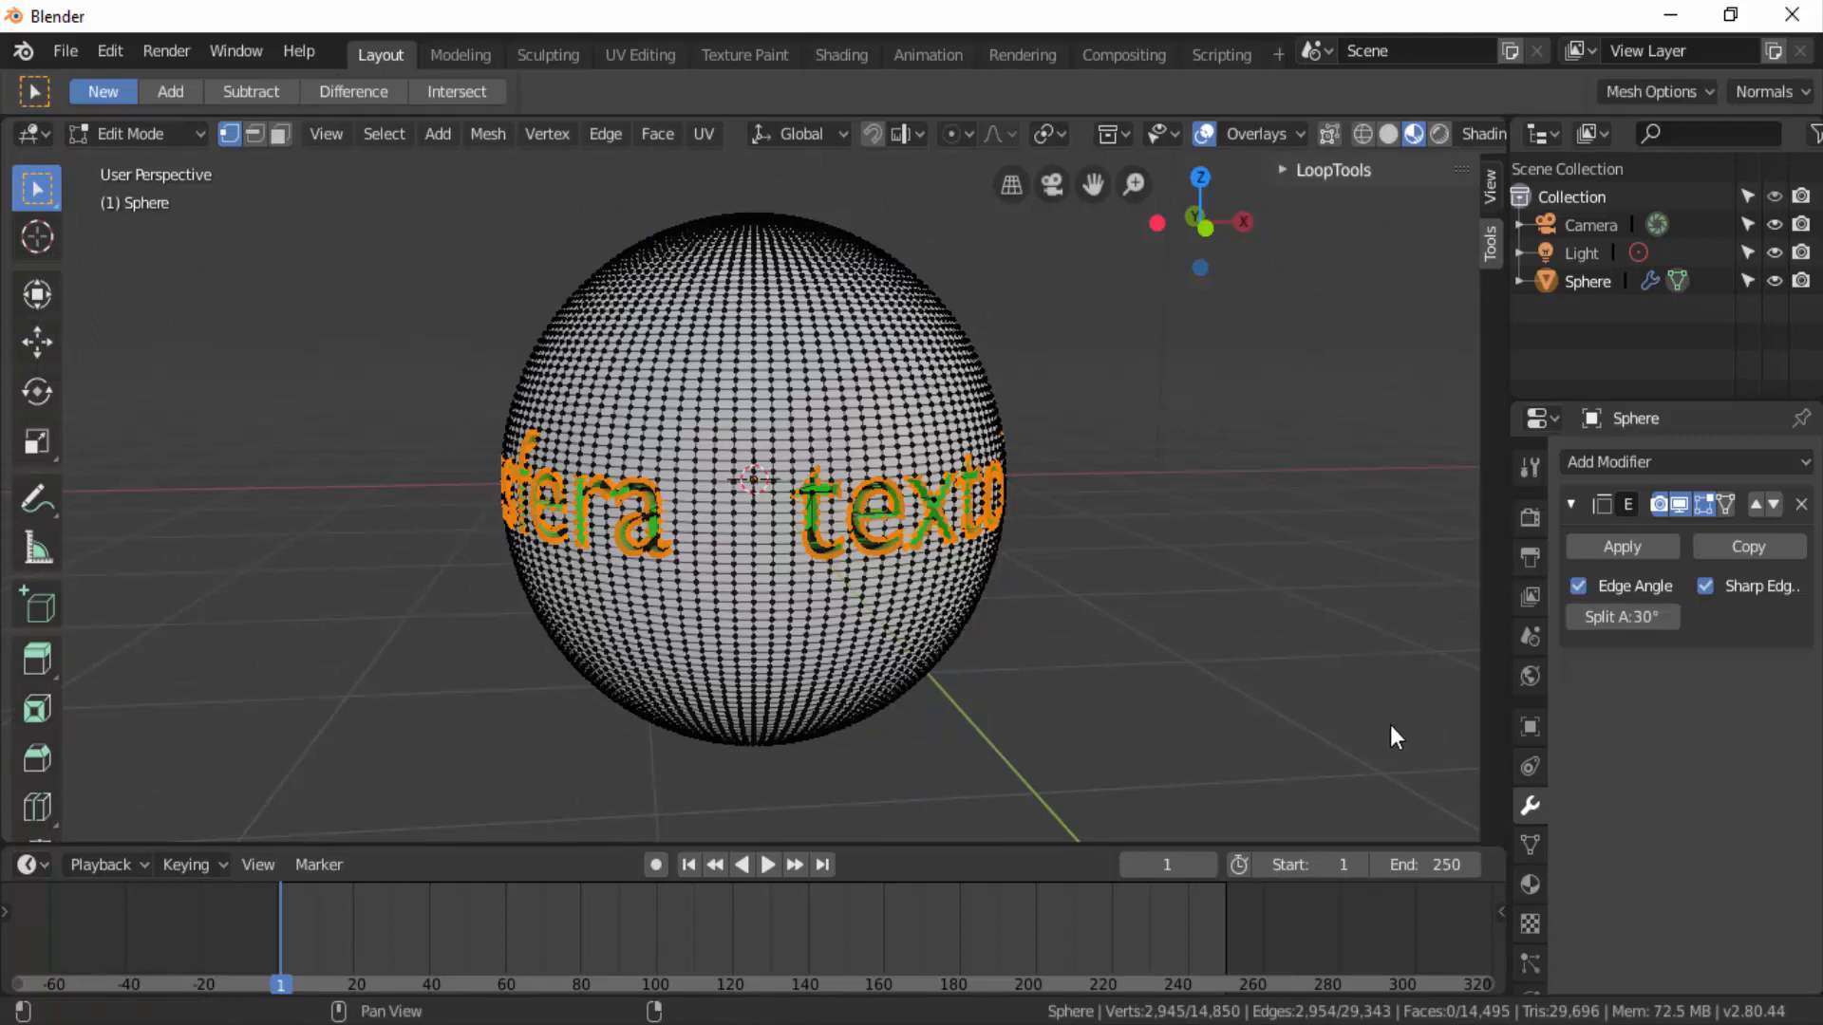
pyautogui.click(1529, 885)
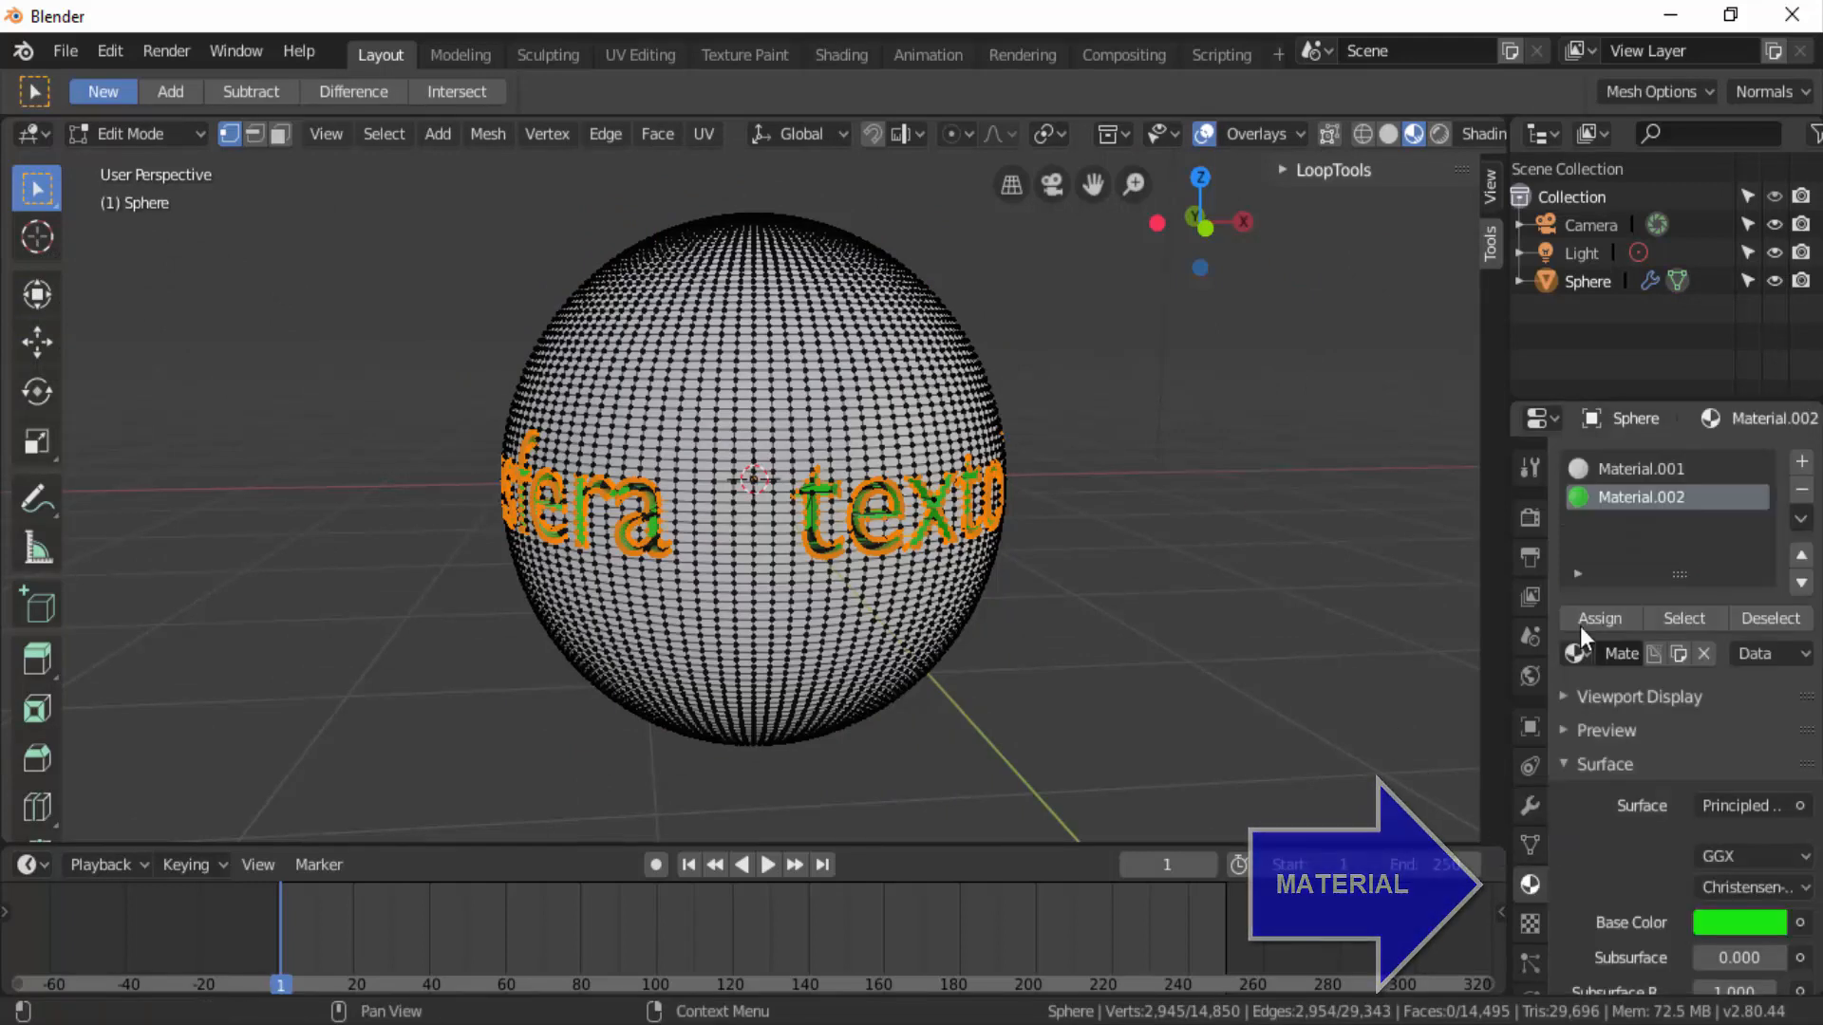
pyautogui.click(1621, 463)
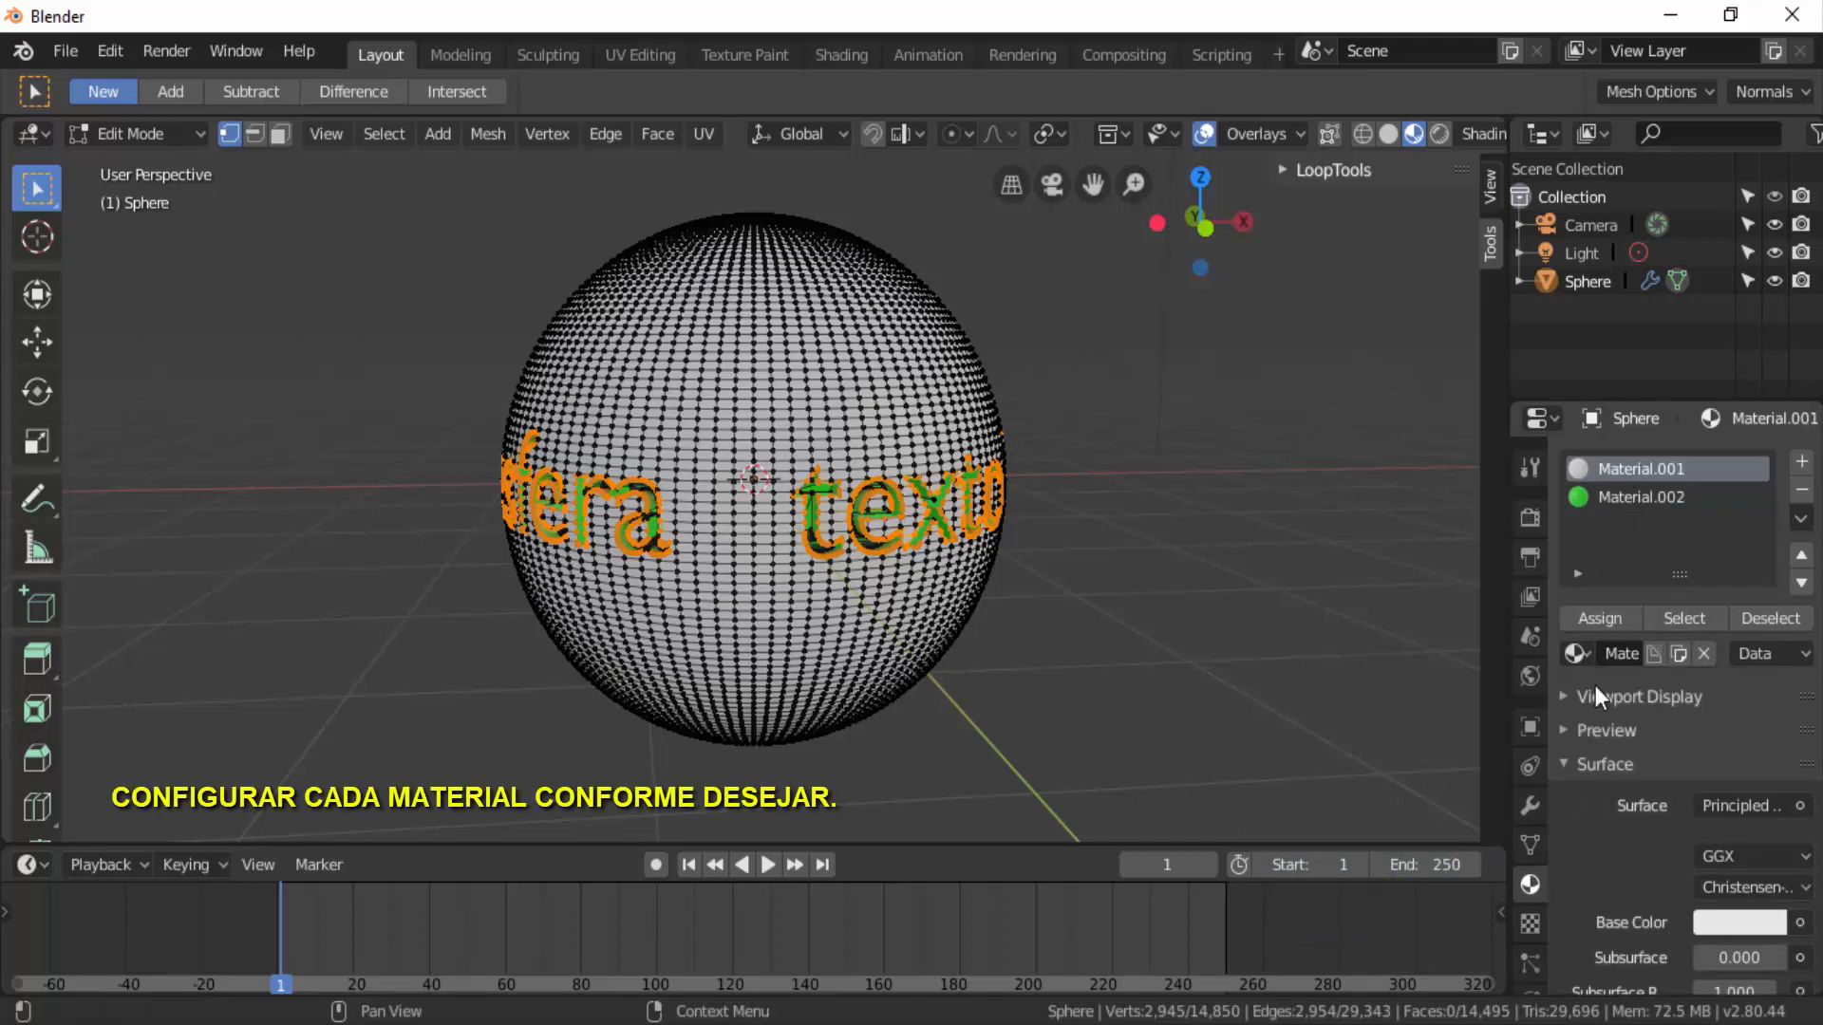
pyautogui.click(1739, 922)
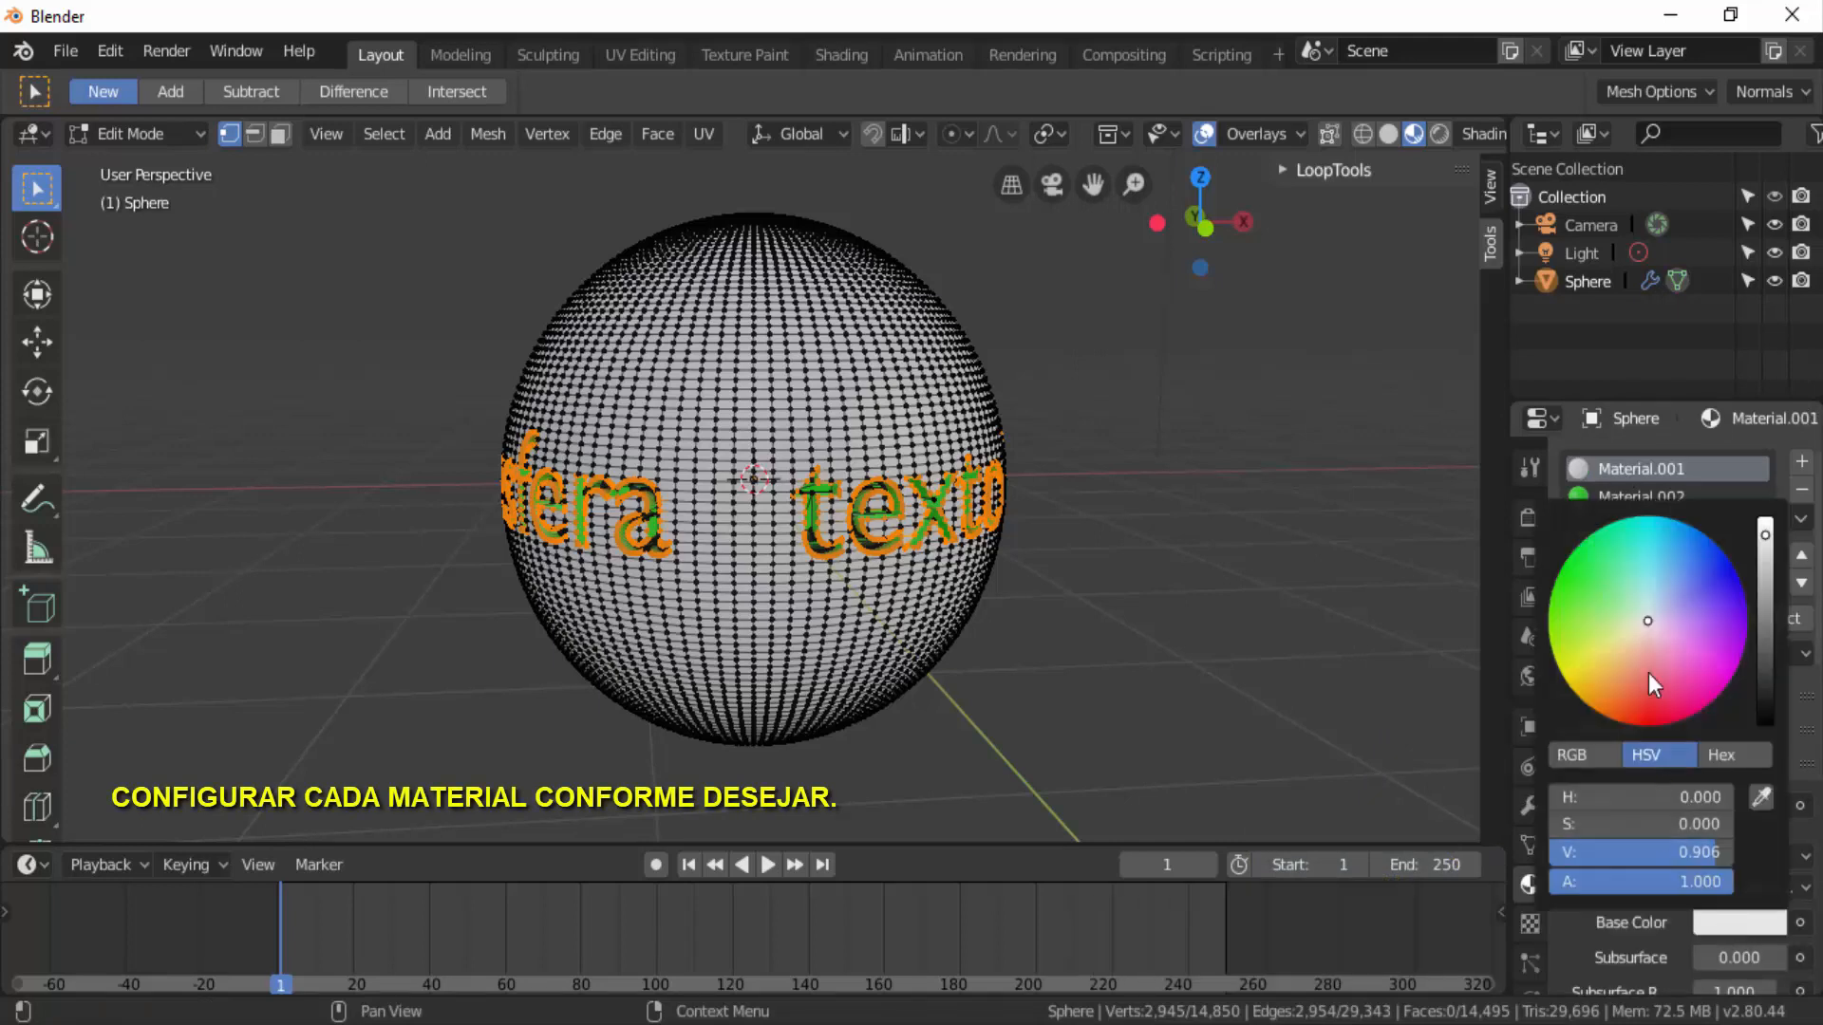
pyautogui.moveTo(1646, 622); pyautogui.dragTo(1611, 712)
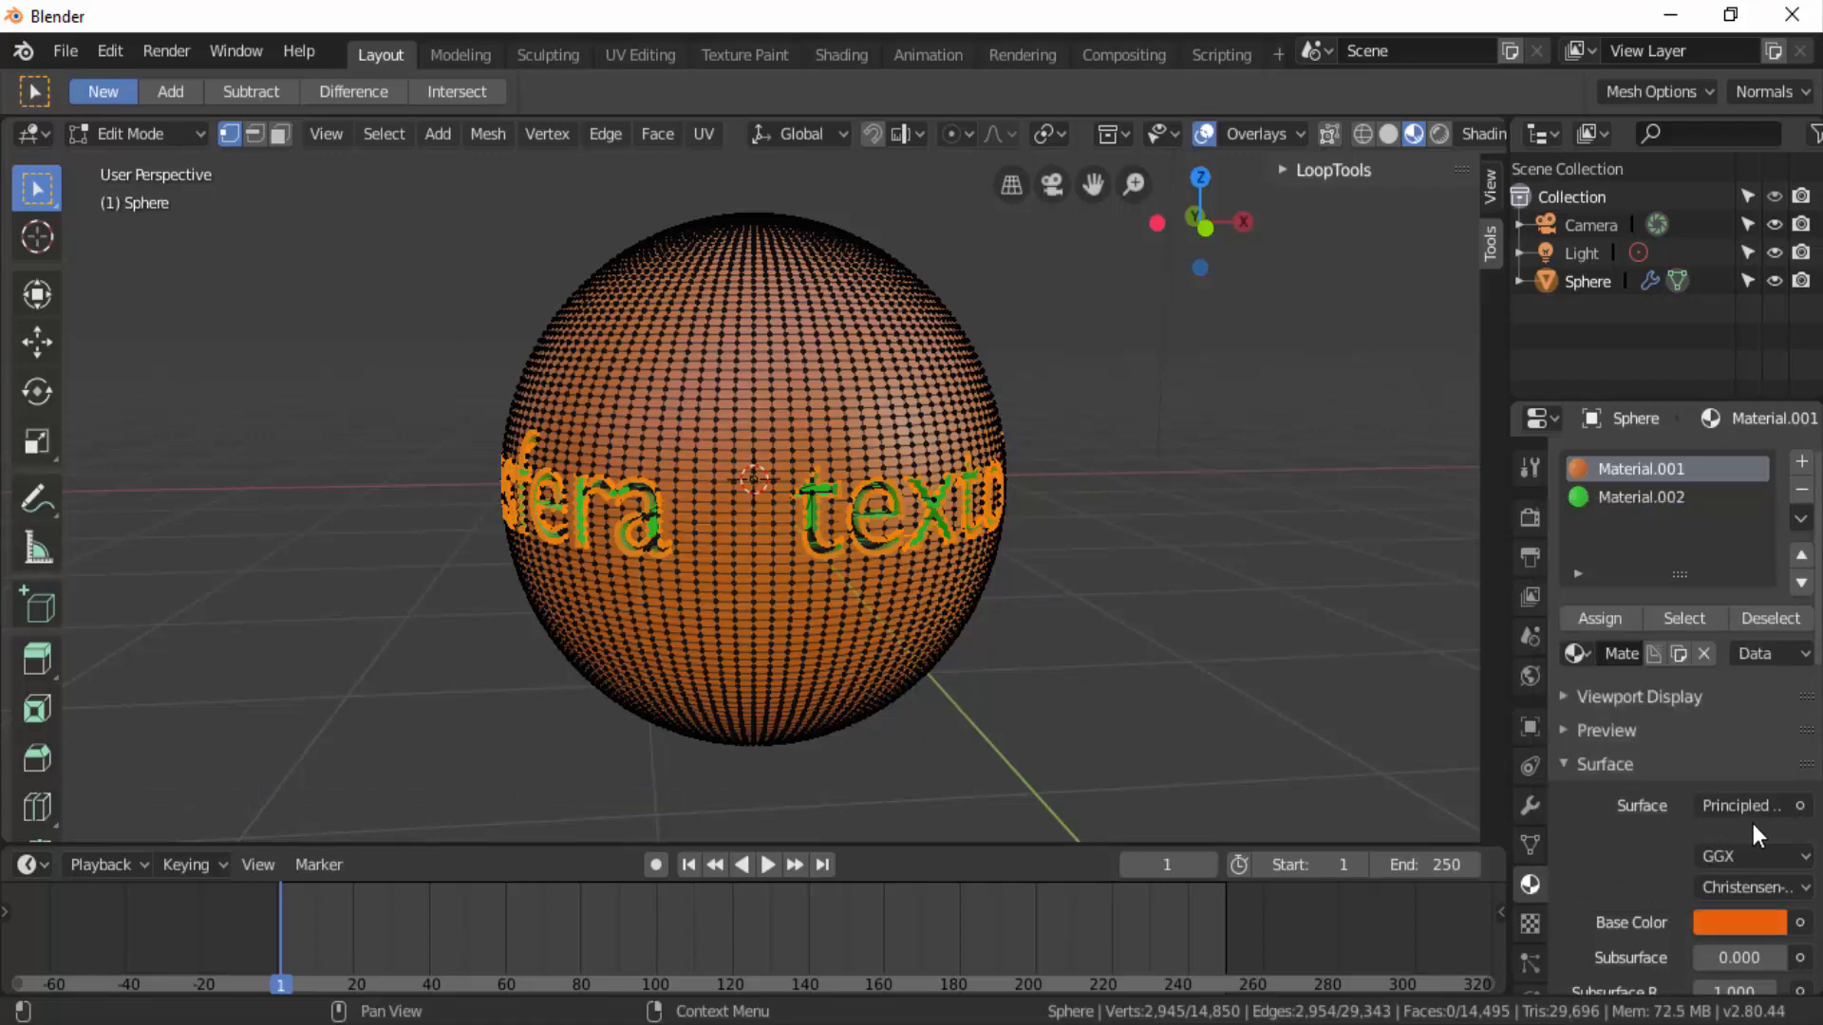
# Set the orange material's Roughness to 0 and its Metallic value to 0.548
pyautogui.scroll(-4, 1605, 866)
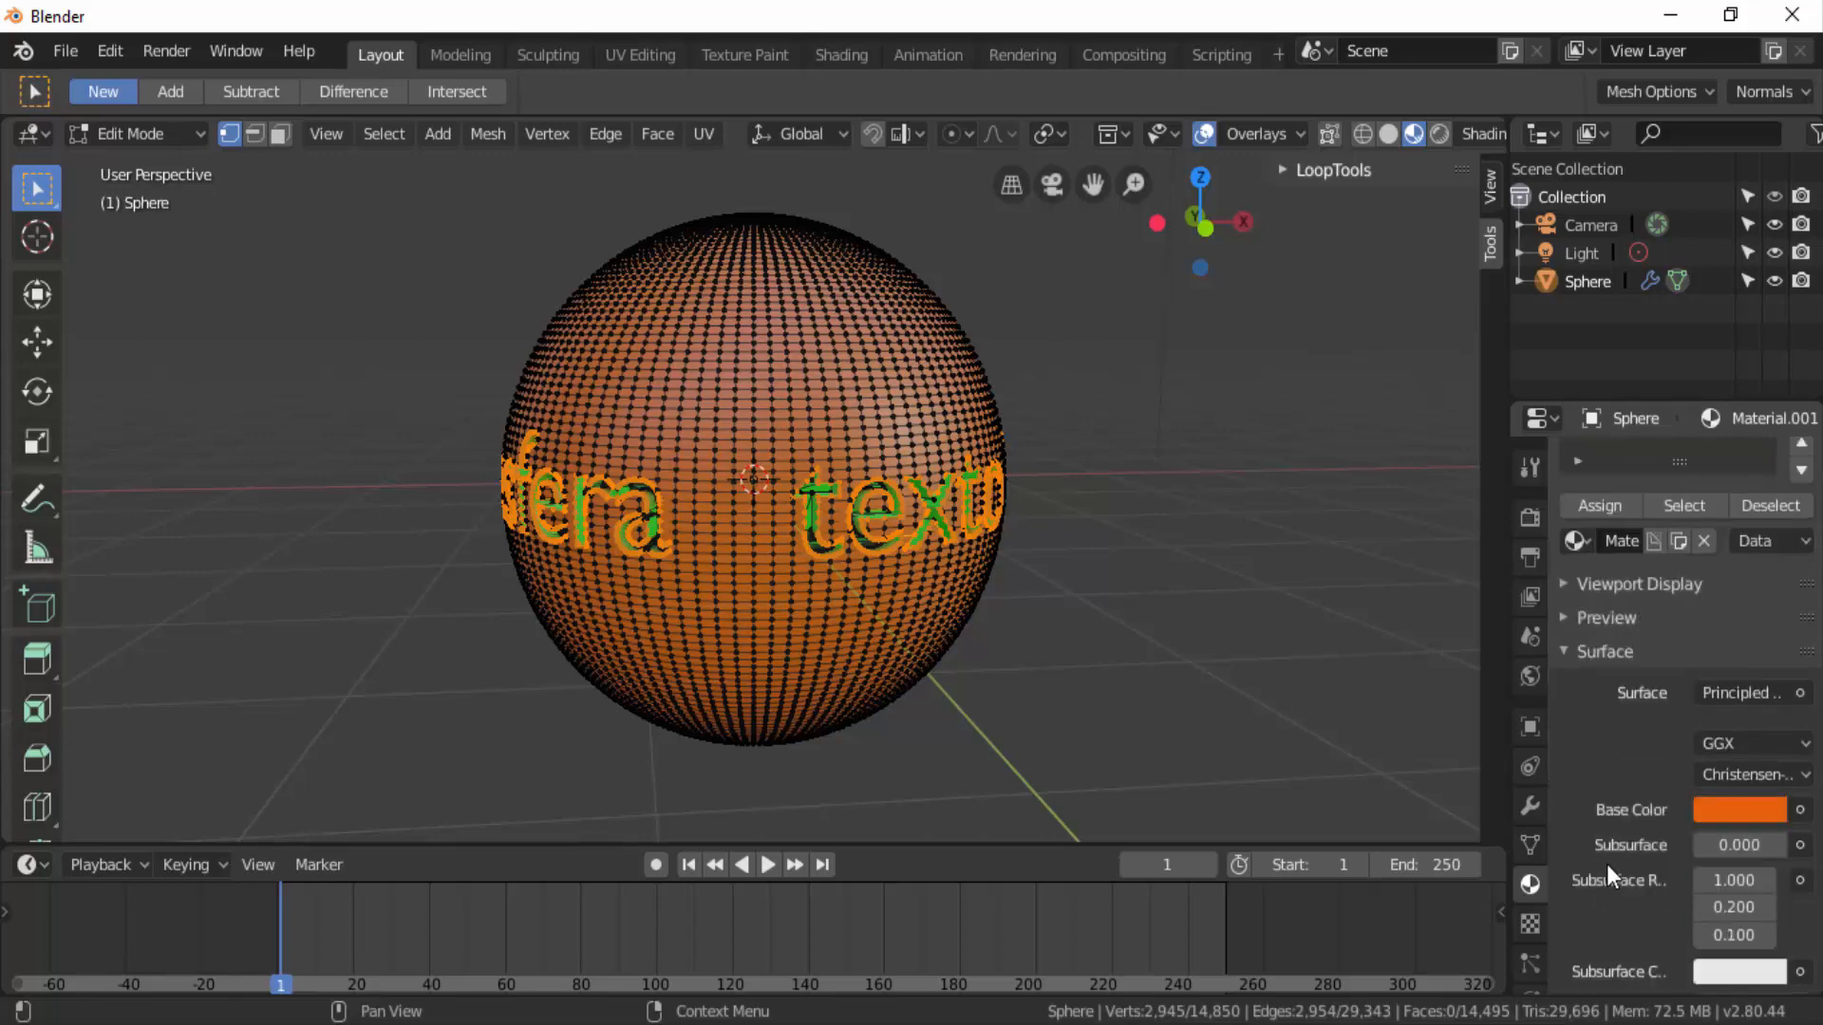
pyautogui.scroll(-4, 1606, 864)
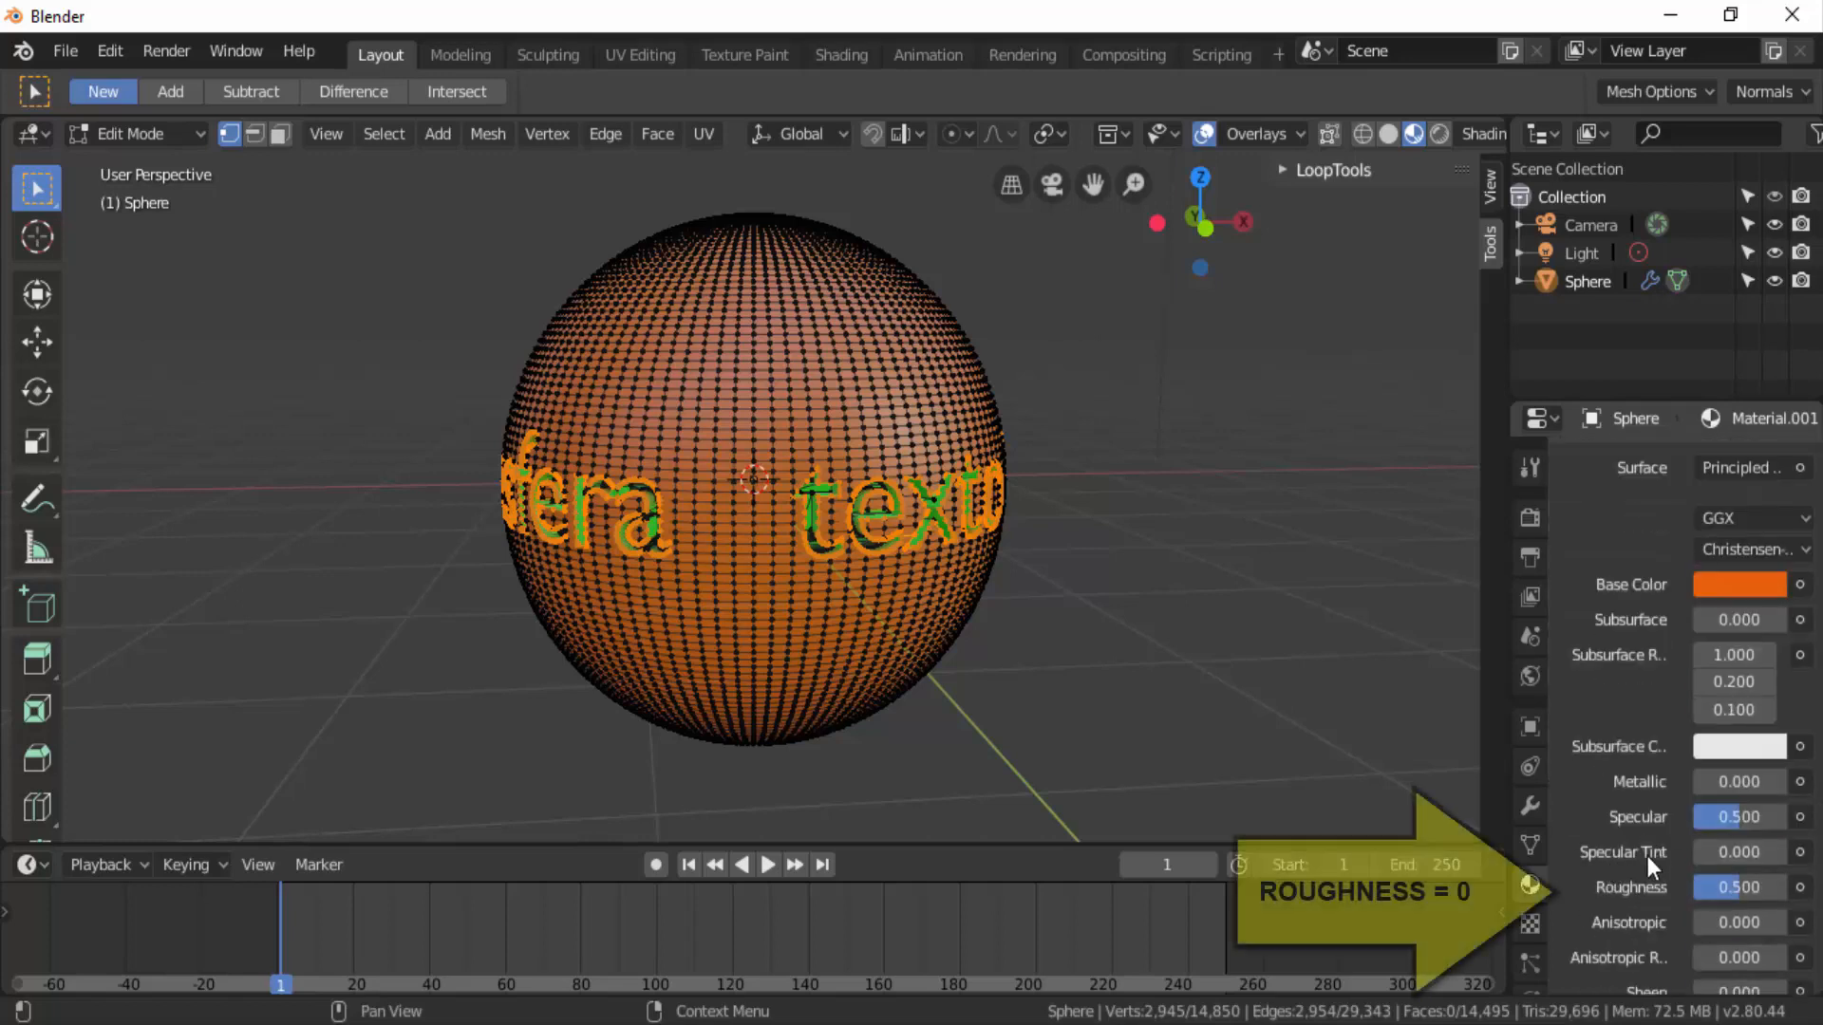
pyautogui.moveTo(1729, 890); pyautogui.dragTo(1652, 891)
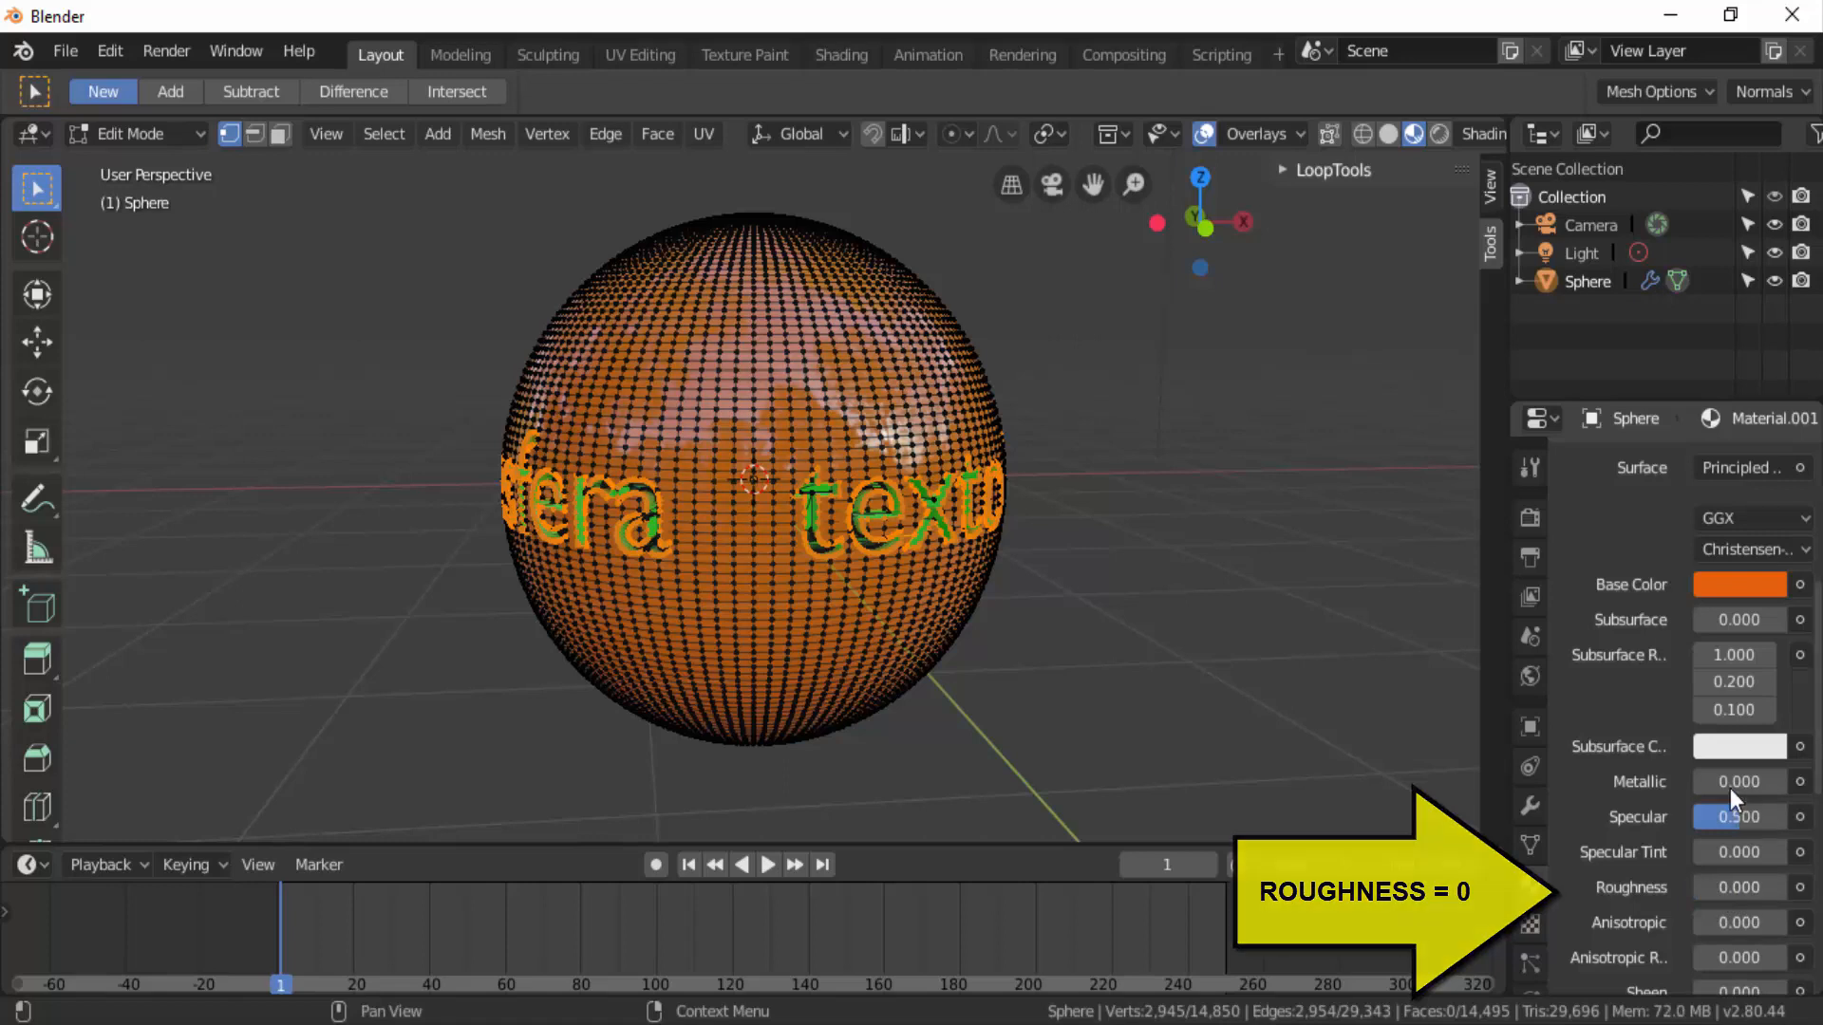
pyautogui.moveTo(1717, 779); pyautogui.dragTo(1801, 779)
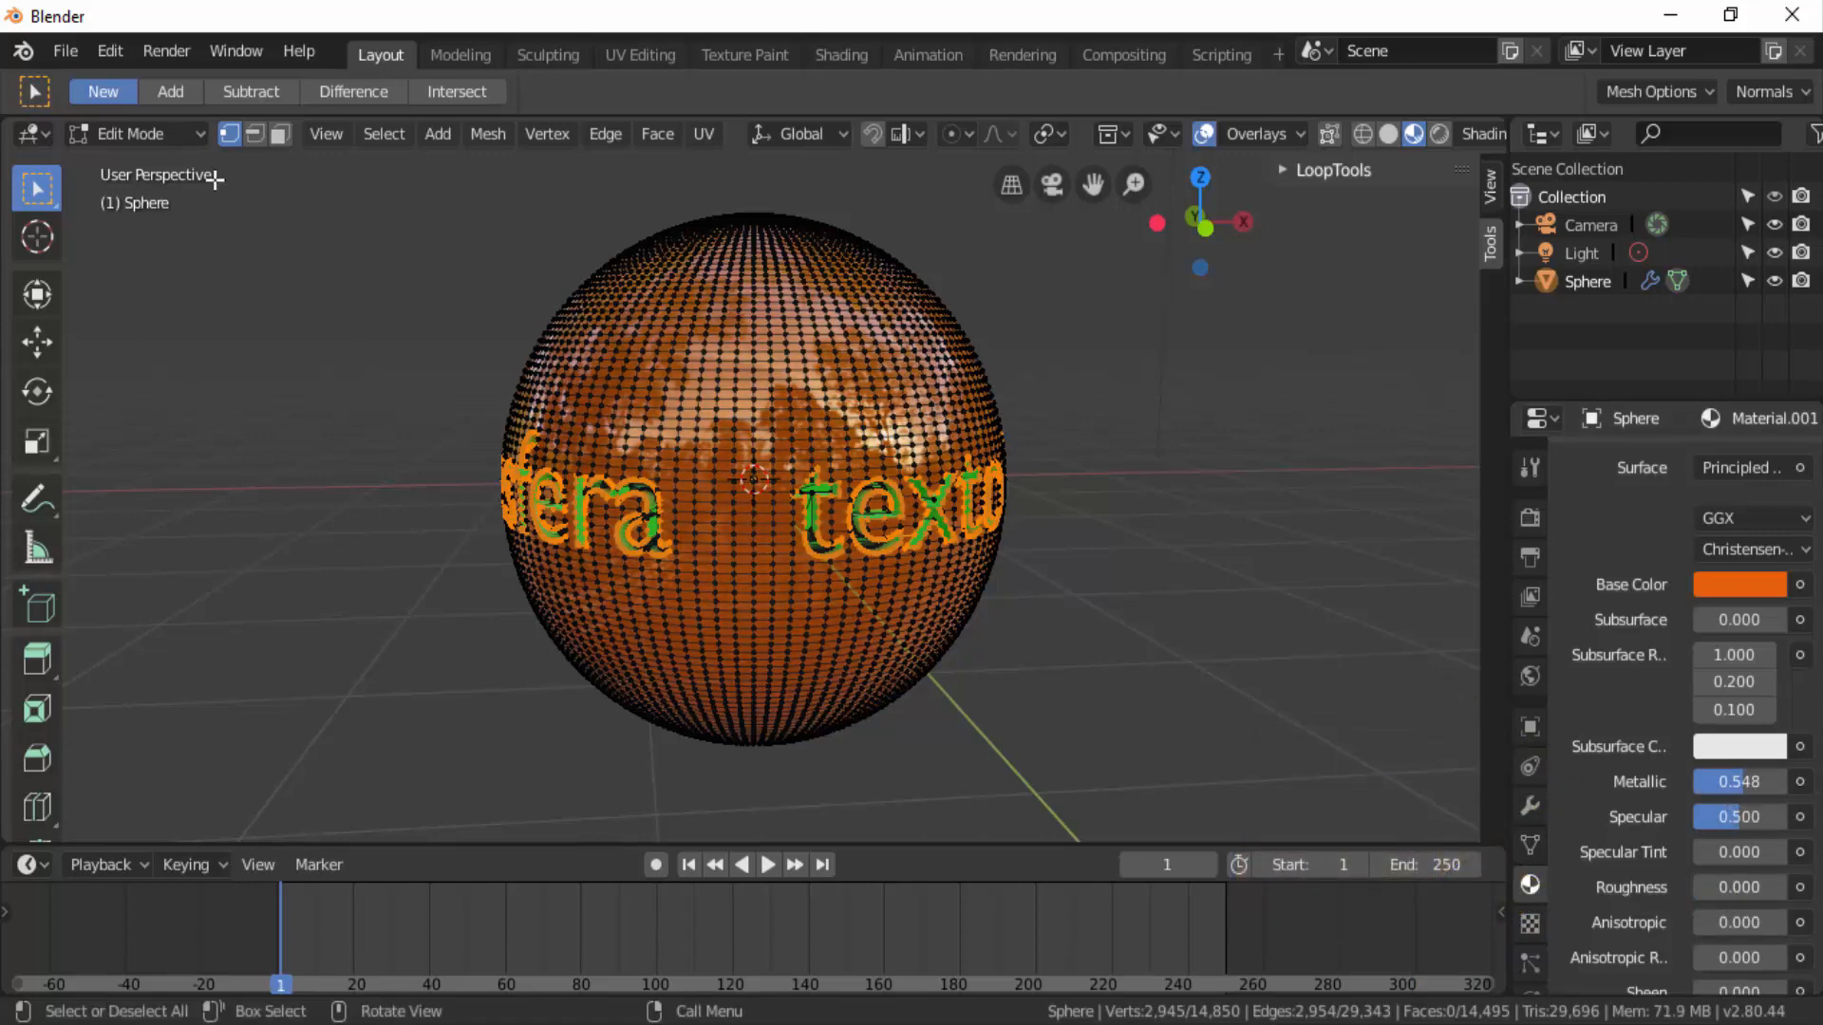
# Return the sphere to Object Mode and inspect the glossy orange surface and green text from another side
pyautogui.click(132, 135)
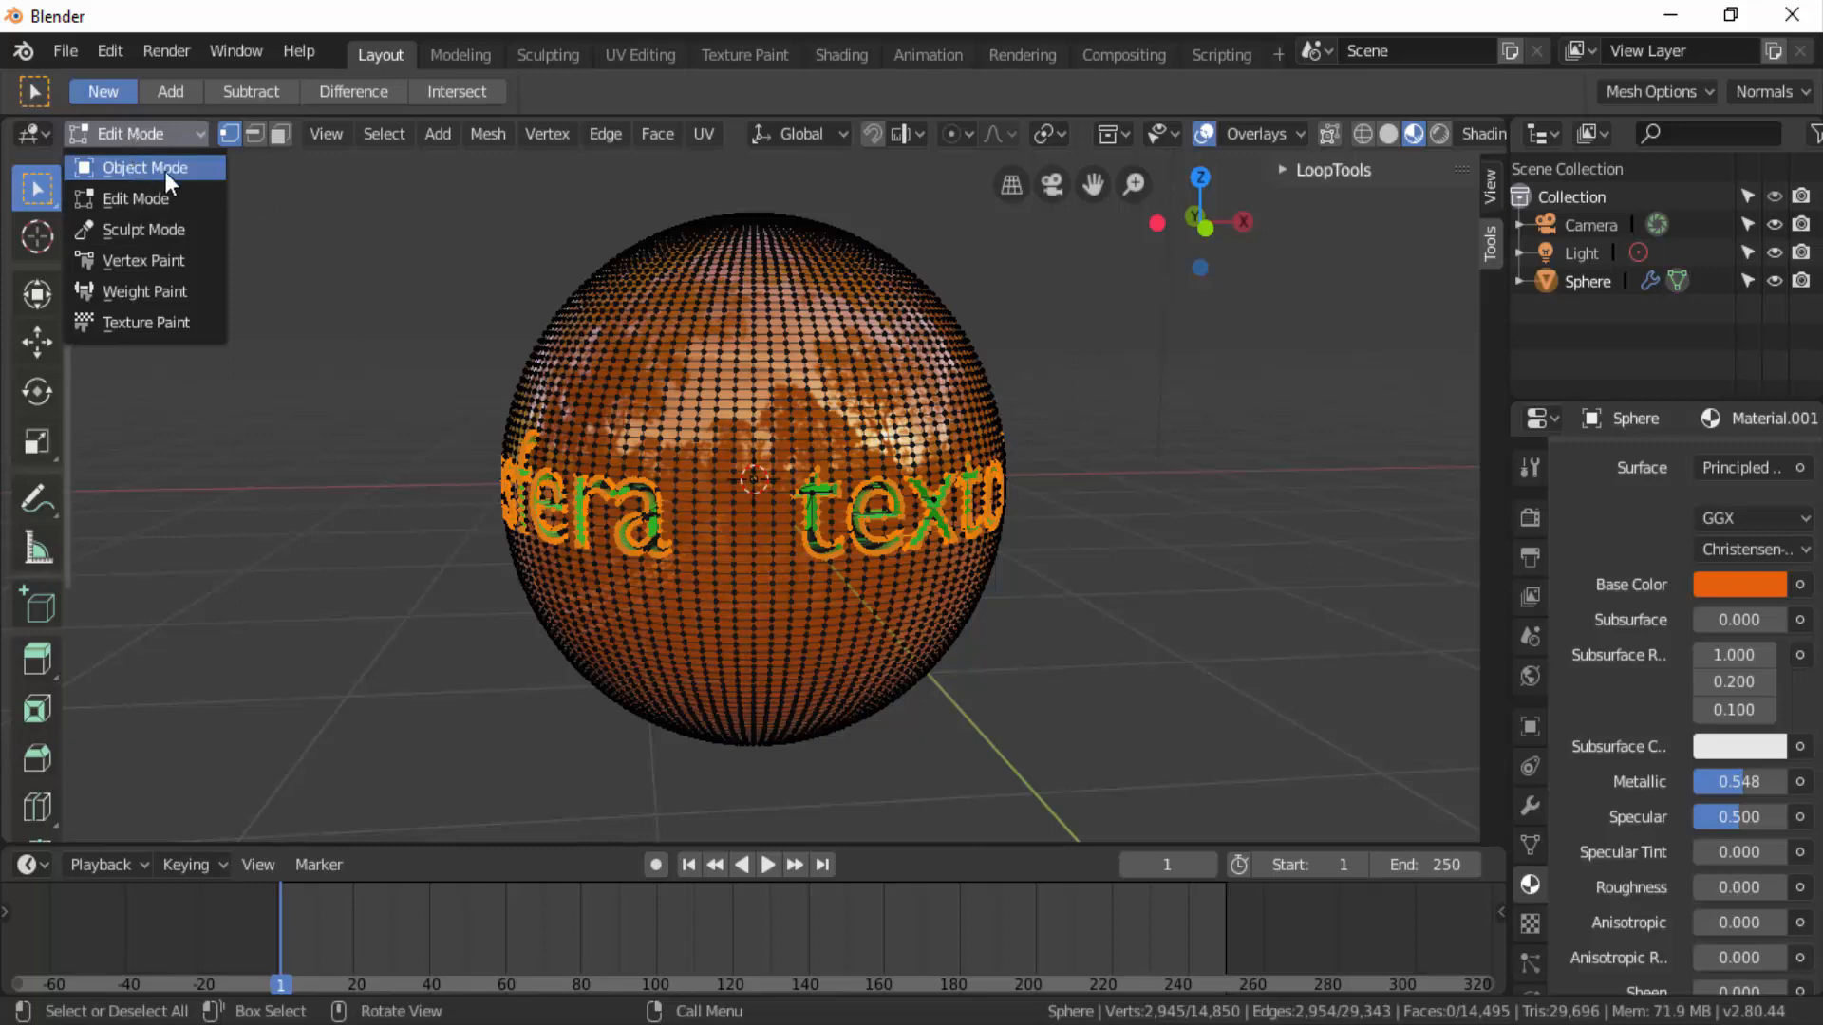
pyautogui.click(162, 173)
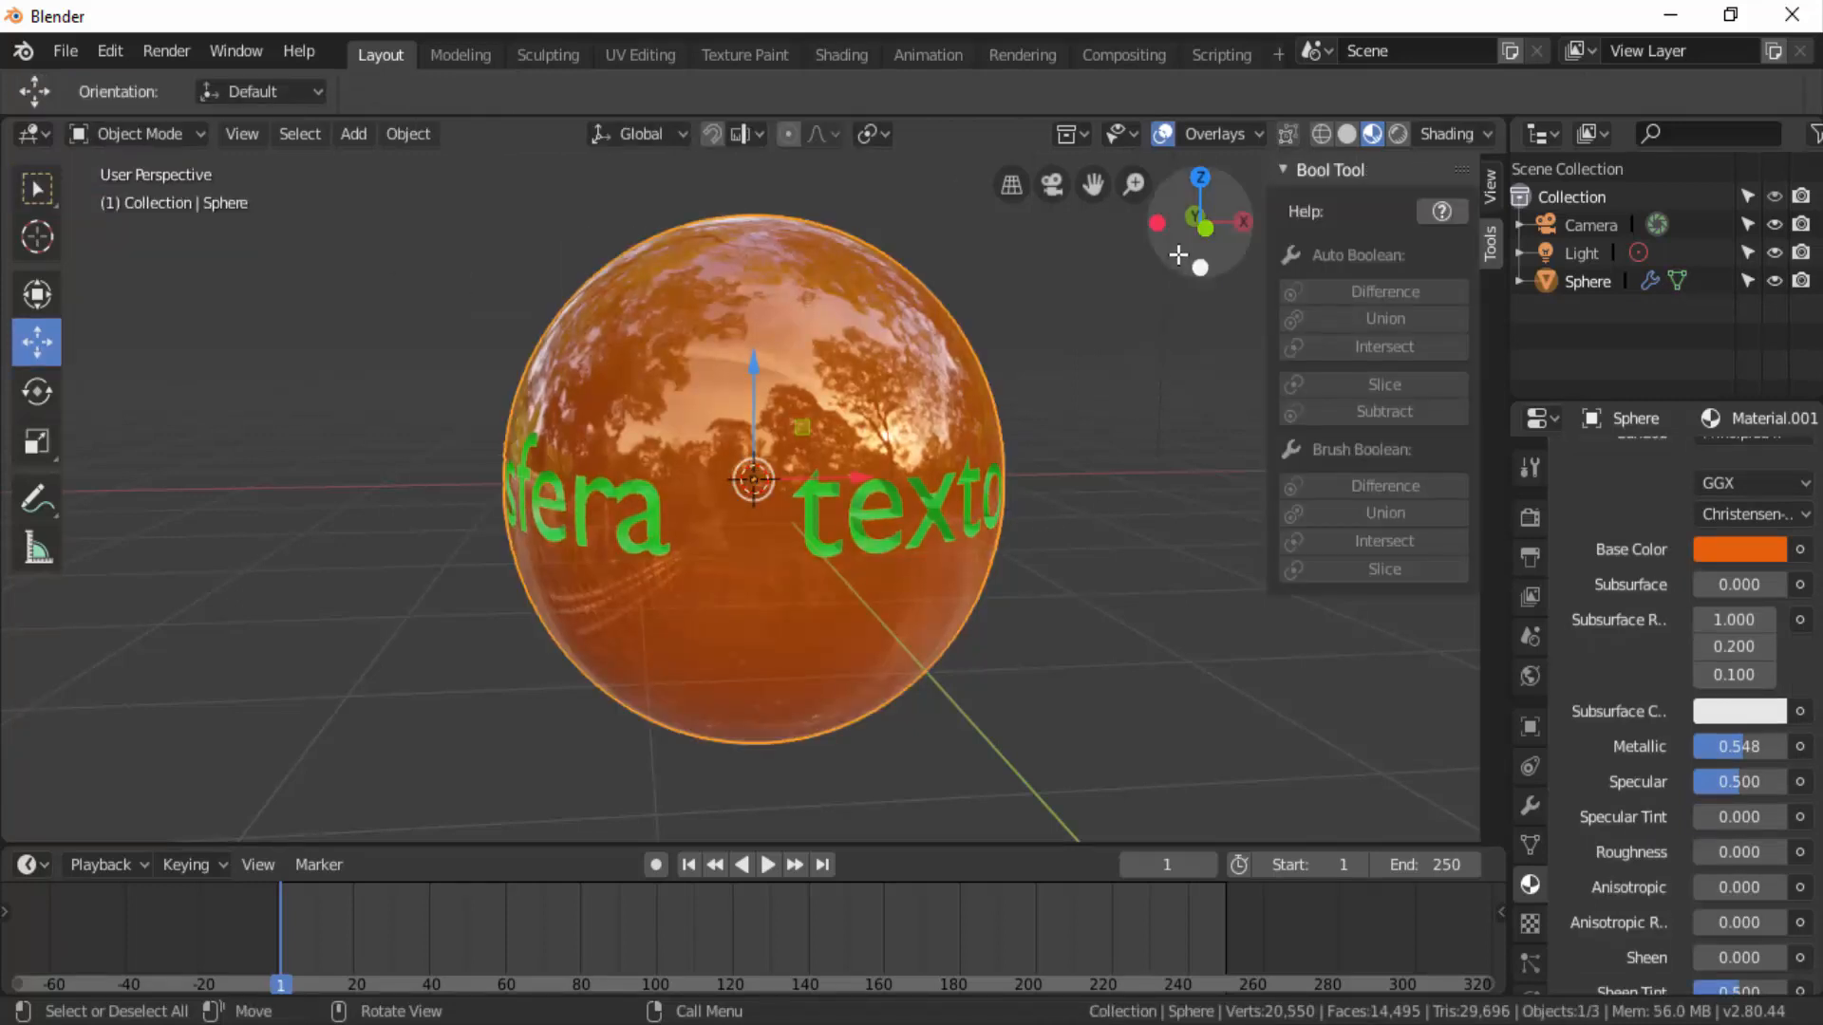
pyautogui.moveTo(1187, 256); pyautogui.dragTo(1165, 428)
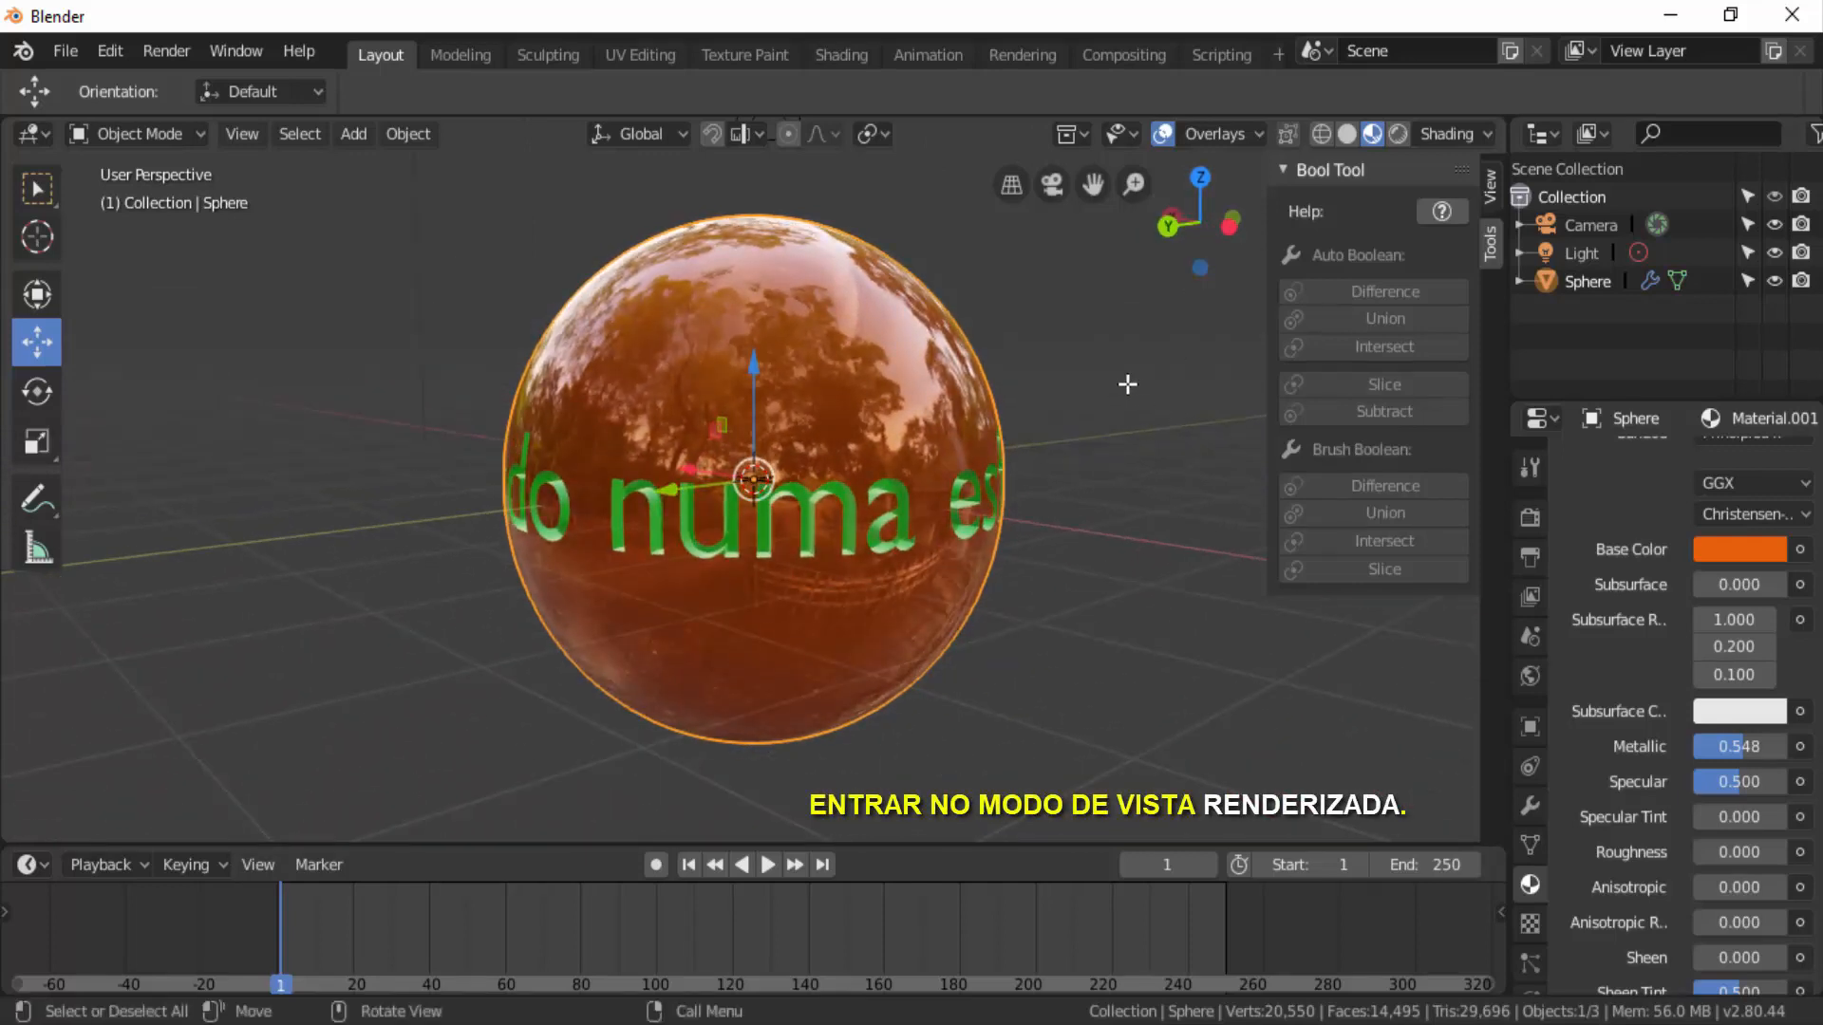
# Switch the viewport to Rendered shading and open the scene's render settings
pyautogui.click(1397, 133)
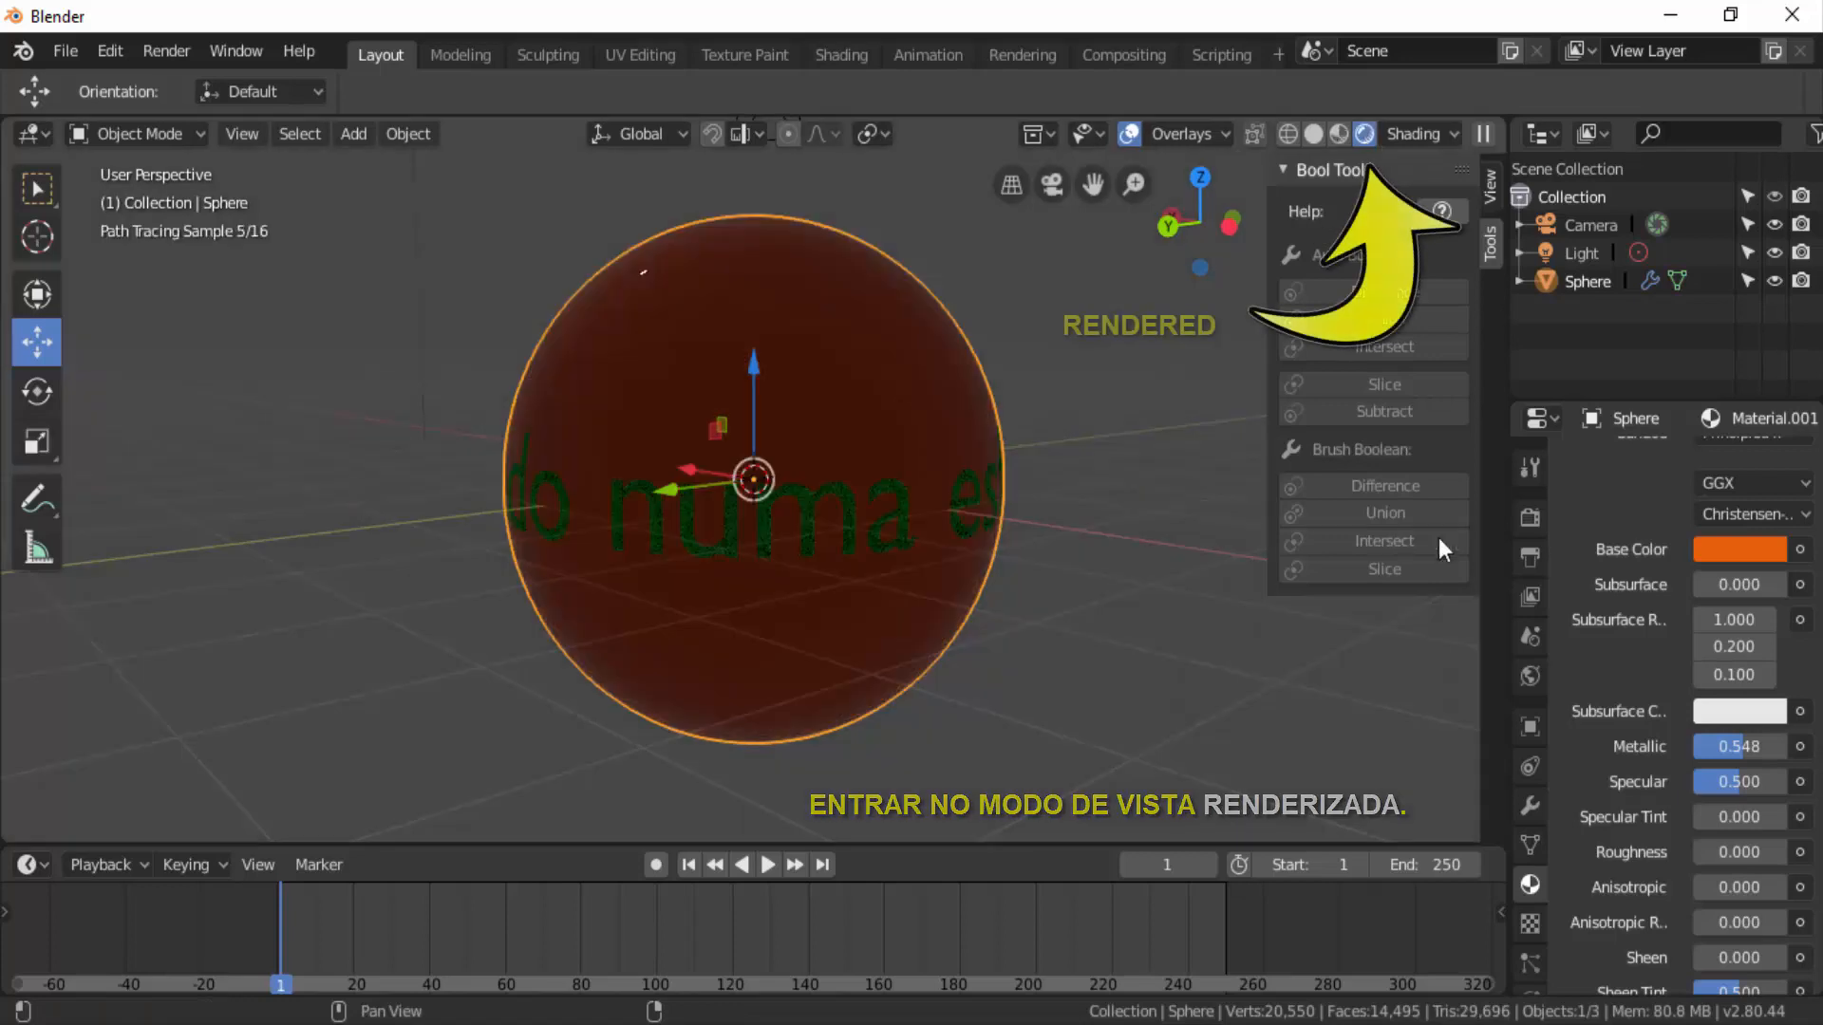
pyautogui.click(1525, 518)
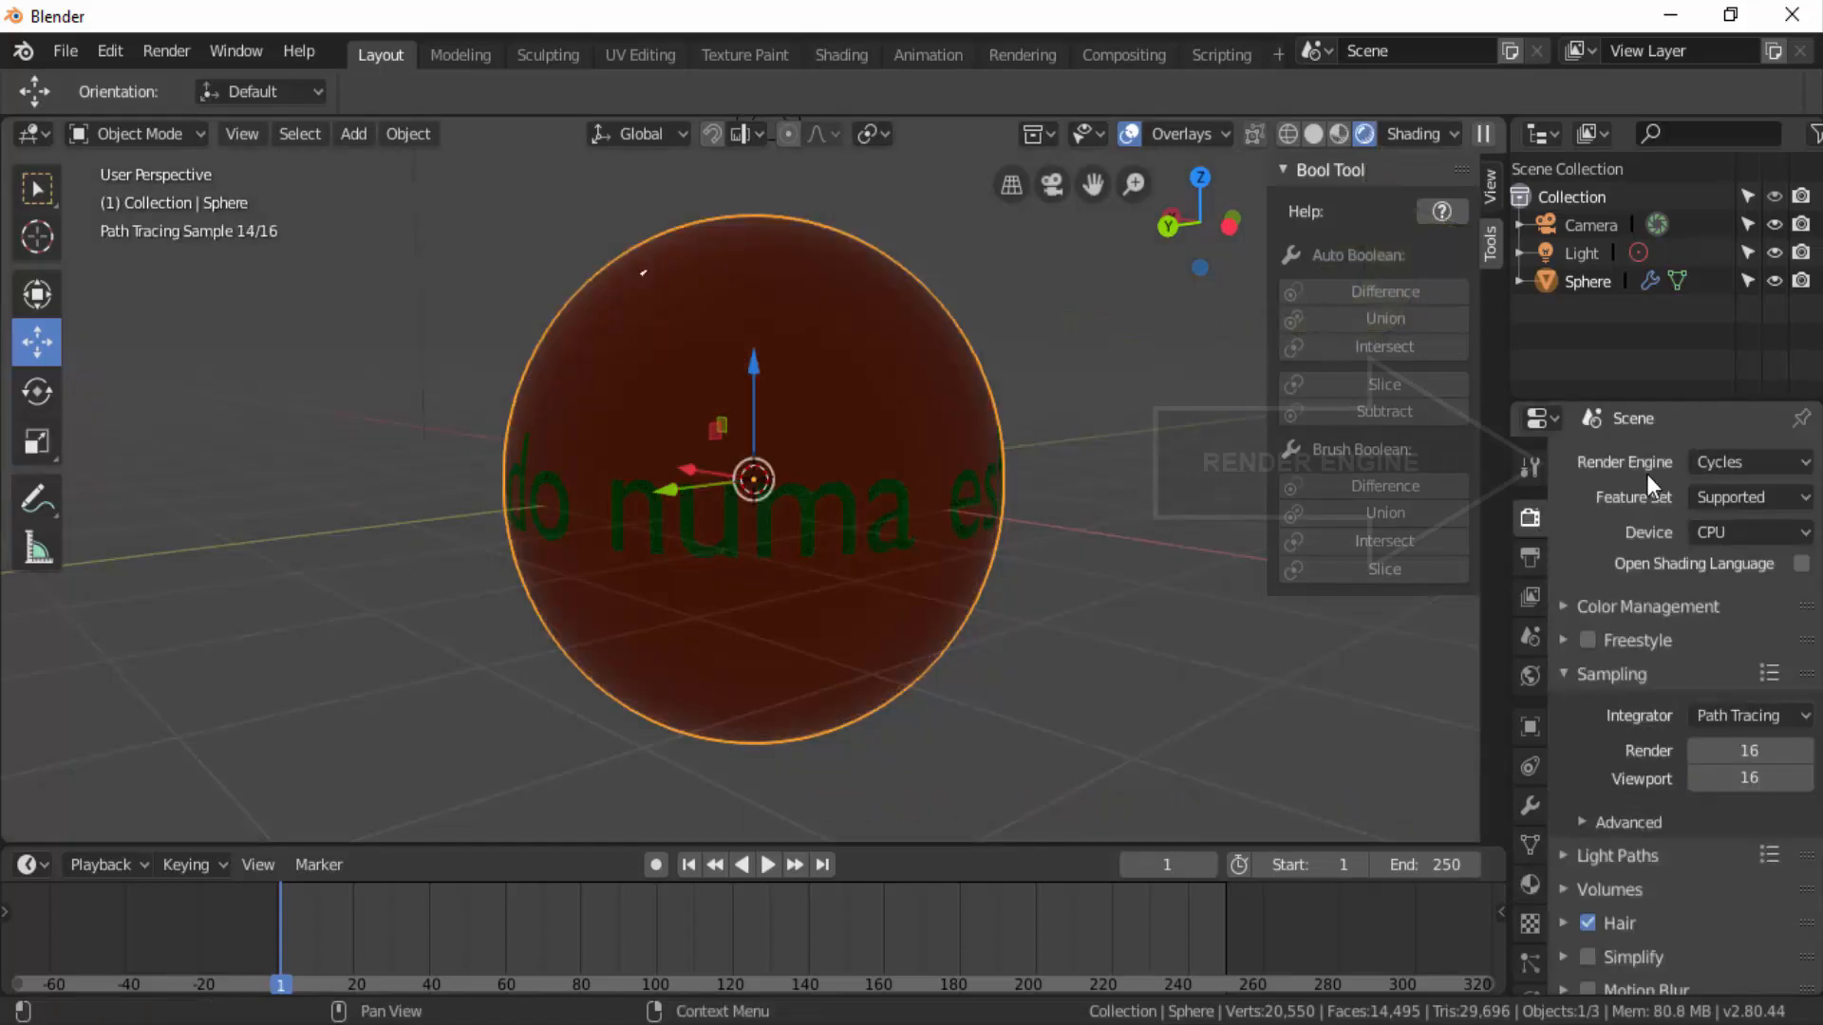
# Change the scene's render engine to Eevee and deselect the sphere
pyautogui.click(1723, 465)
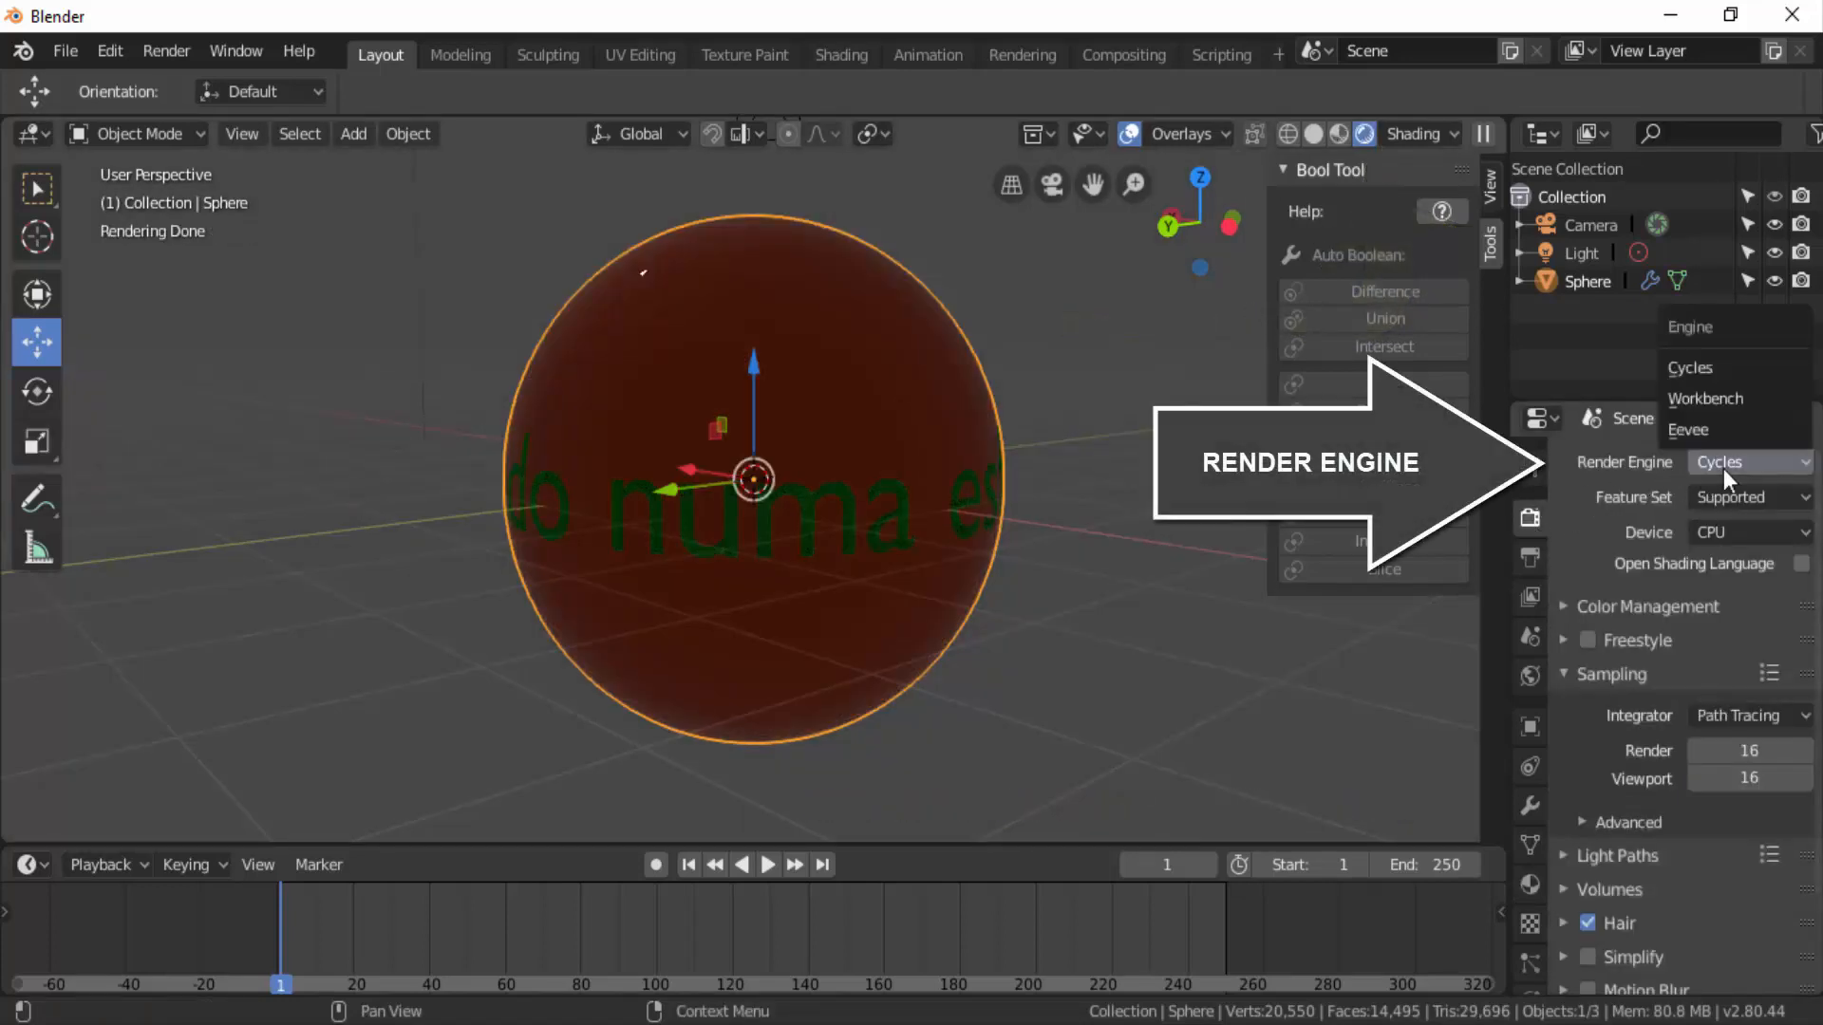
pyautogui.click(1705, 432)
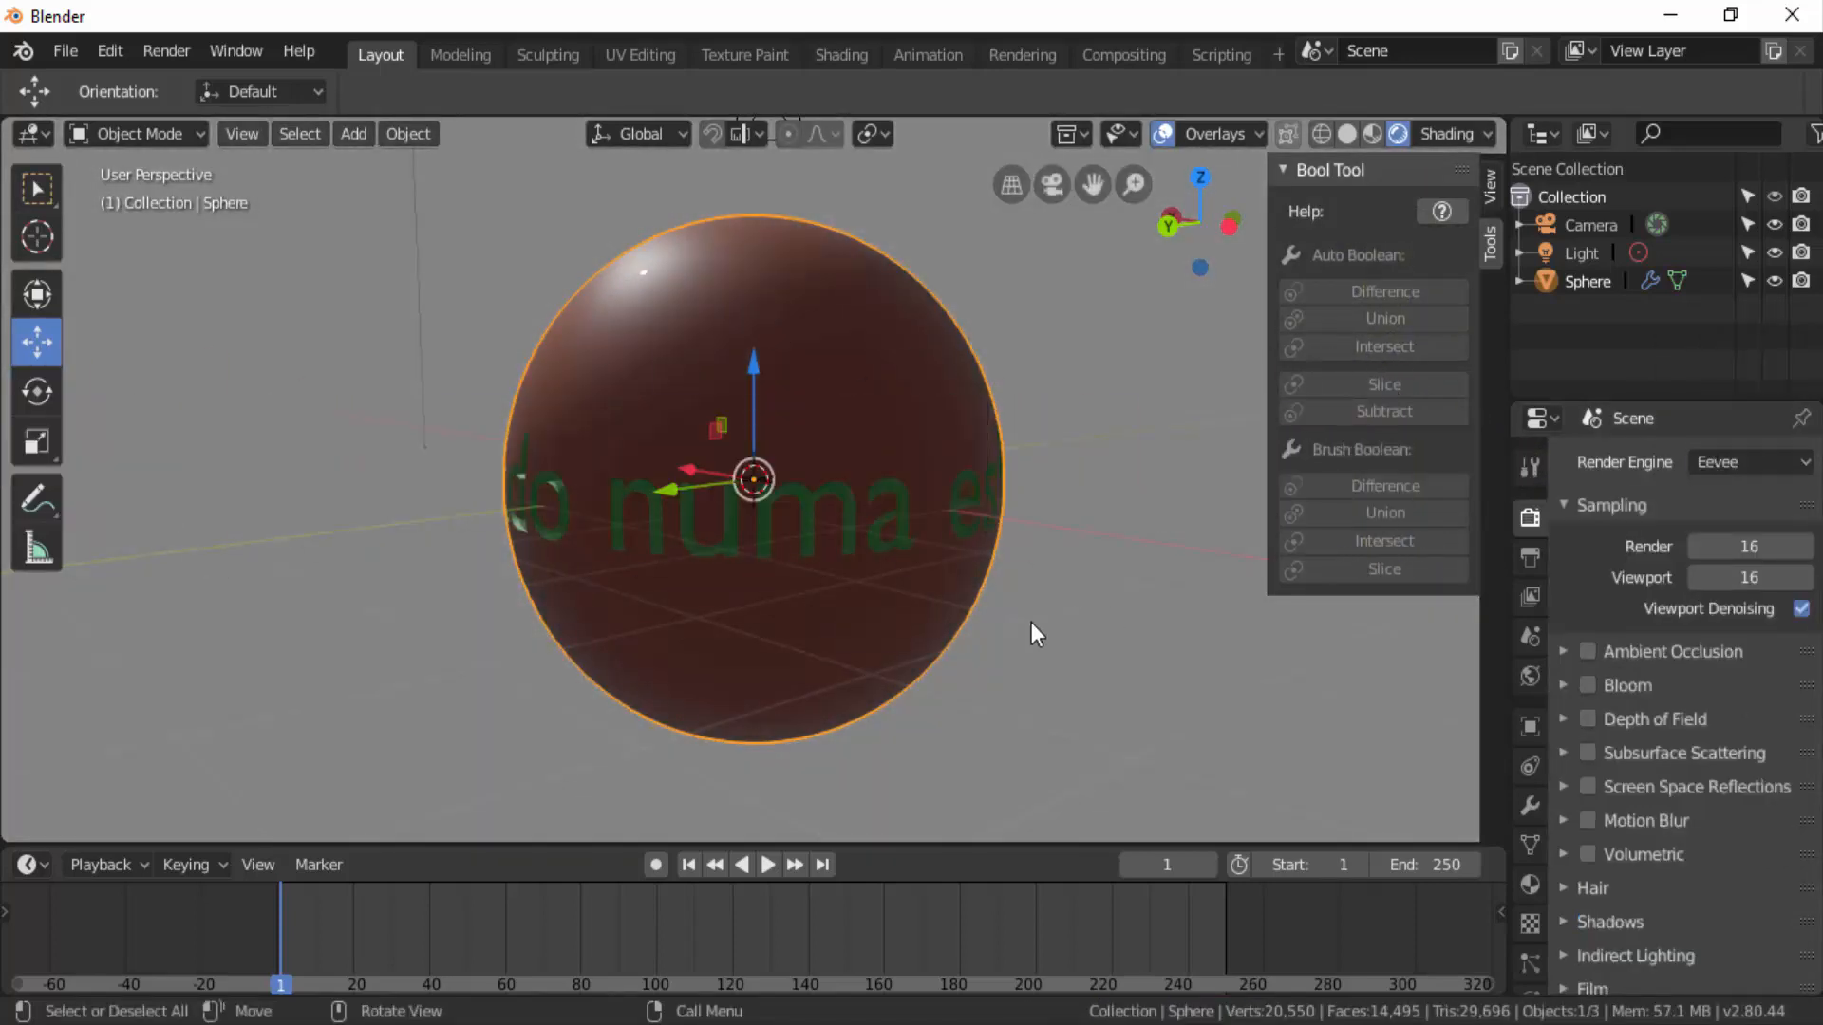
pyautogui.click(1047, 452)
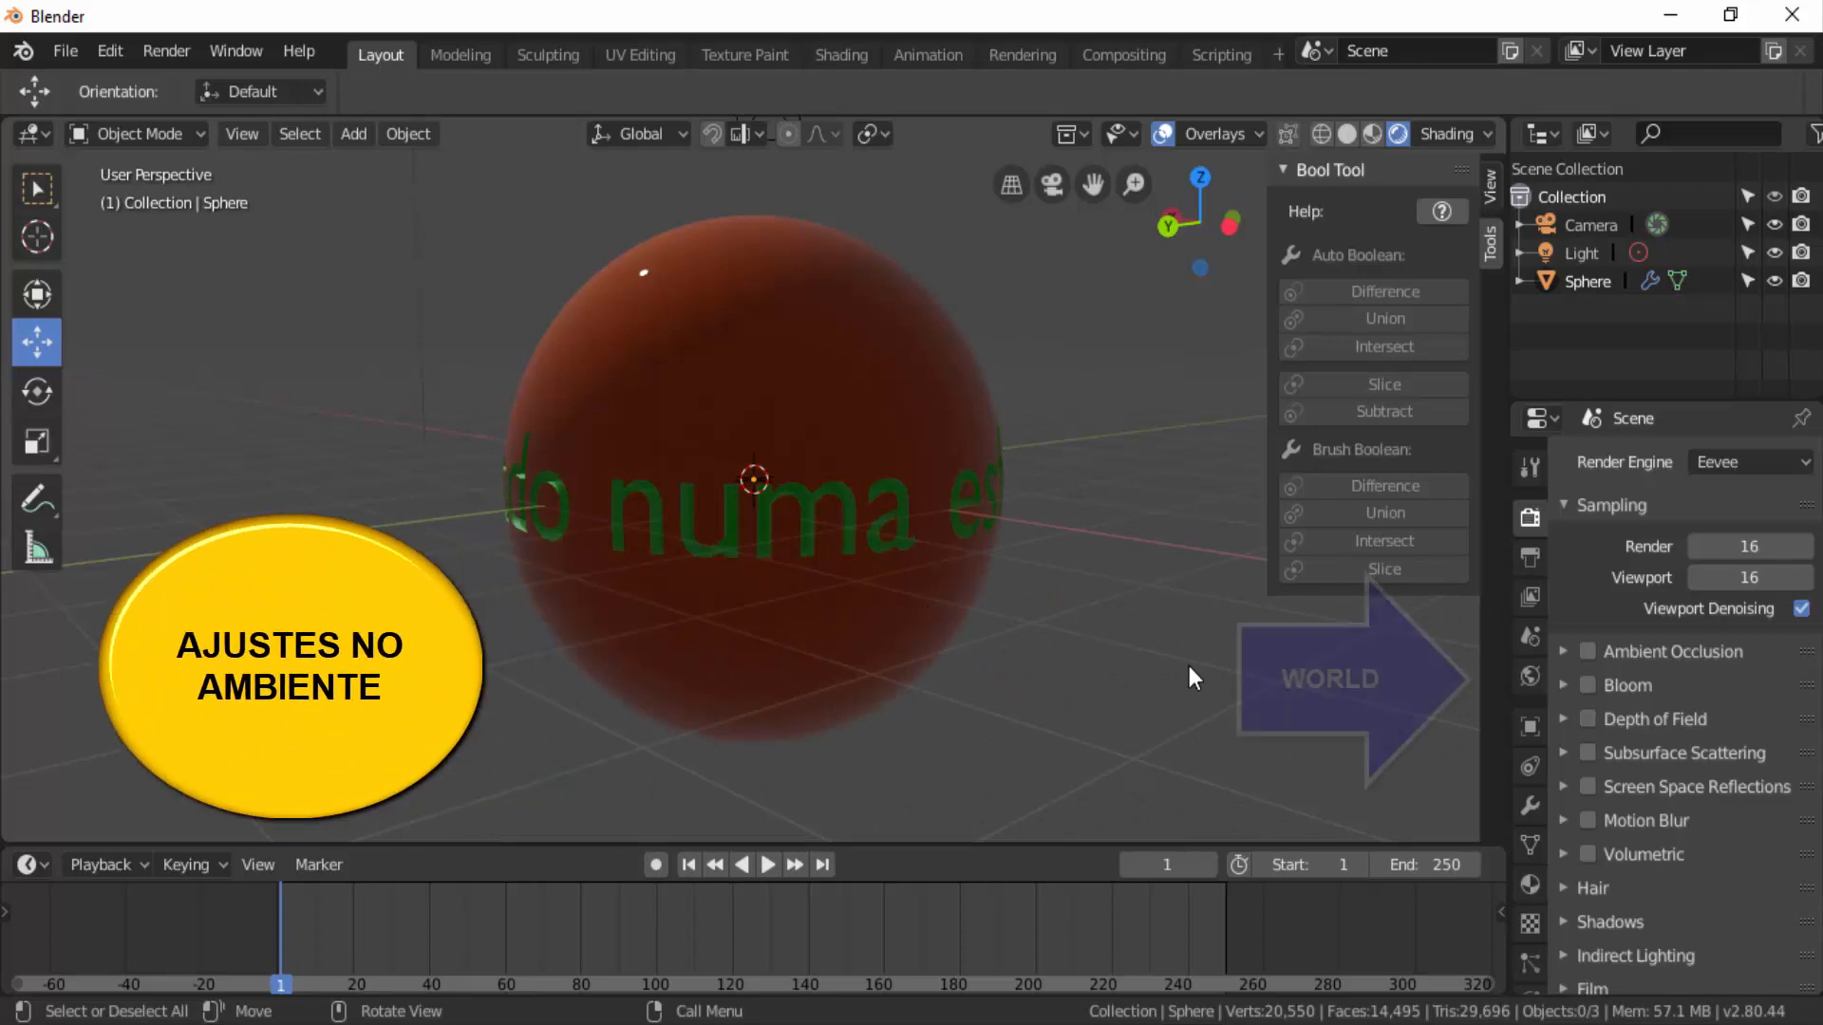
# Assign an Environment Texture to the World surface's background color
pyautogui.click(1528, 677)
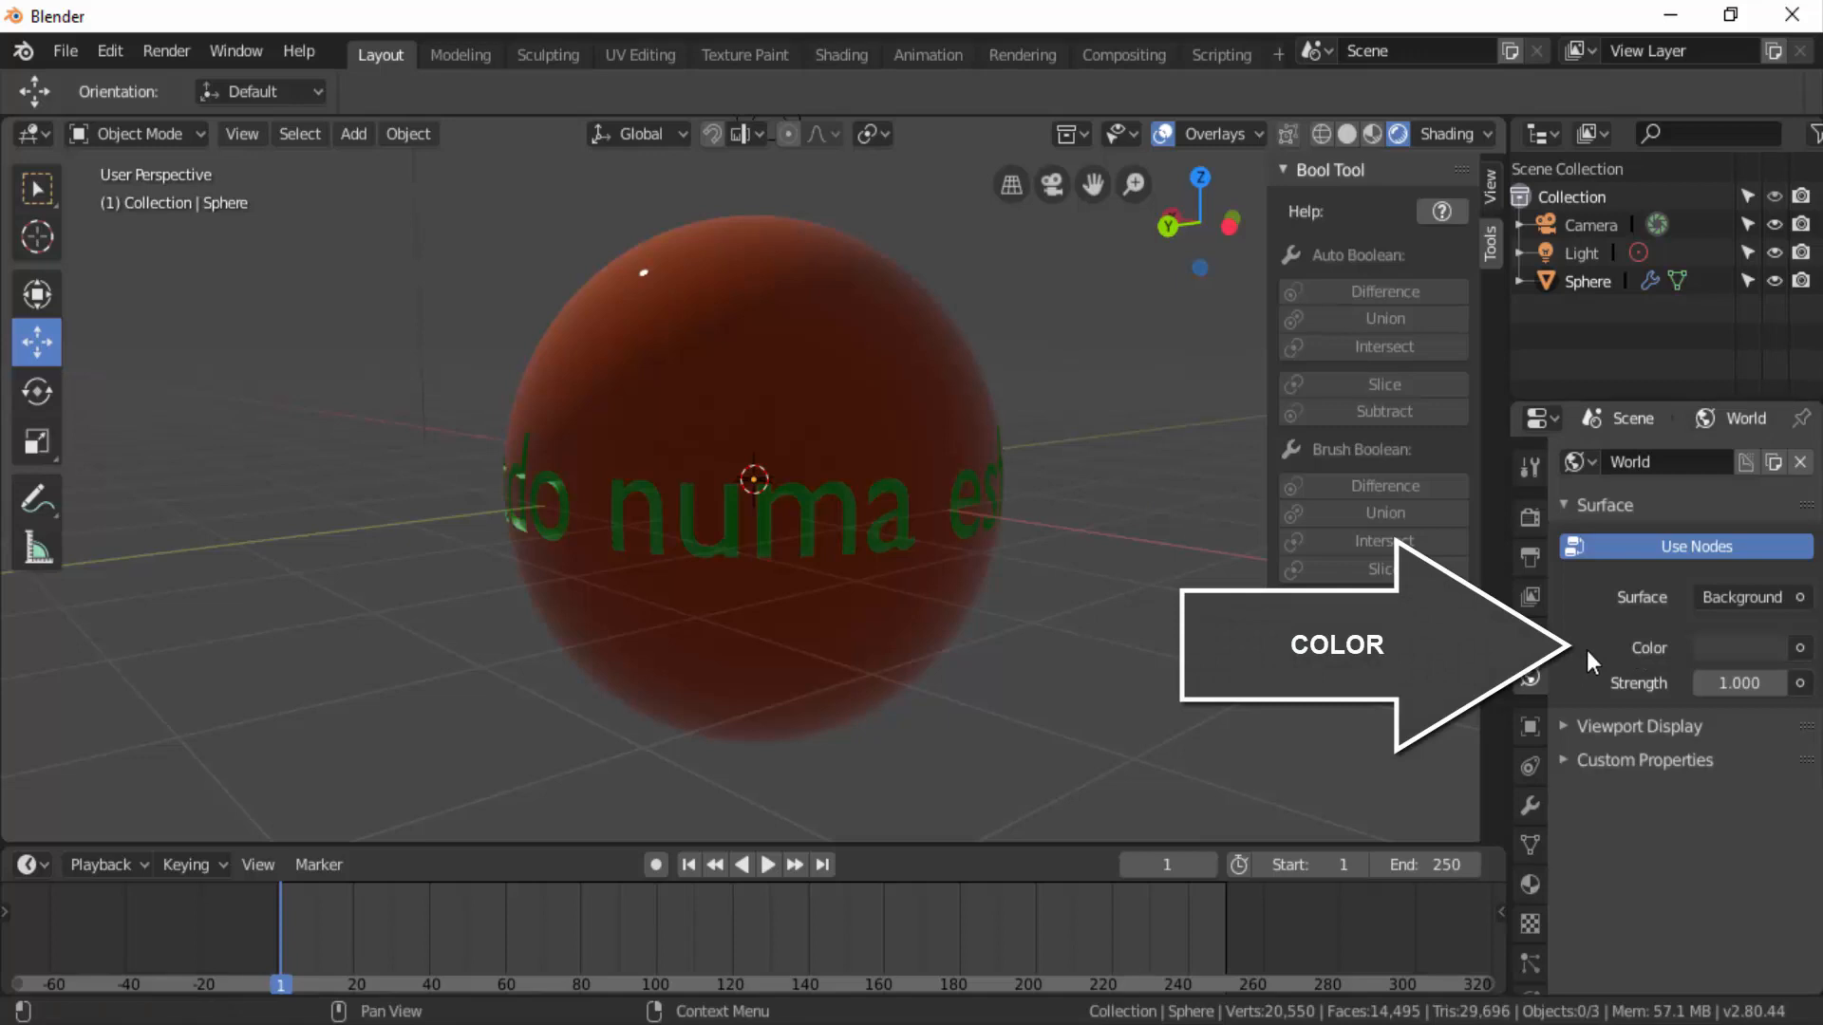
pyautogui.click(1800, 647)
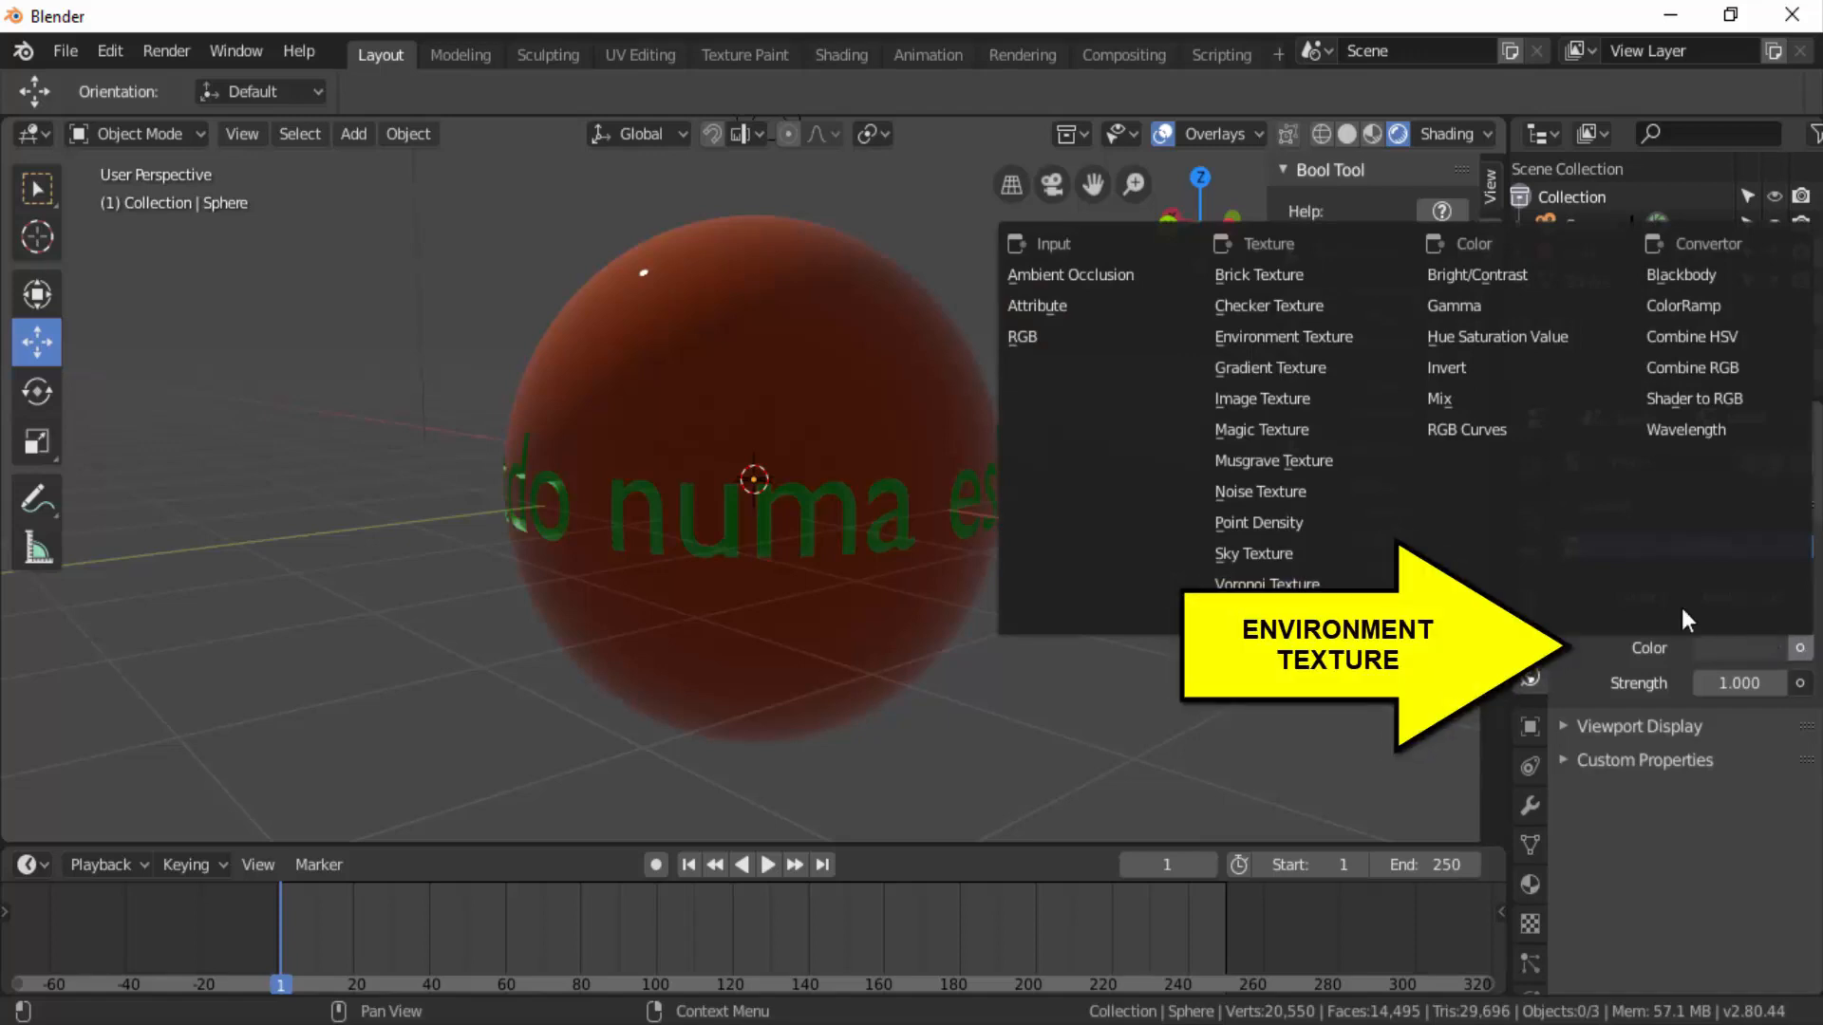
pyautogui.click(1285, 336)
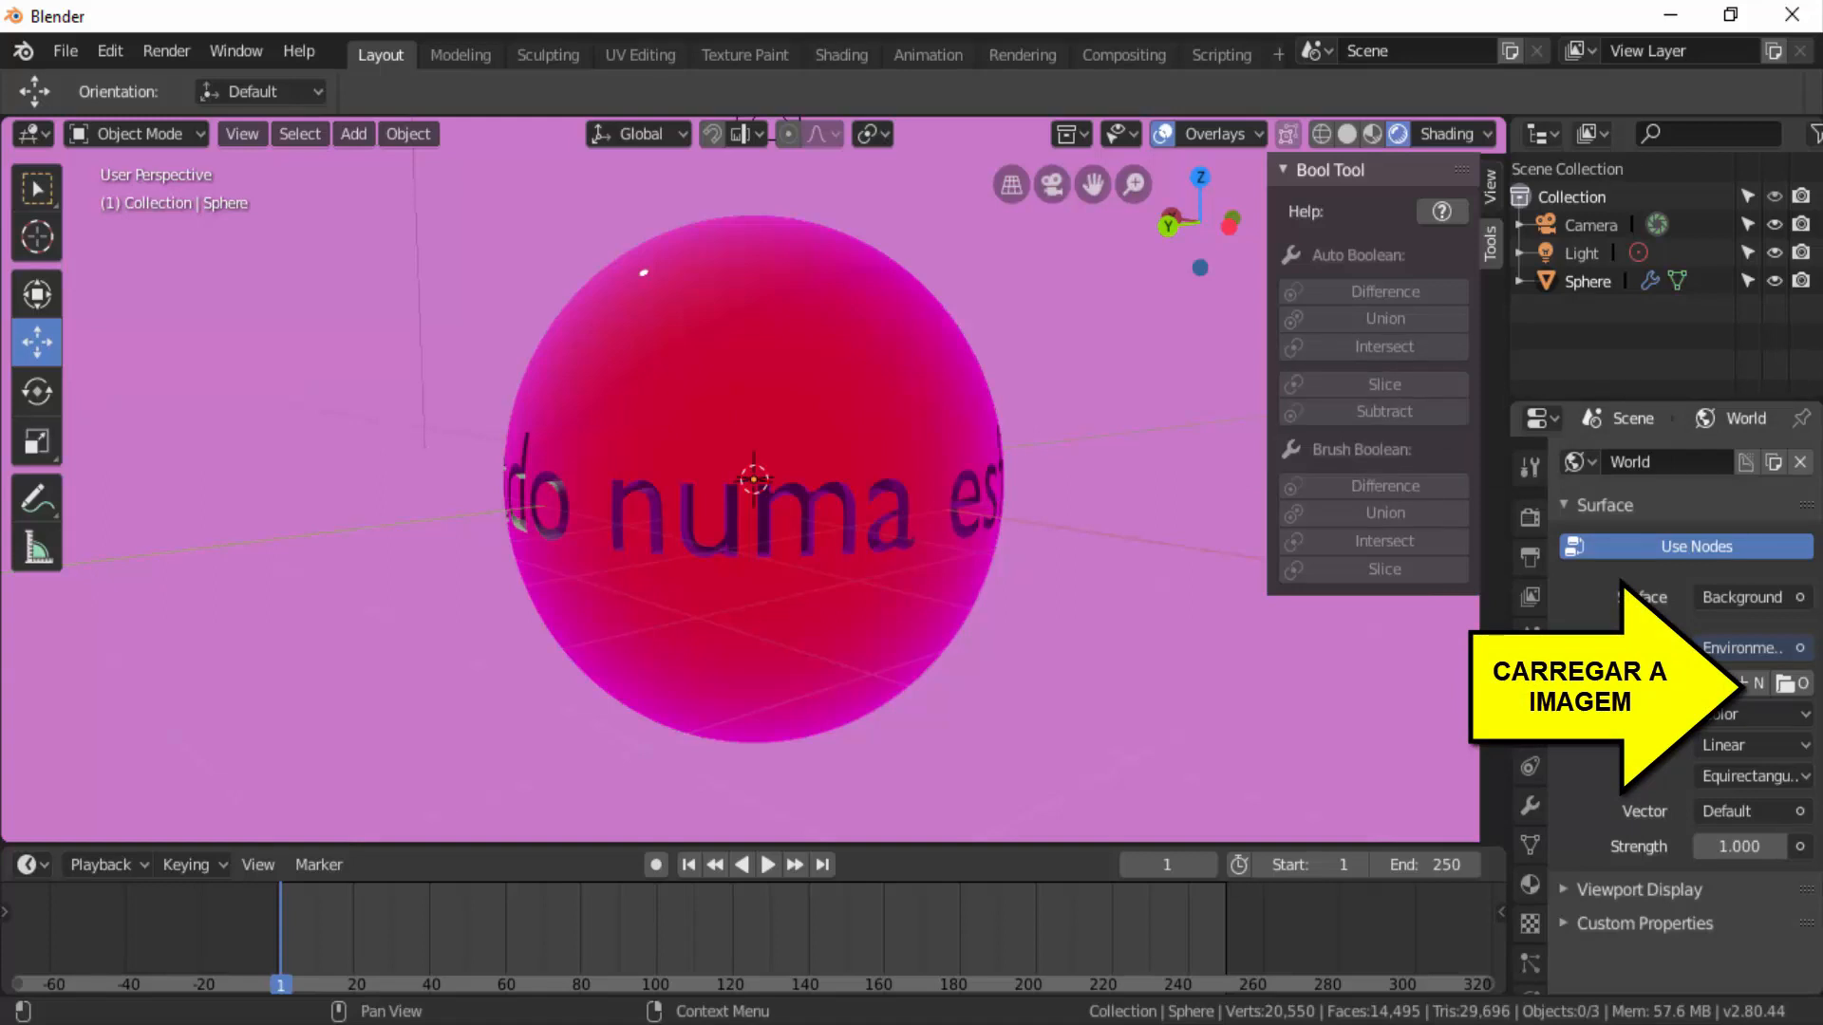
# Load HDRI 2 (6).jpg from the Blender LMV\HDRI 2 folder in Documents as the environment texture, browsing the images as thumbnails
pyautogui.click(1791, 683)
pyautogui.click(107, 361)
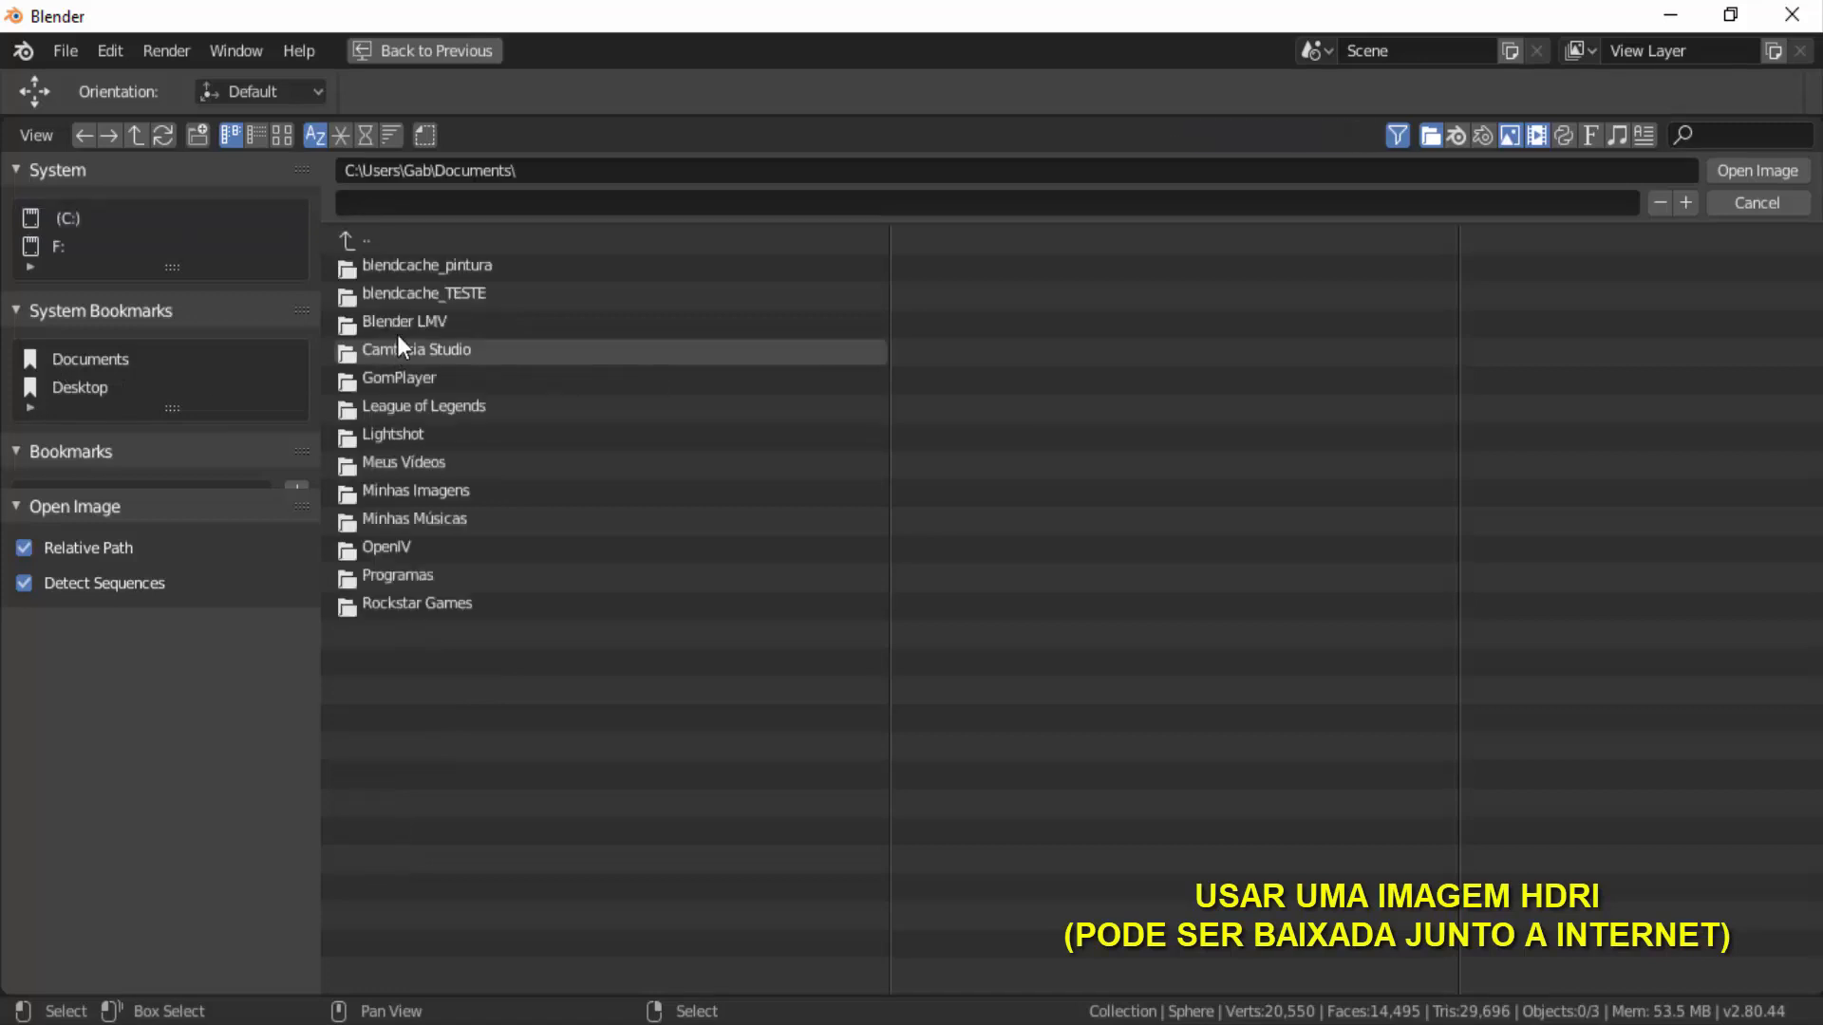
pyautogui.click(401, 323)
pyautogui.click(401, 322)
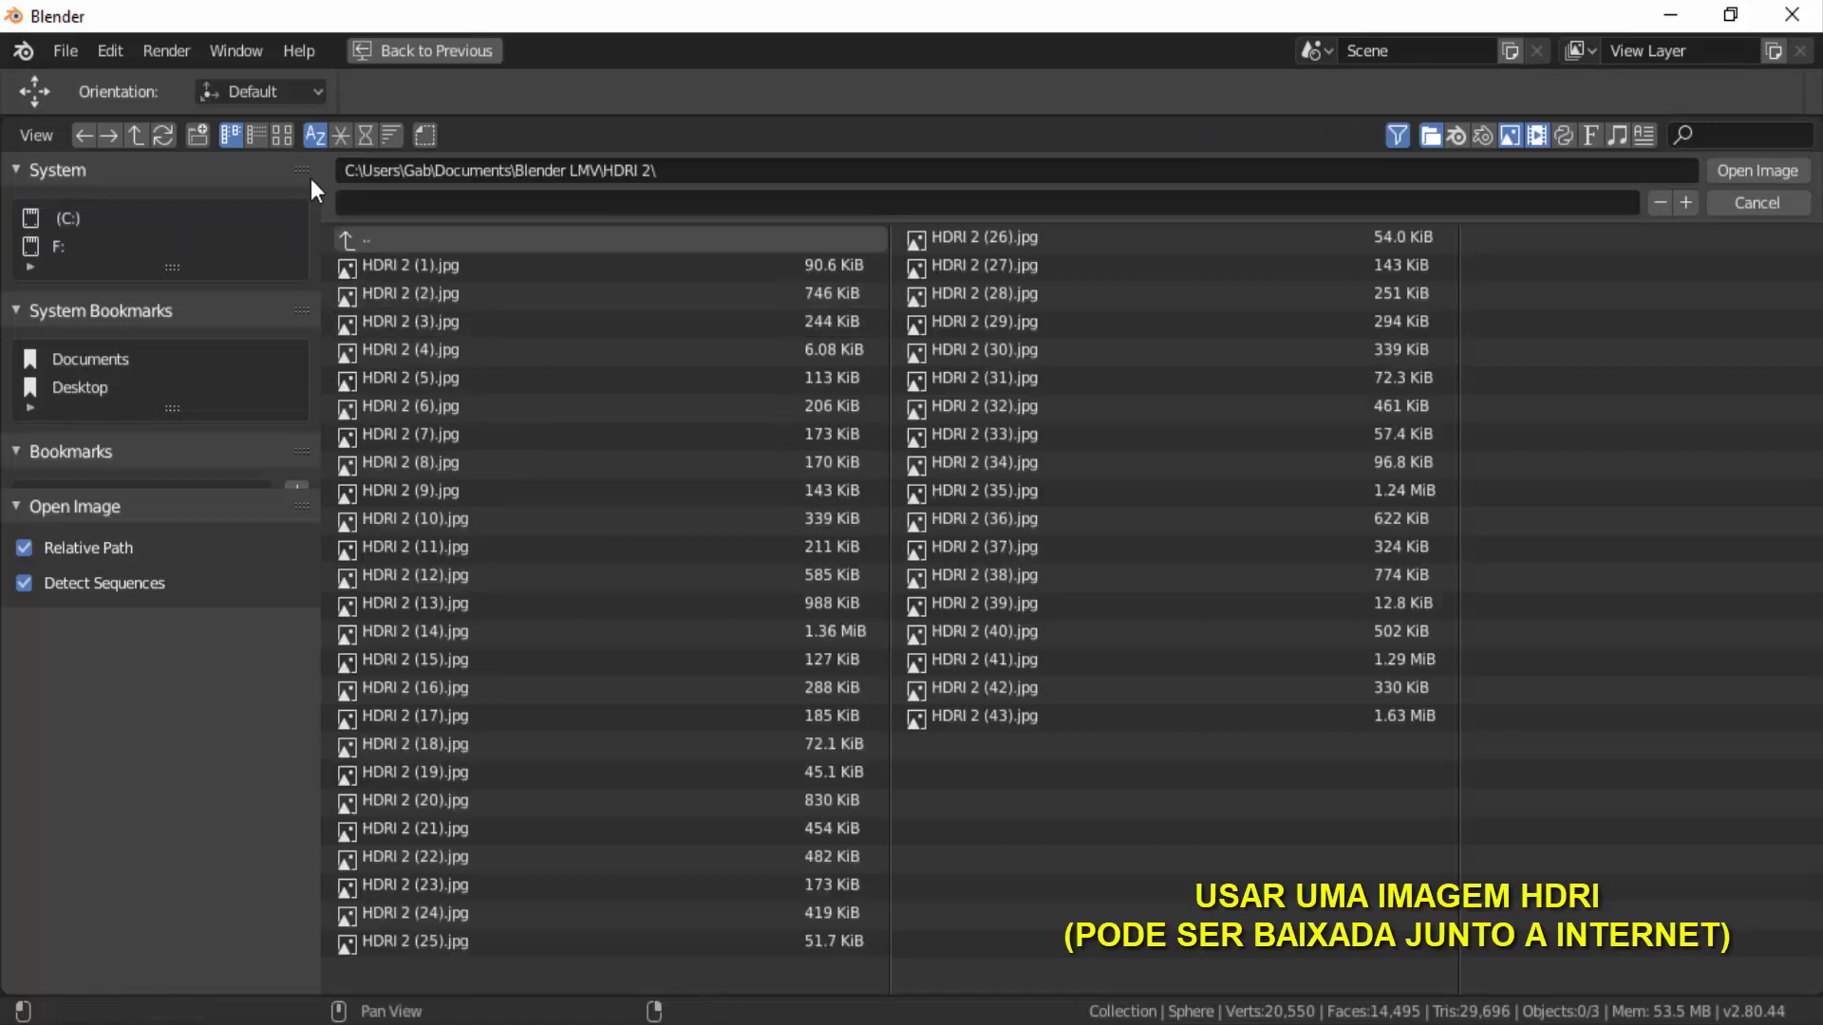
pyautogui.click(285, 138)
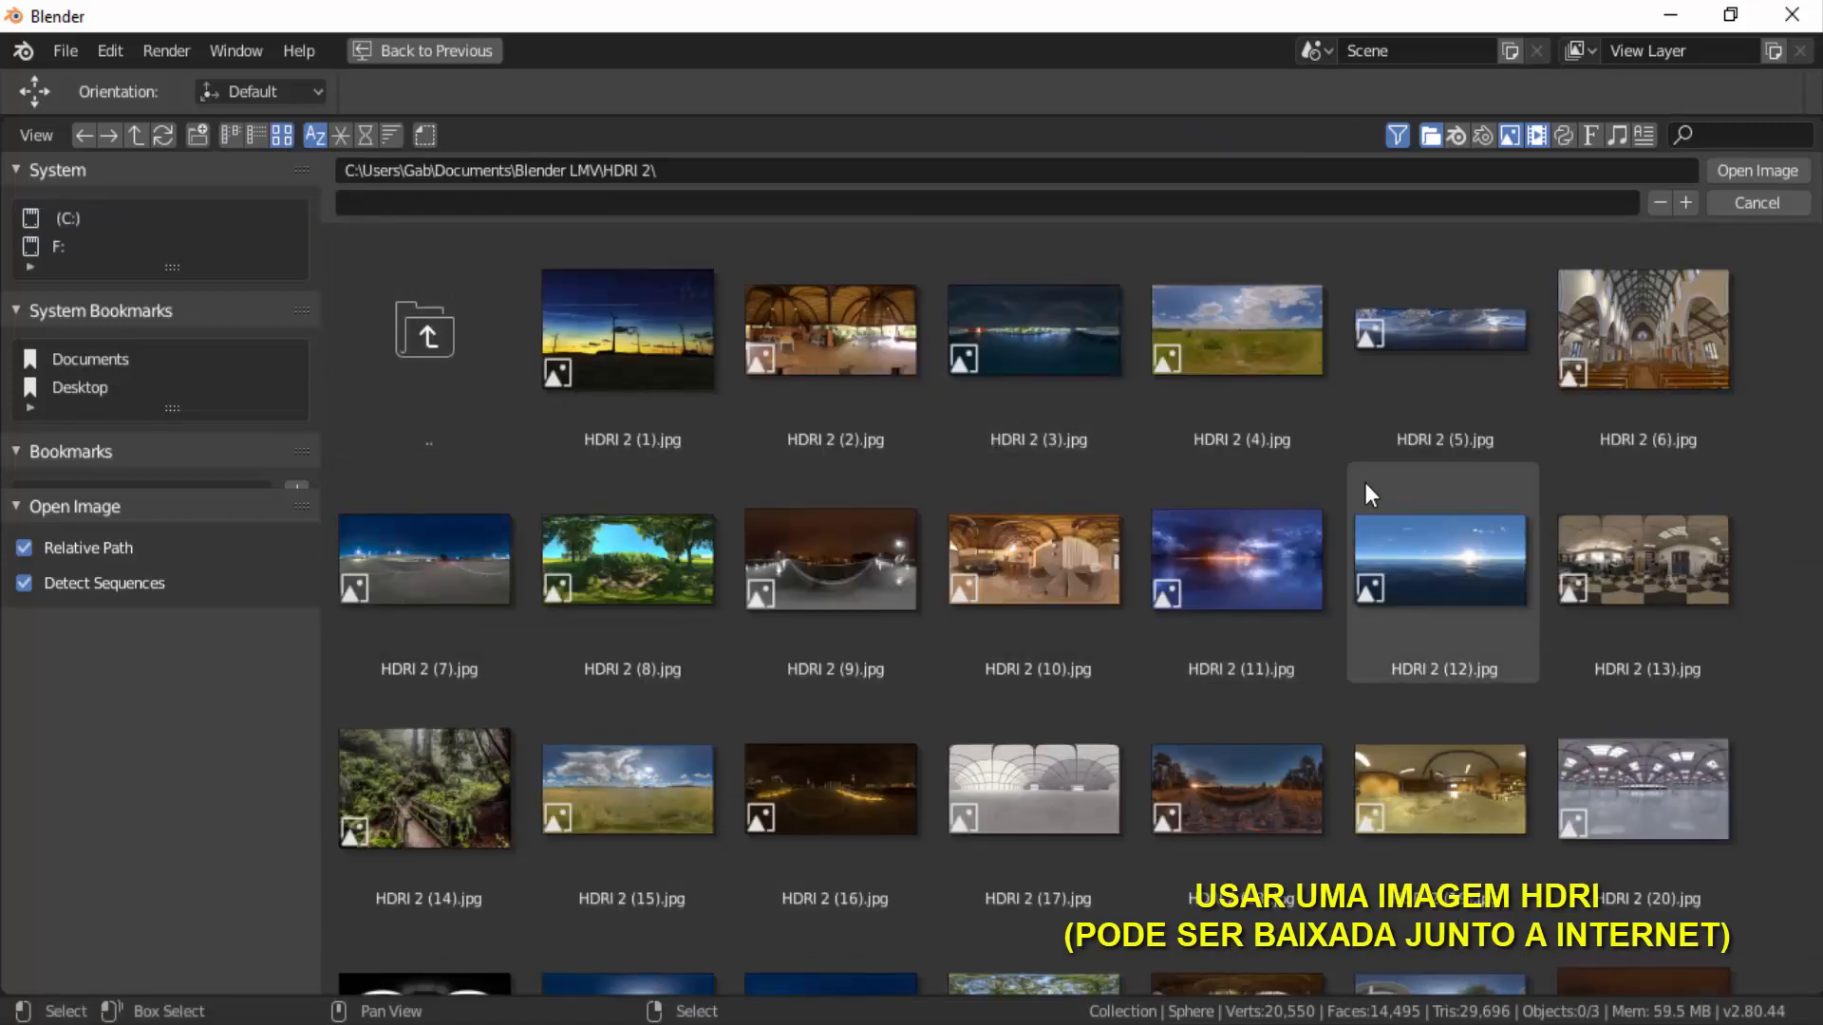
pyautogui.click(1642, 327)
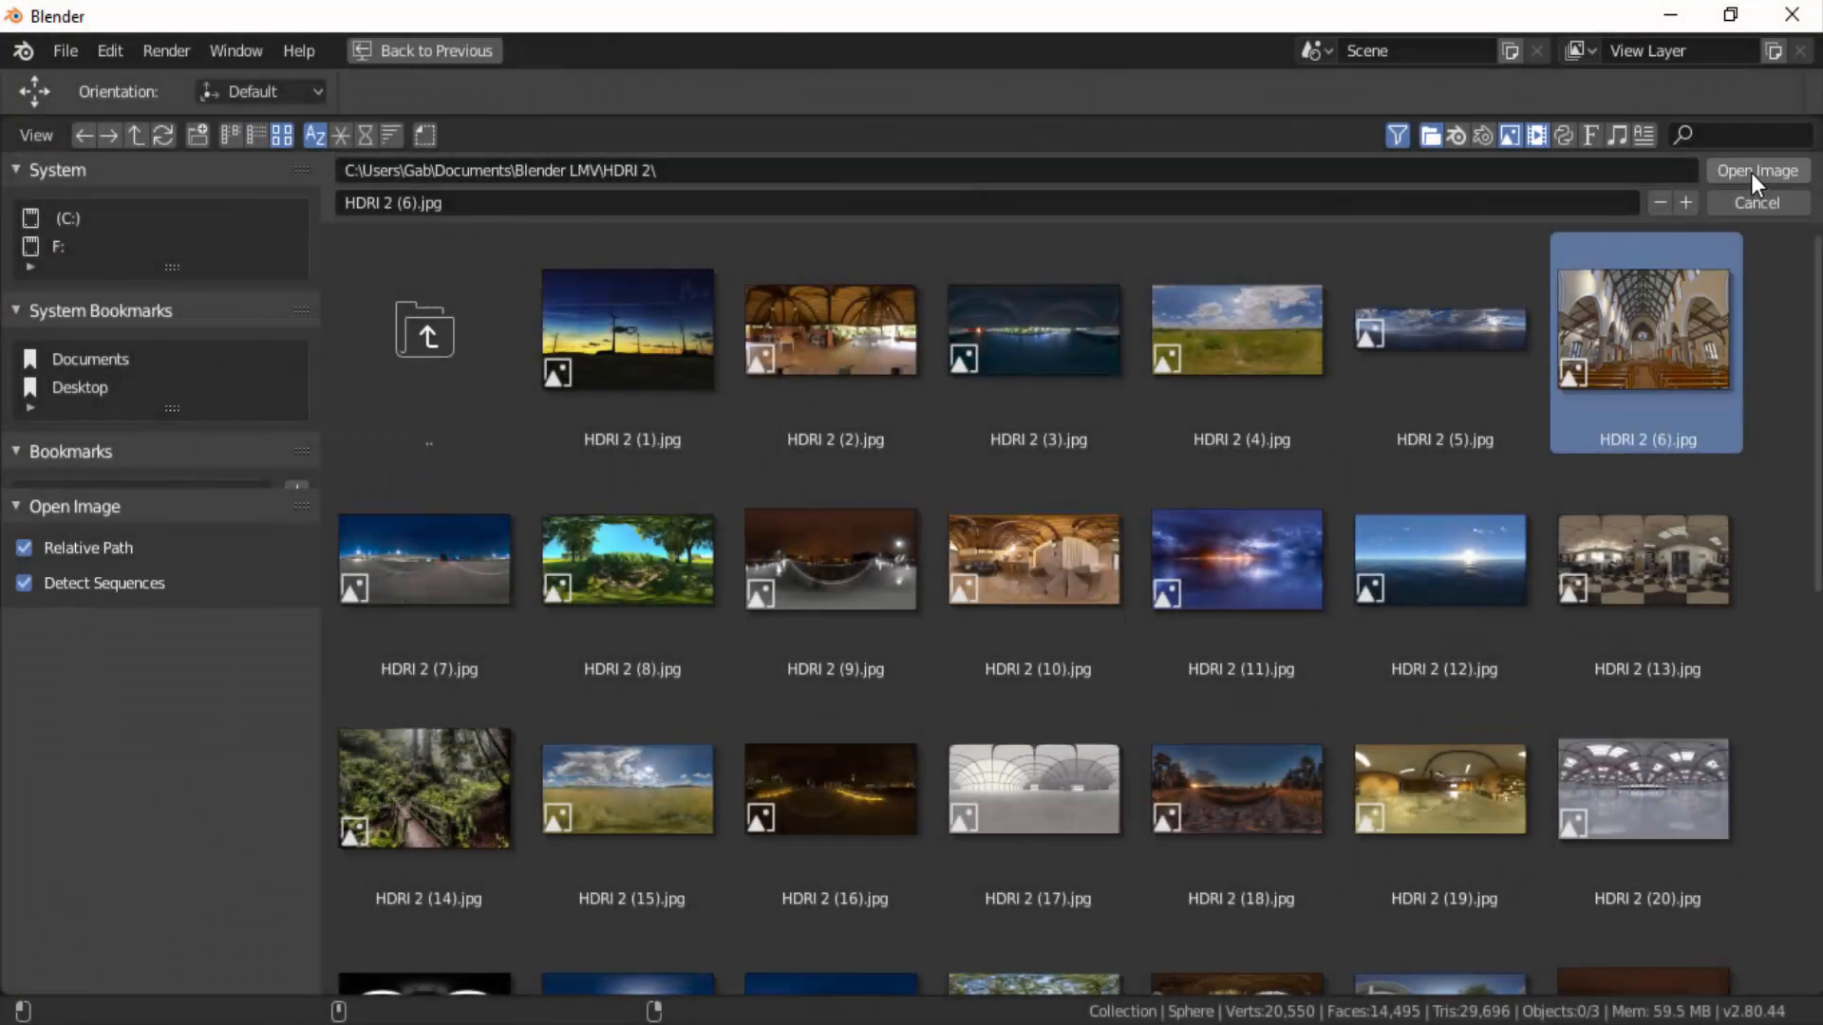
pyautogui.click(1753, 172)
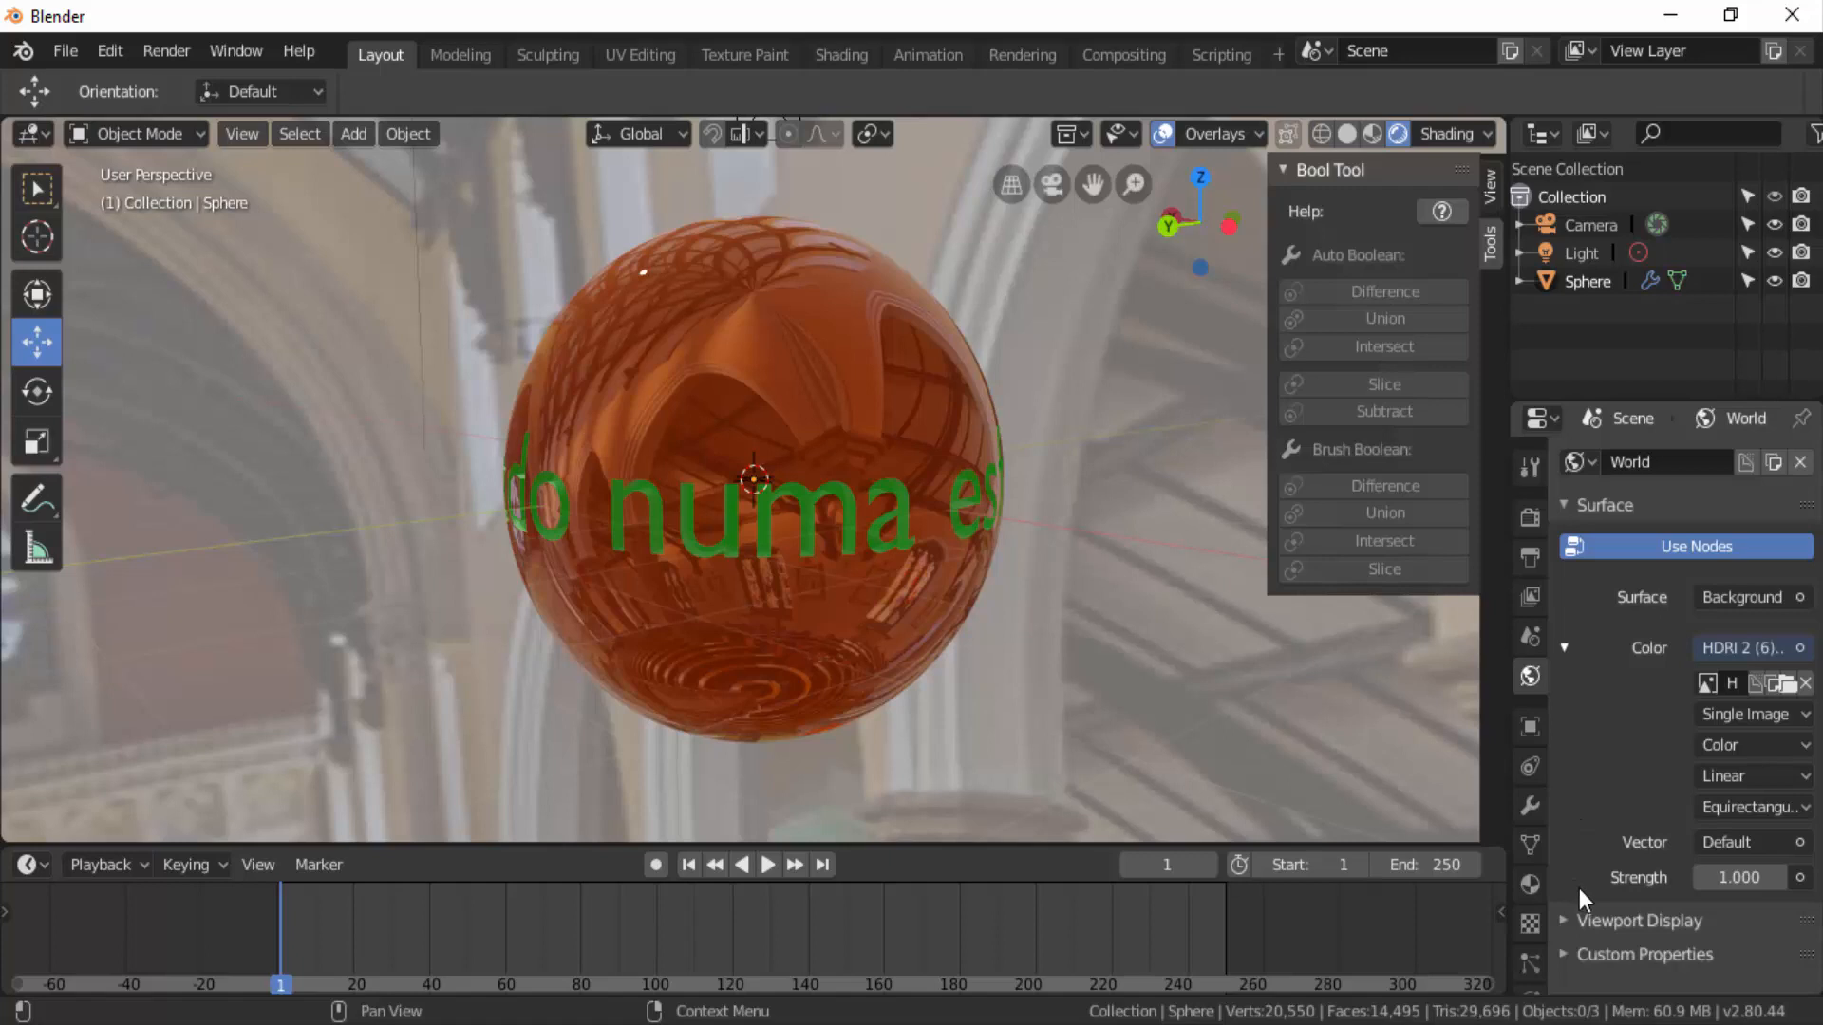
# Link the World background's Strength to the Light Path's Ray Depth output
pyautogui.click(1799, 877)
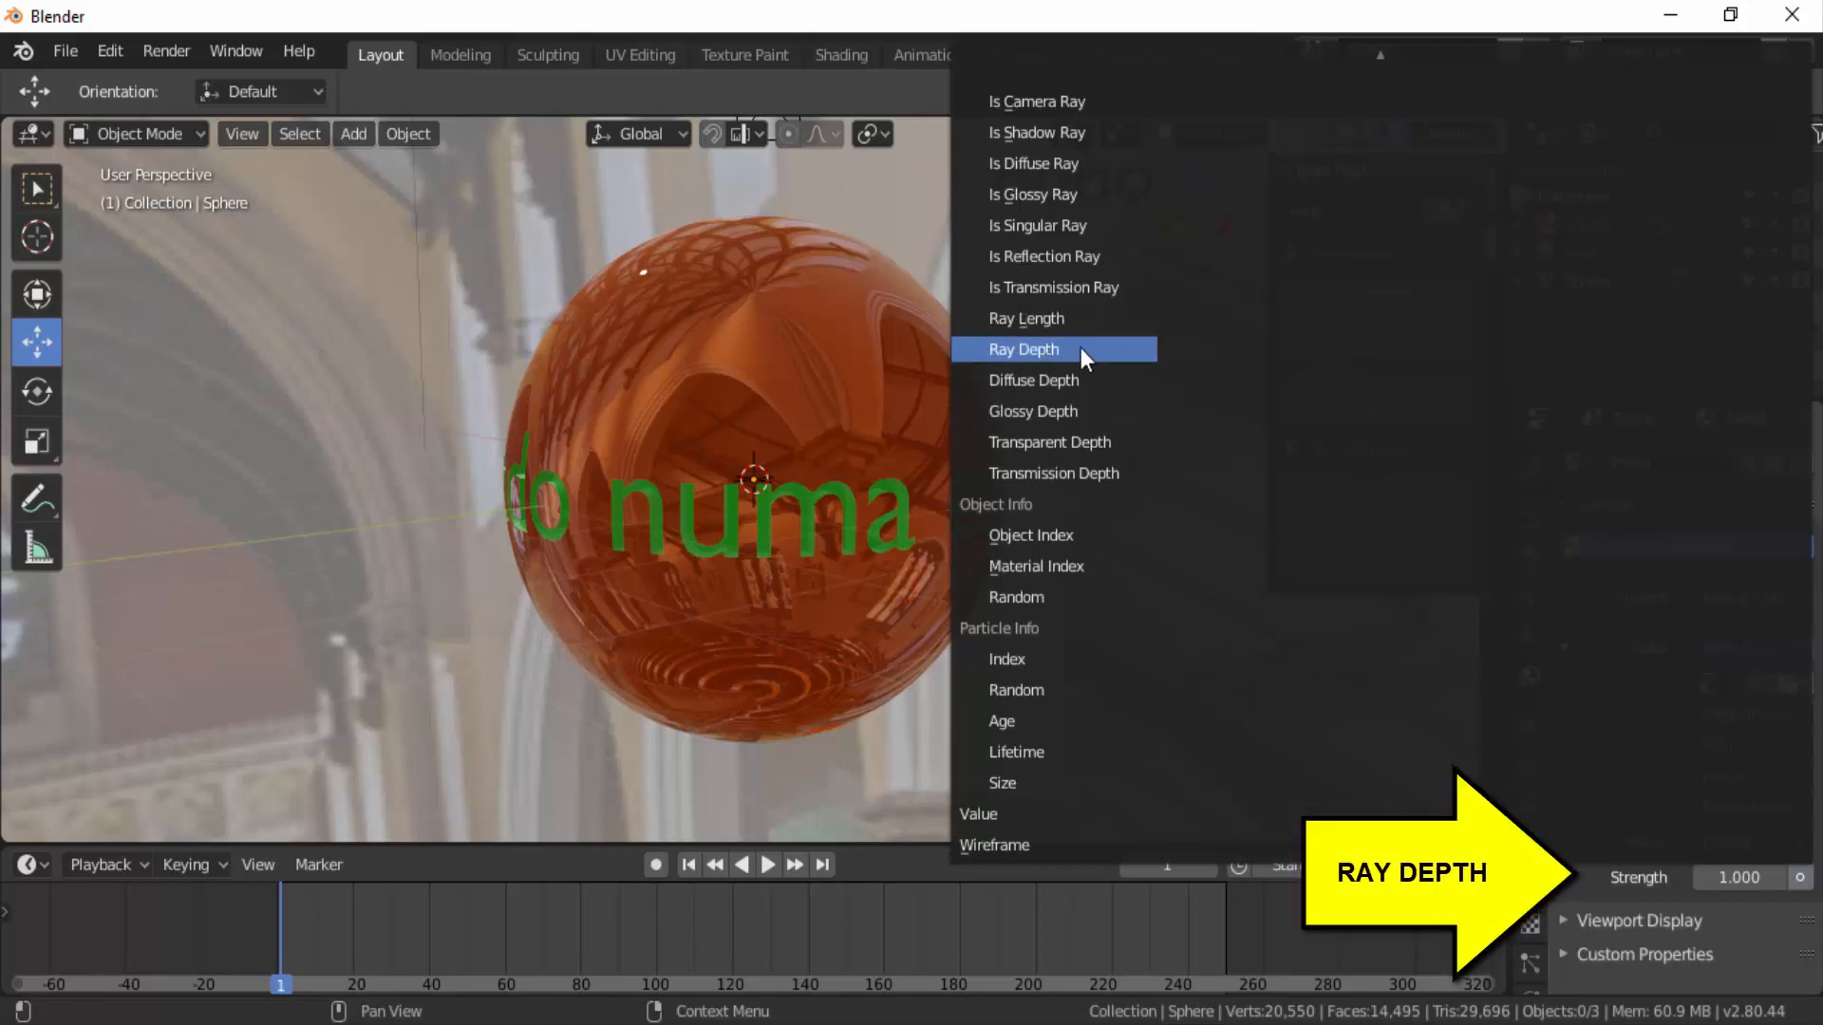
pyautogui.click(1031, 348)
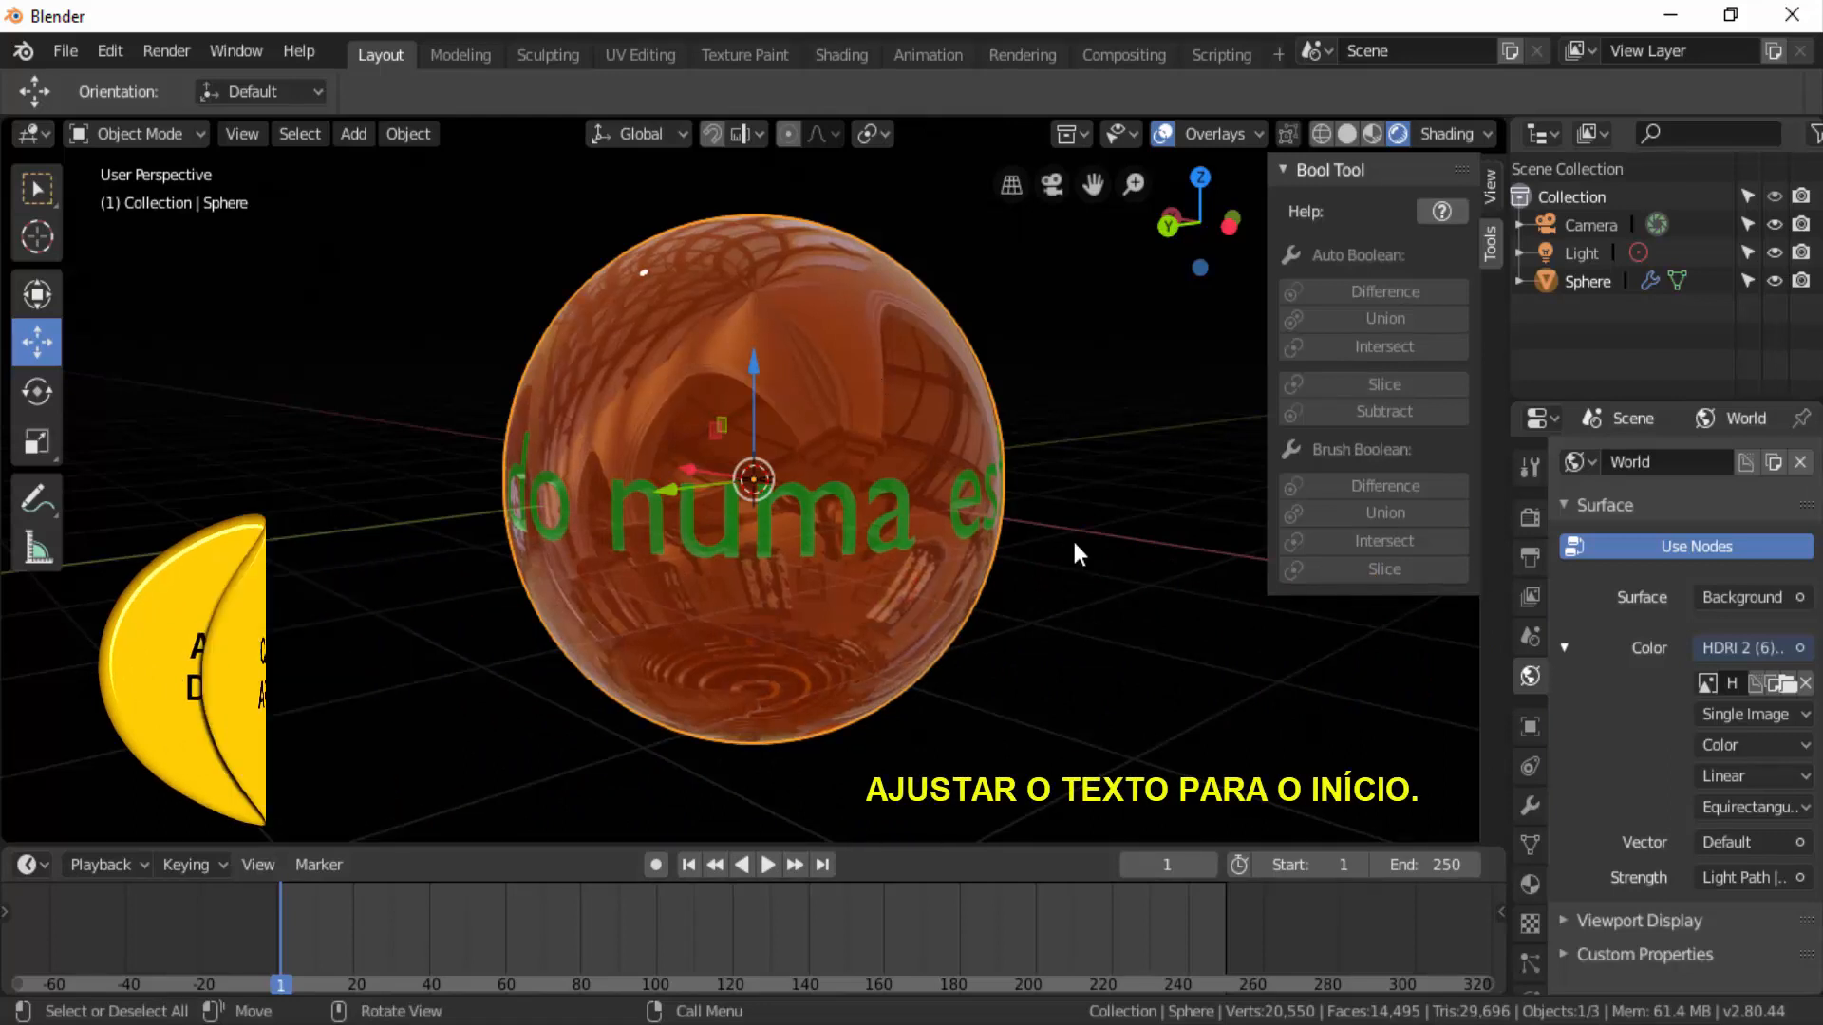
# Rotate the sphere about -173° around the global Z axis to show the text's beginning, and insert a LocRotScale keyframe at frame 1
pyautogui.press('r')
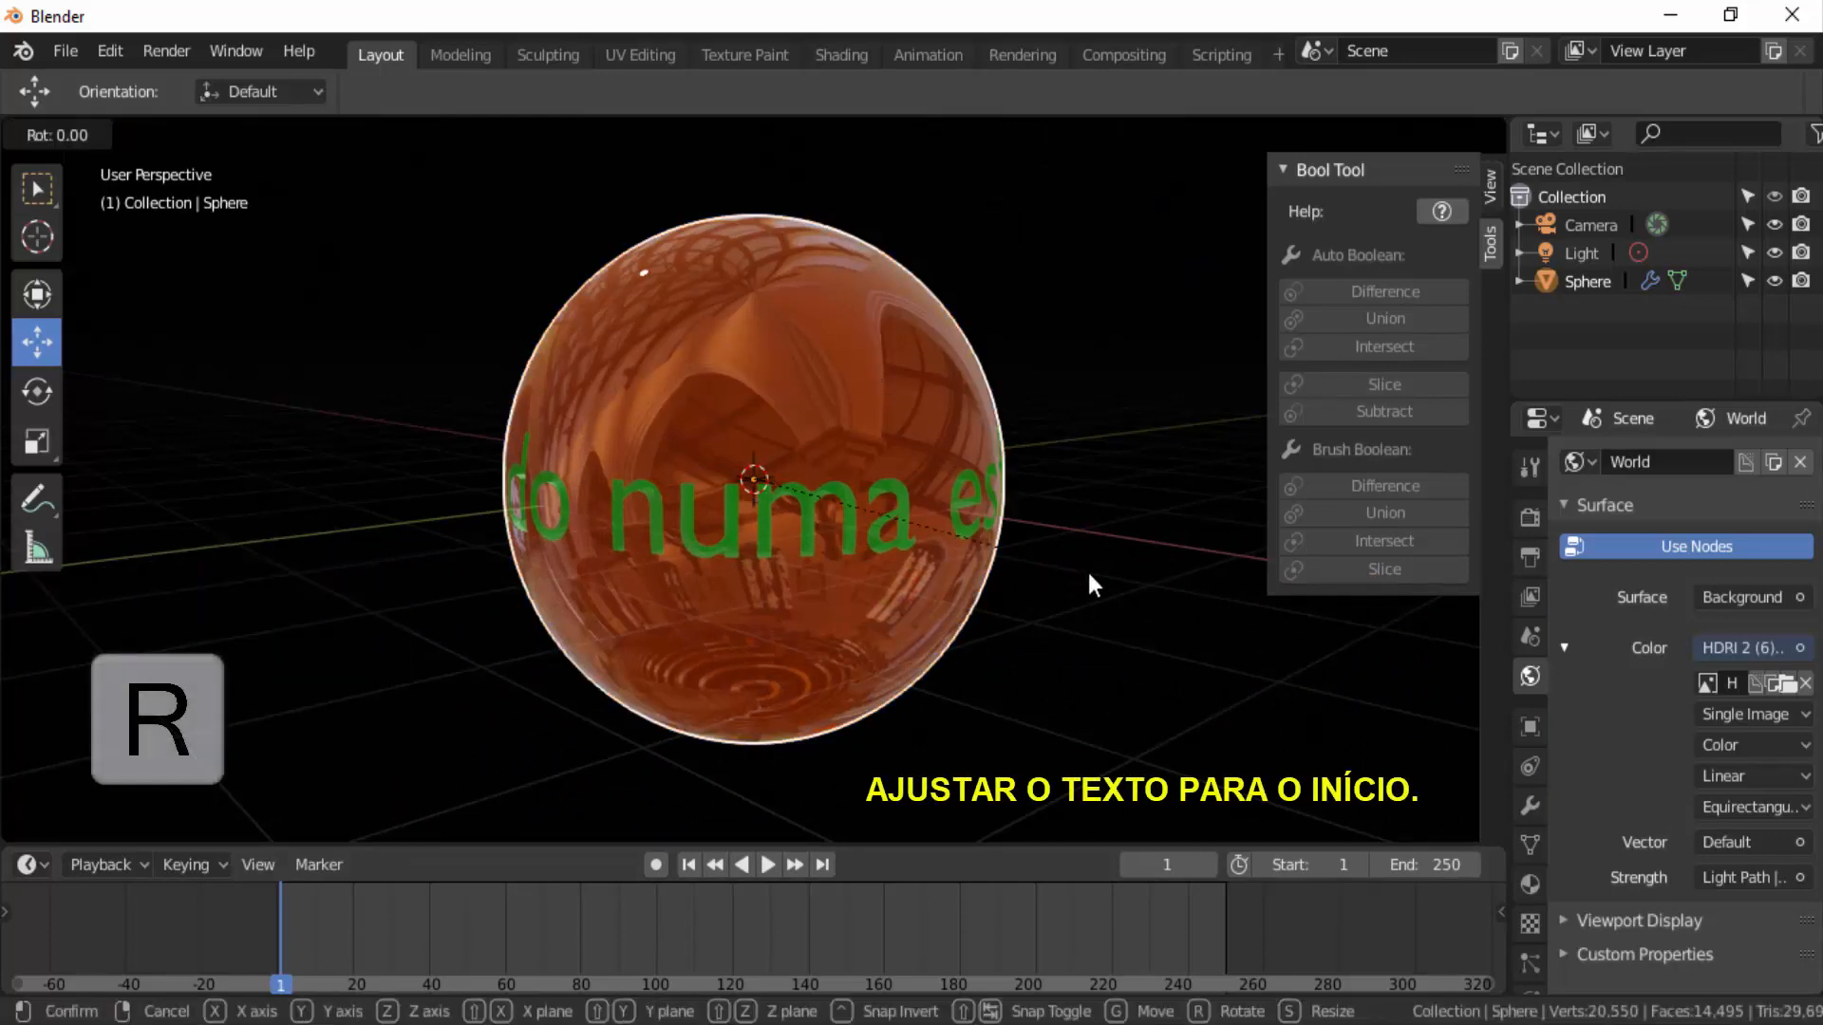
pyautogui.press('z')
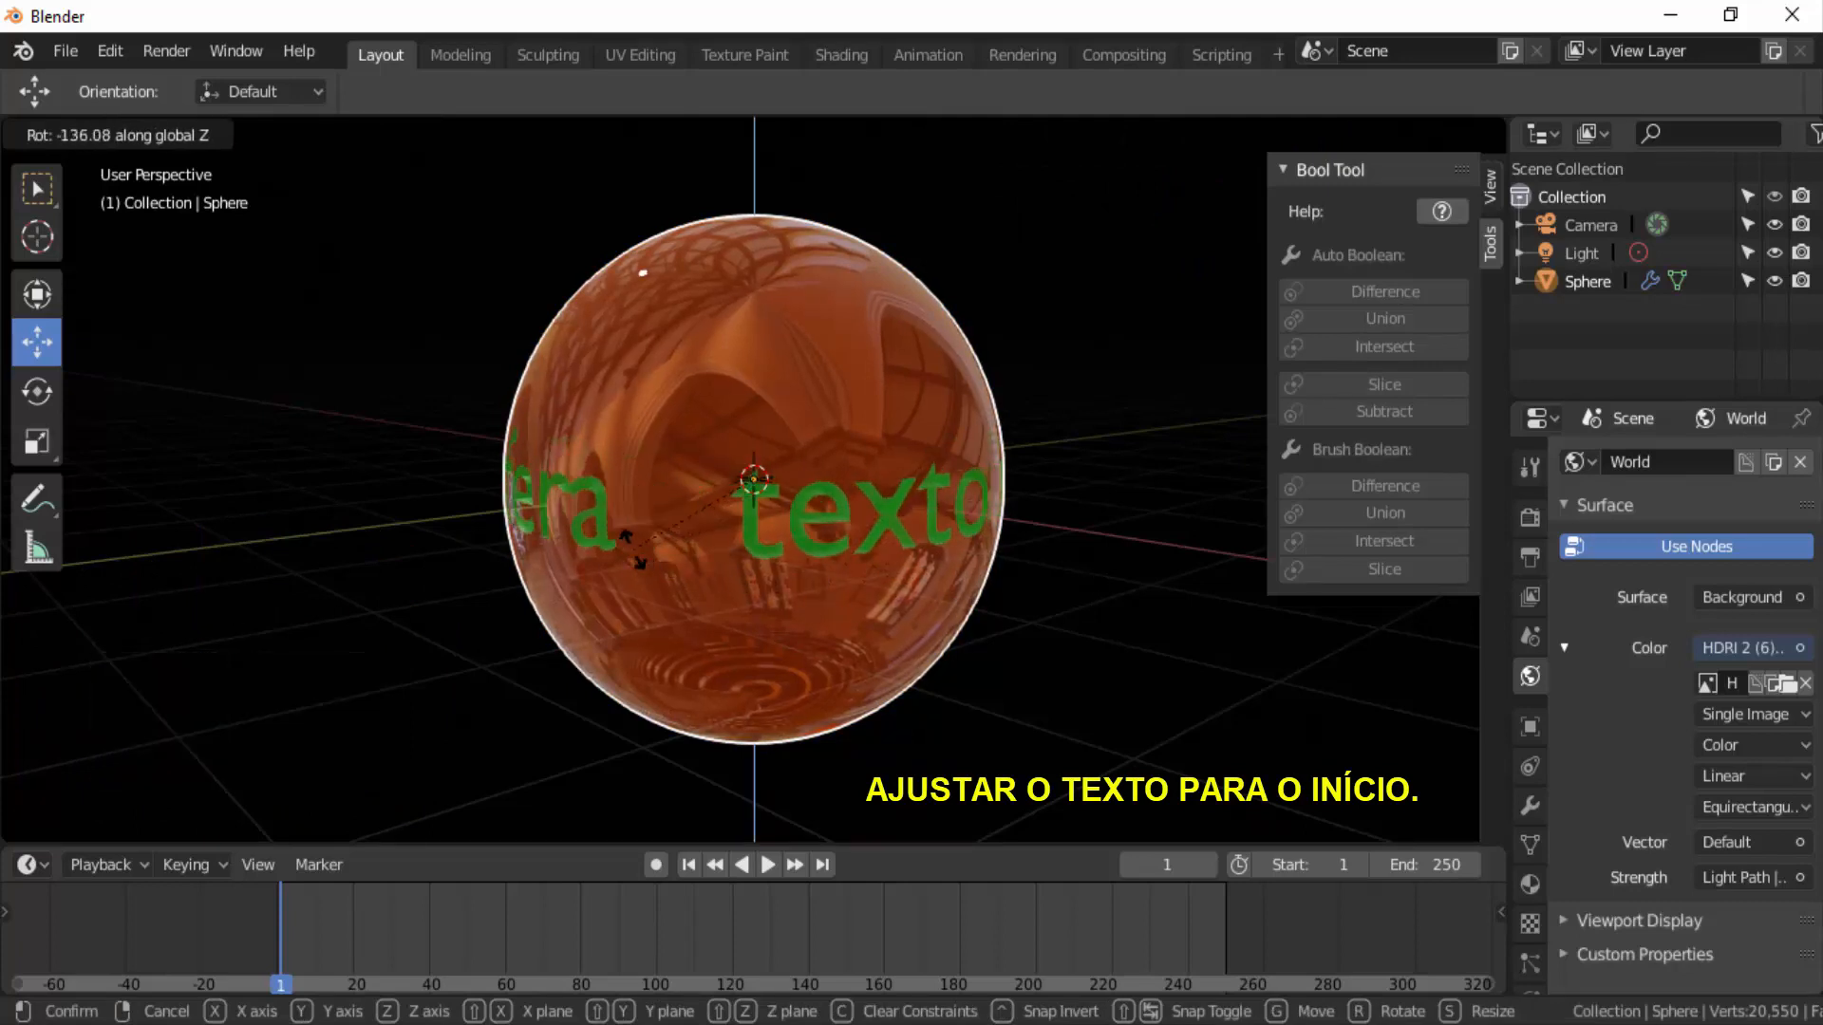
pyautogui.click(545, 453)
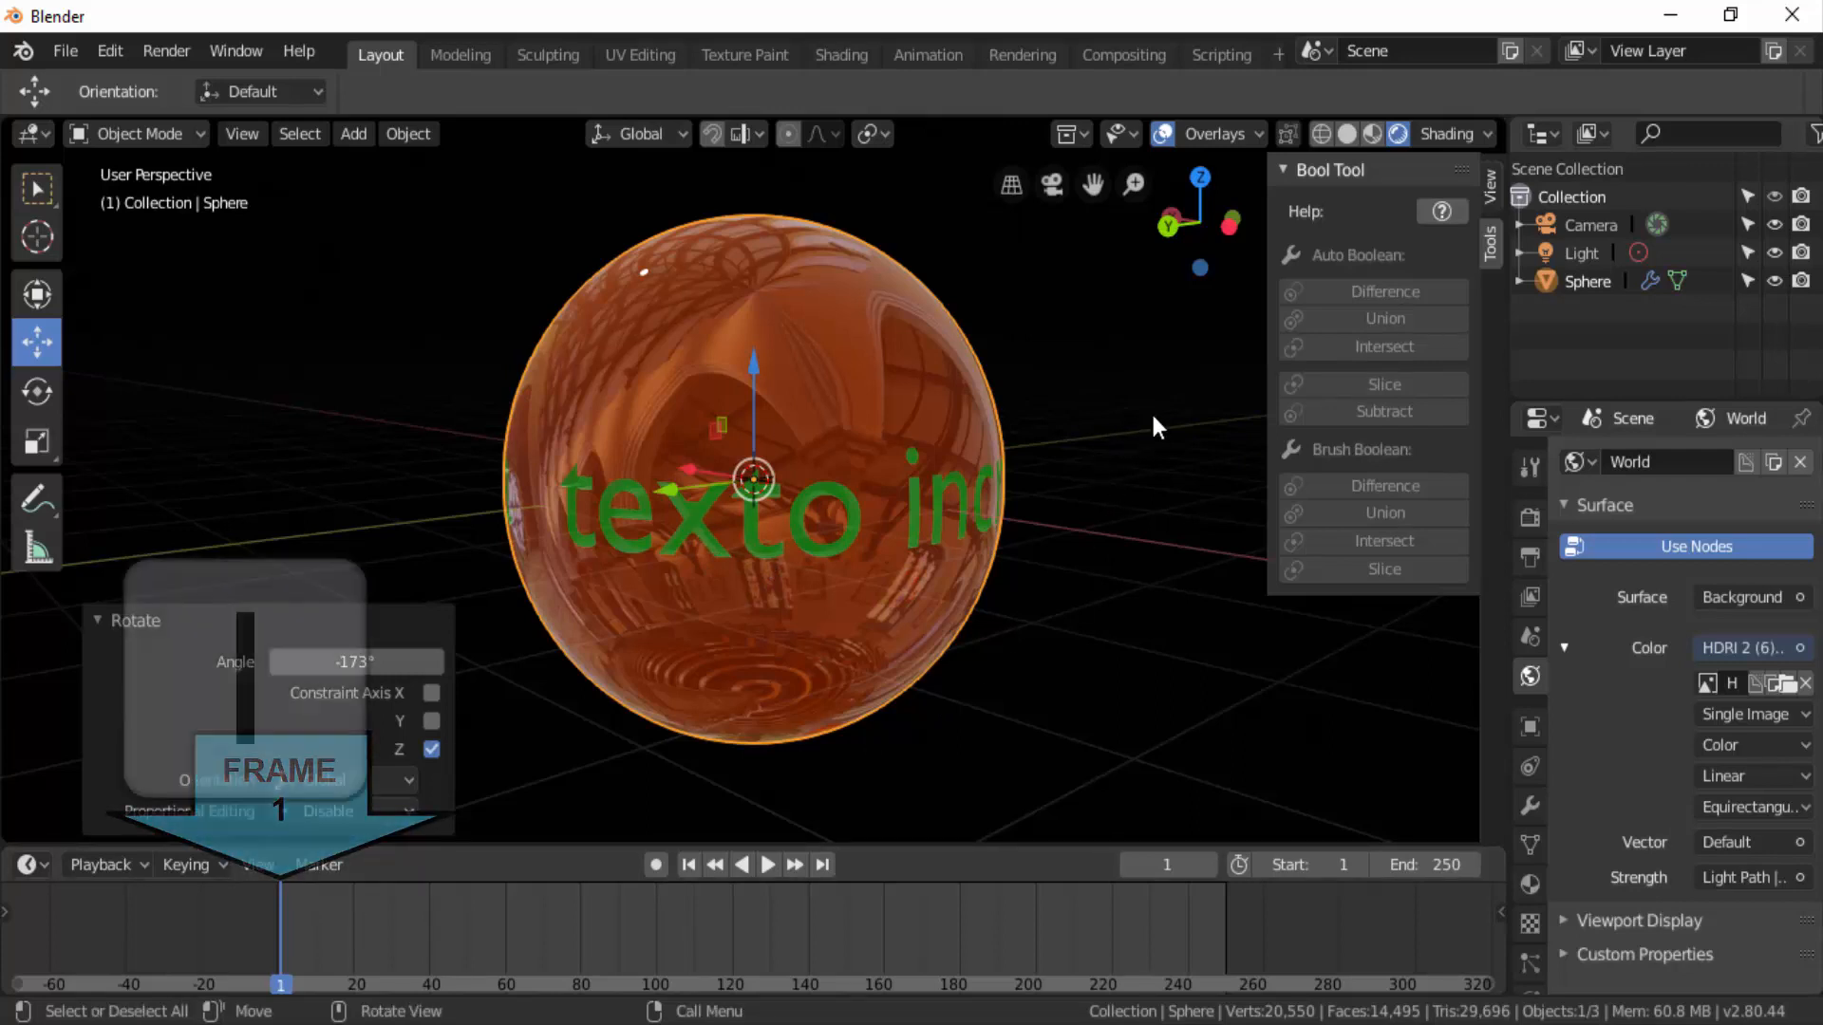
pyautogui.press('i')
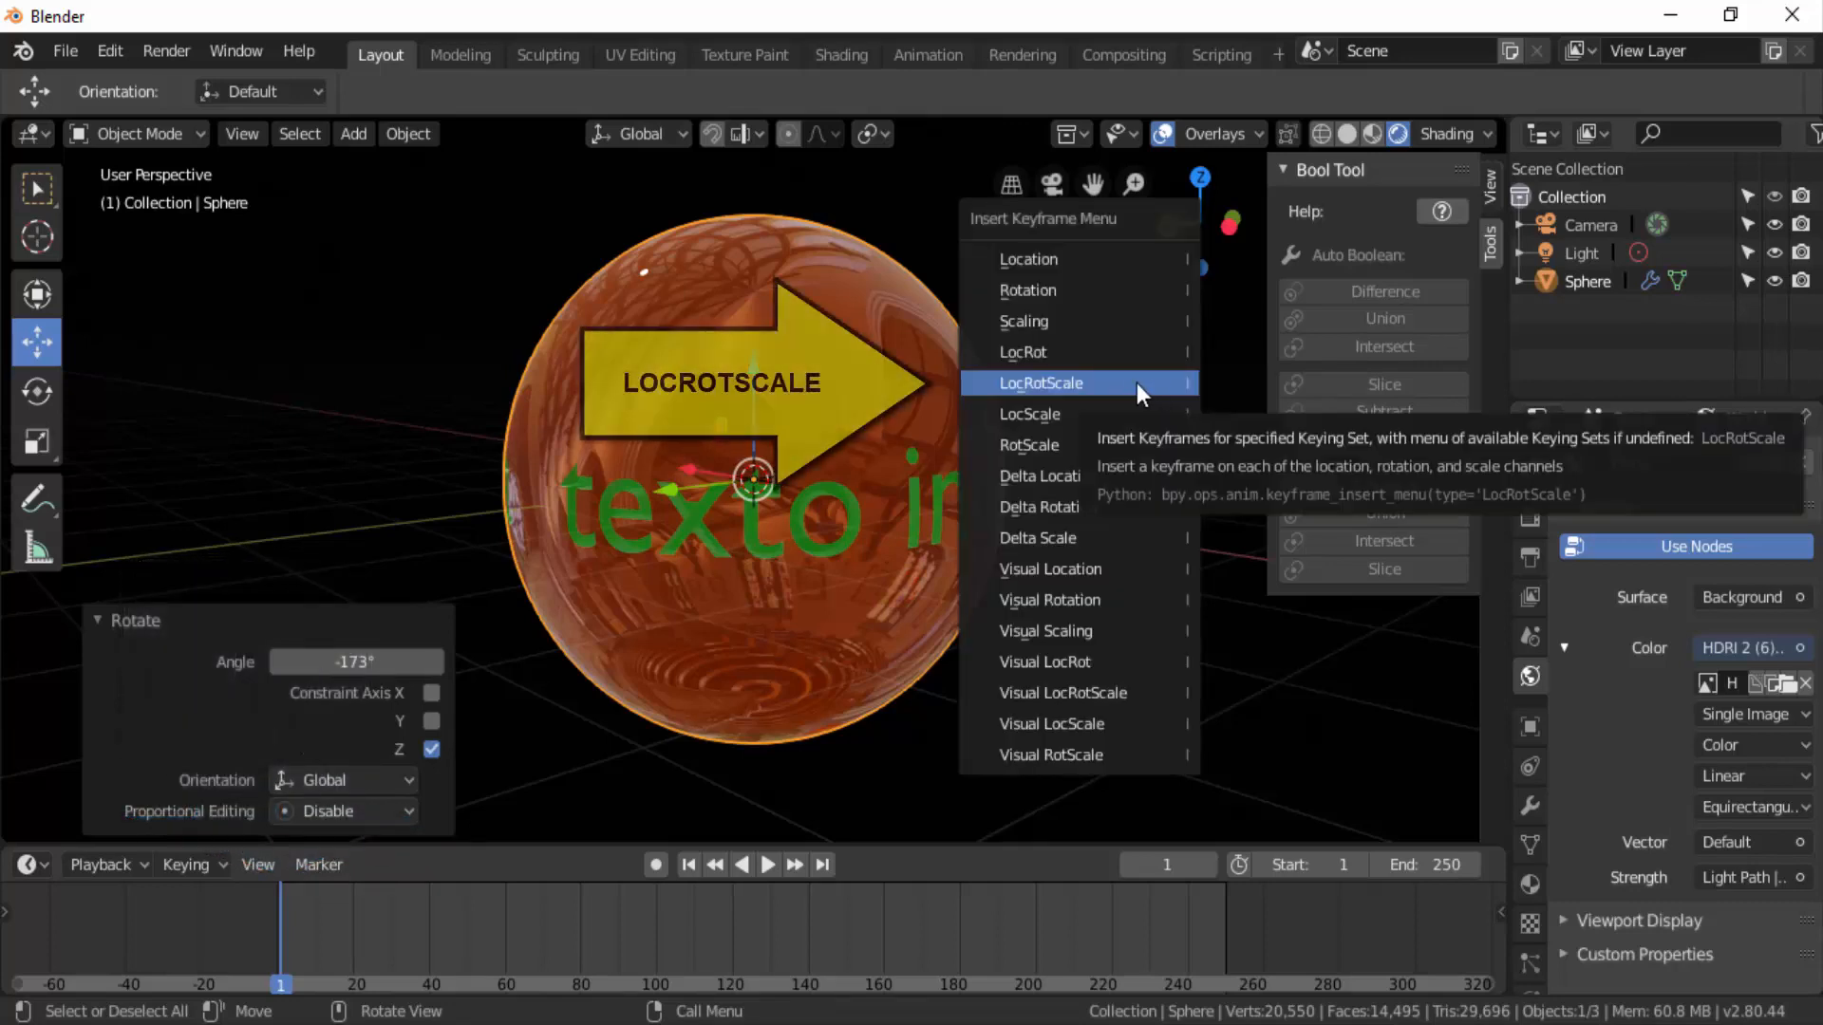
pyautogui.click(1075, 386)
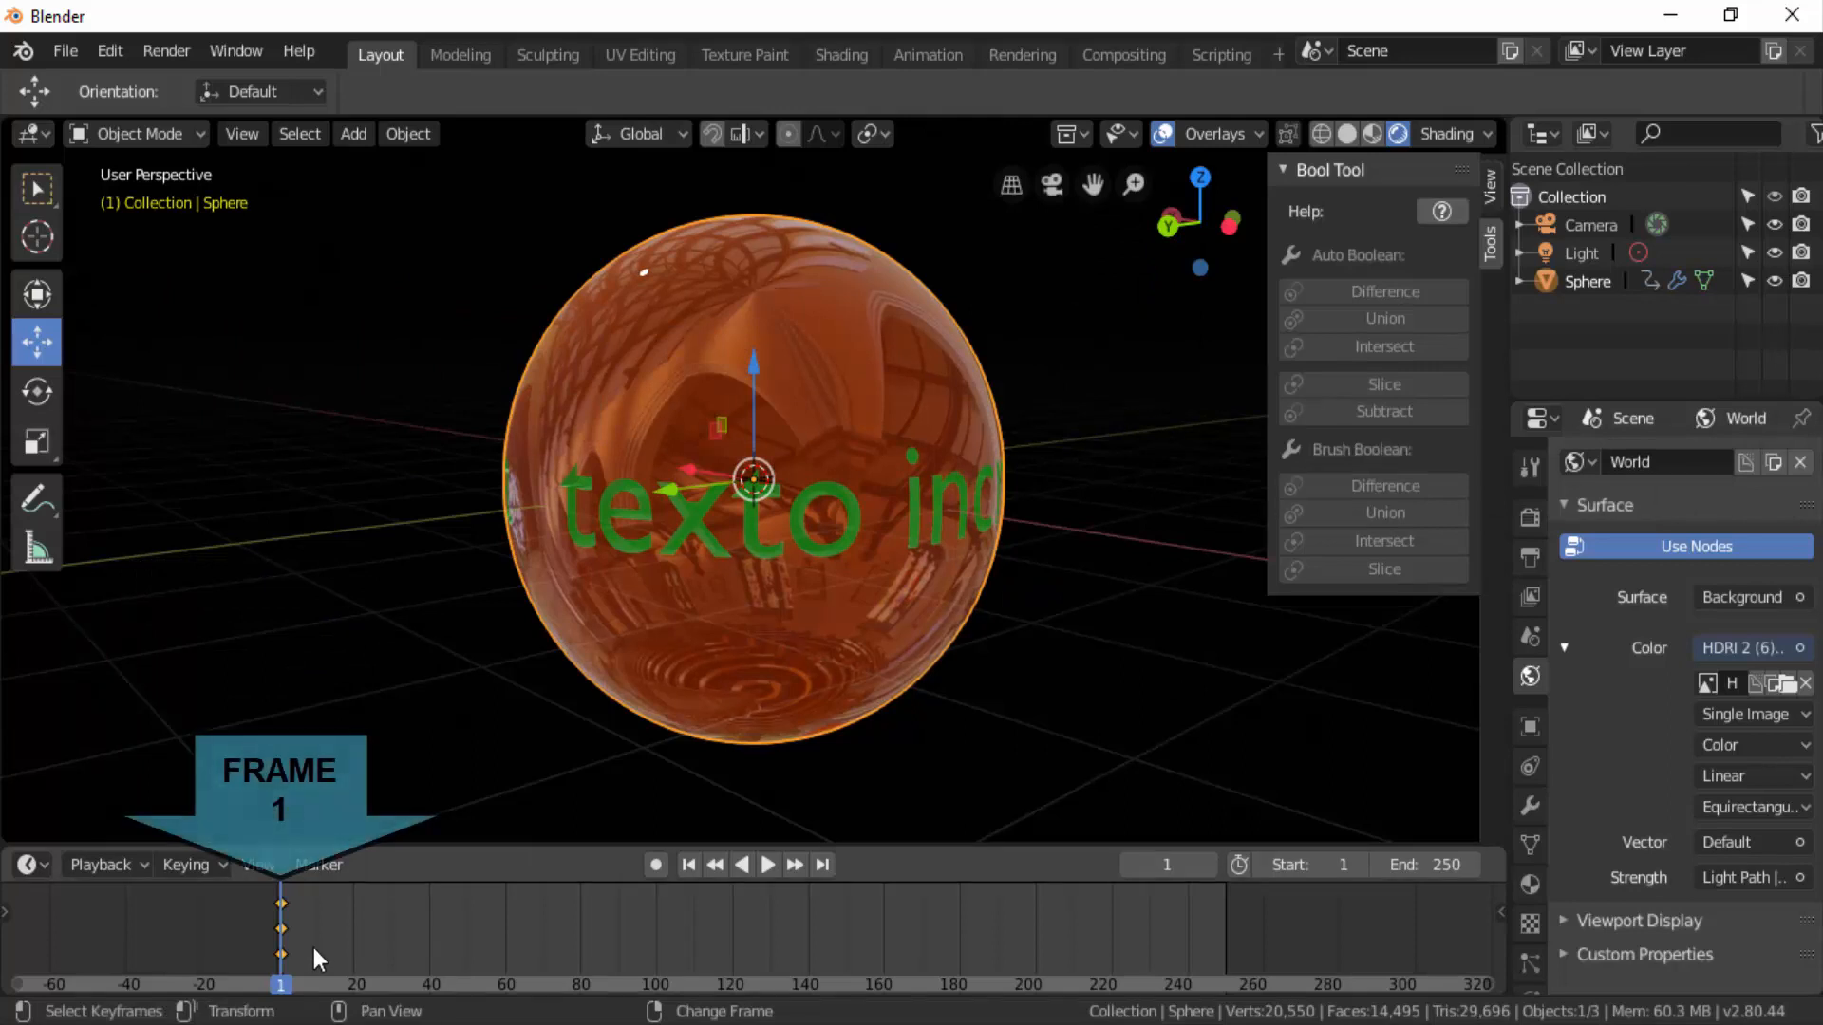
# At frame 250, rotate the sphere about -362° around the global Z axis and insert a LocRotScale keyframe
pyautogui.click(1227, 925)
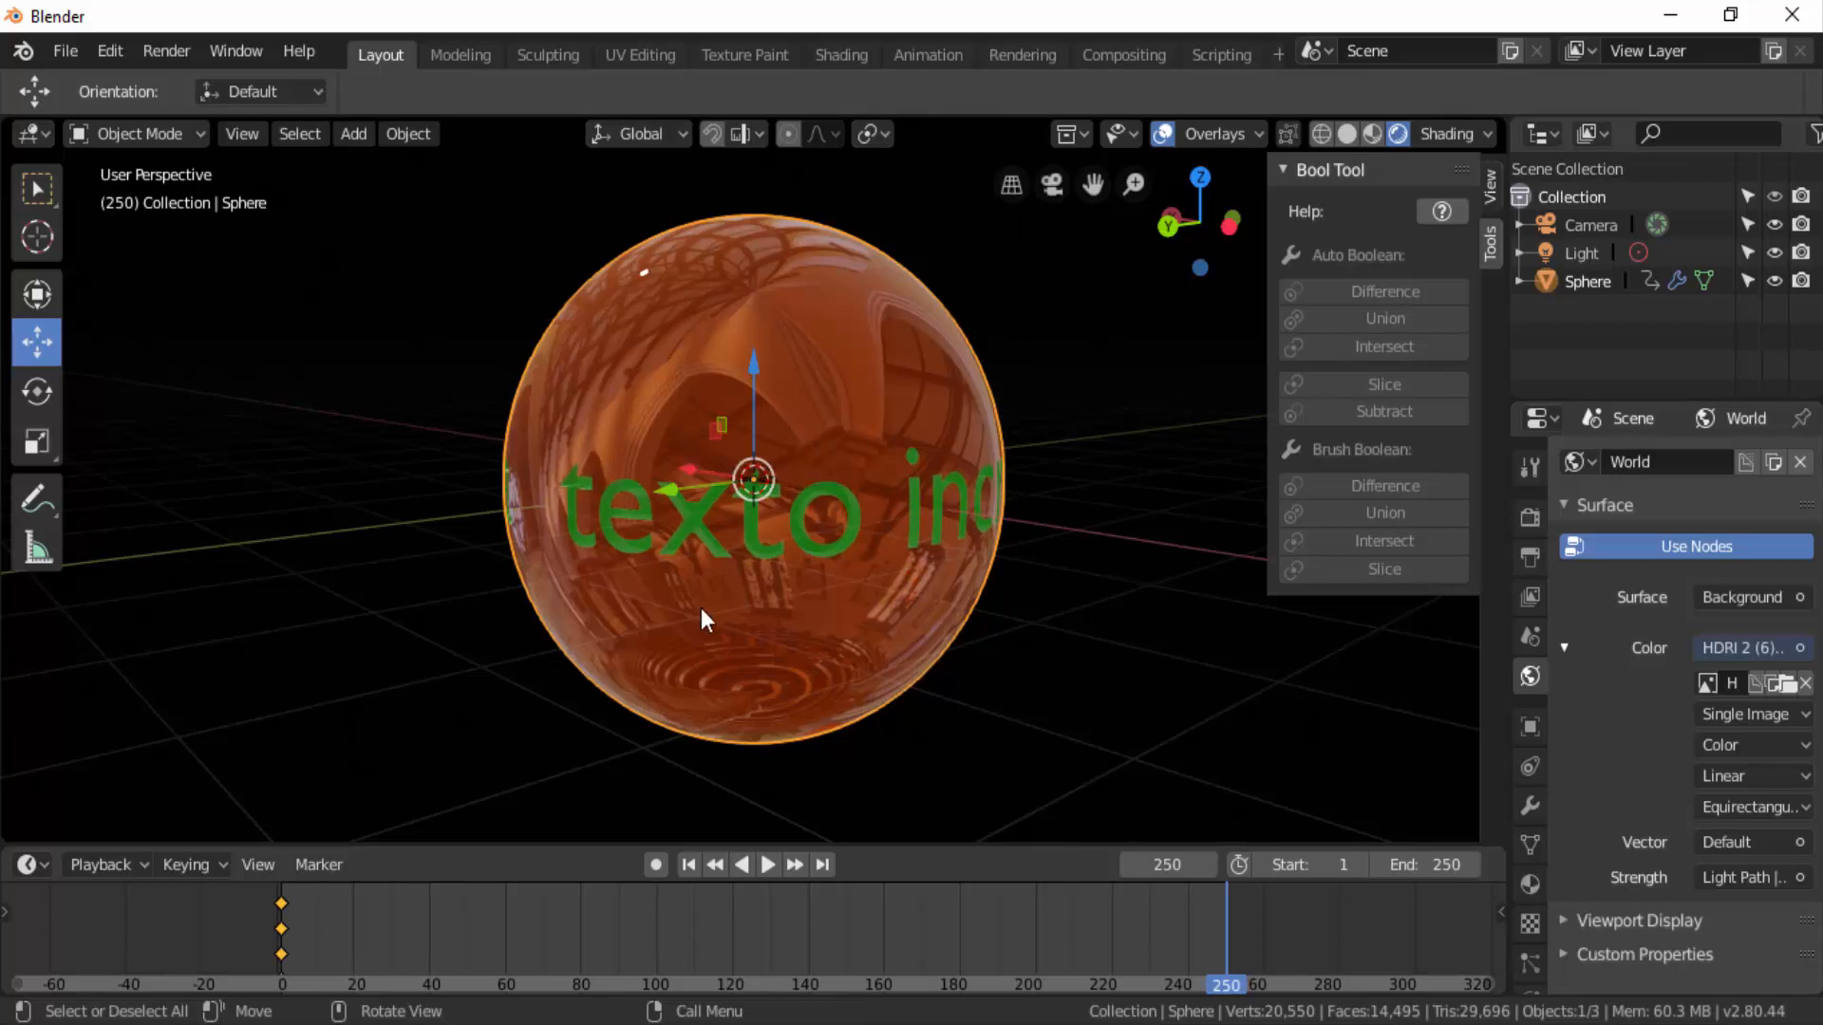
pyautogui.press('z')
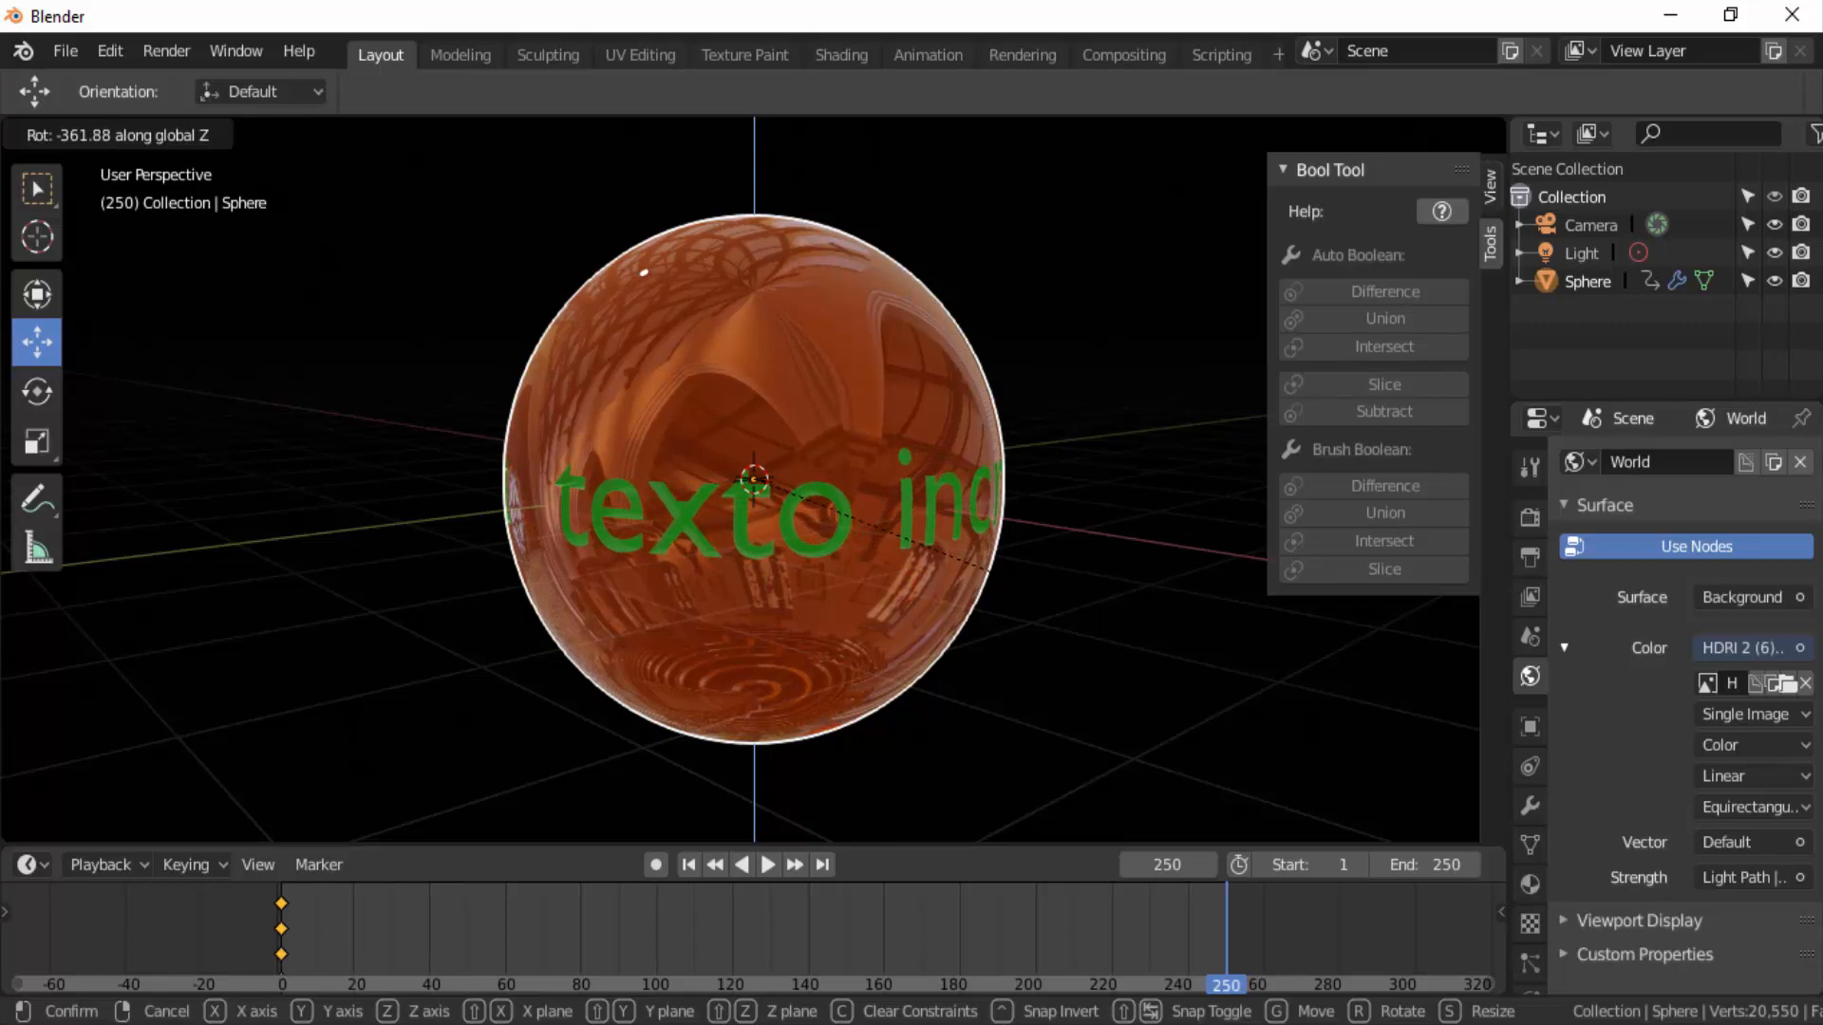
pyautogui.click(1444, 760)
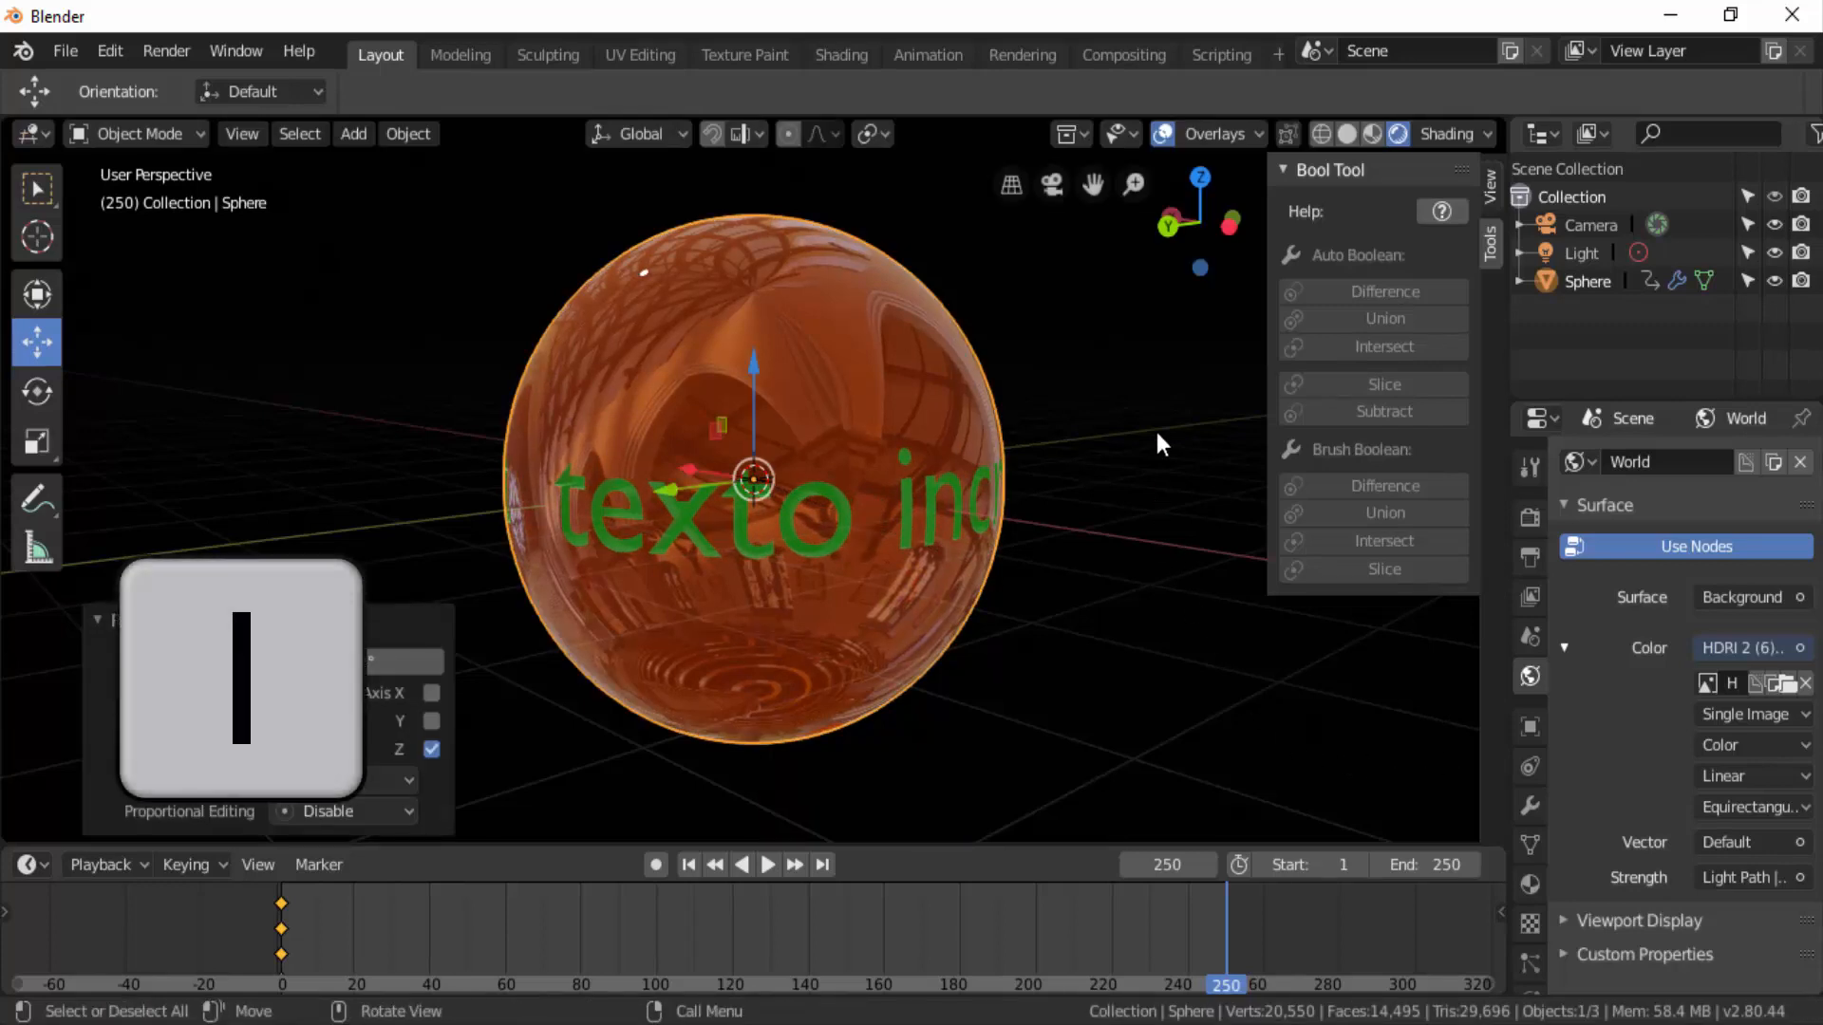
pyautogui.press('i')
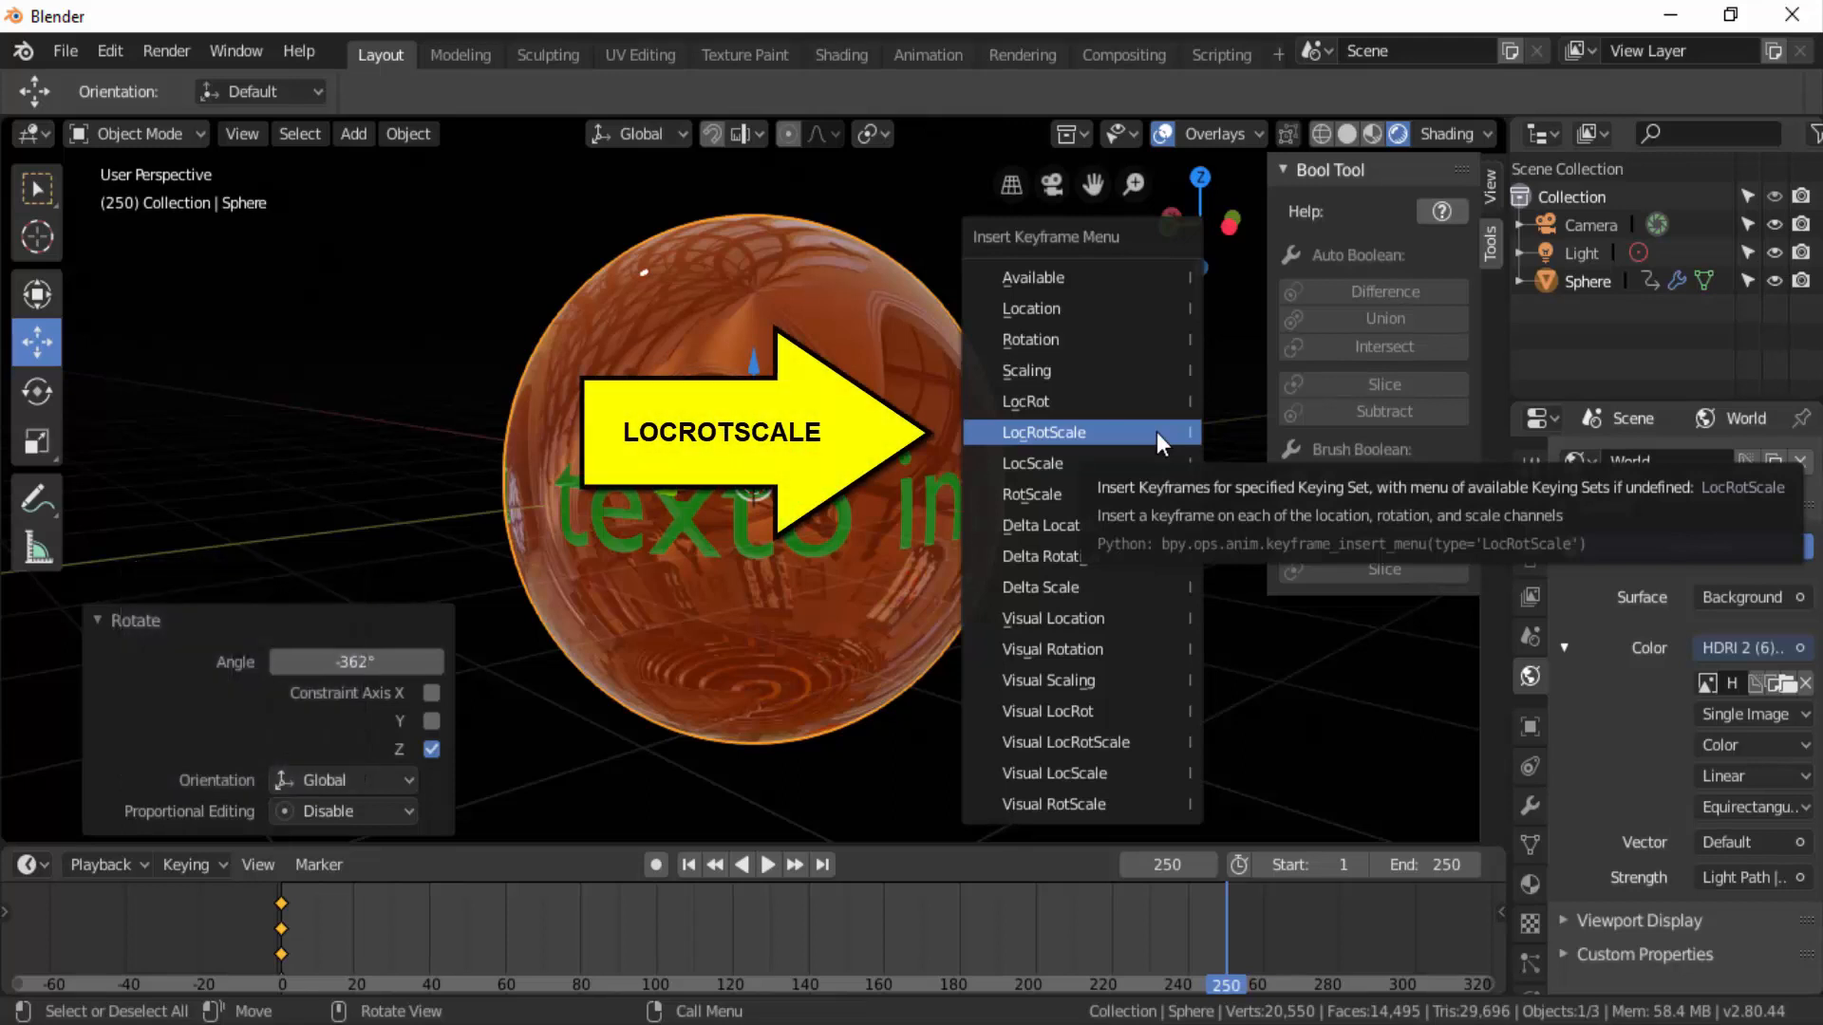
pyautogui.click(1156, 431)
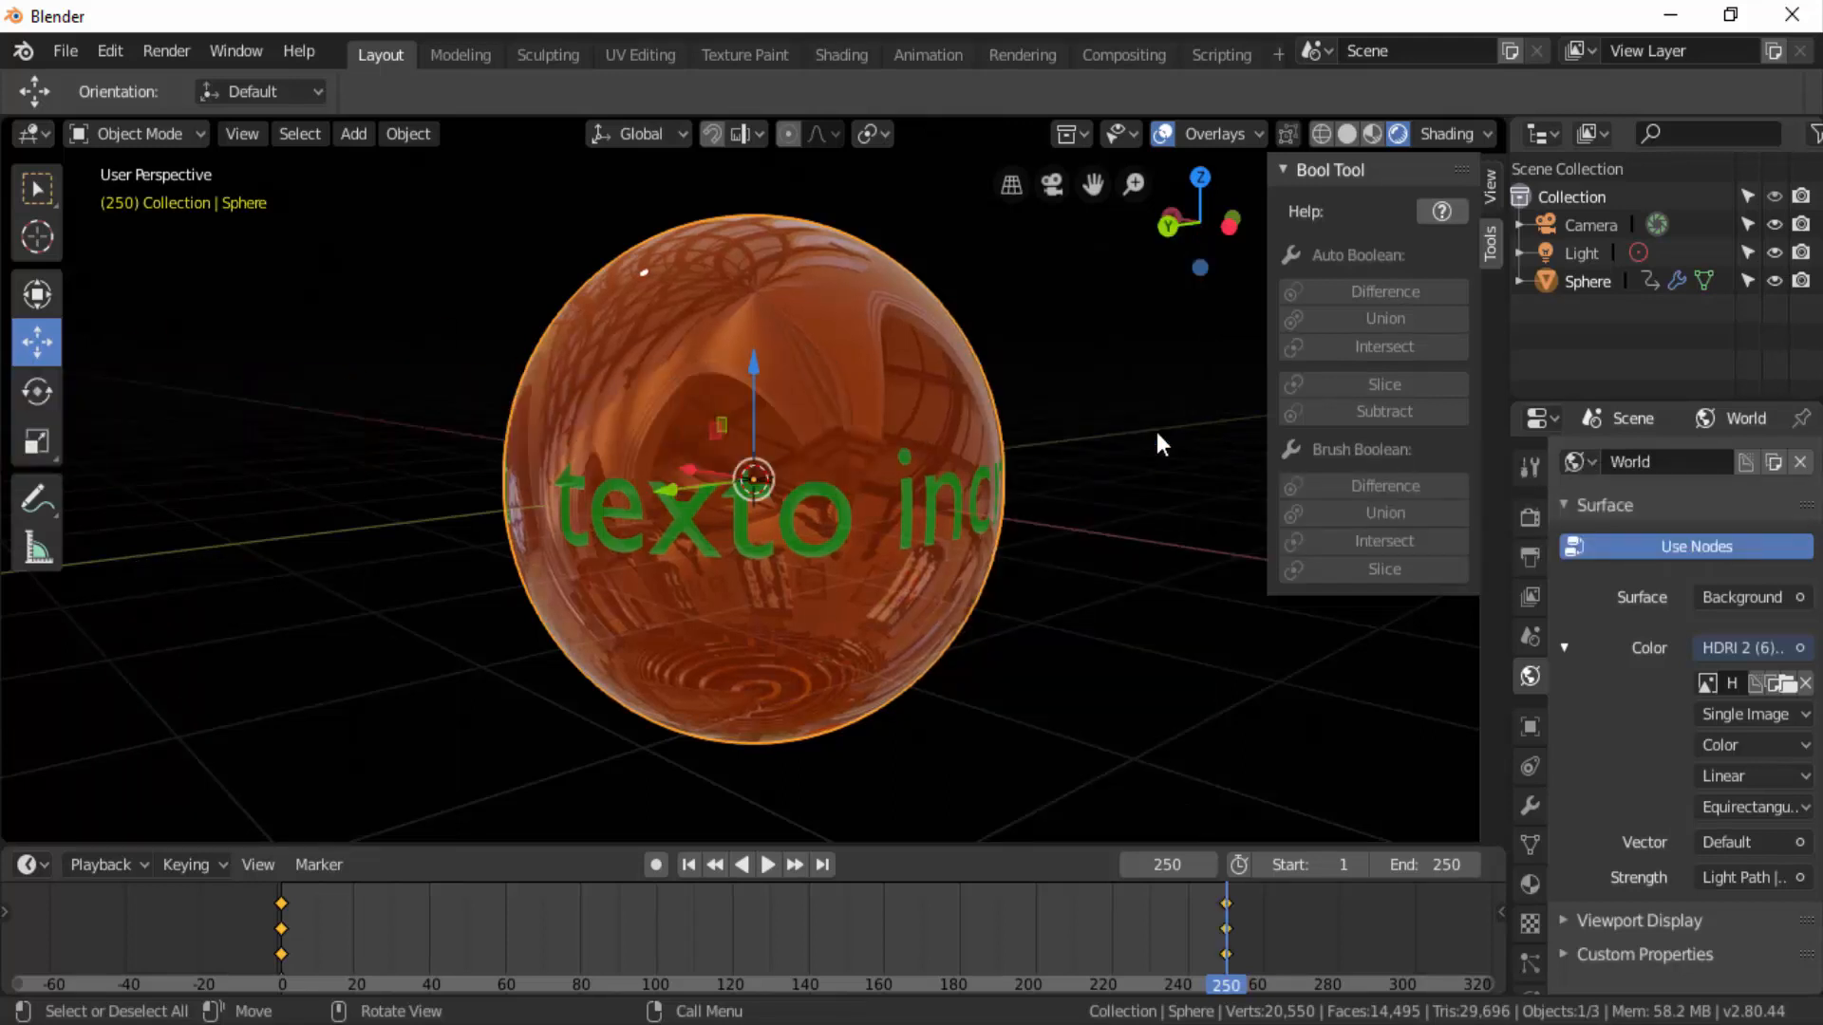
# Play the sphere's rotation animation through to its end and stop the playback
pyautogui.click(765, 865)
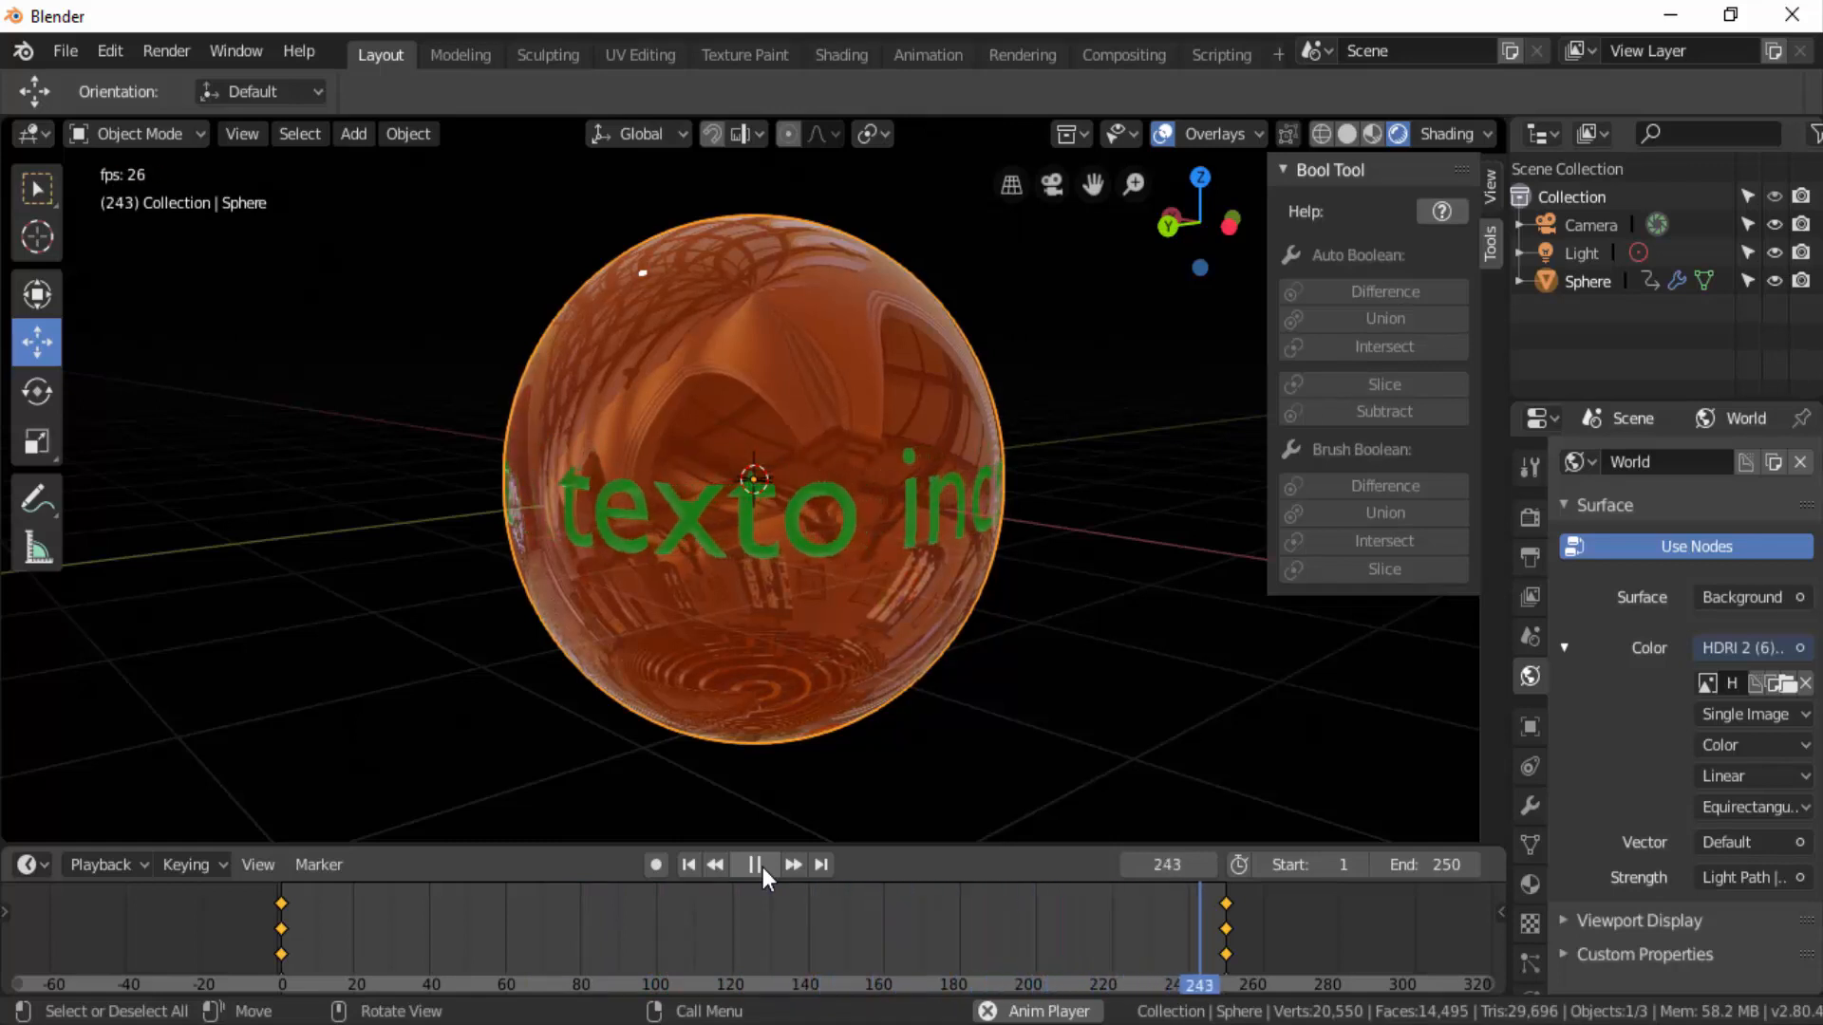
pyautogui.click(756, 863)
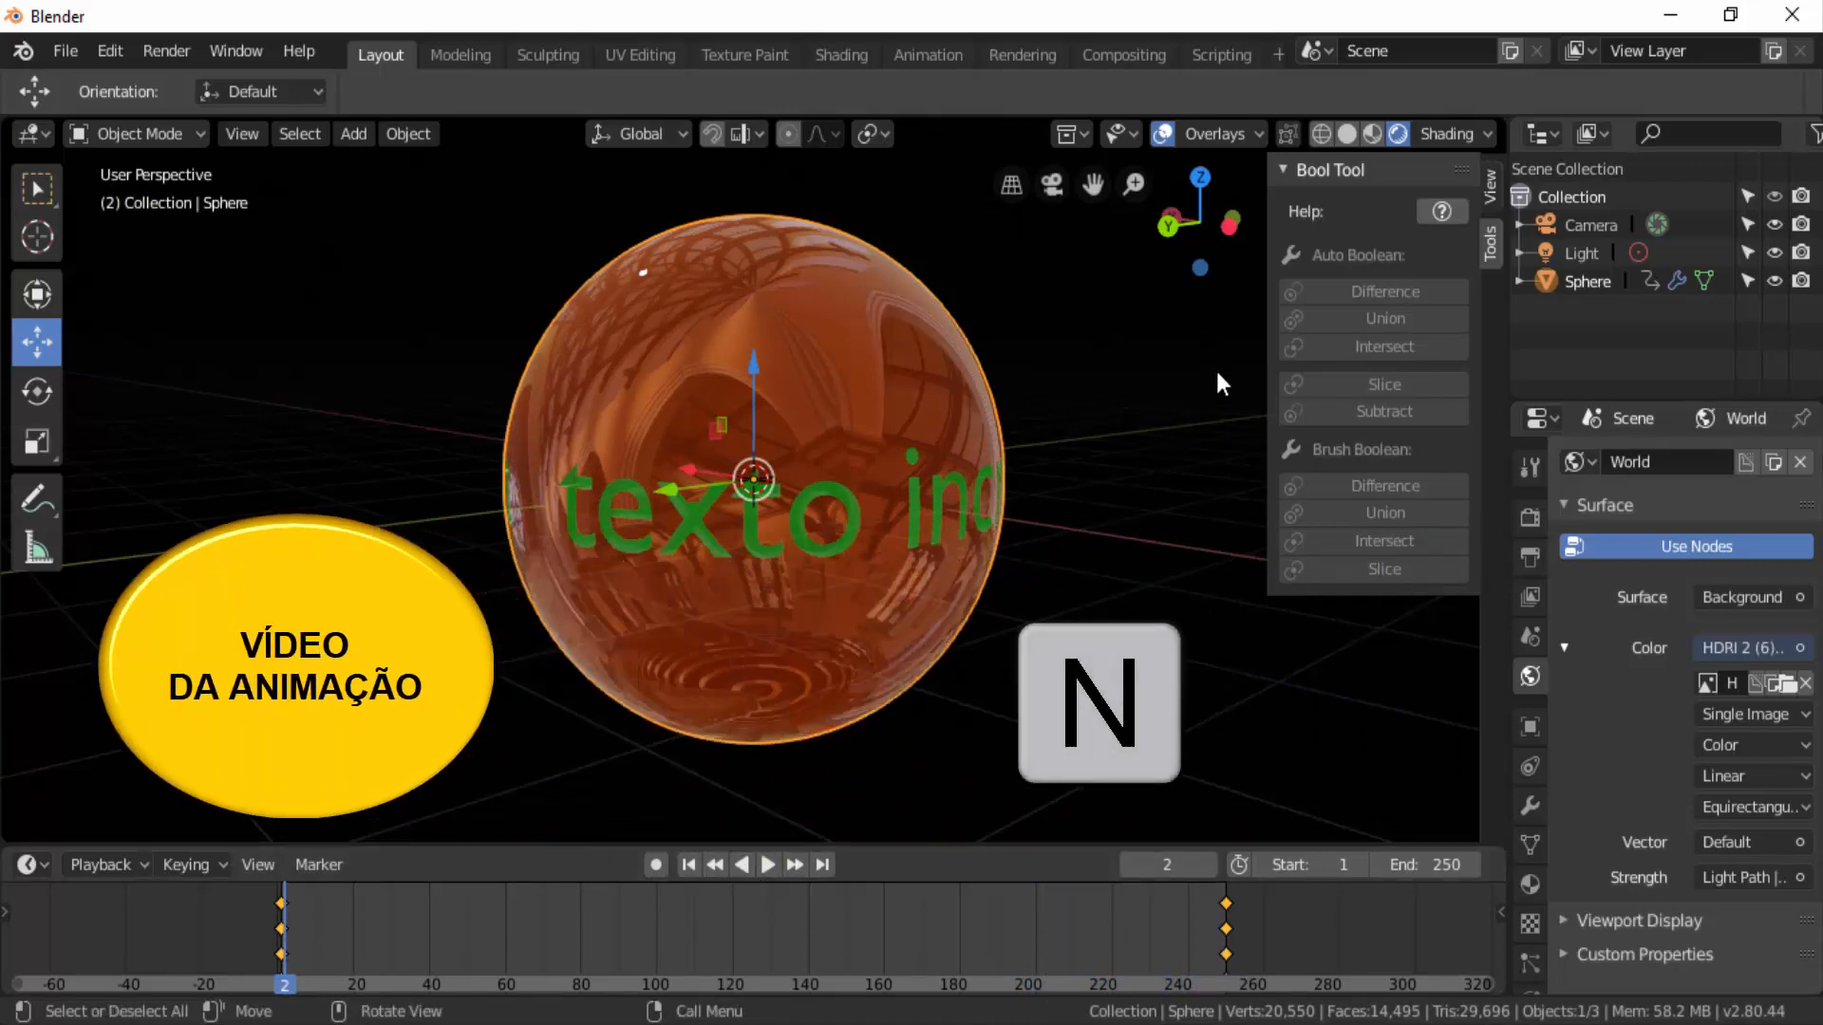
# Hide the viewport sidebar and set the Eevee Render sampling to 30
pyautogui.press('n')
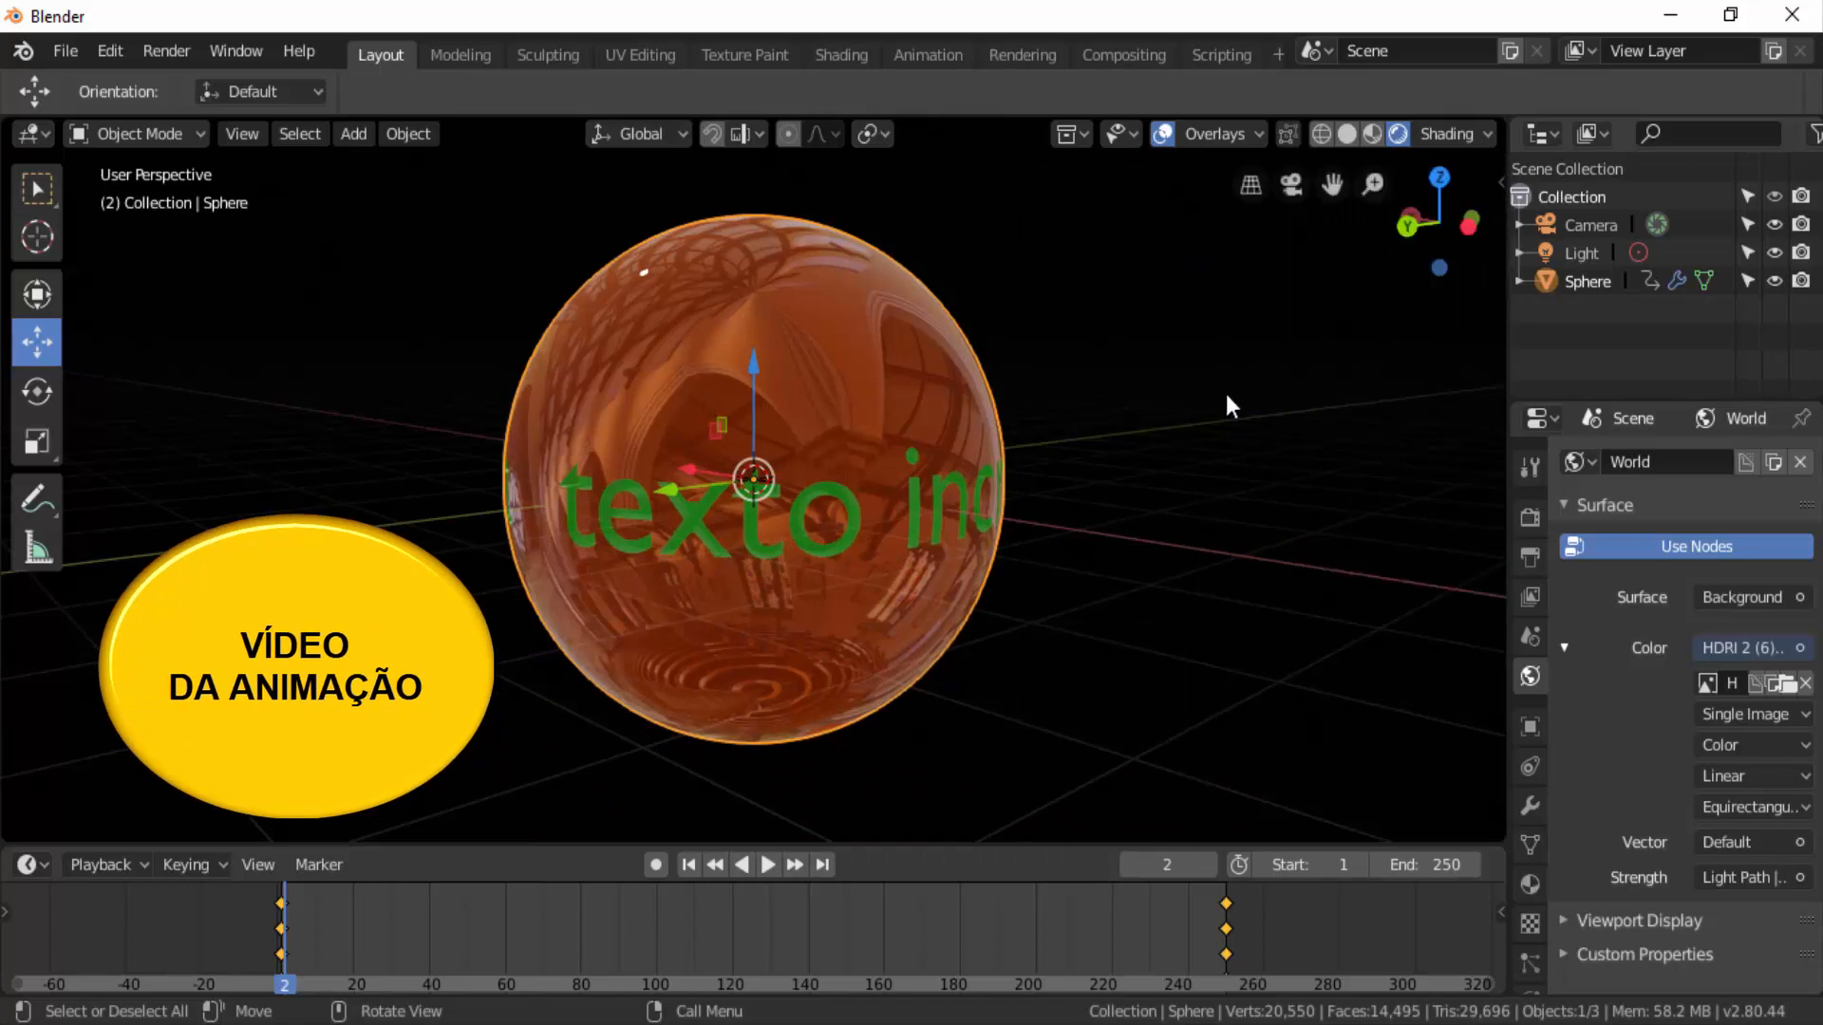
pyautogui.click(1534, 522)
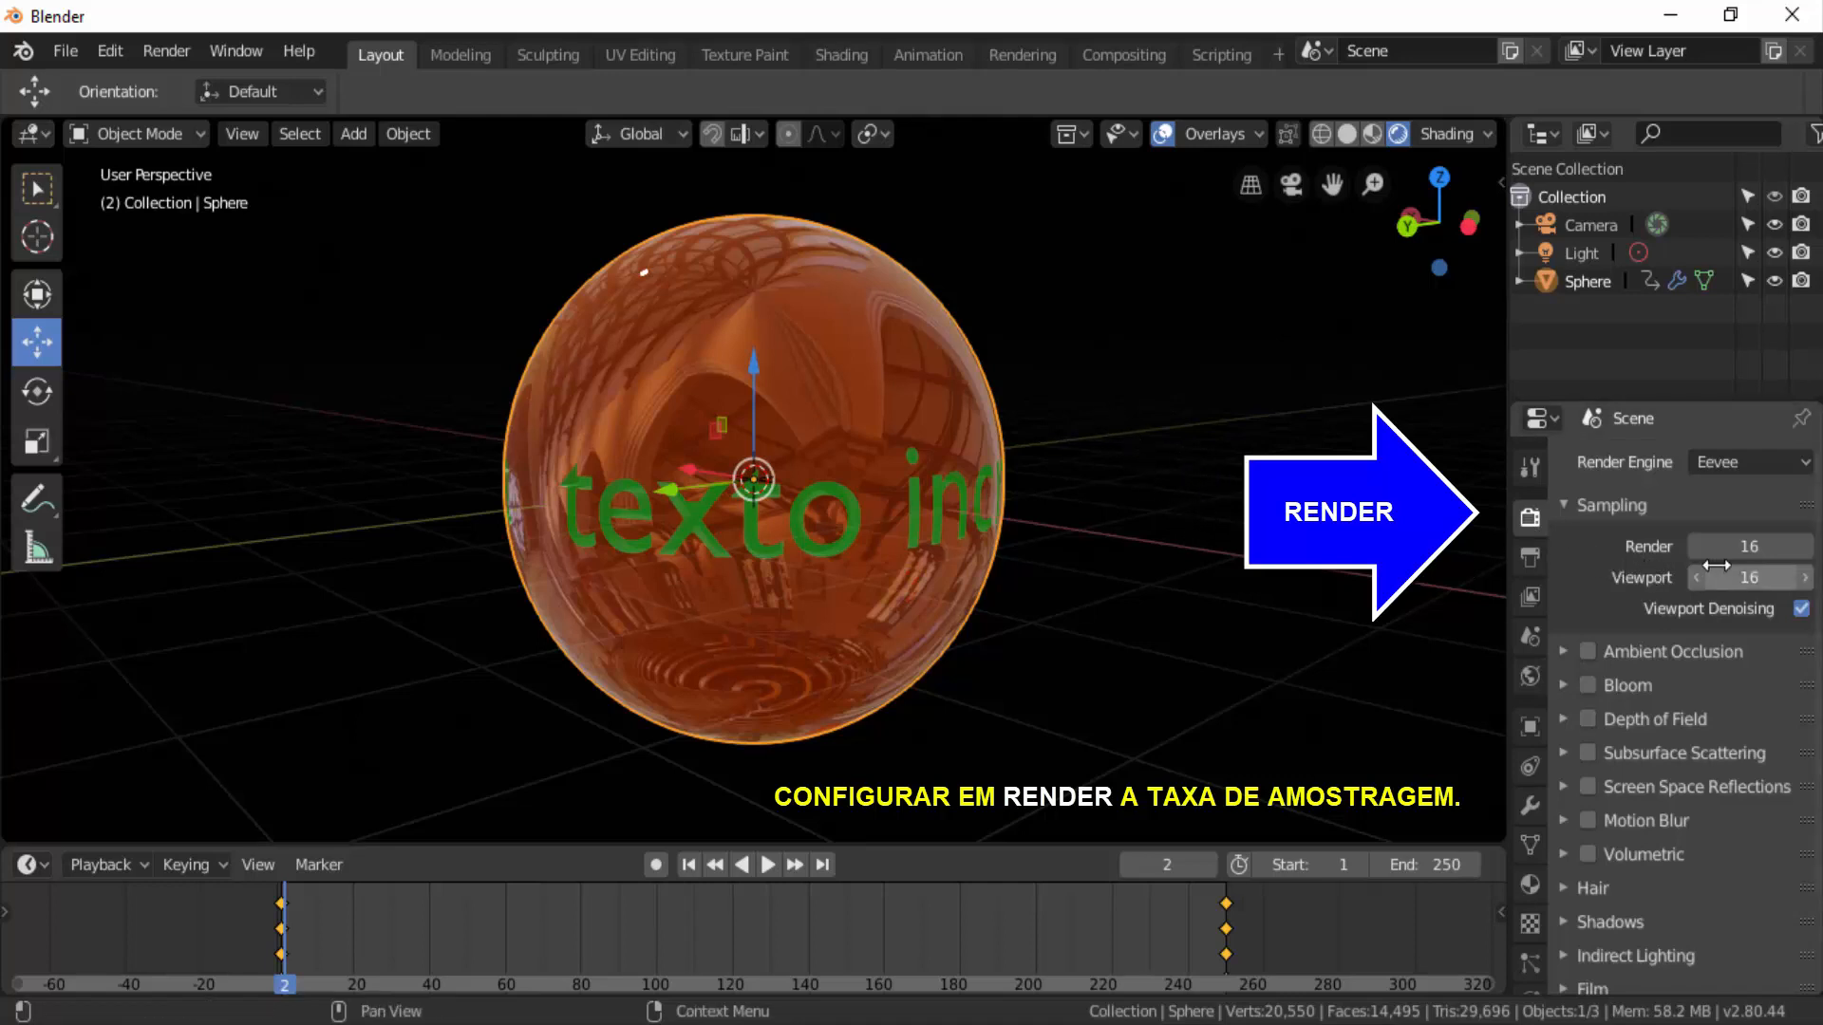
pyautogui.click(1743, 547)
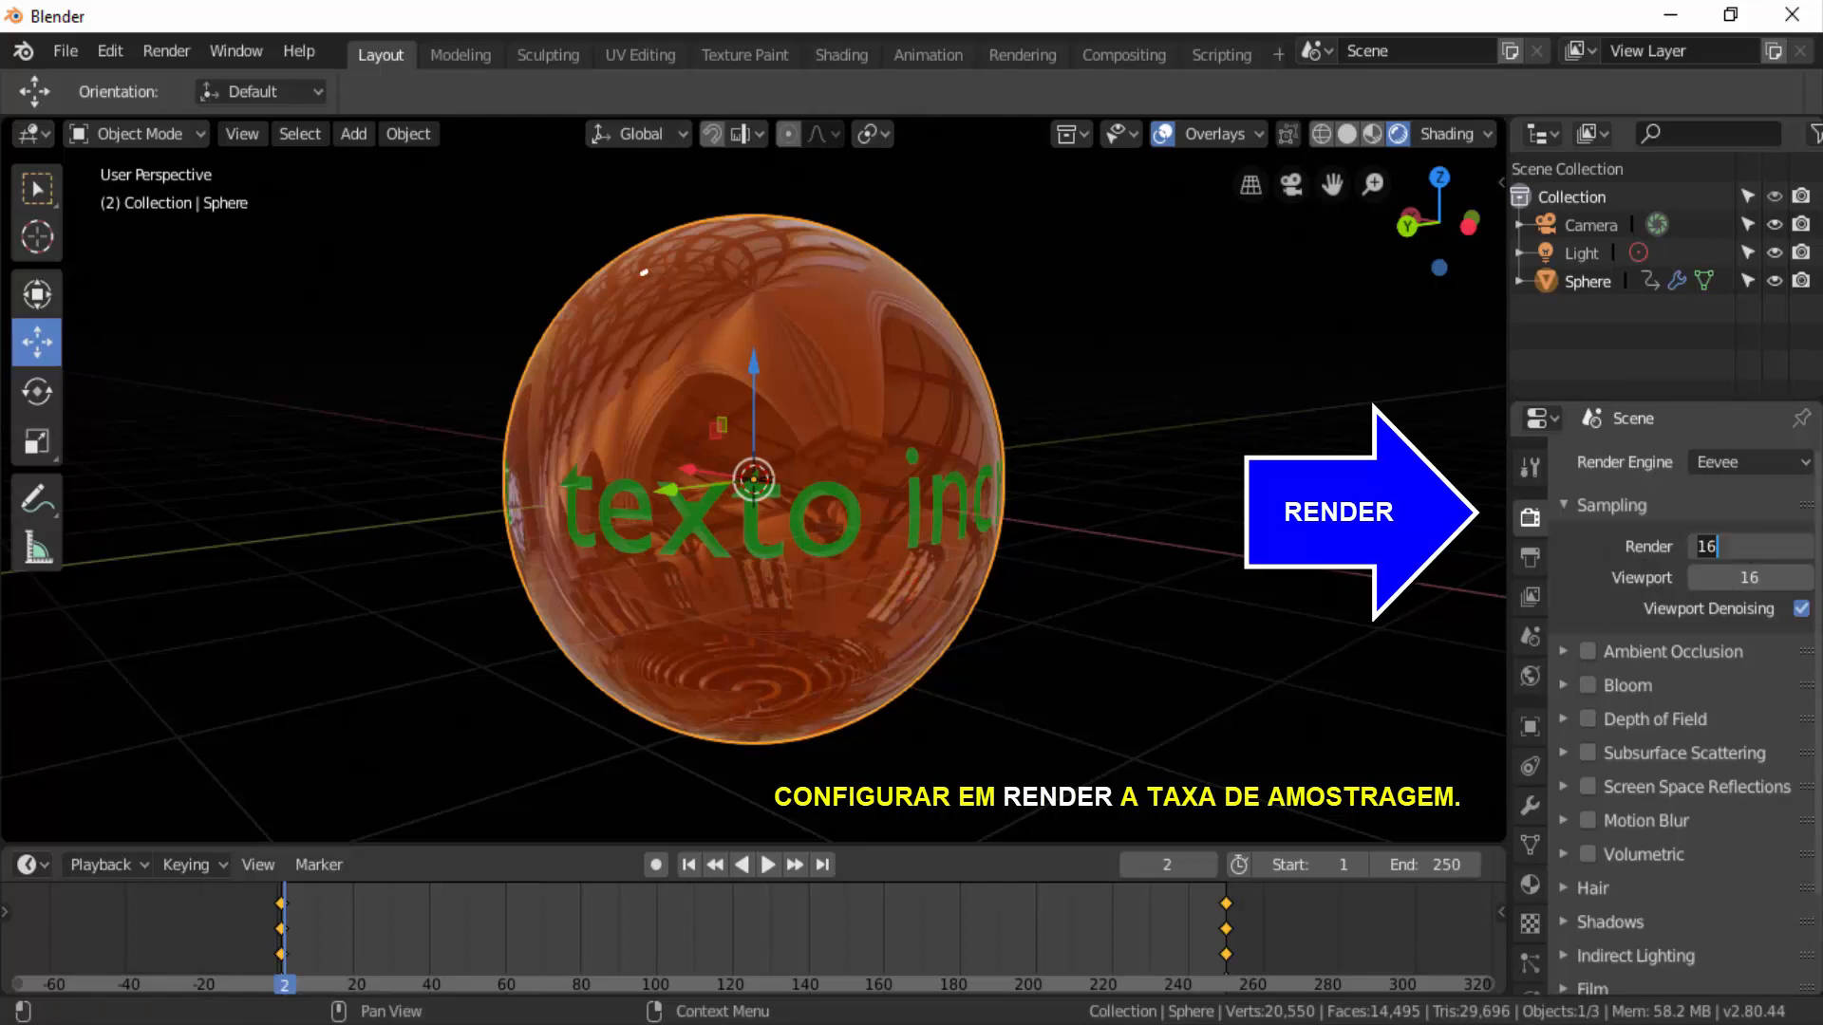
pyautogui.press('BackSpace')
pyautogui.press('BackSpace')
pyautogui.write('30')
pyautogui.press('Return')
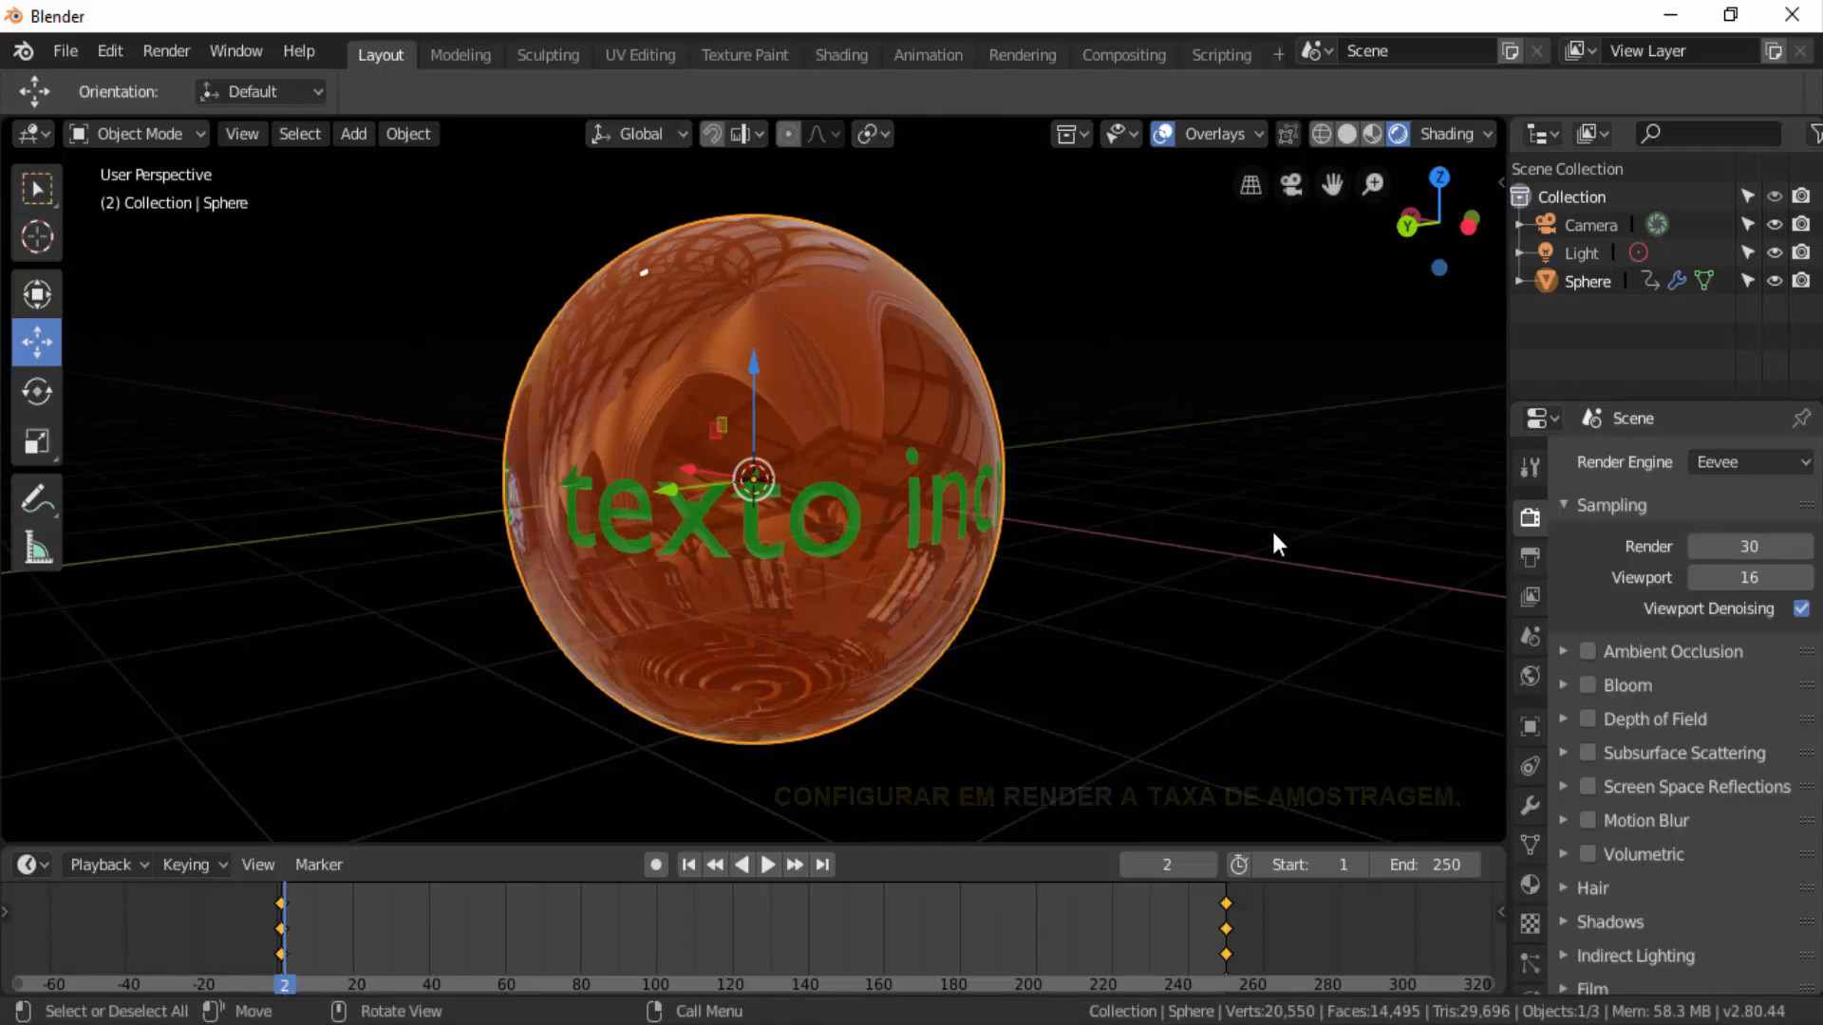
# Apply the HDTV 720p preset to the output dimensions and set the resolution percentage to 50%
pyautogui.click(1530, 561)
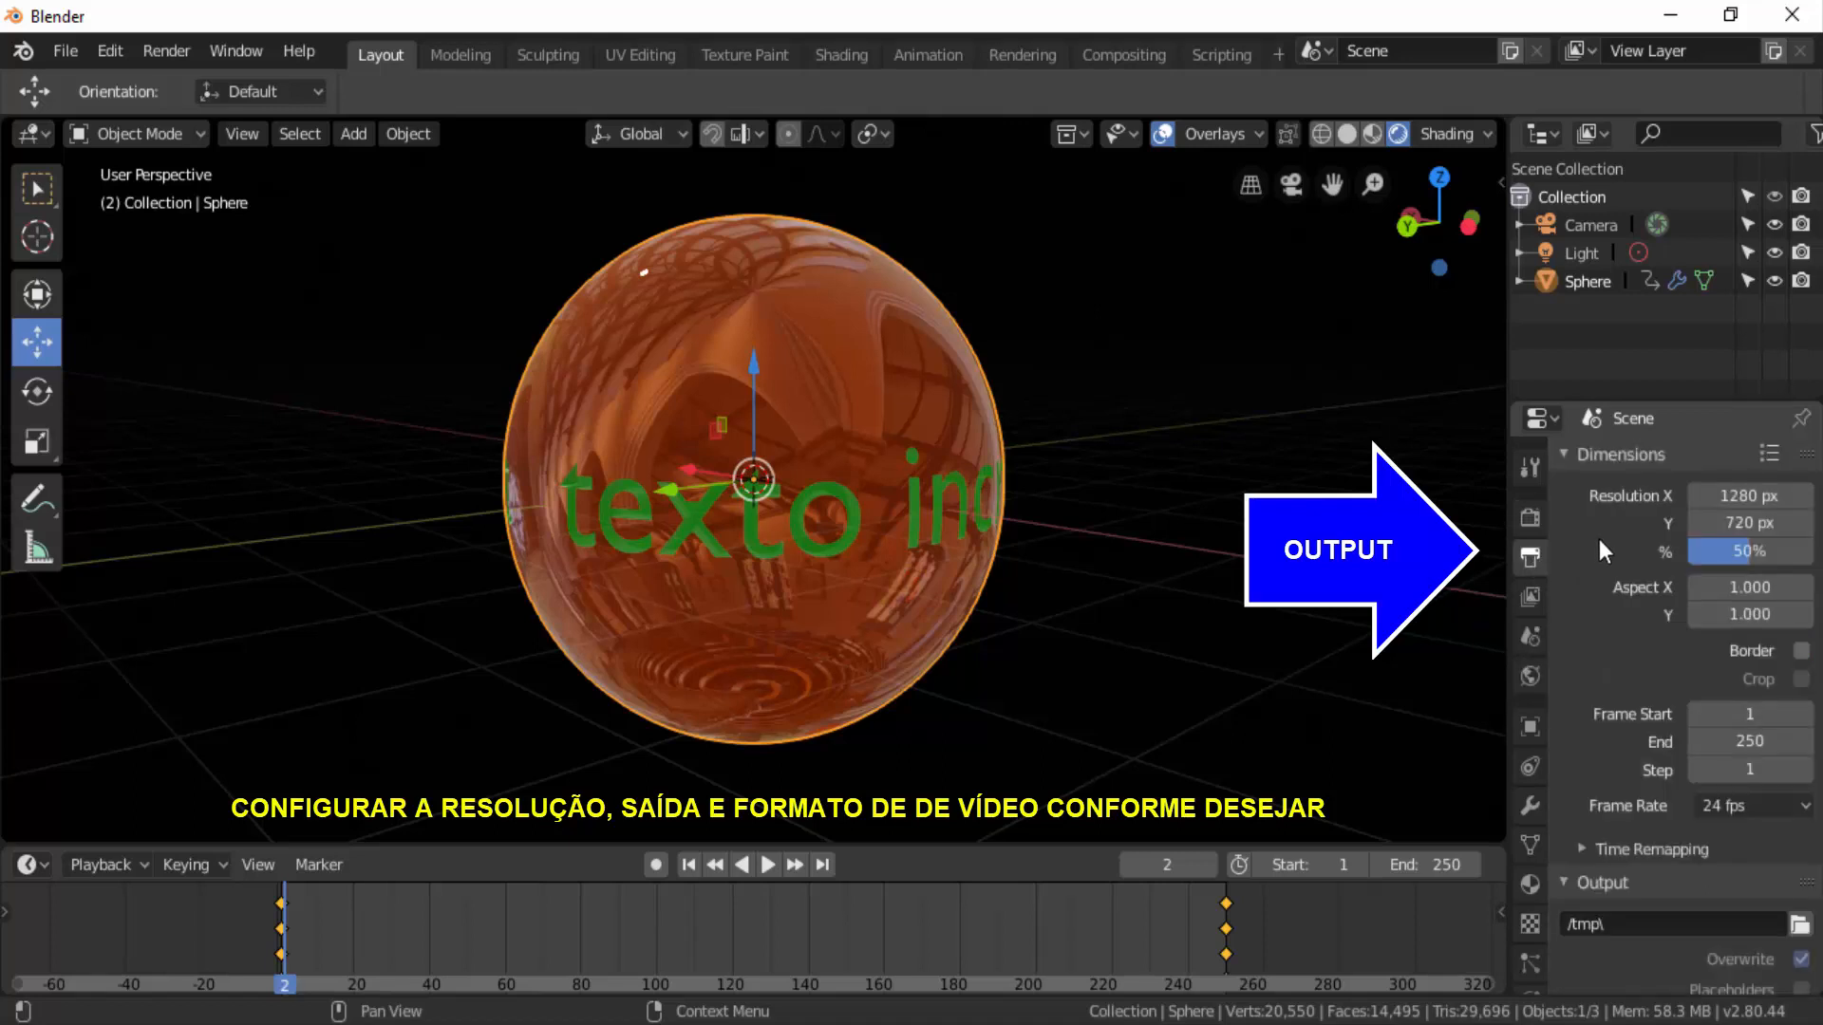
pyautogui.click(1770, 454)
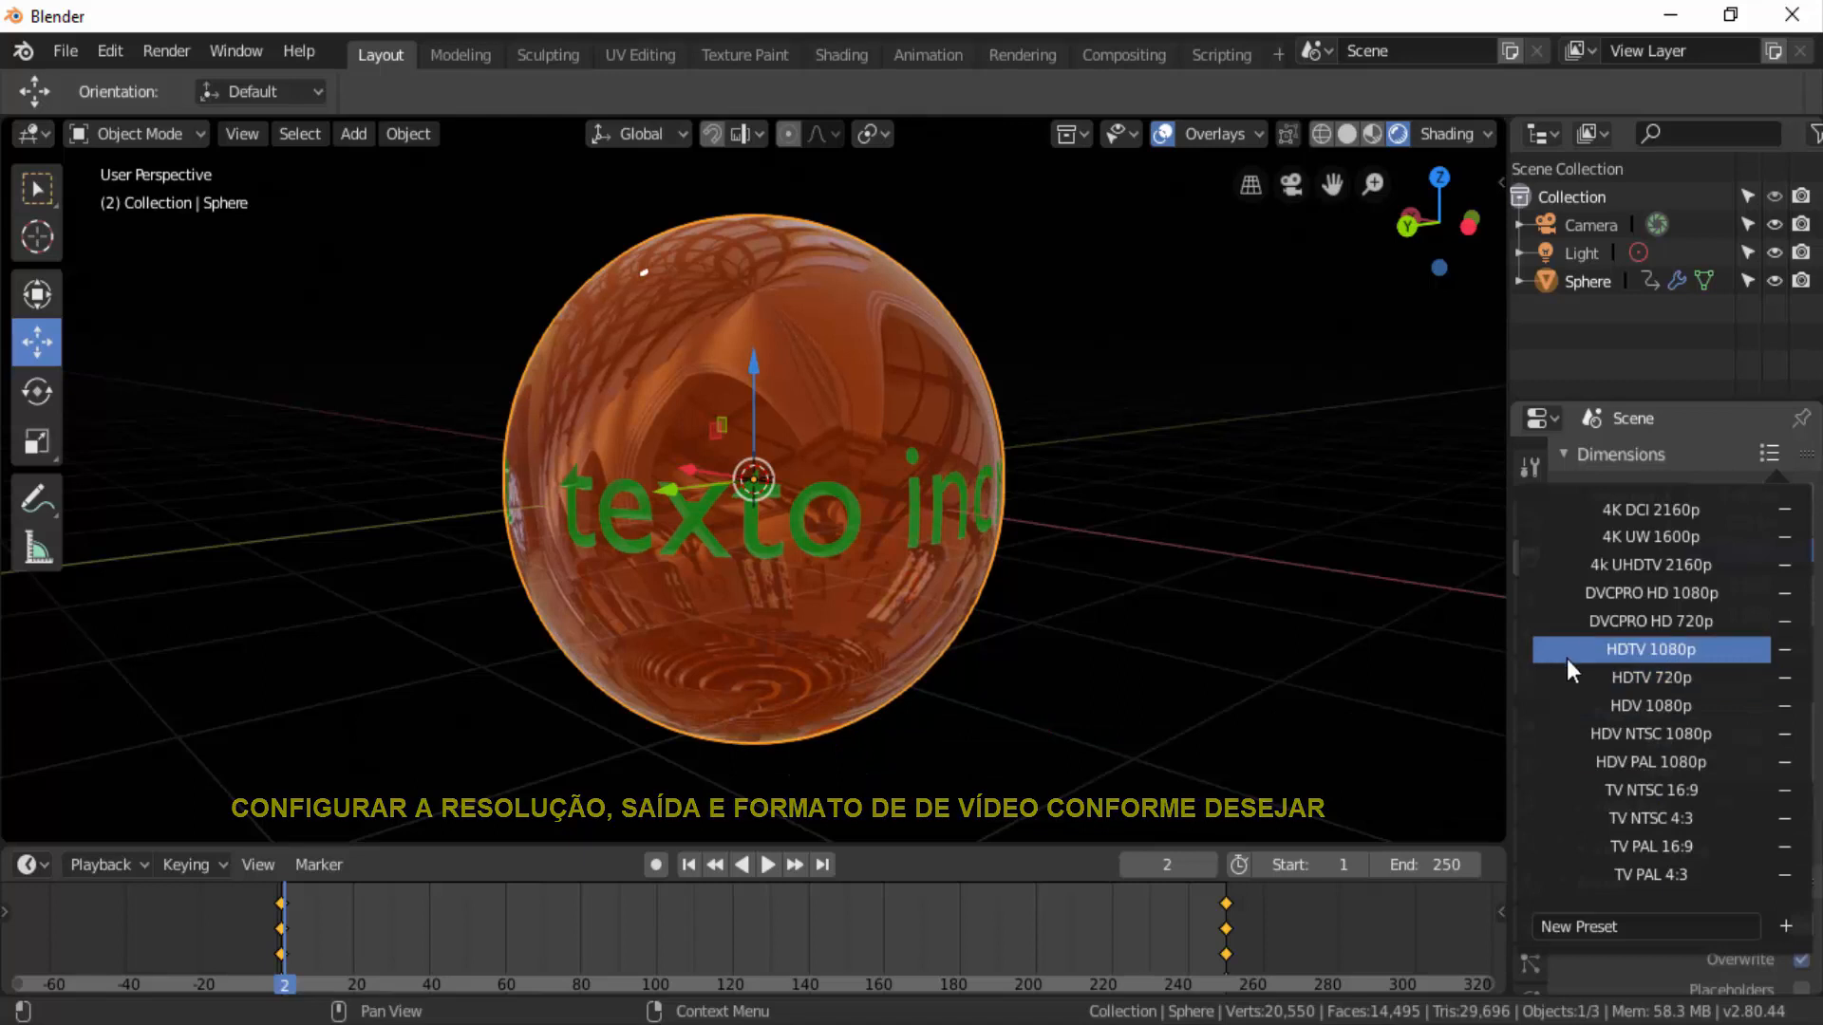
pyautogui.click(1657, 676)
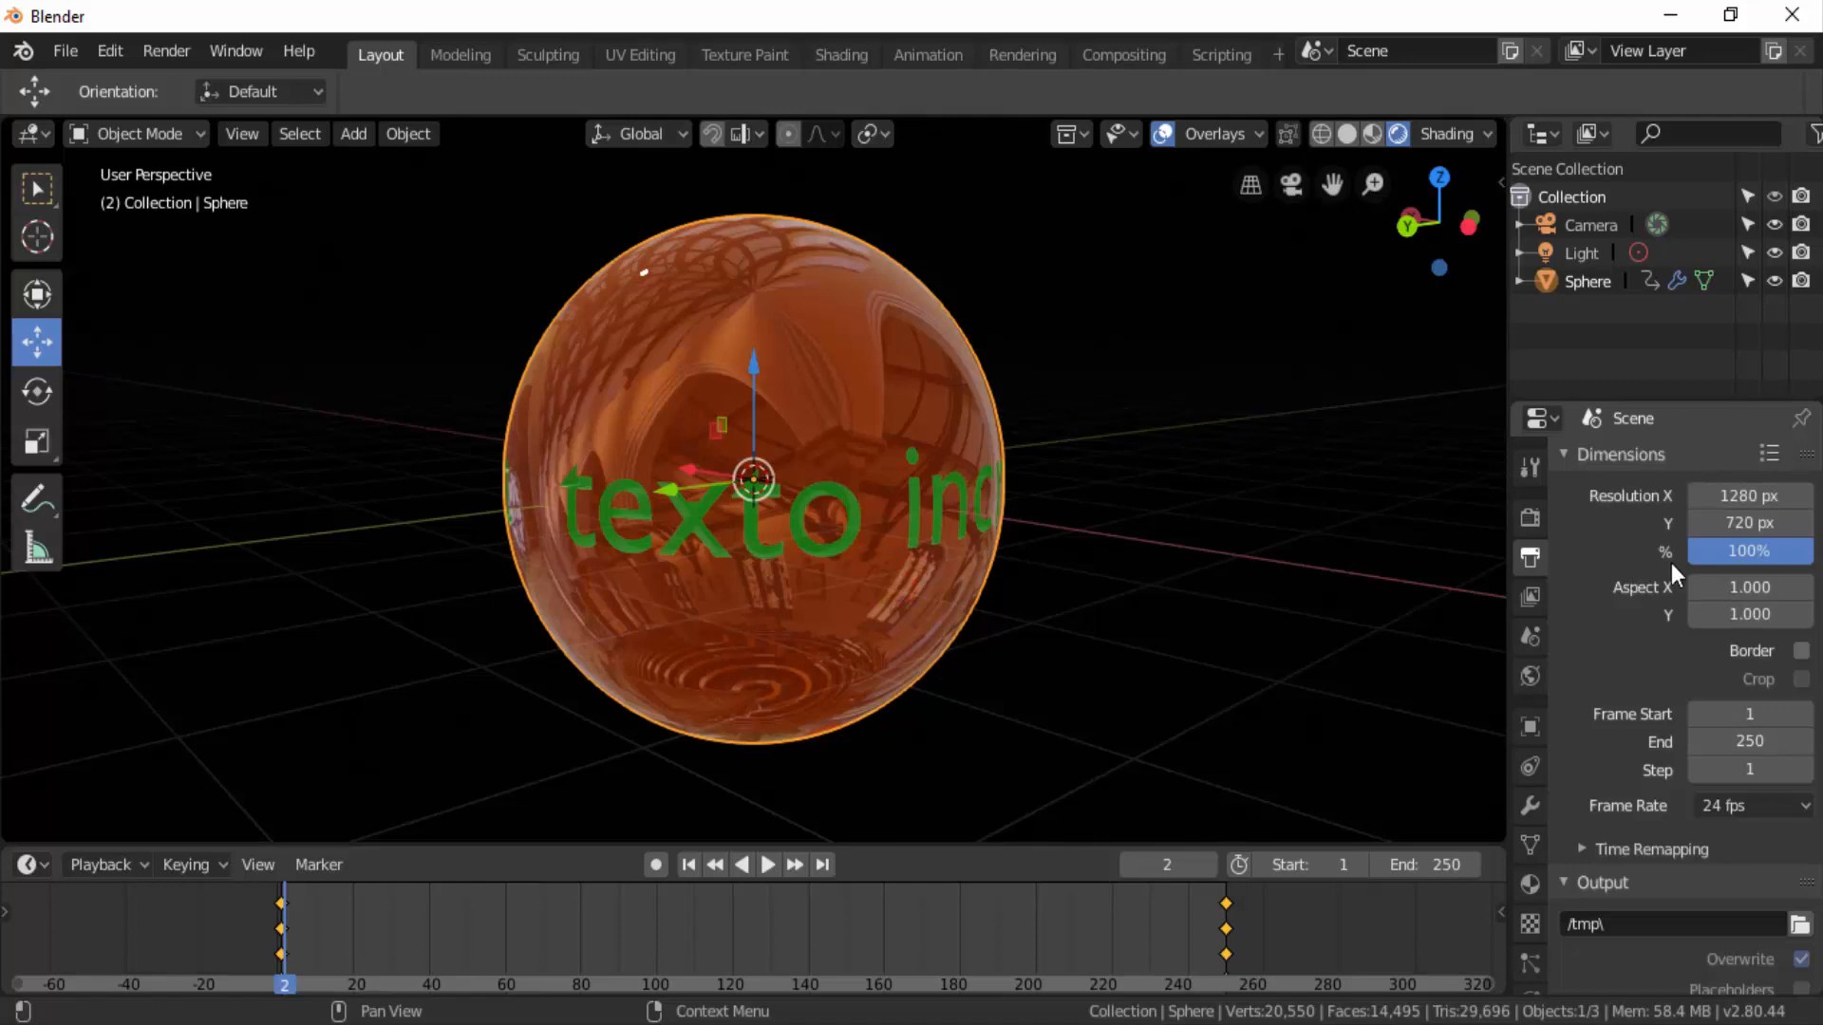
pyautogui.click(1751, 553)
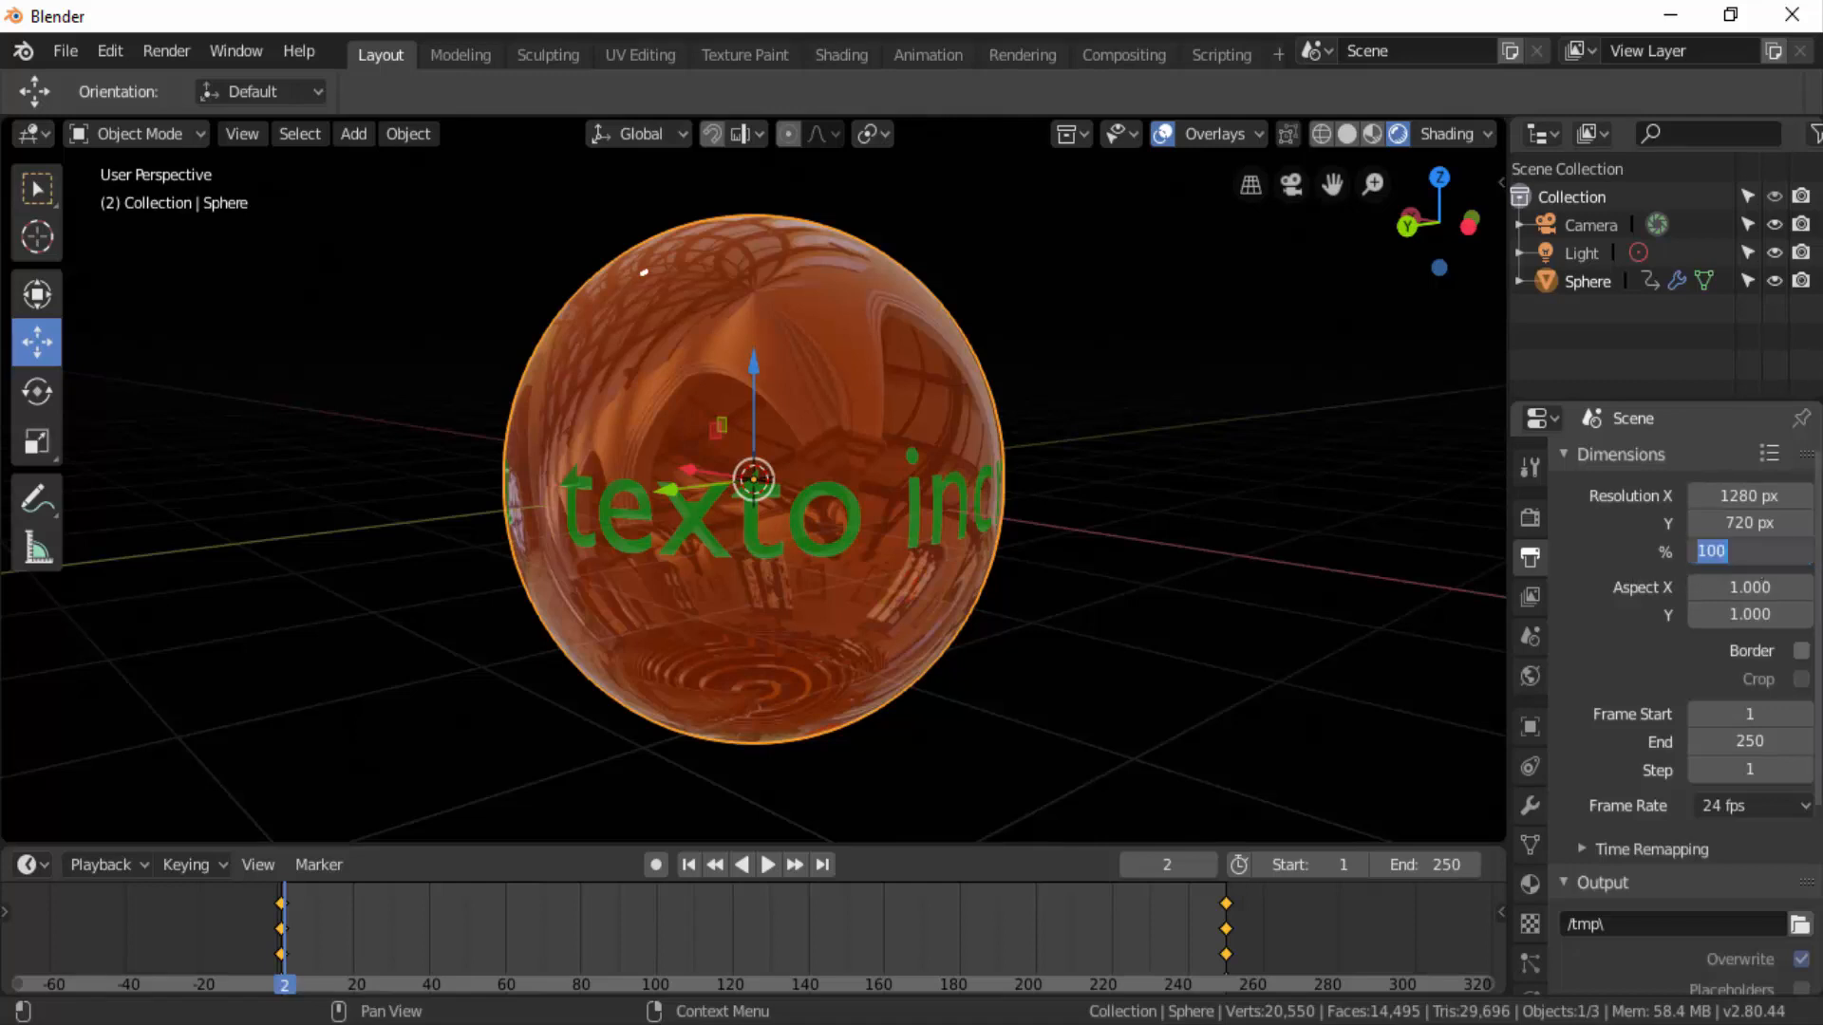
pyautogui.write('50')
pyautogui.press('Return')
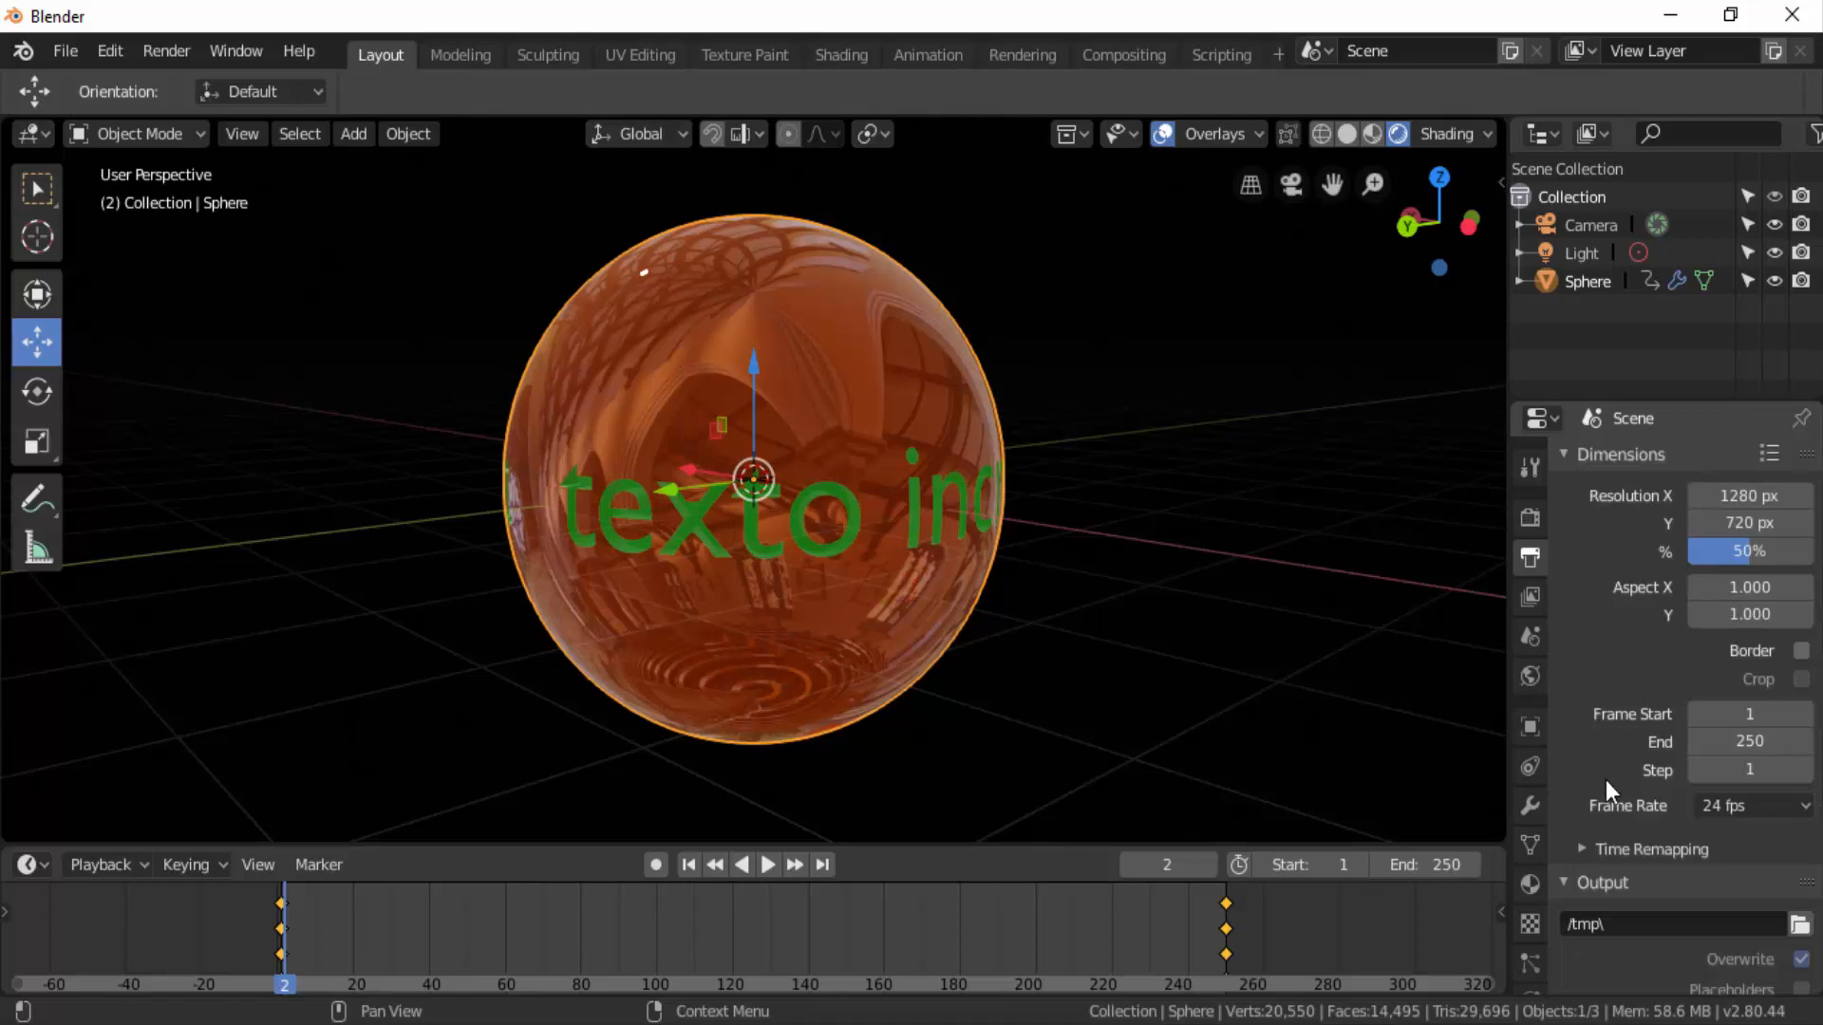
# Set the render output path to C:\tmp\esferatexto
pyautogui.click(1629, 923)
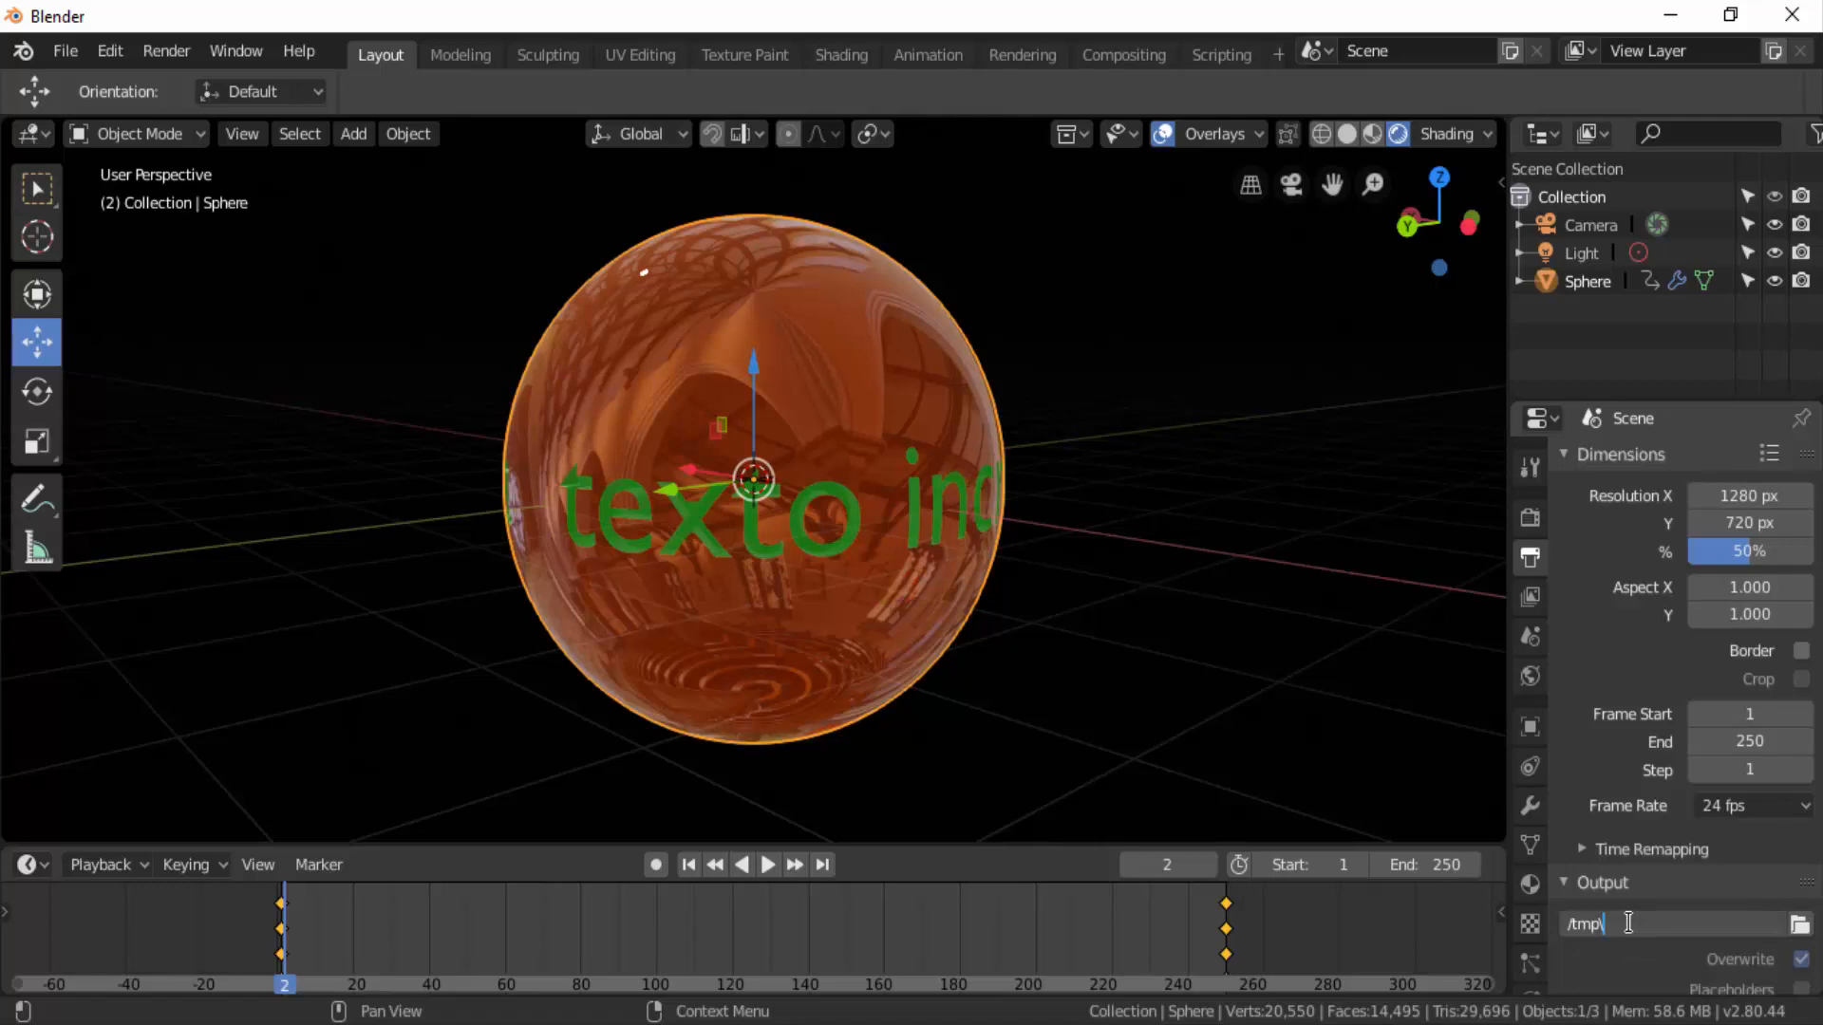
pyautogui.write('esferatexto')
pyautogui.press('Return')
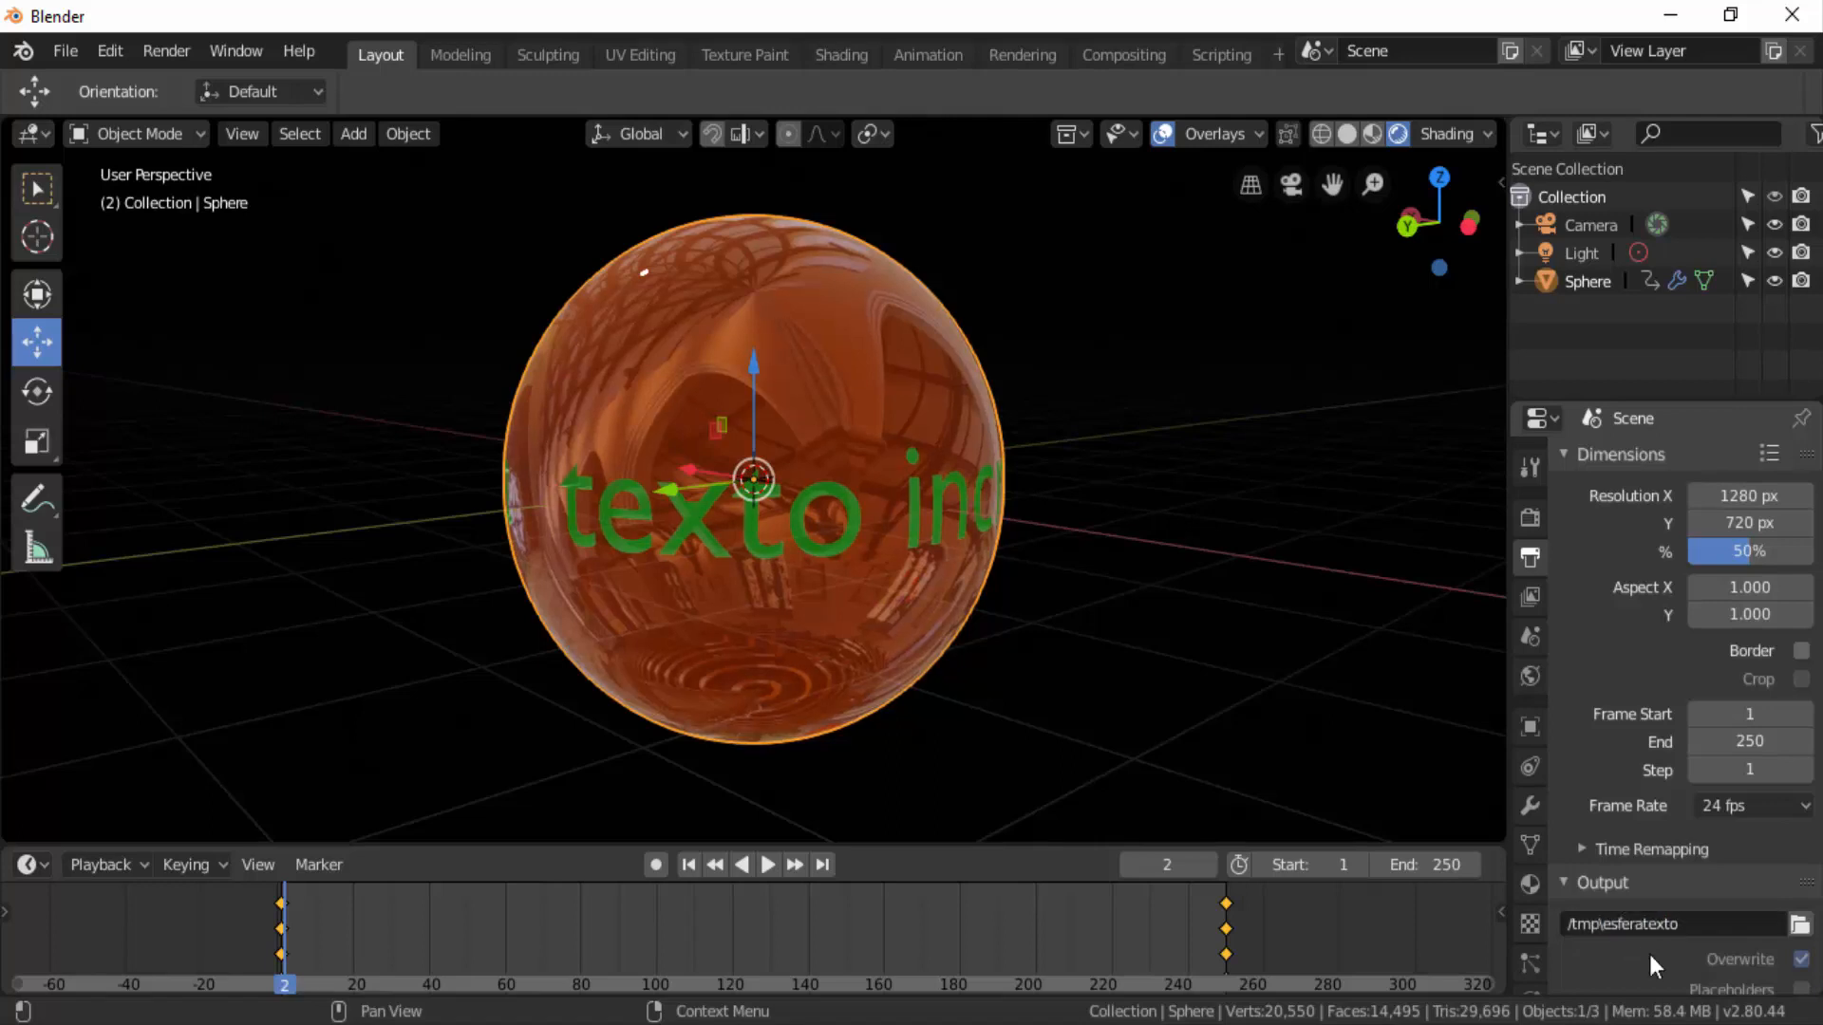
pyautogui.click(1797, 925)
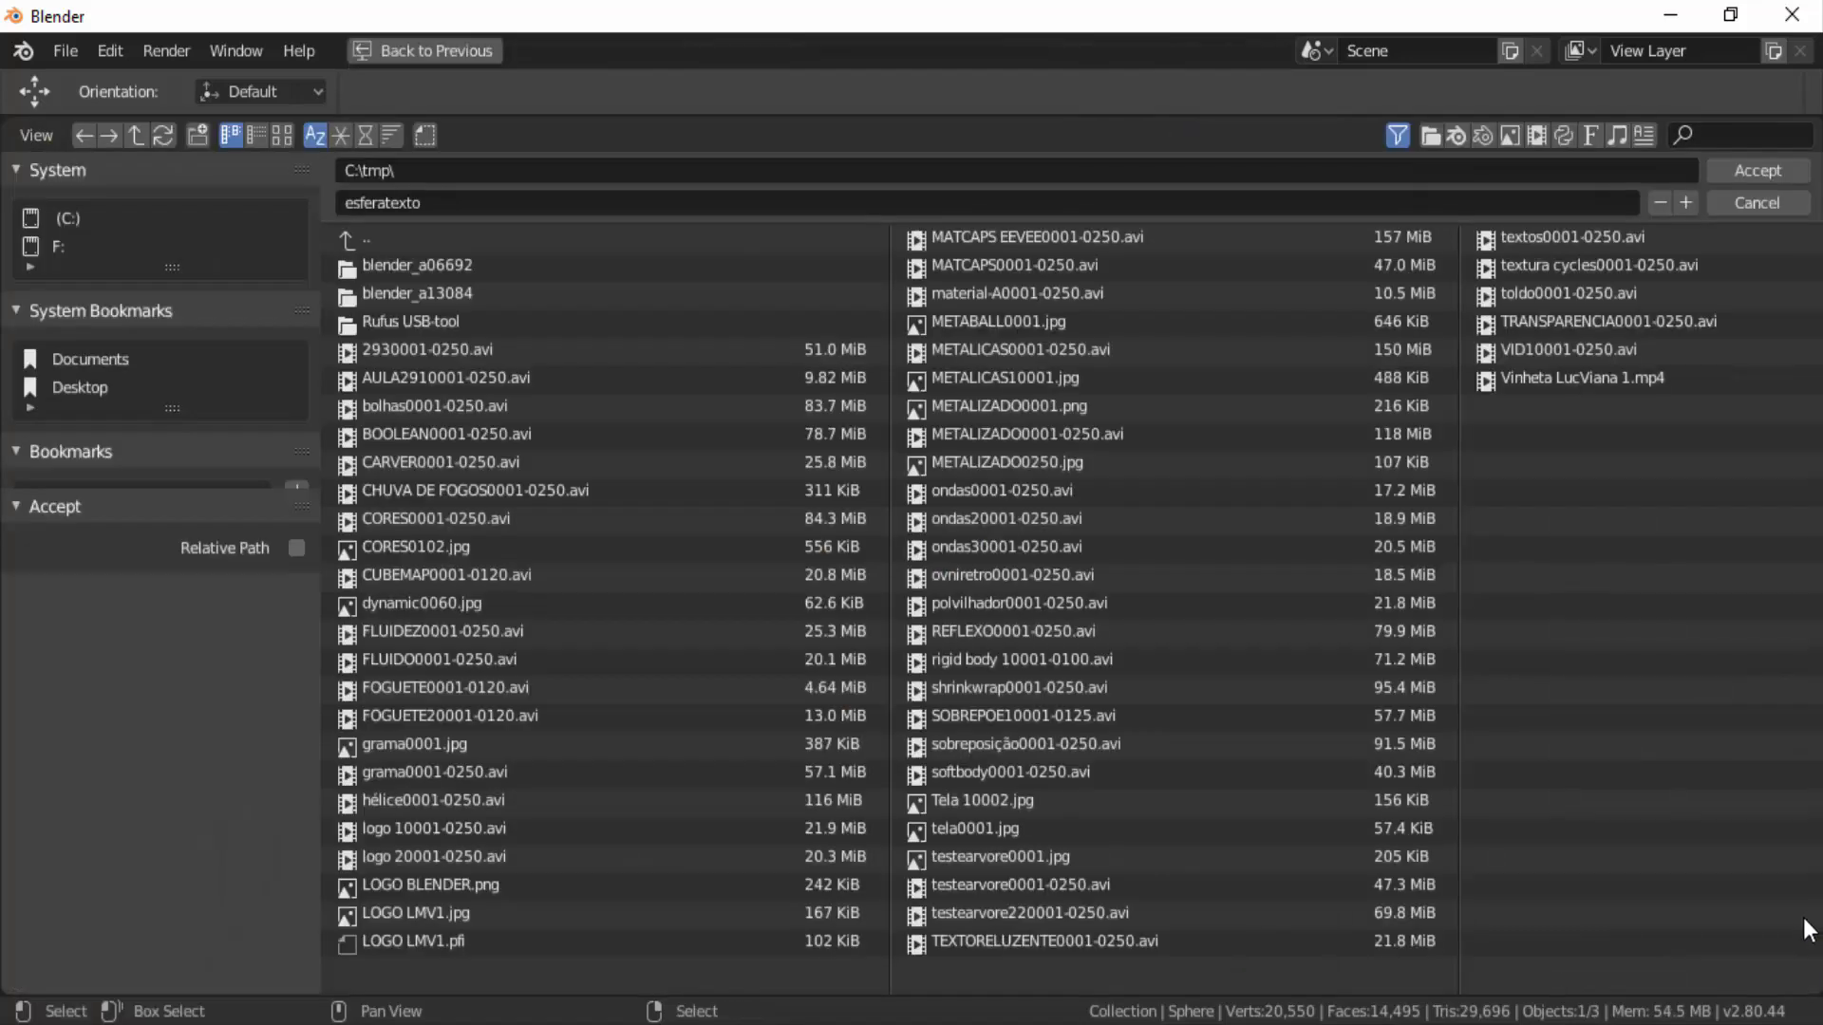
pyautogui.click(1759, 172)
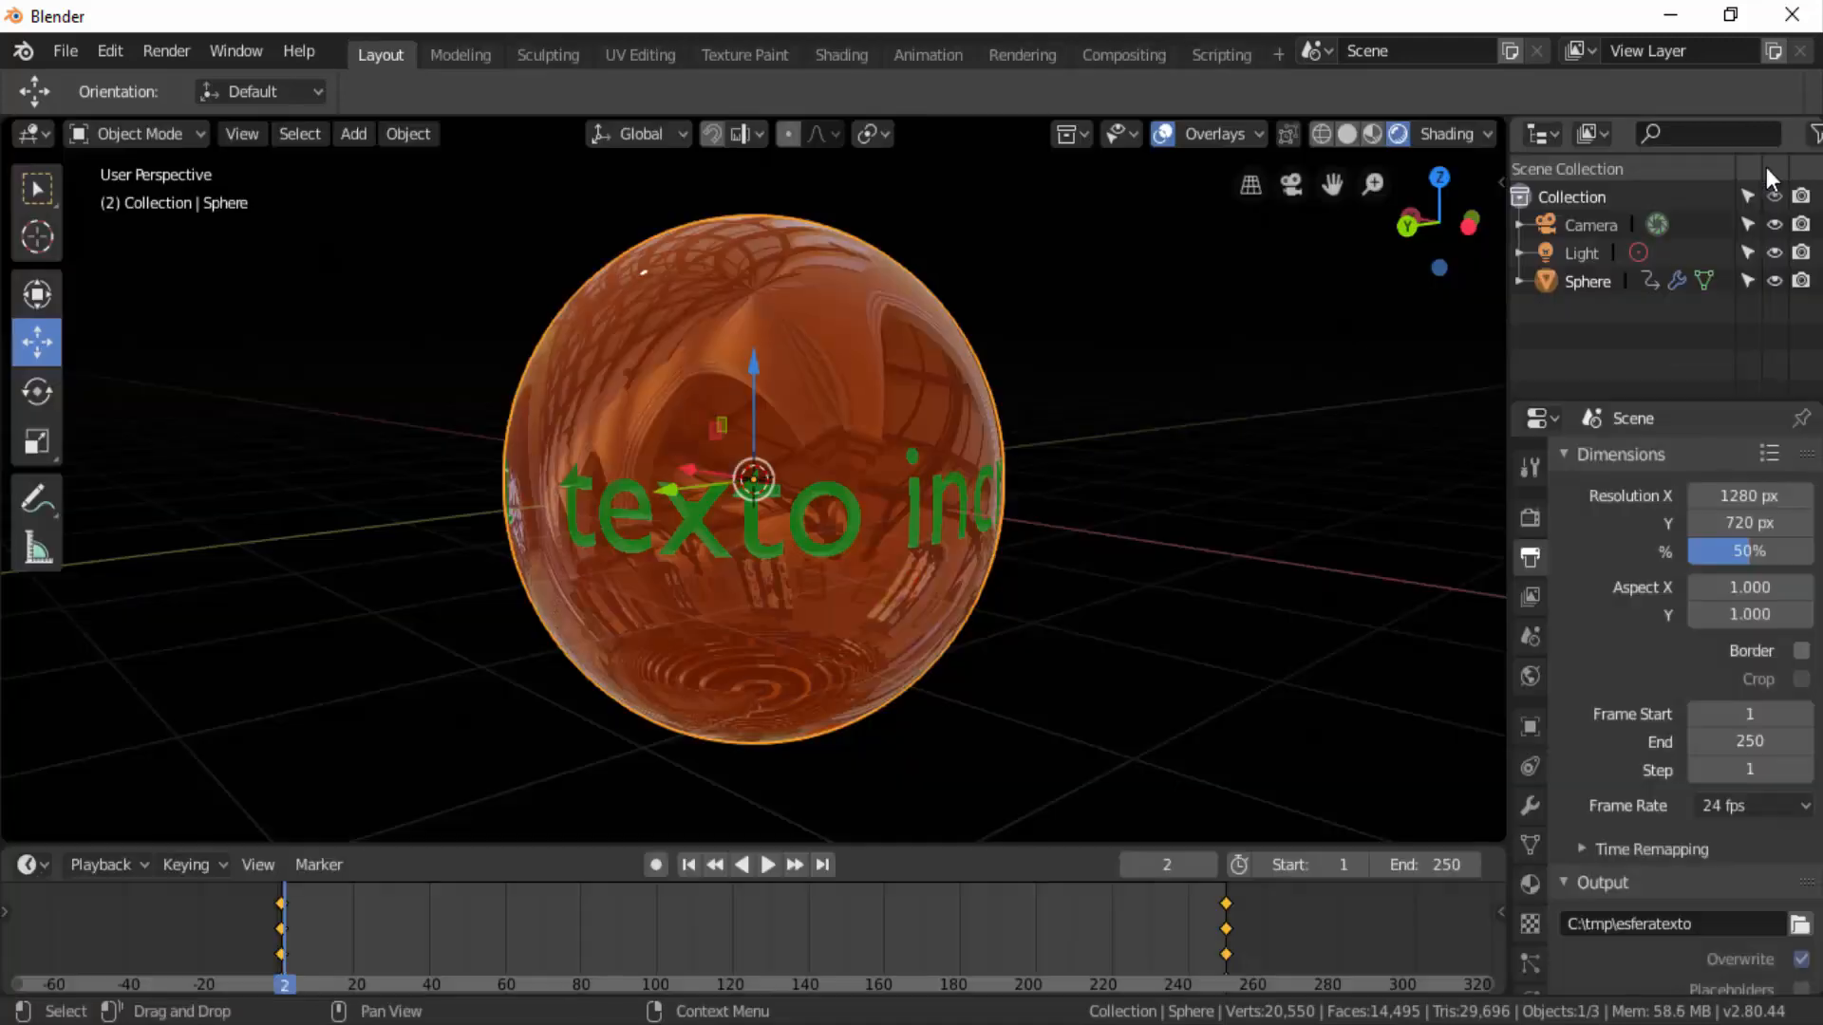
# Choose AVI JPEG as the output file format for the rendered movie
pyautogui.scroll(-5, 1619, 959)
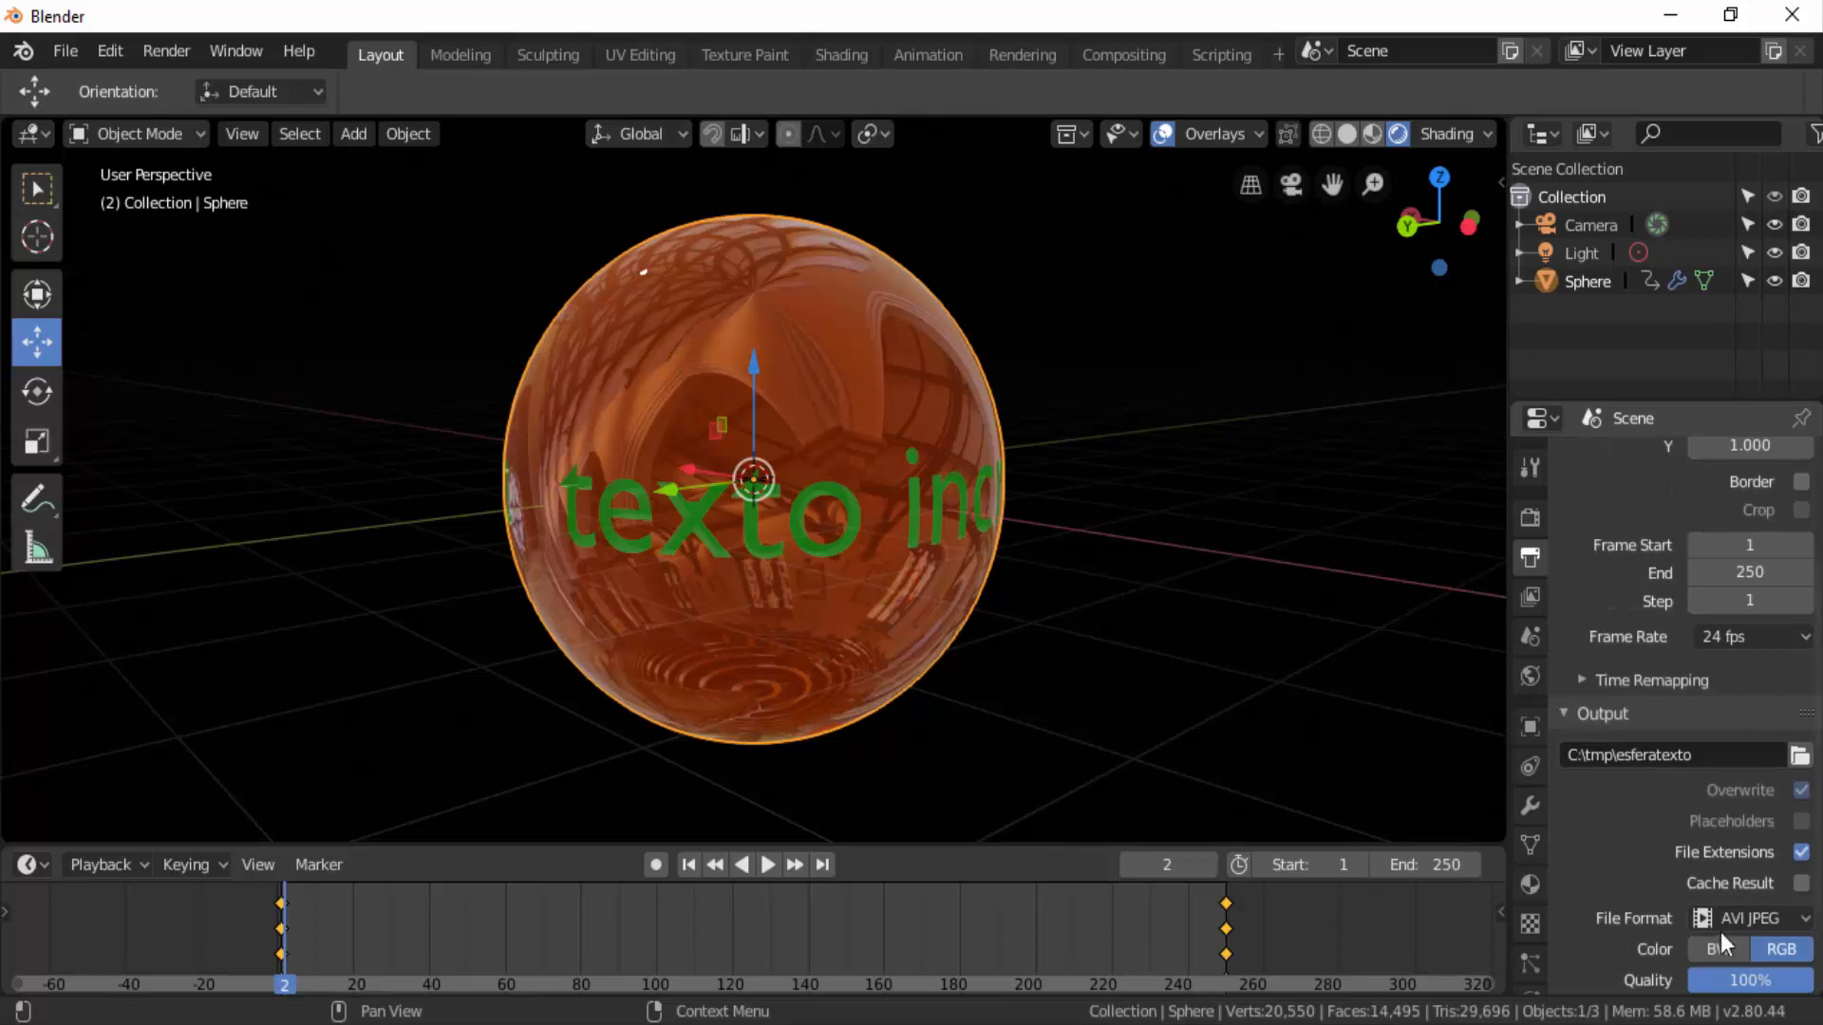
pyautogui.click(1755, 919)
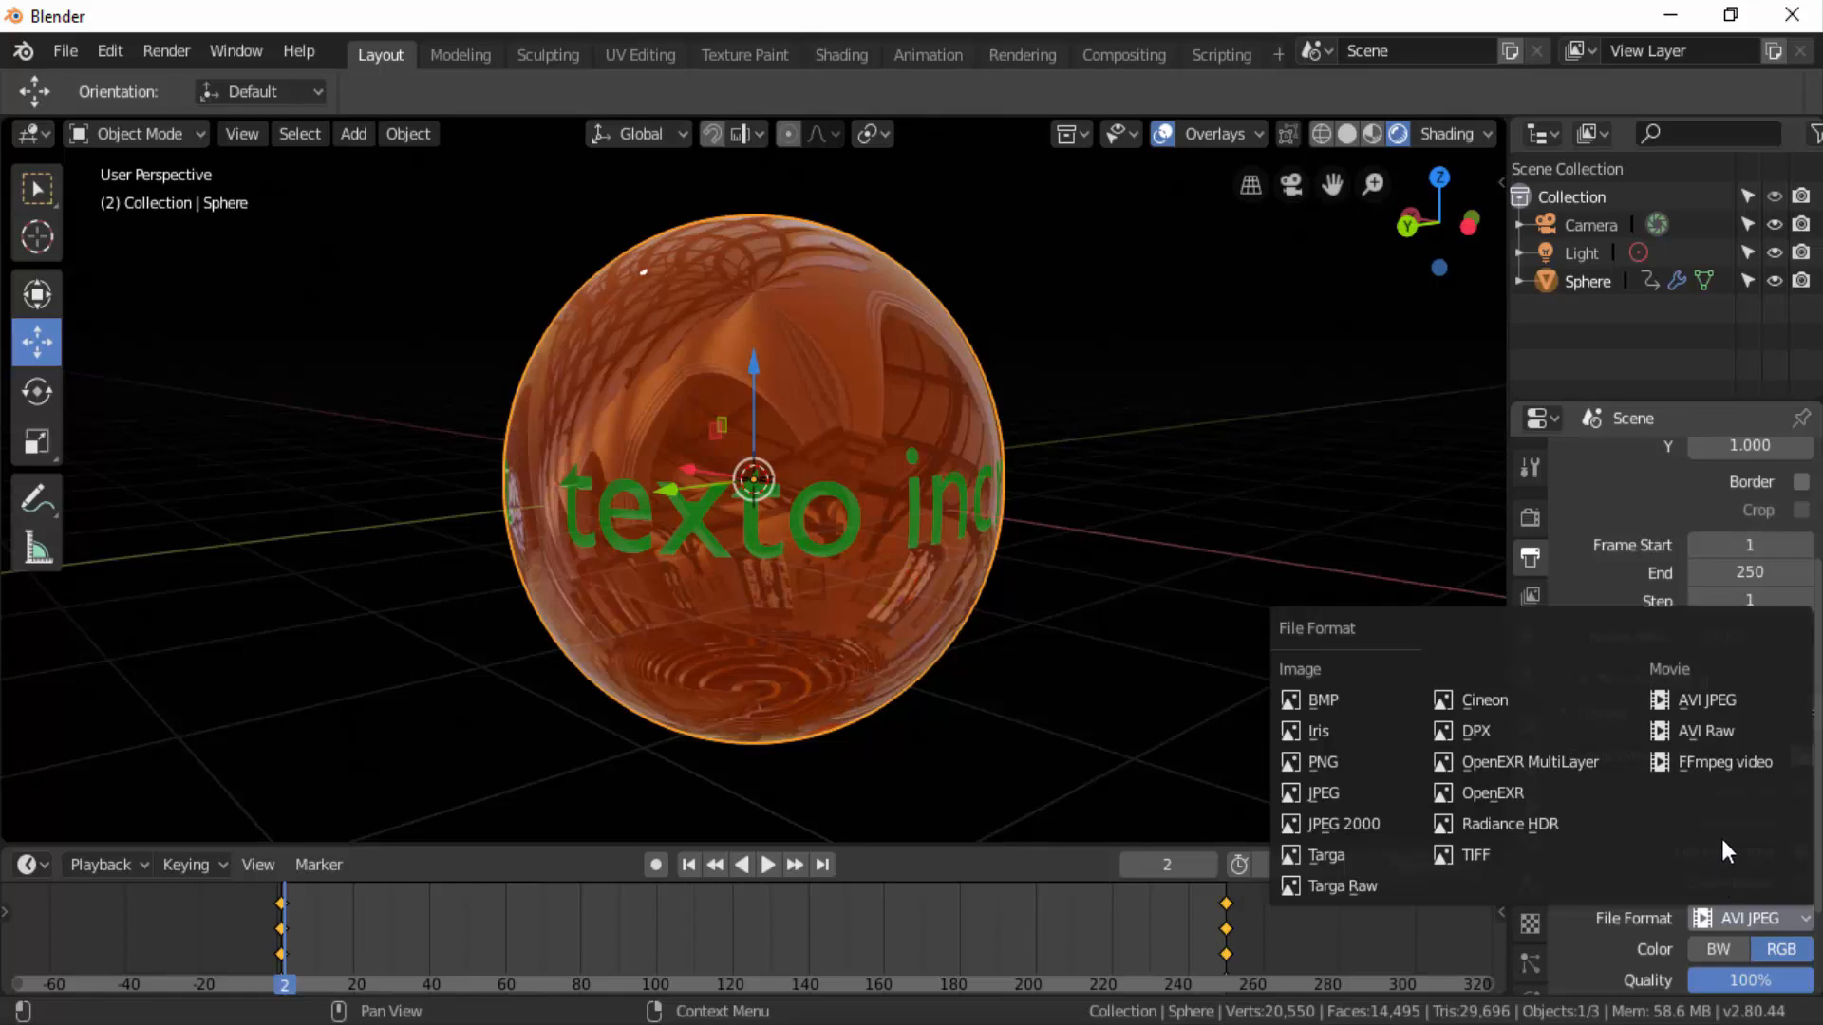
pyautogui.click(1707, 703)
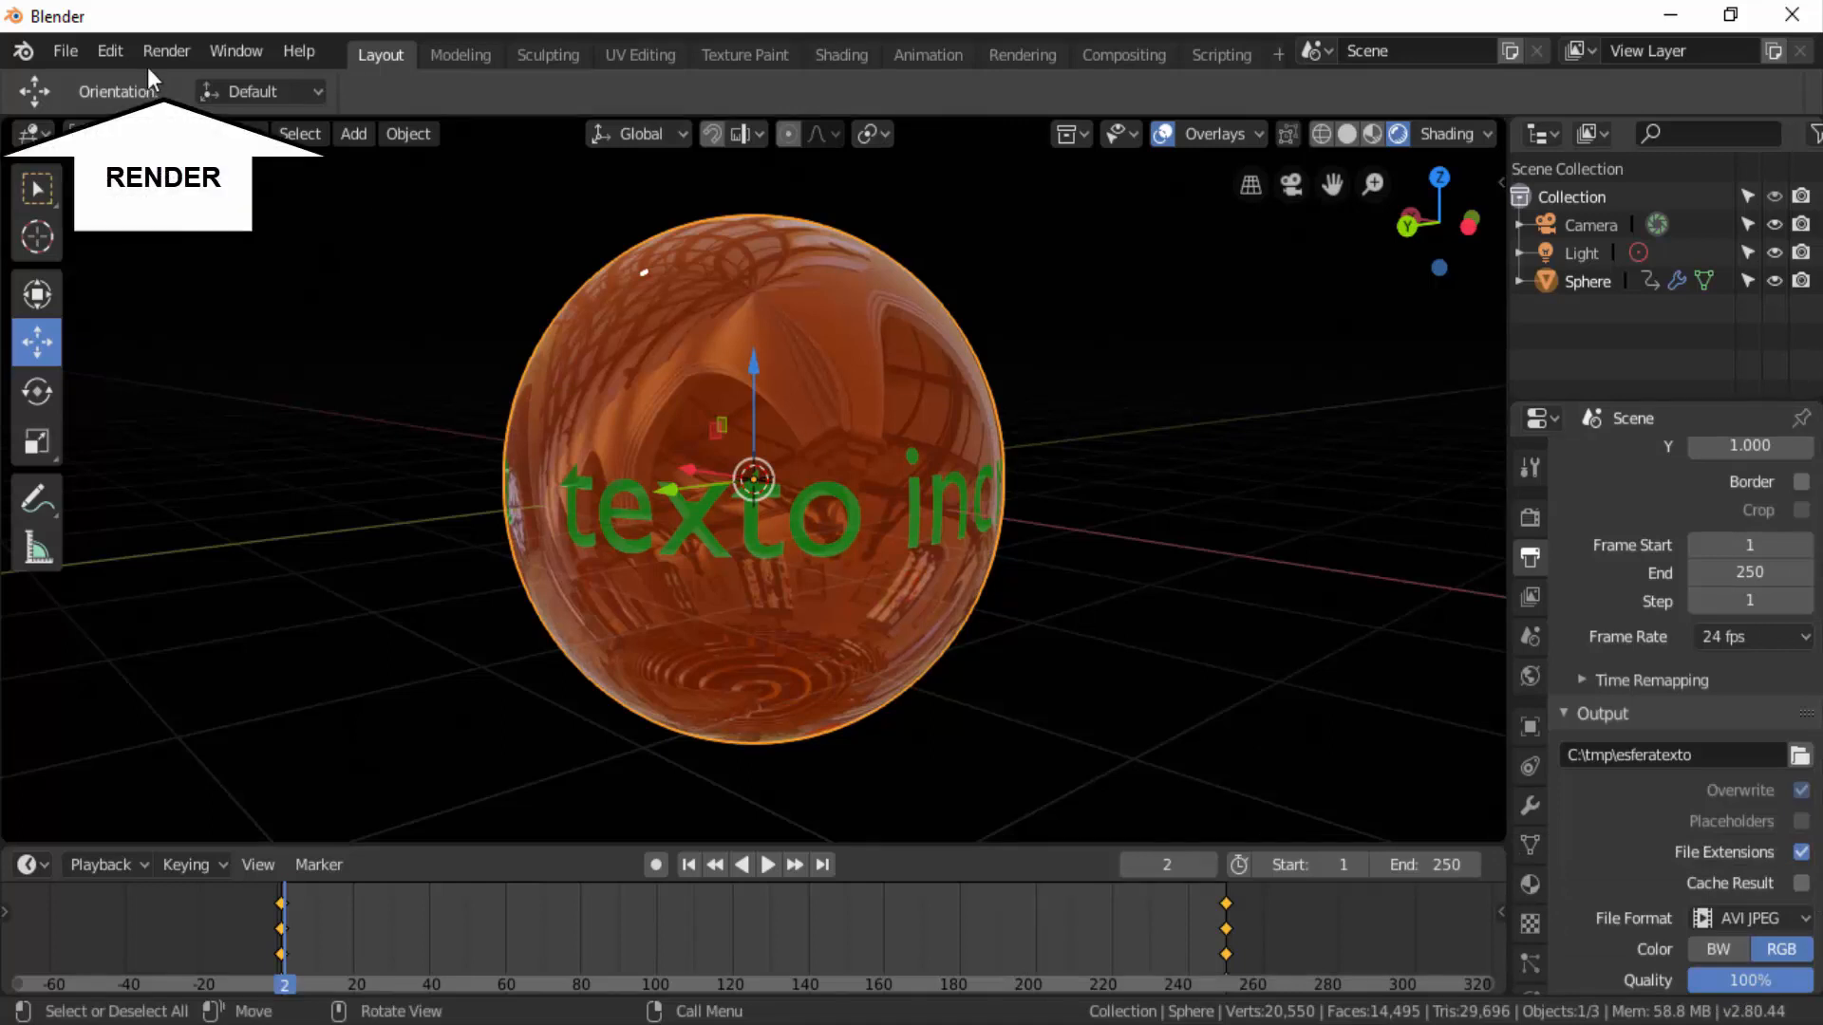
# Render the full animation and close the render window once the last frame, 250, is done
pyautogui.click(166, 51)
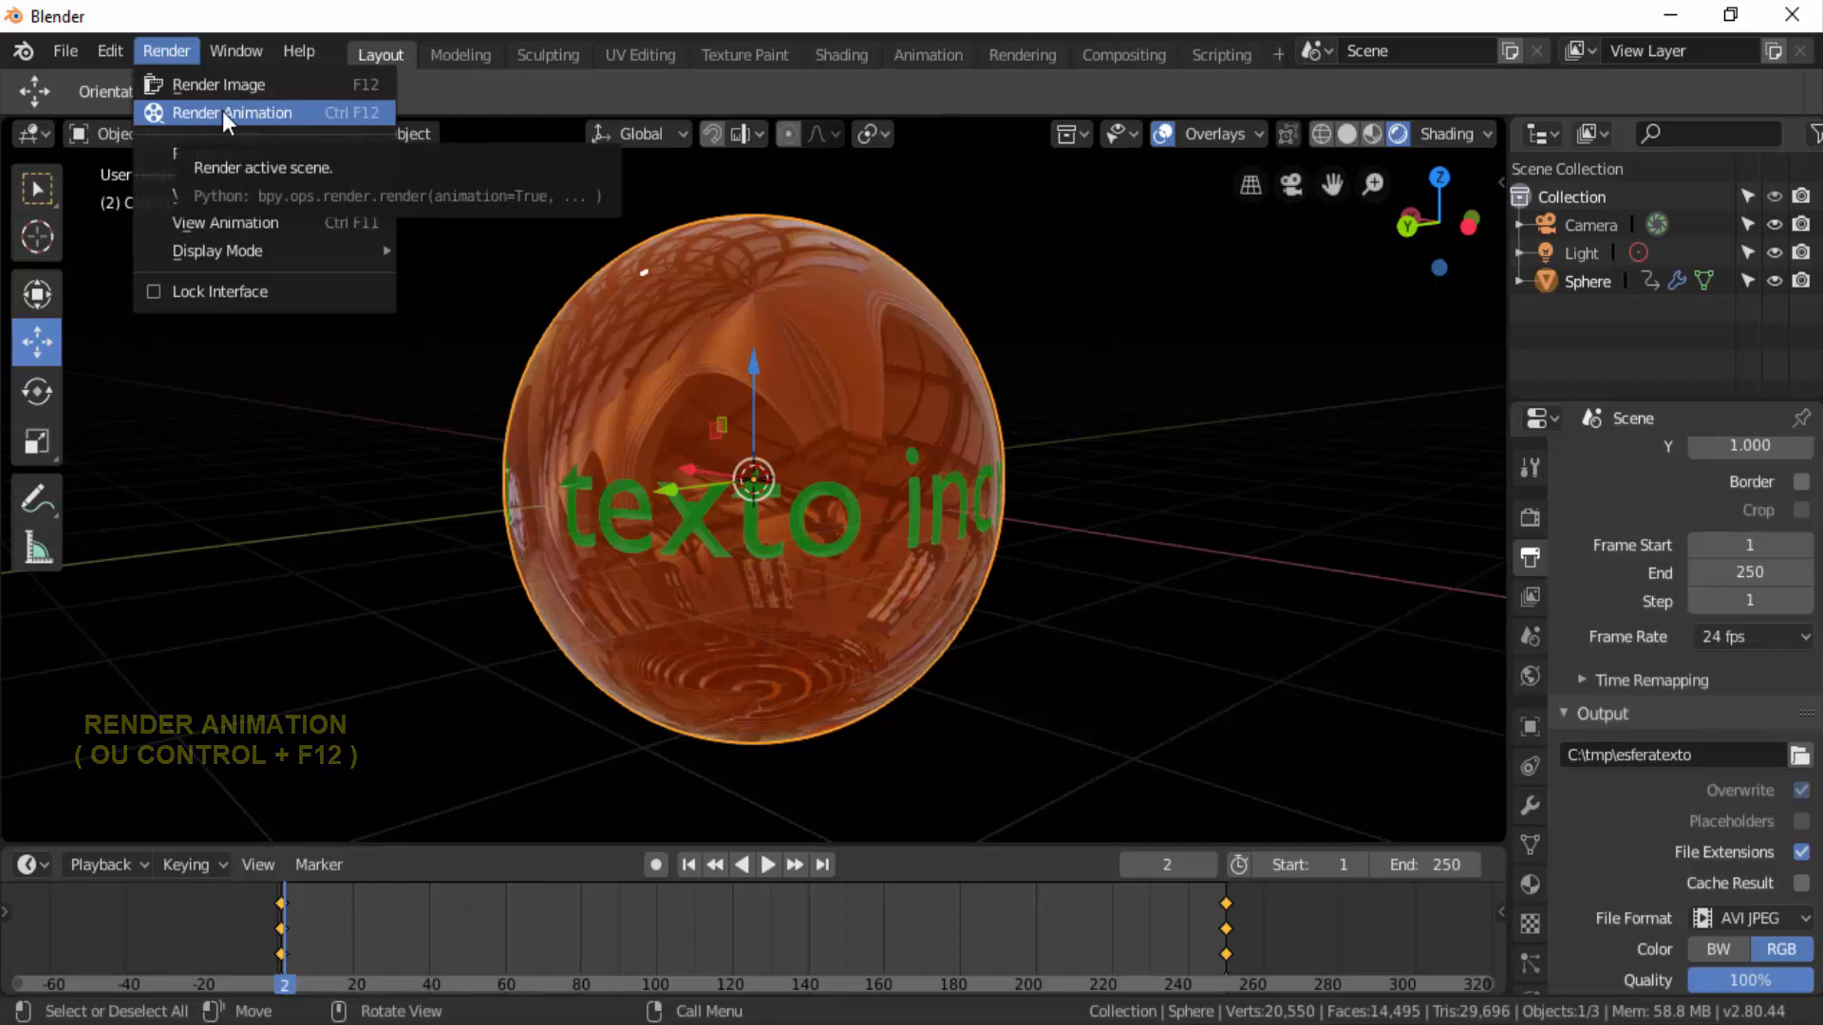
pyautogui.click(222, 111)
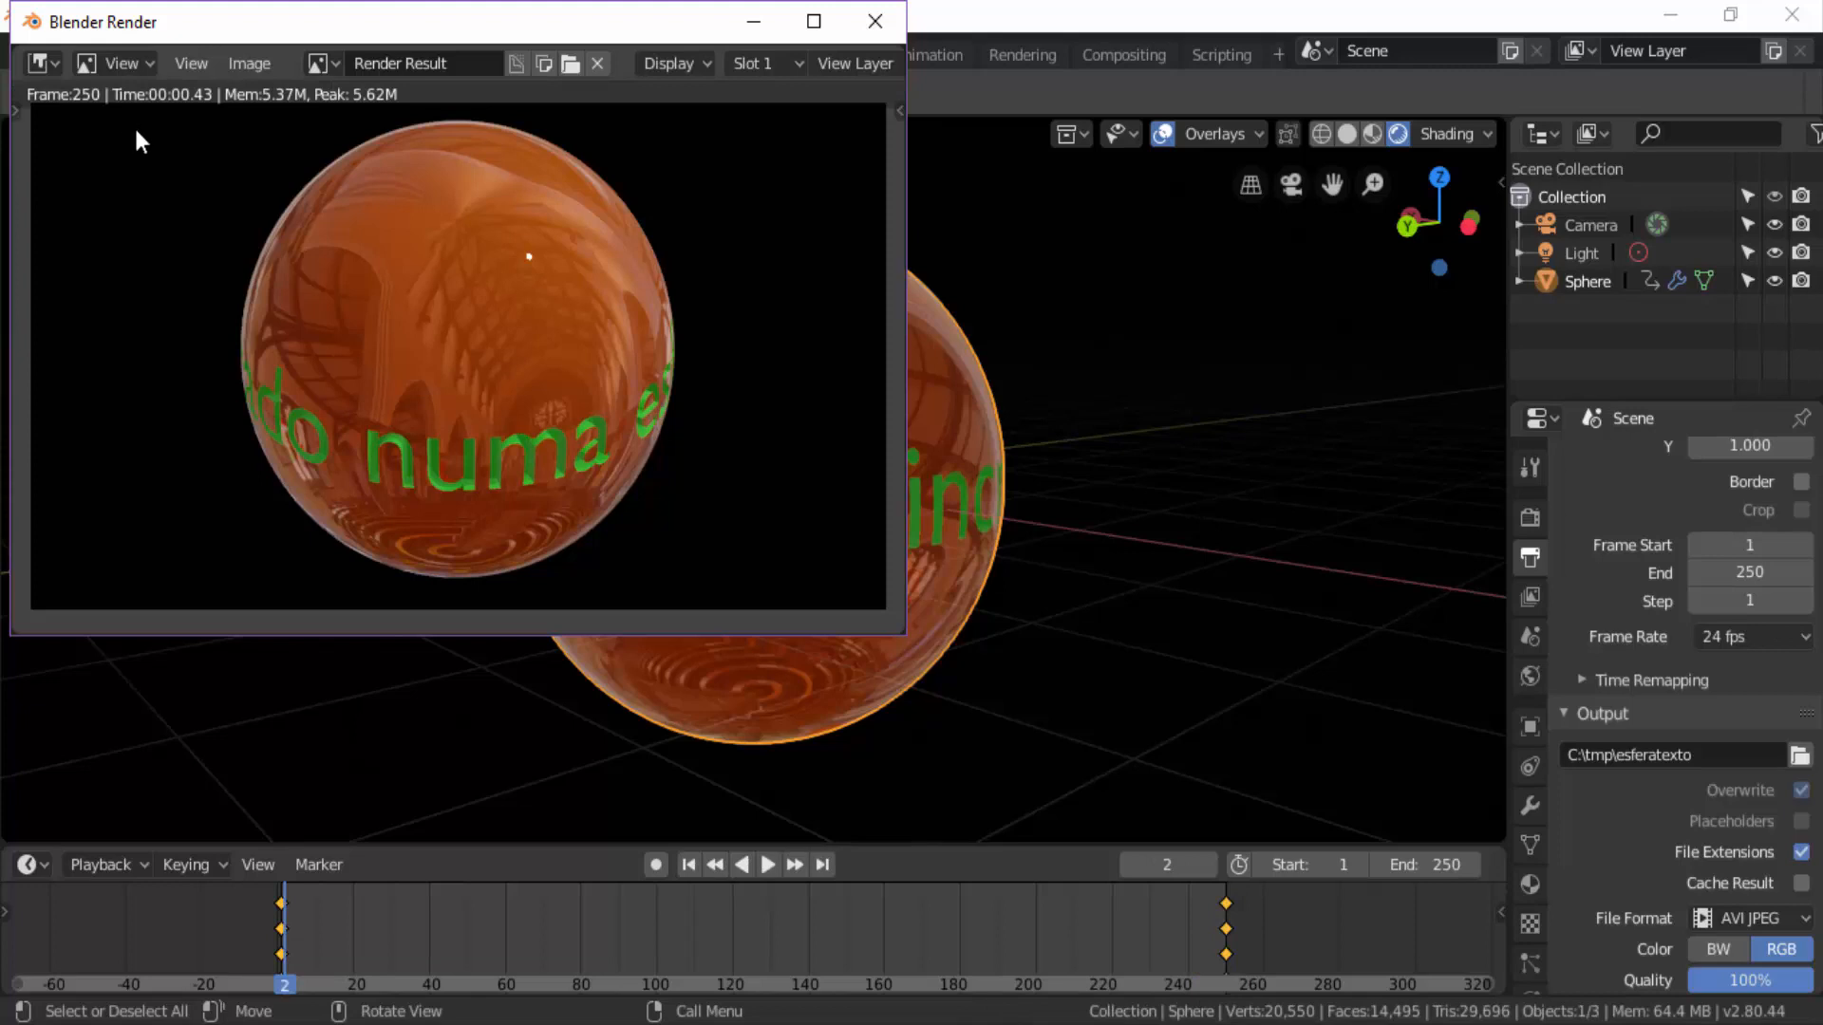
pyautogui.click(874, 19)
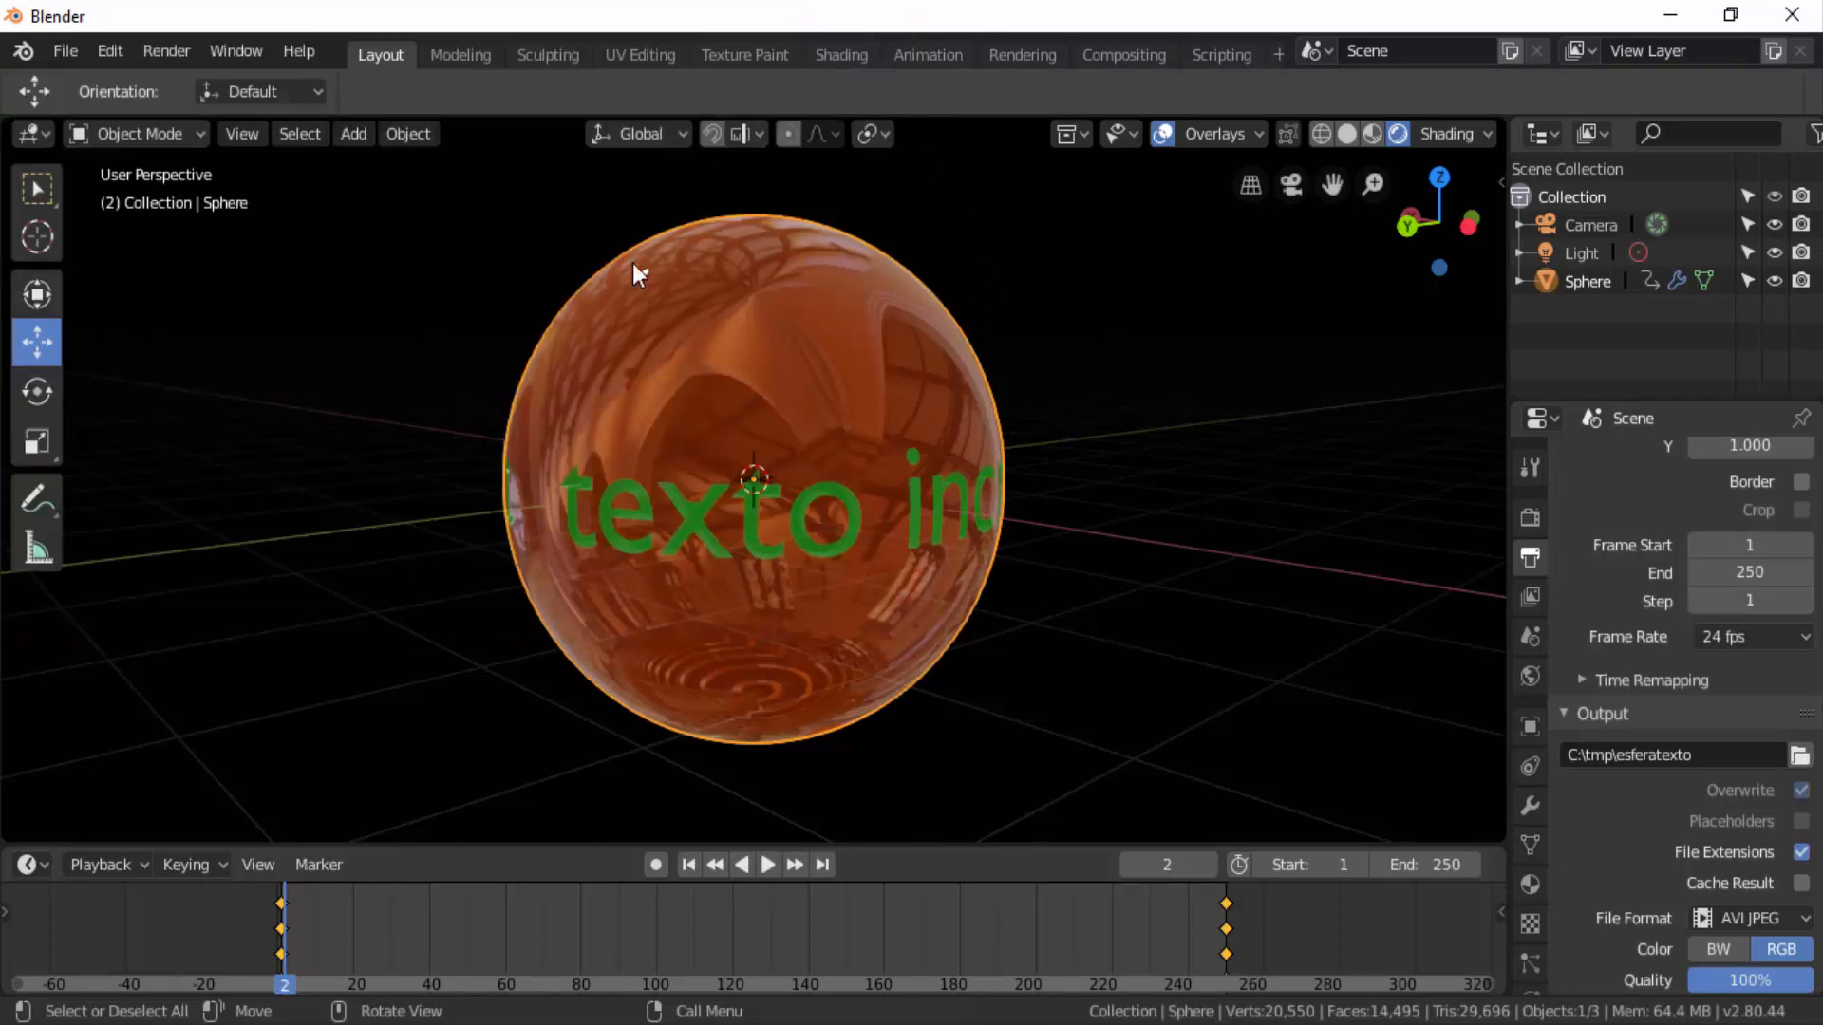
# Play back the rendered animation in its own player window, move that window over the viewport's centre, and close it after watching
pyautogui.click(158, 54)
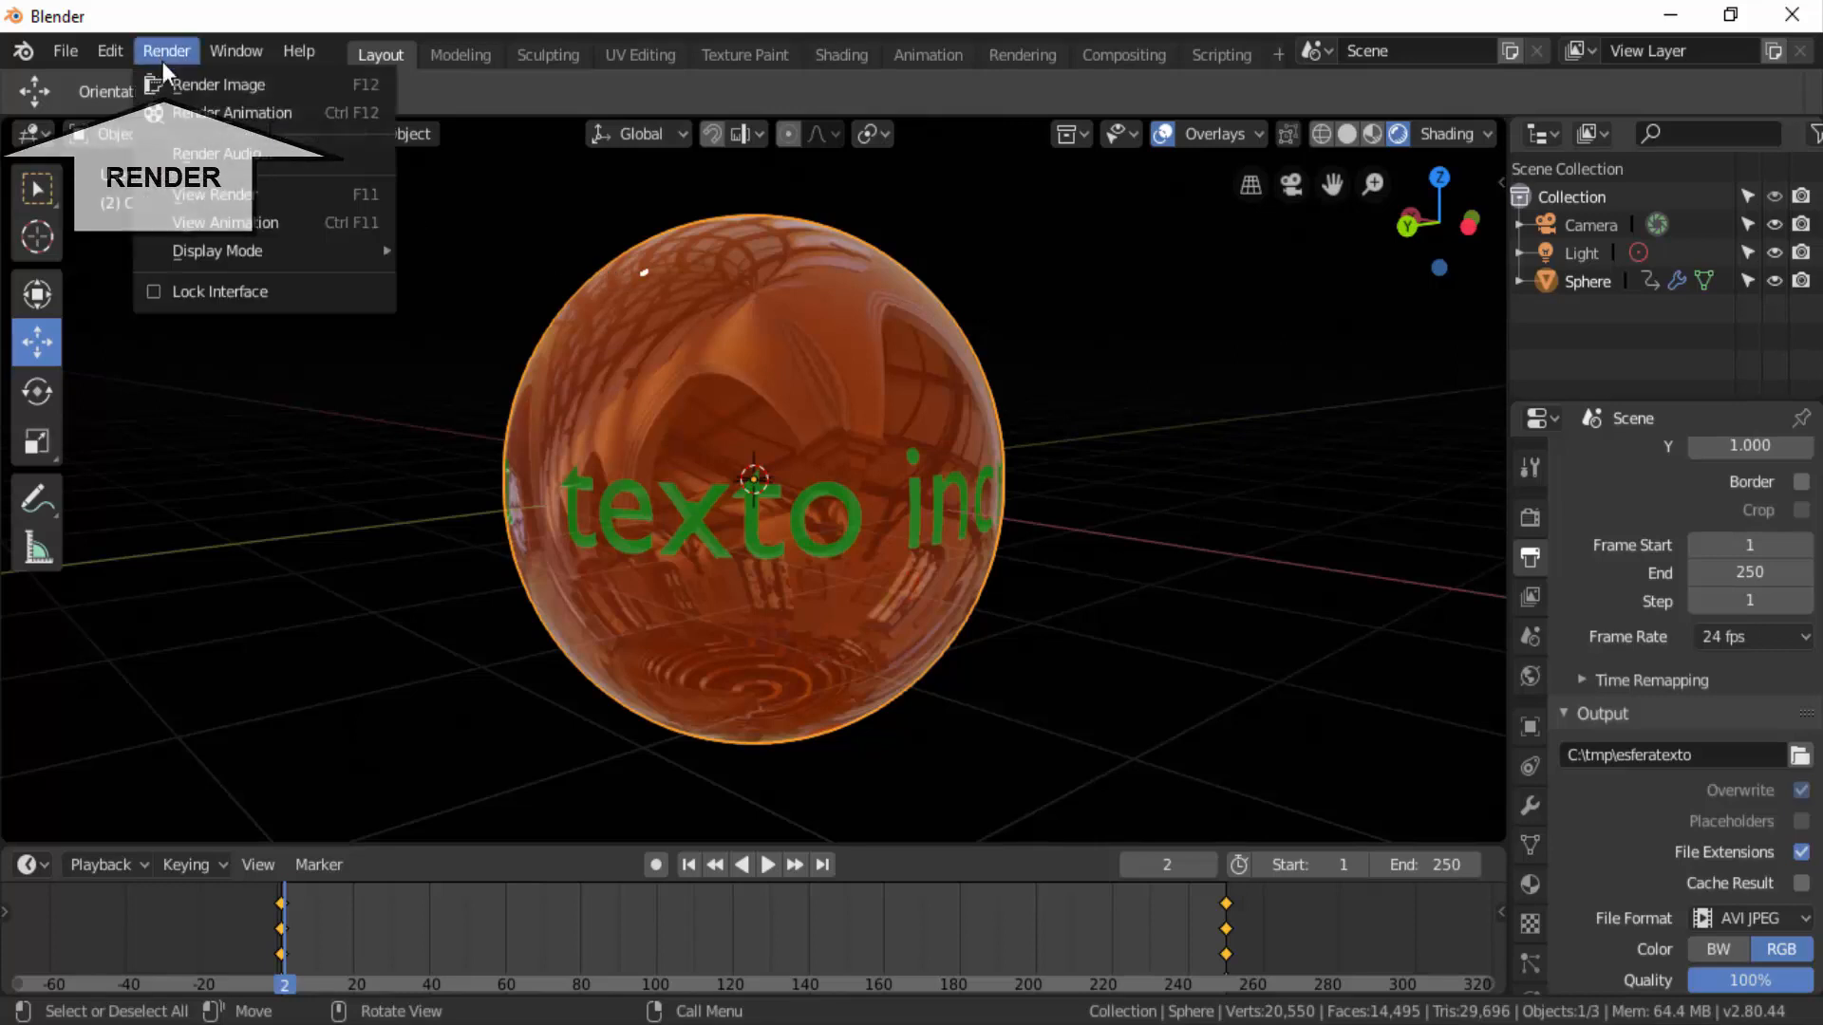
pyautogui.click(253, 224)
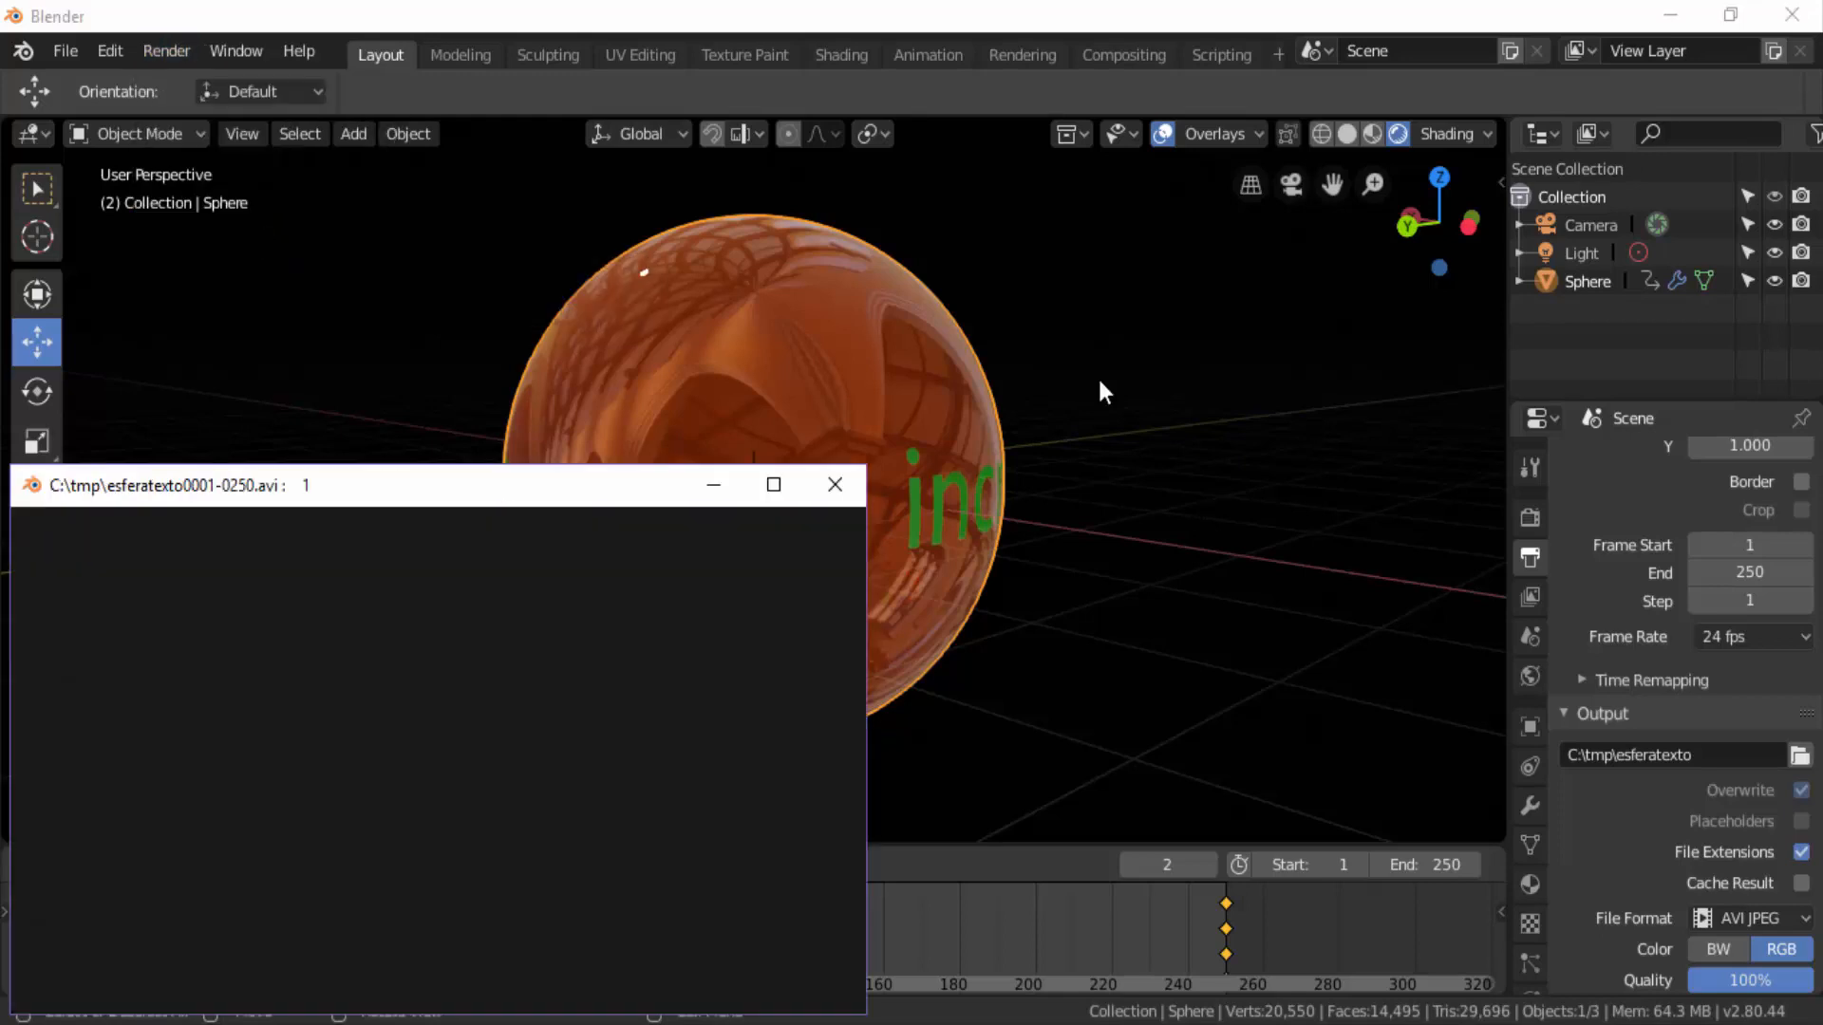
pyautogui.moveTo(598, 496); pyautogui.dragTo(914, 231)
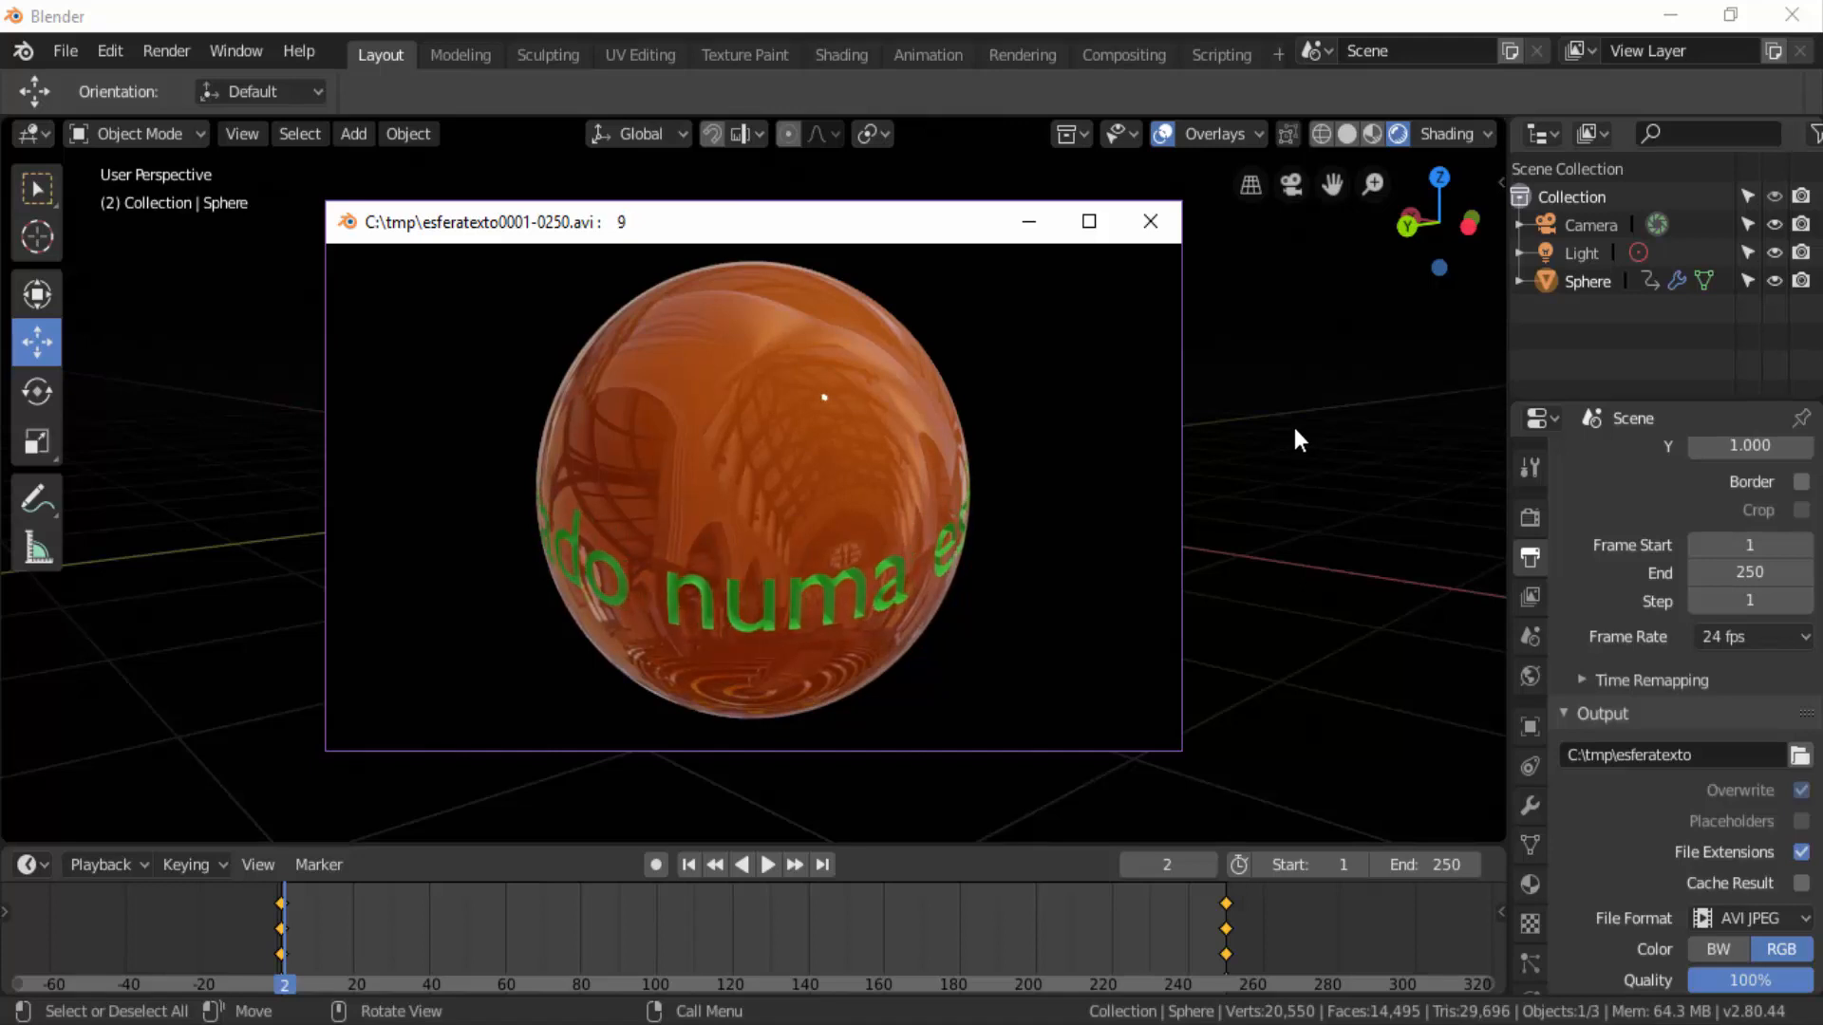
pyautogui.click(1154, 221)
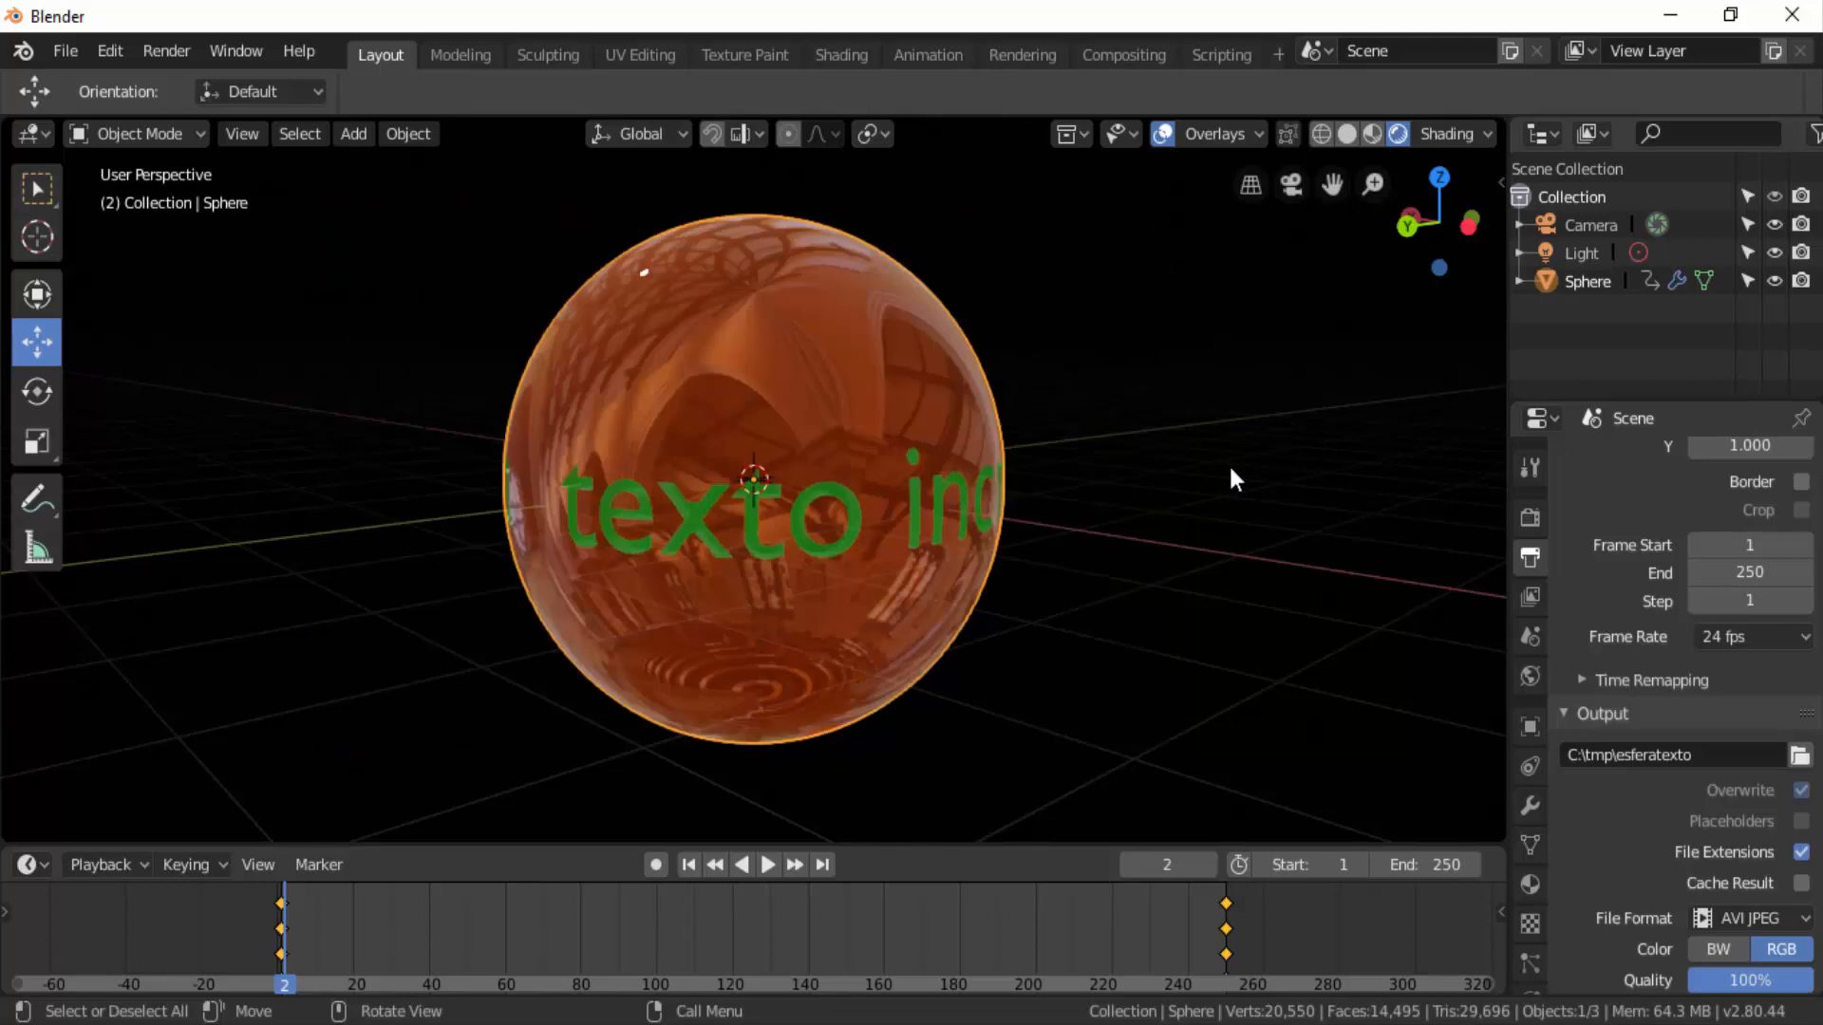